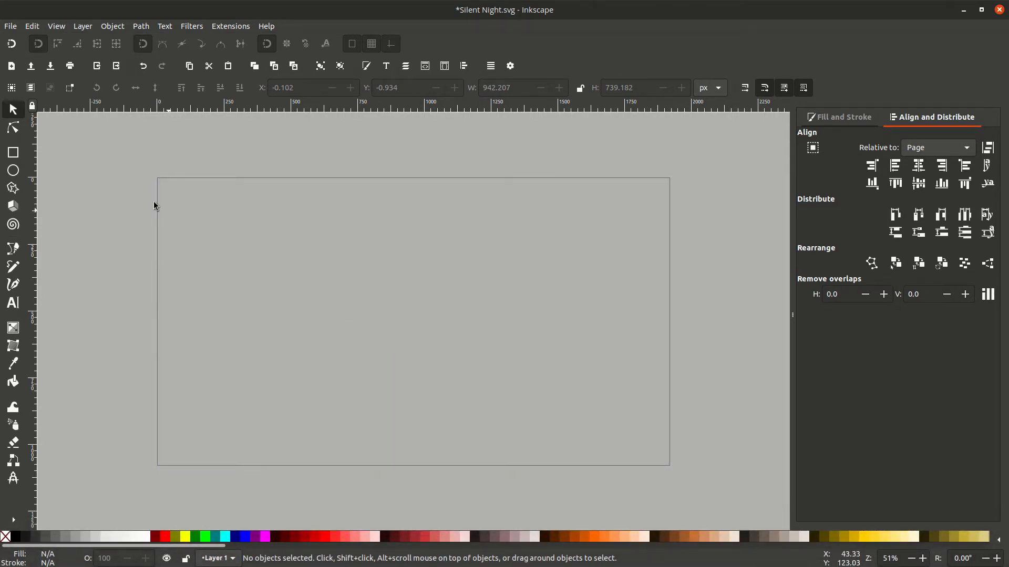
# Step: Enable snapping to paths, cusp nodes, object centers and rotation centers
pyautogui.click(14, 153)
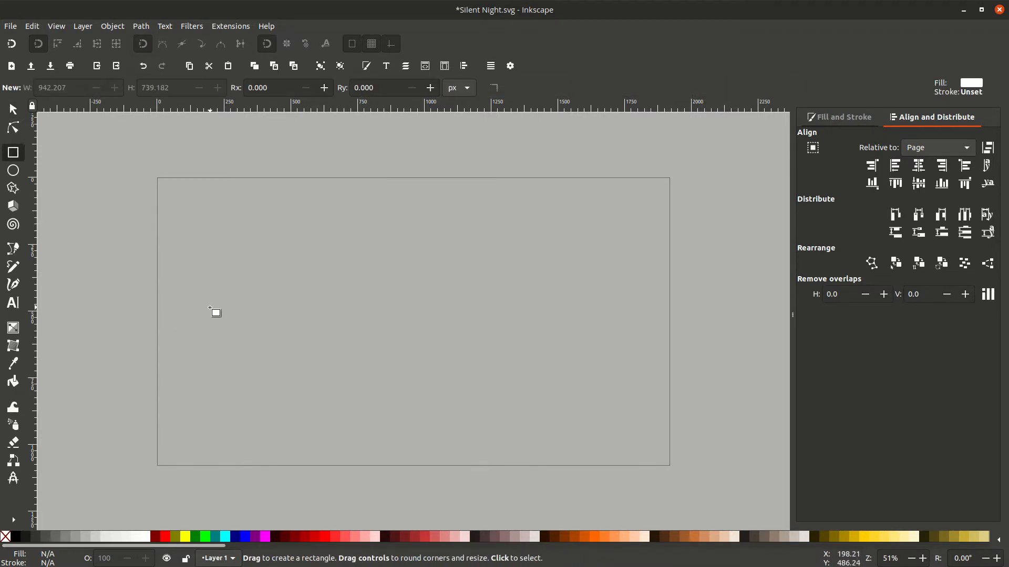
pyautogui.click(16, 45)
pyautogui.click(162, 44)
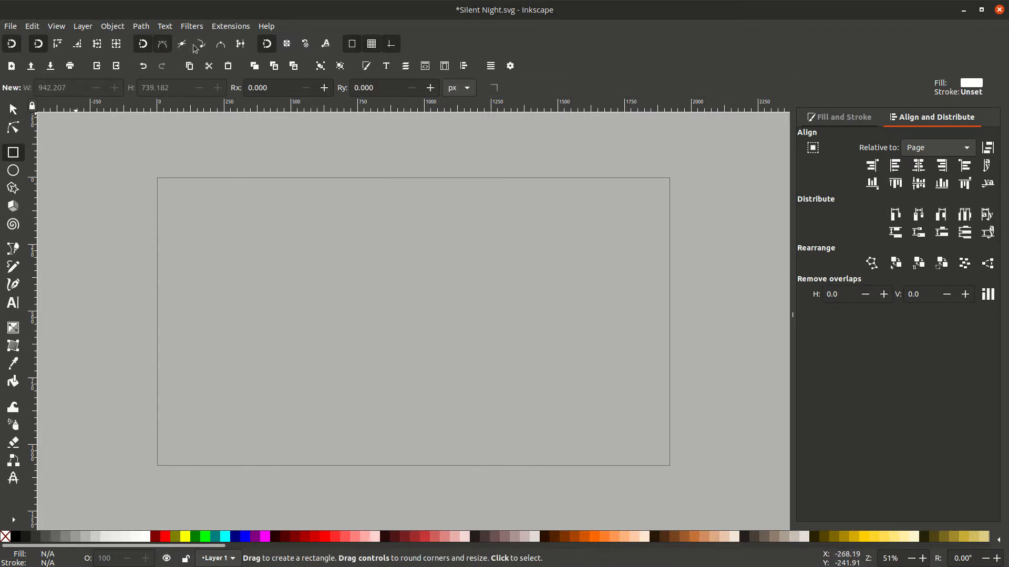
pyautogui.click(200, 45)
pyautogui.click(286, 45)
pyautogui.click(306, 47)
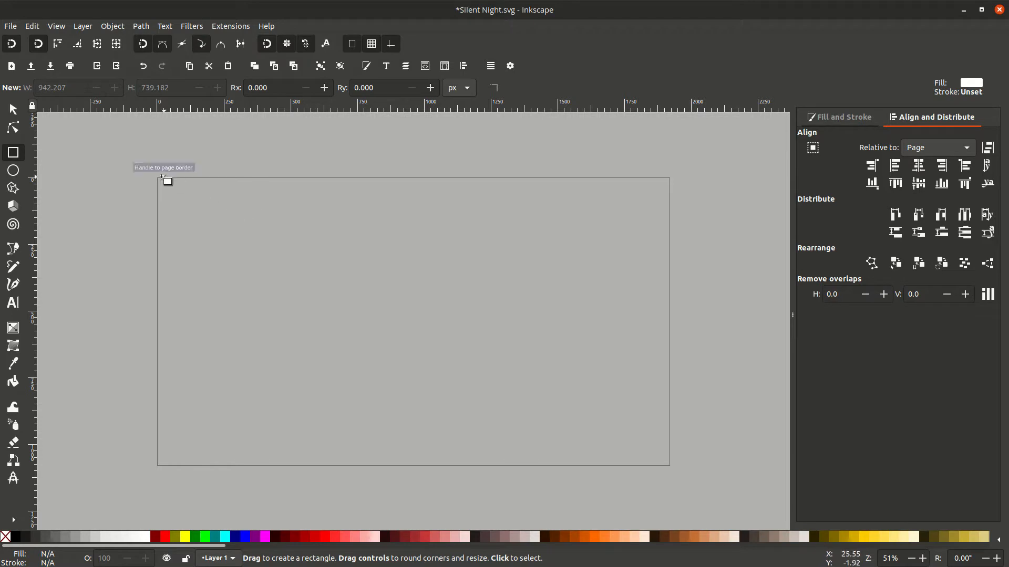
# Step: Draw a 1920 × 1080 px rectangle covering the whole page and lock it
pyautogui.moveTo(160, 178)
pyautogui.mouseDown()
pyautogui.moveTo(506, 356)
pyautogui.moveTo(669, 465)
pyautogui.mouseUp()
pyautogui.press('s')
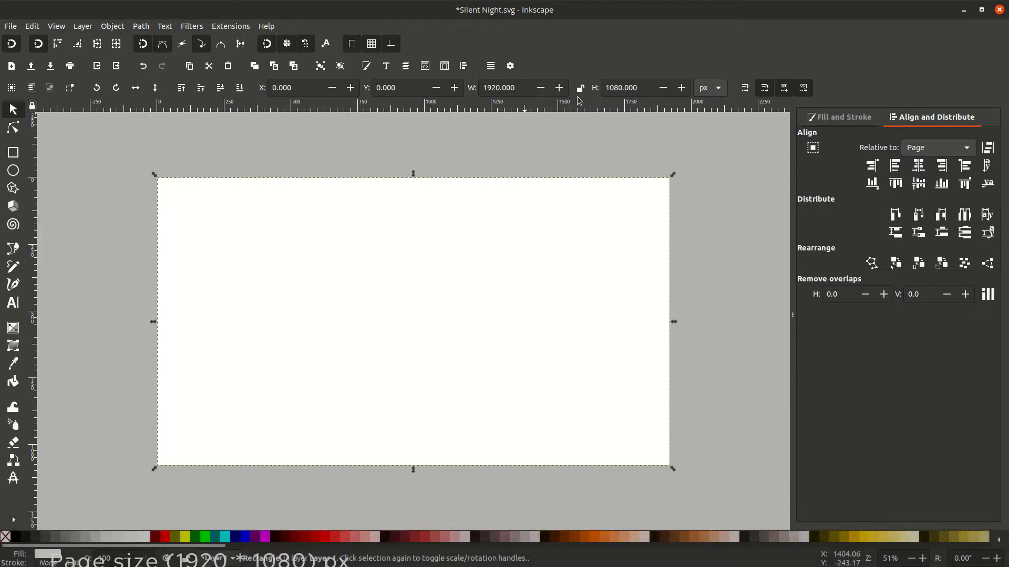
pyautogui.rightClick(578, 221)
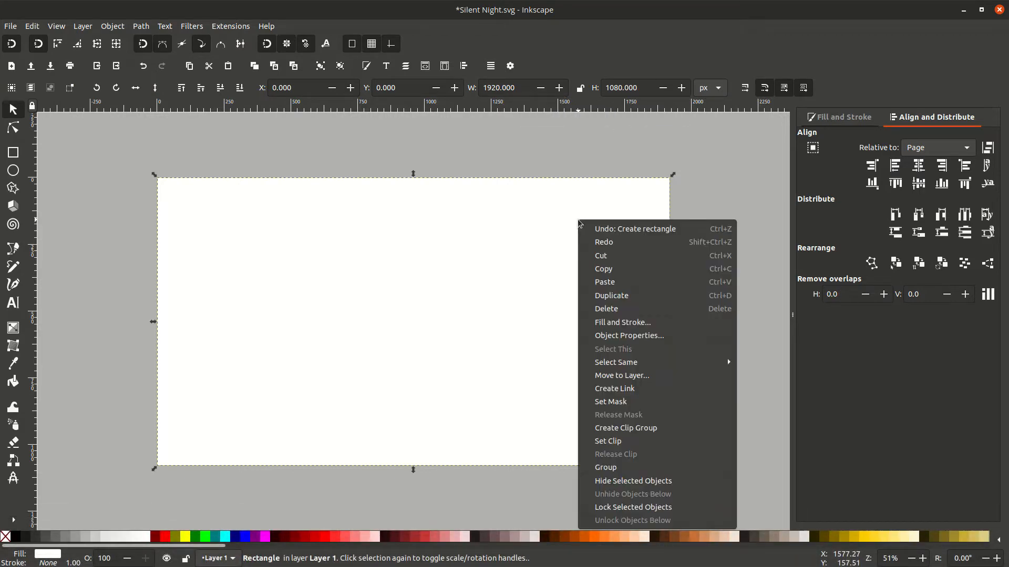
pyautogui.click(594, 506)
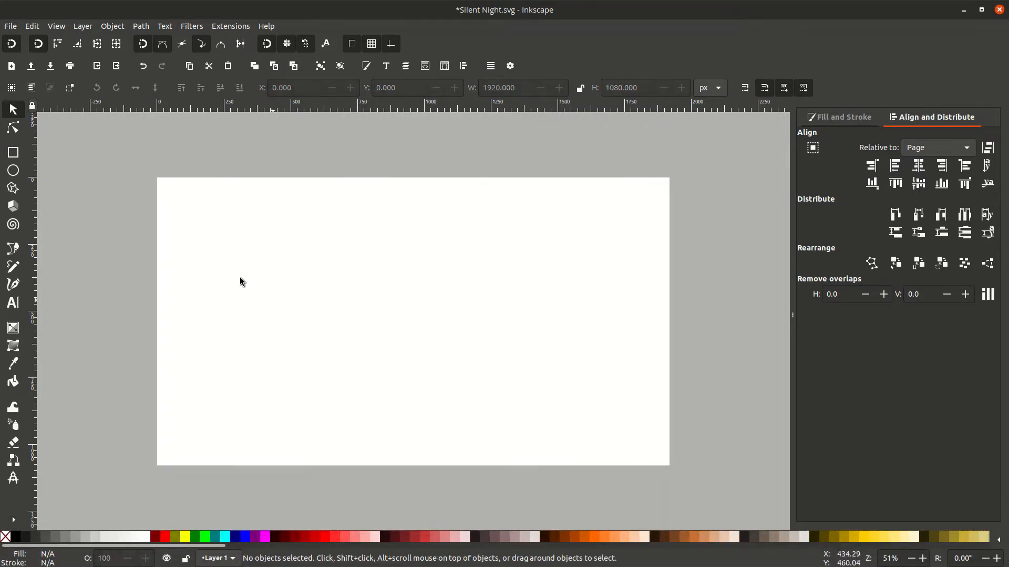
# Step: Draw a perfect circle about 426 px in diameter near the middle of the page, with no fill and a black stroke
pyautogui.click(16, 171)
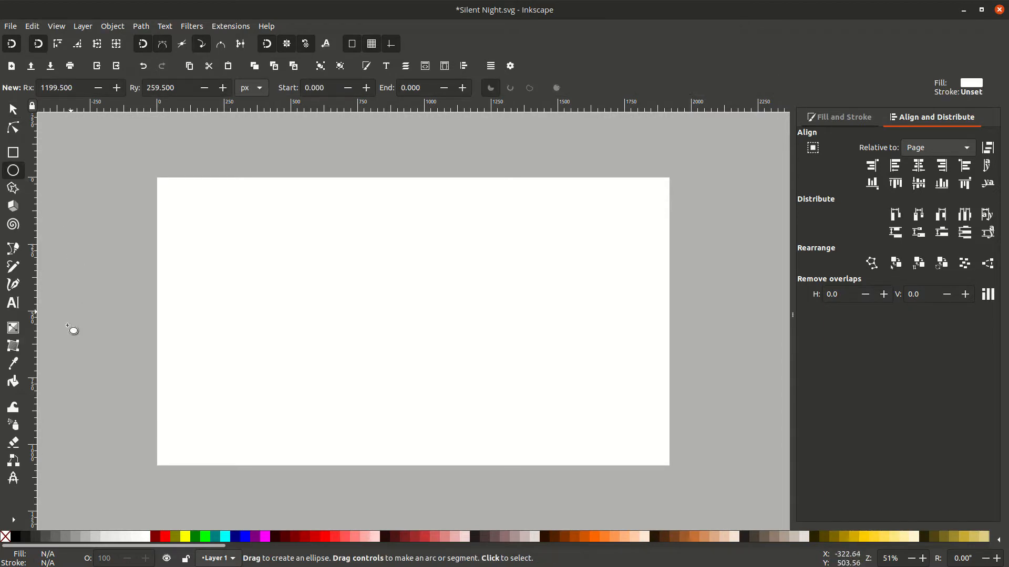
pyautogui.click(7, 537)
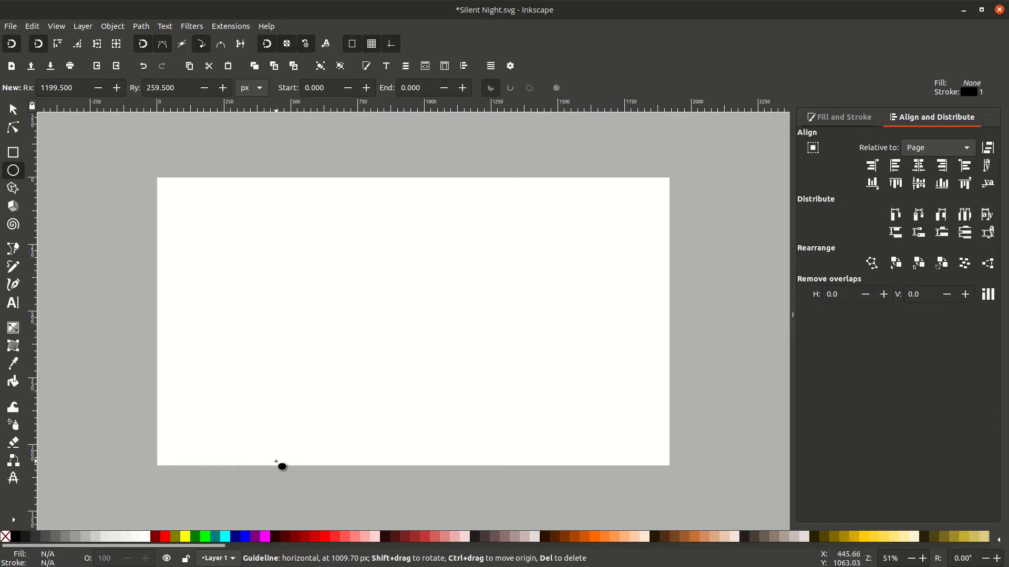
pyautogui.moveTo(329, 251); pyautogui.dragTo(442, 395)
pyautogui.press('s')
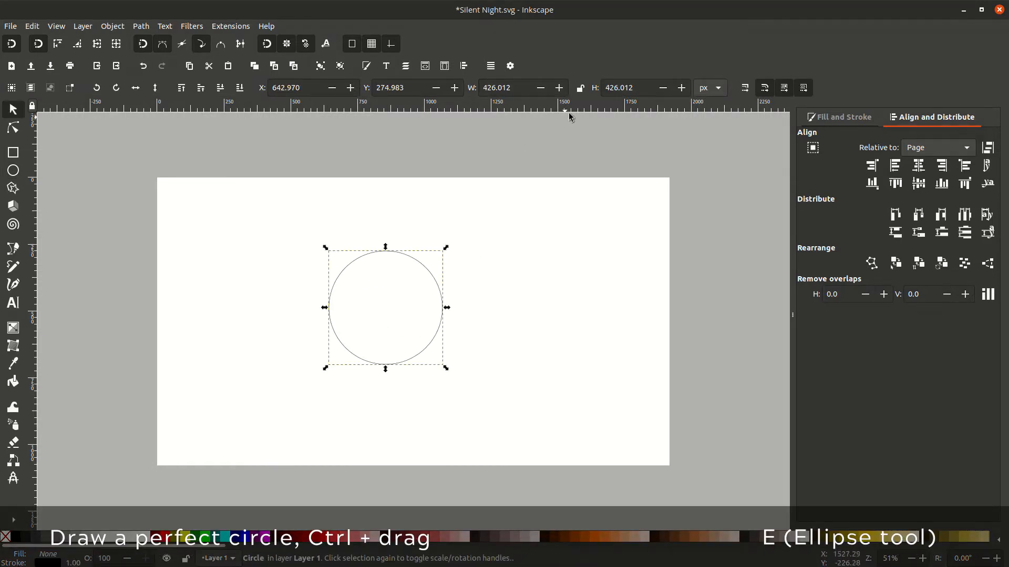
# Step: Resize the circle proportionally to 850 px and move it up so it lies within the page
pyautogui.click(499, 88)
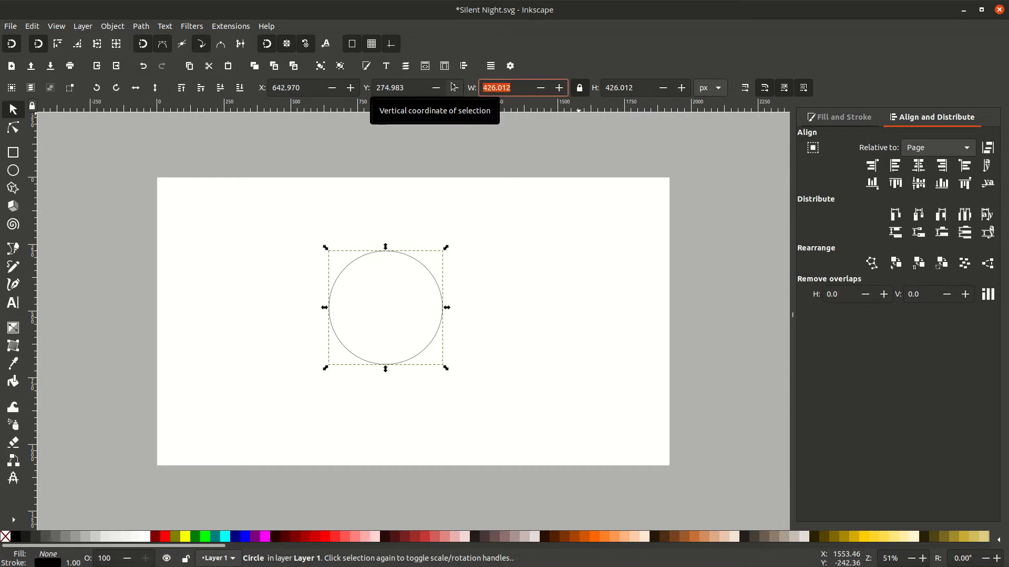
pyautogui.write('850')
pyautogui.press('Return')
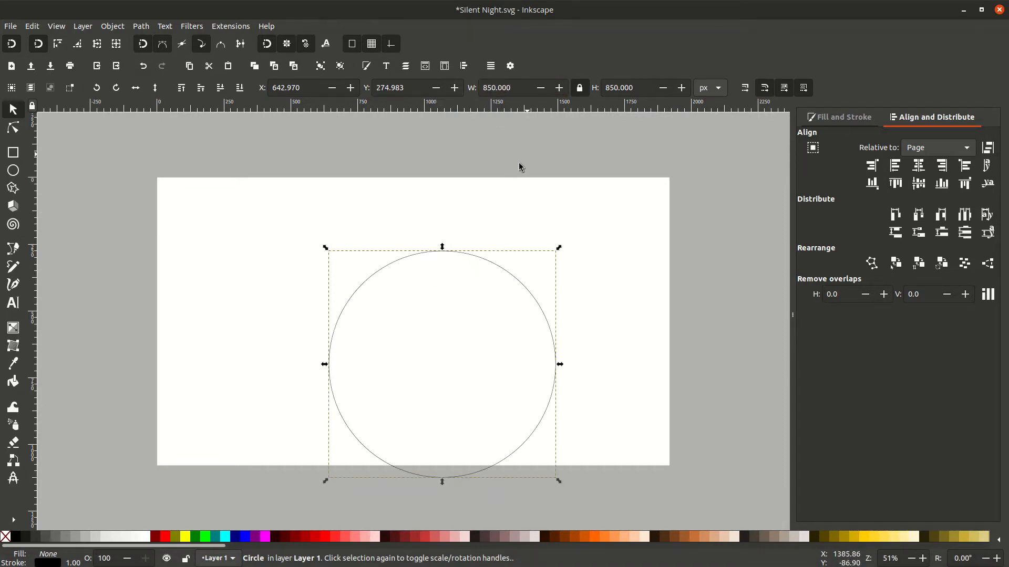
pyautogui.moveTo(474, 255); pyautogui.dragTo(459, 219)
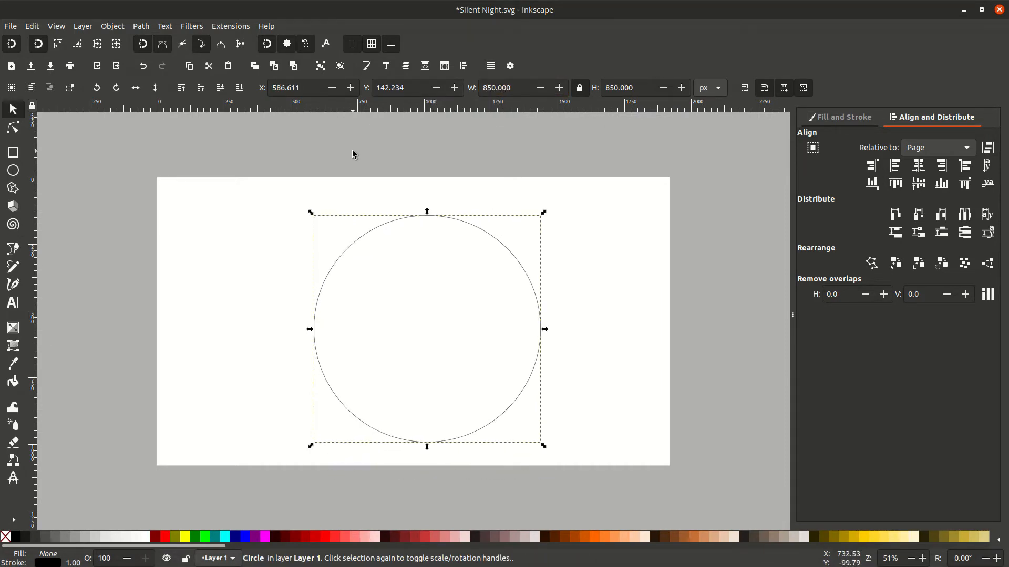
# Step: Duplicate the 850 px circle and resize the copy proportionally to 700 px
pyautogui.rightClick(401, 219)
pyautogui.click(433, 290)
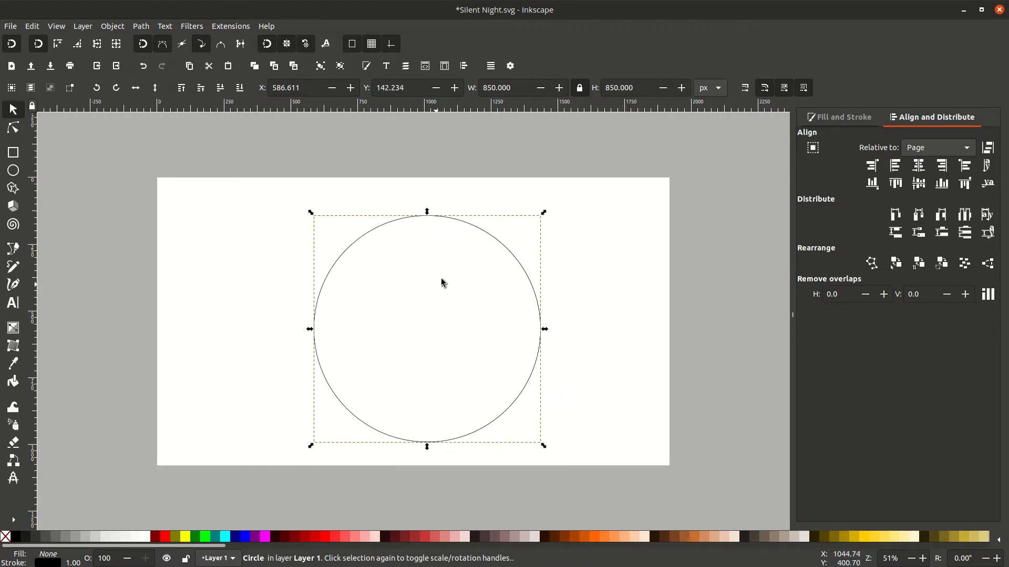
pyautogui.doubleClick(512, 93)
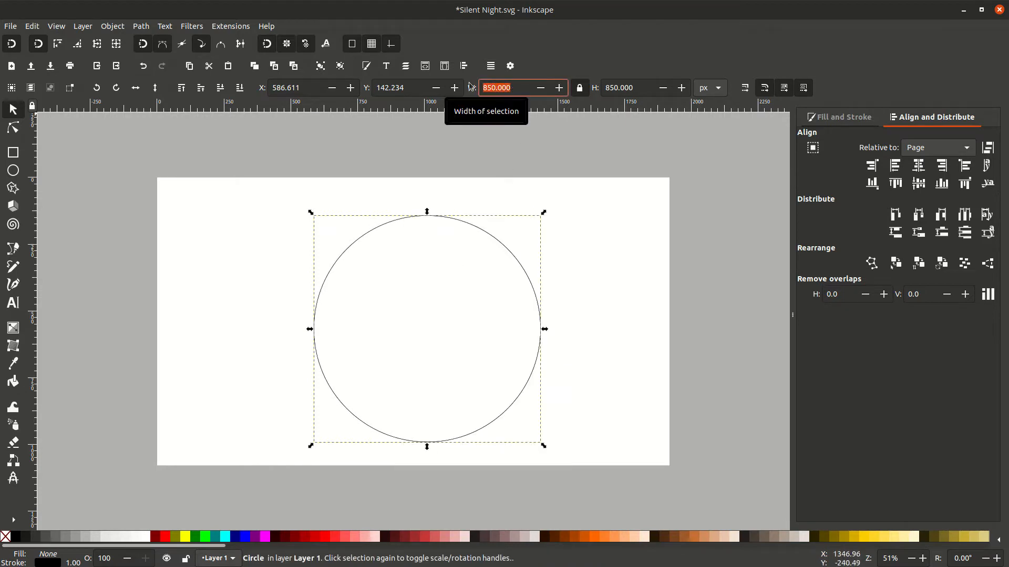
pyautogui.write('700')
pyautogui.press('Return')
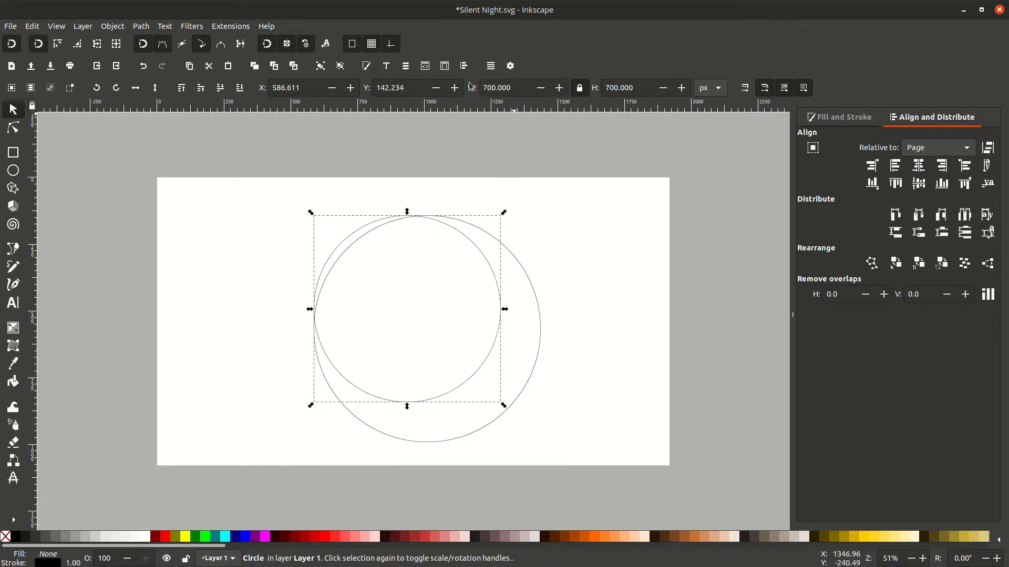
# Step: Duplicate the 700 px circle and resize the copy proportionally to 550 px
pyautogui.rightClick(371, 225)
pyautogui.click(407, 297)
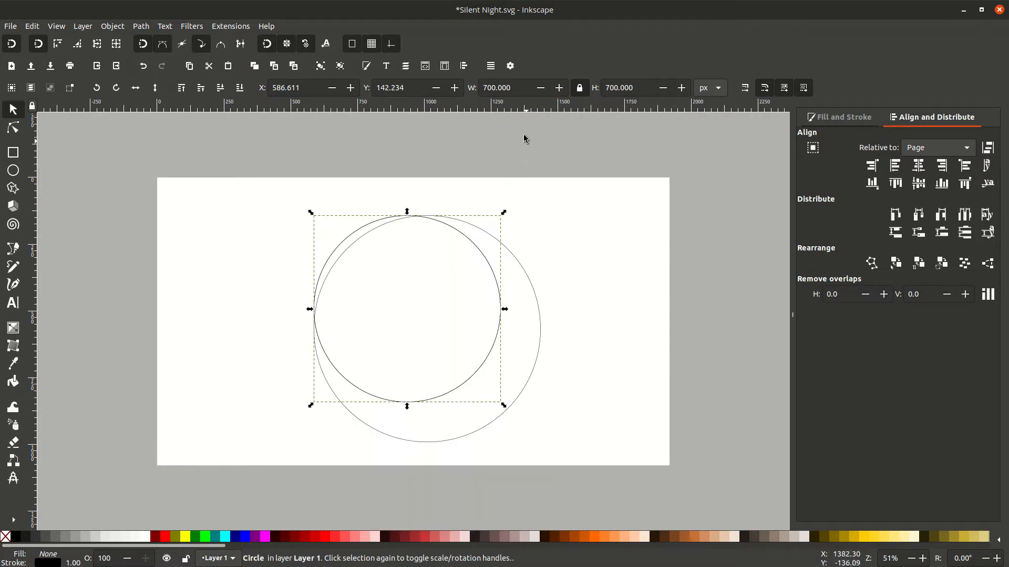
pyautogui.doubleClick(509, 84)
pyautogui.write('550')
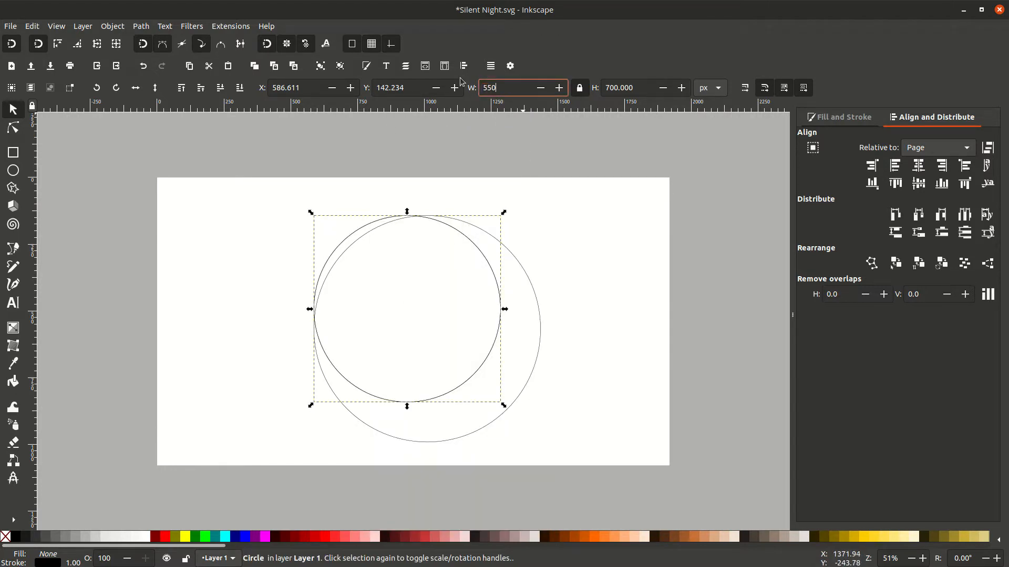
pyautogui.press('Return')
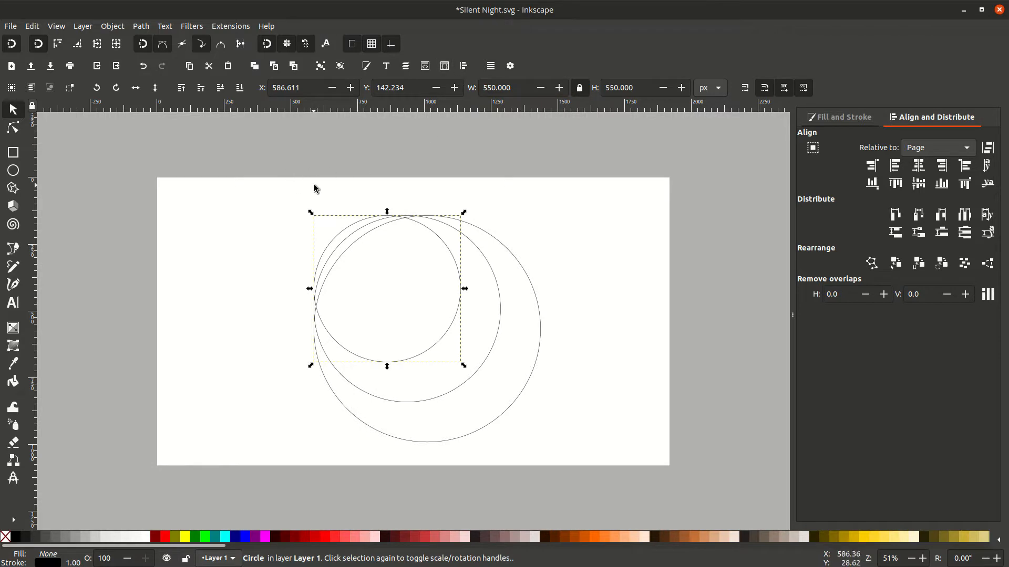
# Step: Center the three circles on one another relative to Last selected and group them
pyautogui.moveTo(297, 190); pyautogui.dragTo(569, 461)
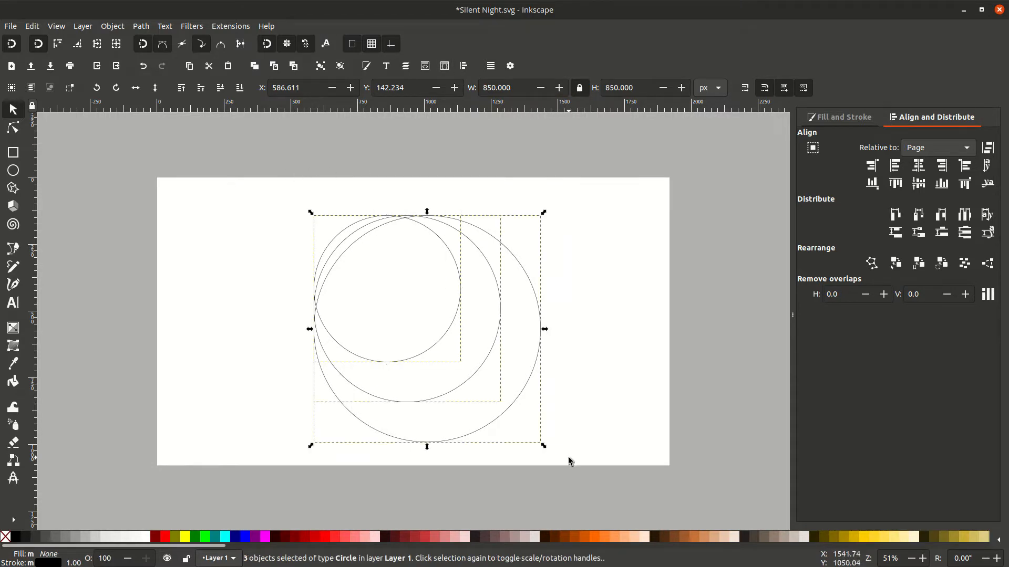
pyautogui.click(967, 149)
pyautogui.click(933, 86)
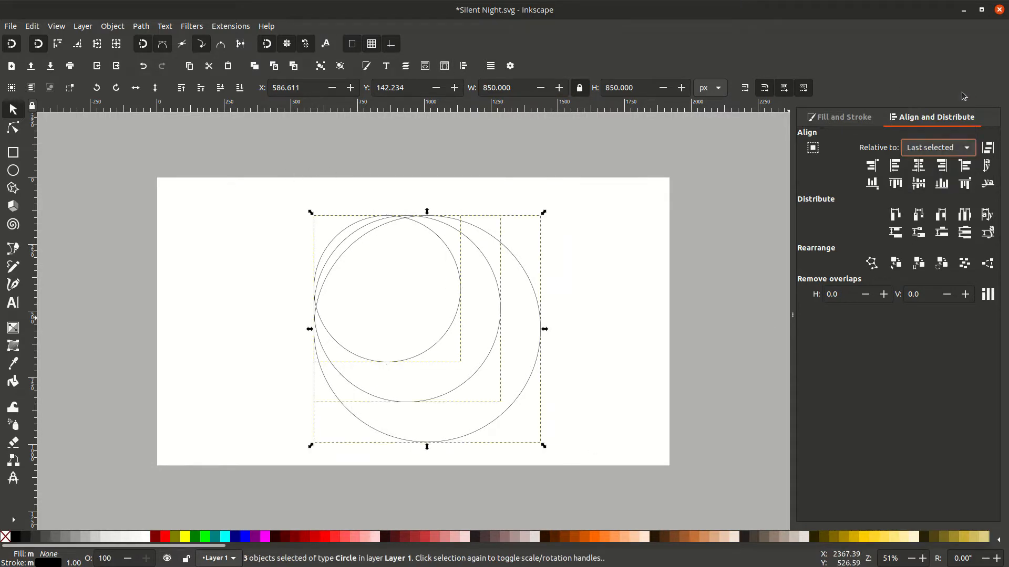
pyautogui.click(923, 187)
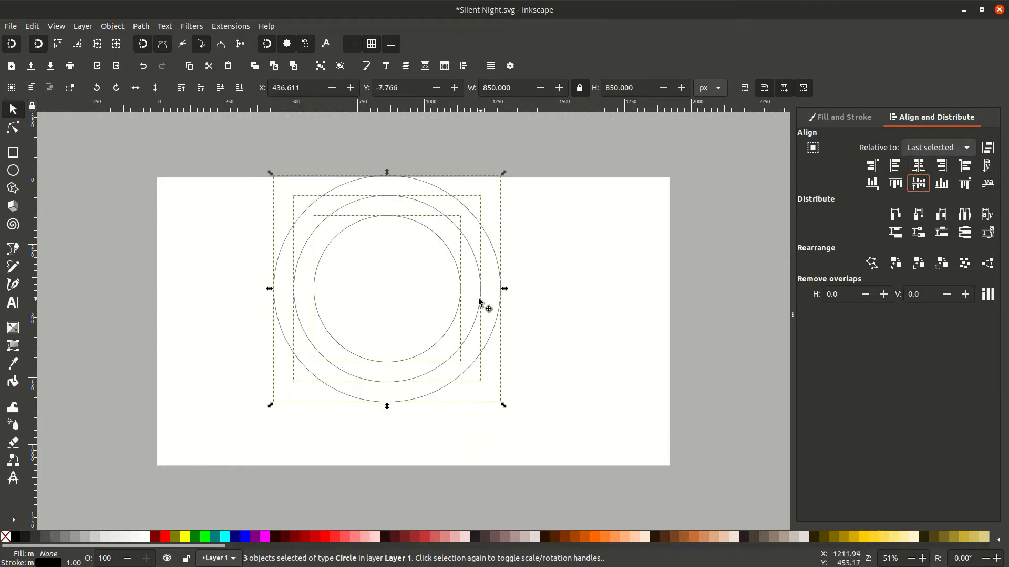
pyautogui.click(320, 68)
# Step: Move the circle group down to a temporary horizontal guide at about 1008 px, and remove the guide
pyautogui.moveTo(399, 115); pyautogui.dragTo(415, 447)
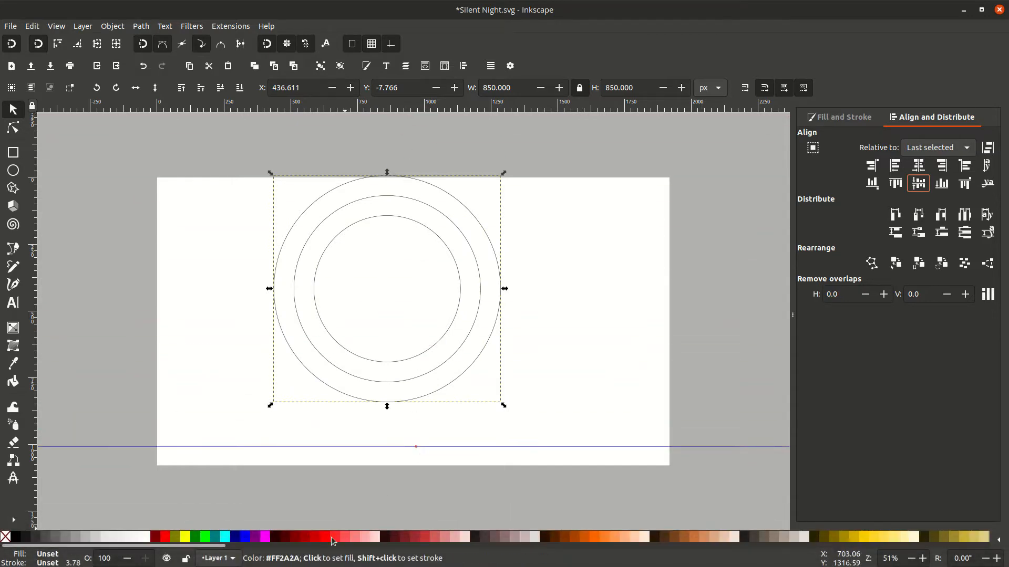
pyautogui.moveTo(462, 288); pyautogui.dragTo(479, 340)
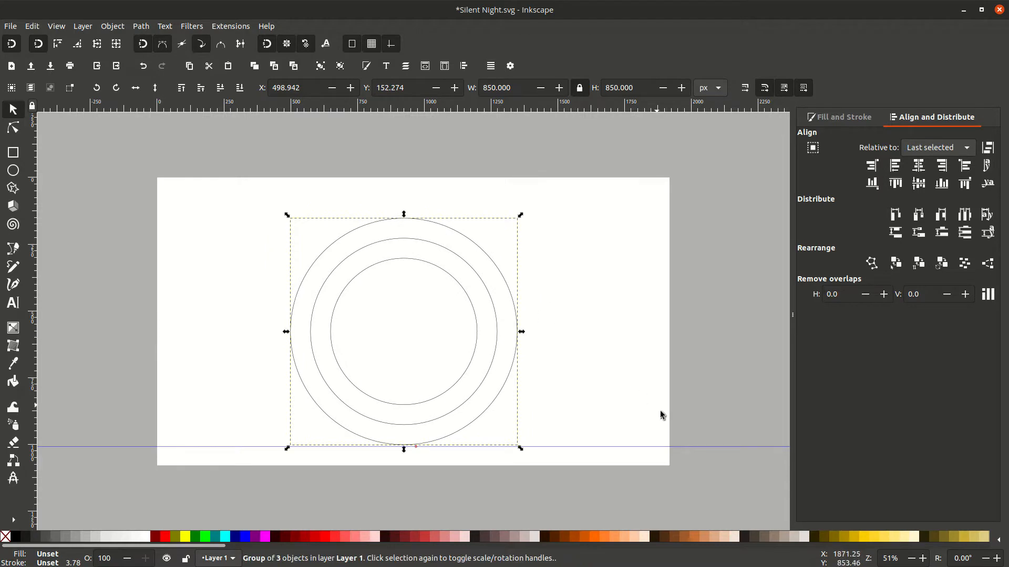
pyautogui.moveTo(672, 447); pyautogui.dragTo(665, 104)
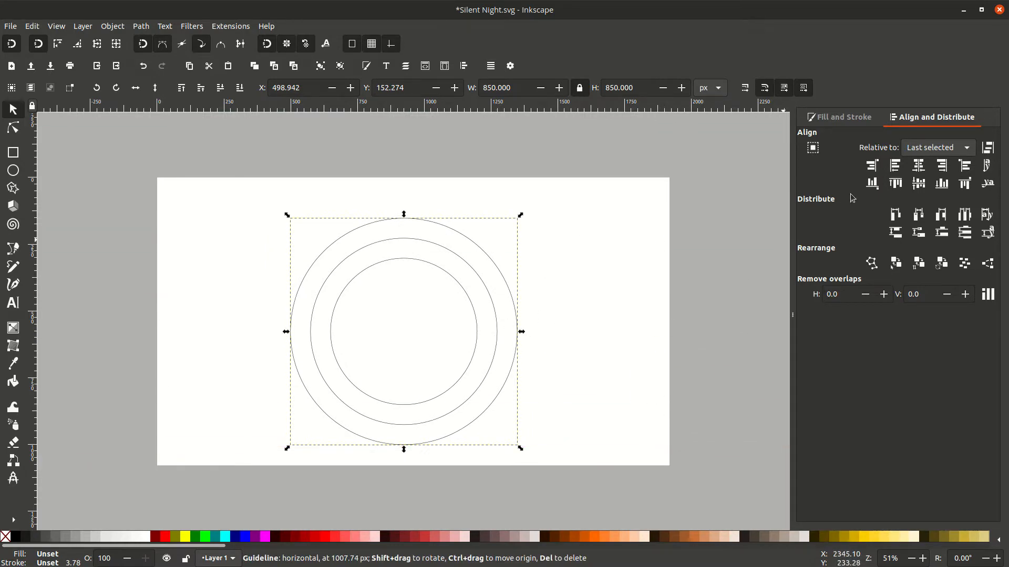
# Step: Center the circle group horizontally relative to the page and deselect it
pyautogui.click(927, 148)
pyautogui.click(922, 212)
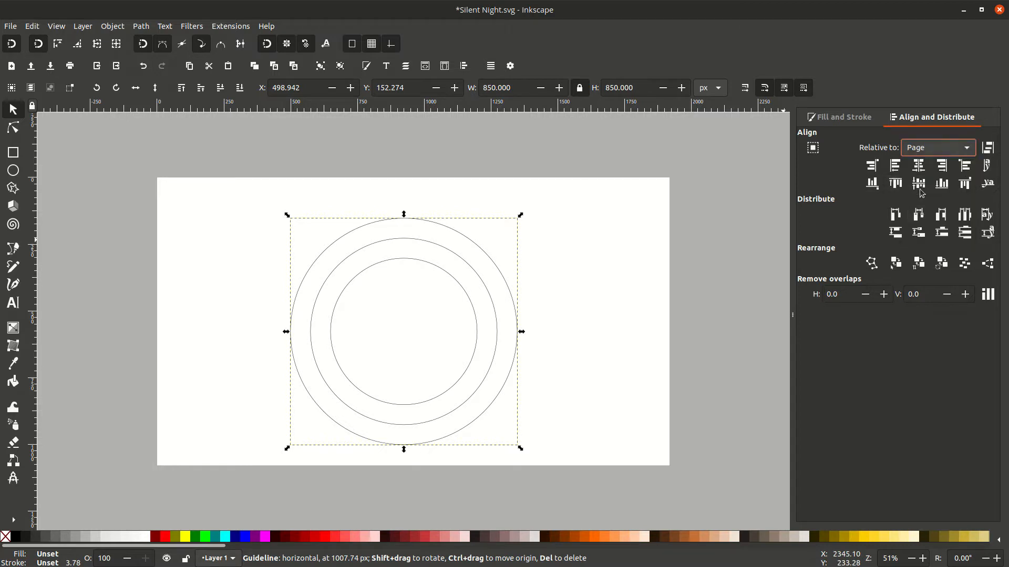
pyautogui.click(918, 166)
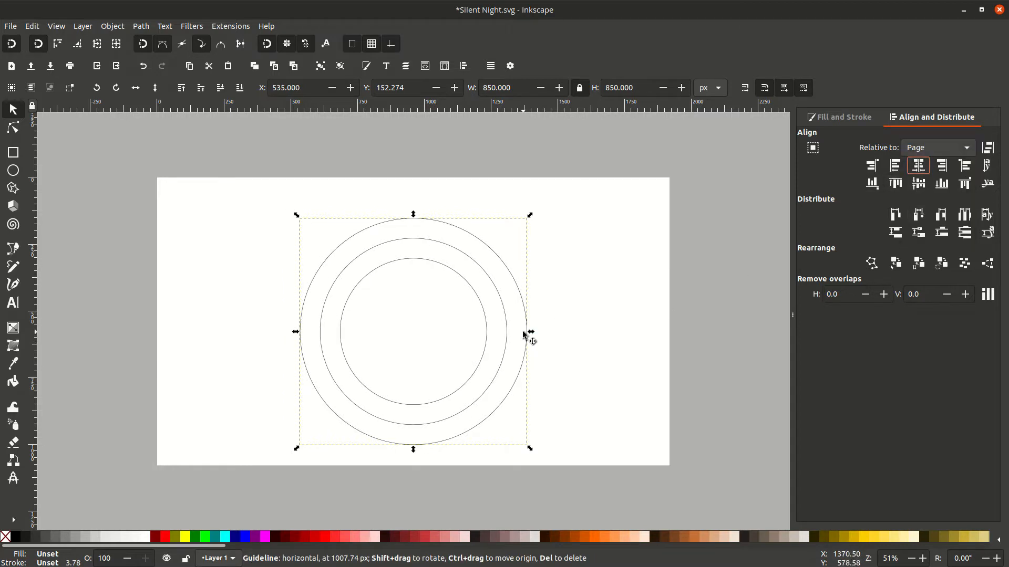
pyautogui.click(581, 427)
# Step: Draw a wide ellipse about 1998 × 507 px across the lower edge of the page
pyautogui.click(13, 170)
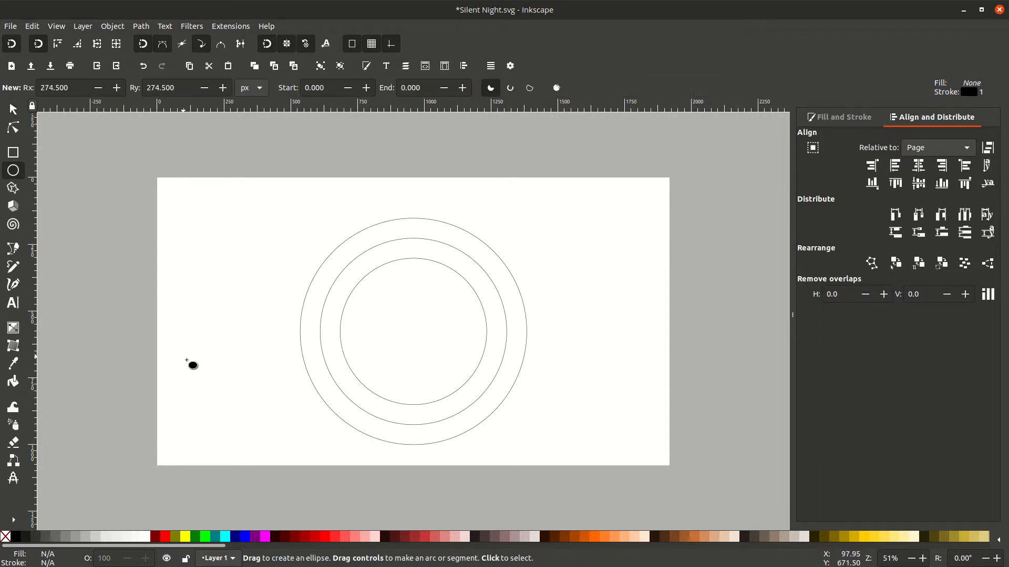
pyautogui.moveTo(164, 405); pyautogui.dragTo(697, 539)
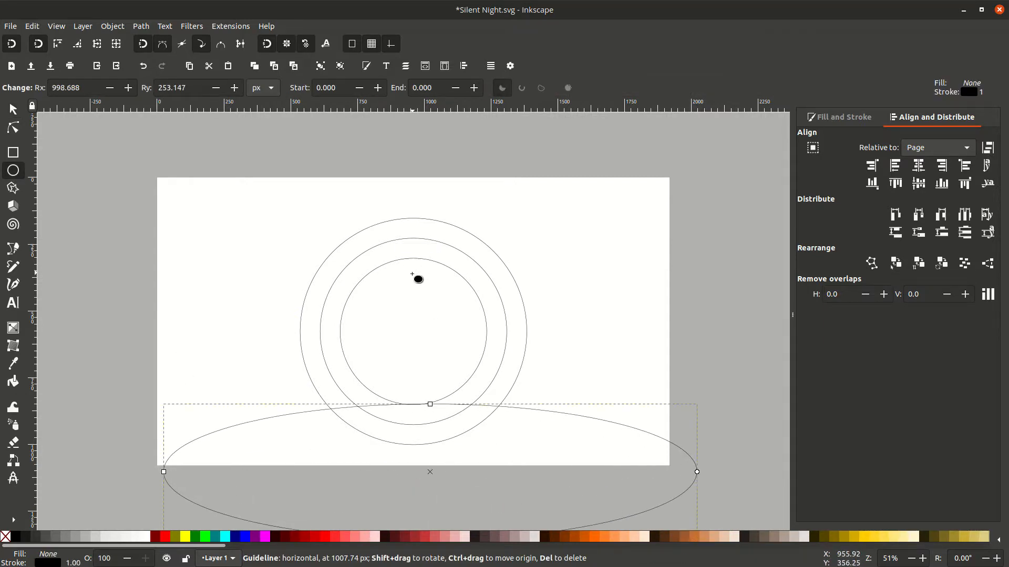
pyautogui.press('s')
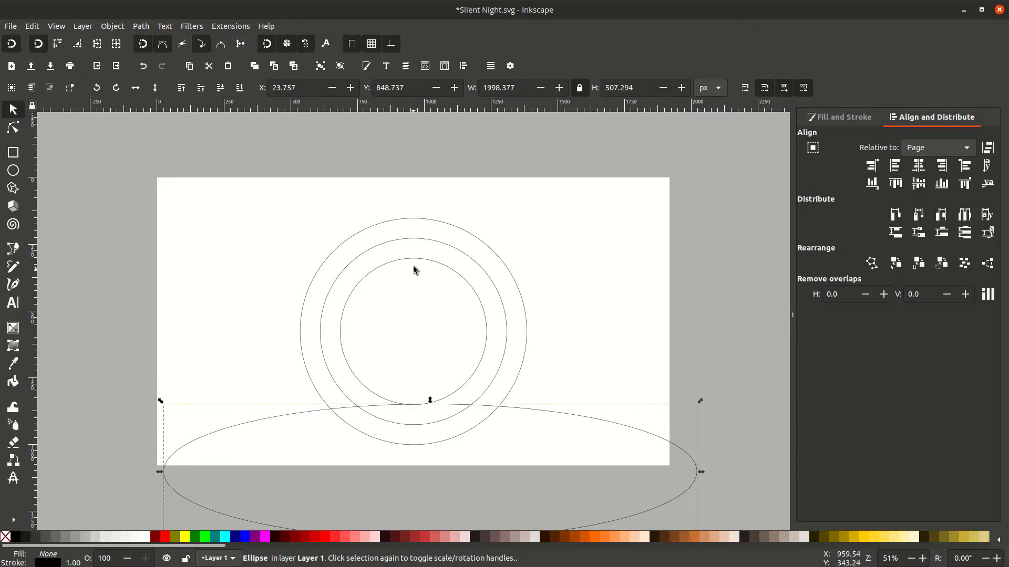
# Step: Unlock the ellipse's proportions and set its width to 2400 px and its height to 520 px
pyautogui.click(579, 88)
pyautogui.tripleClick(499, 88)
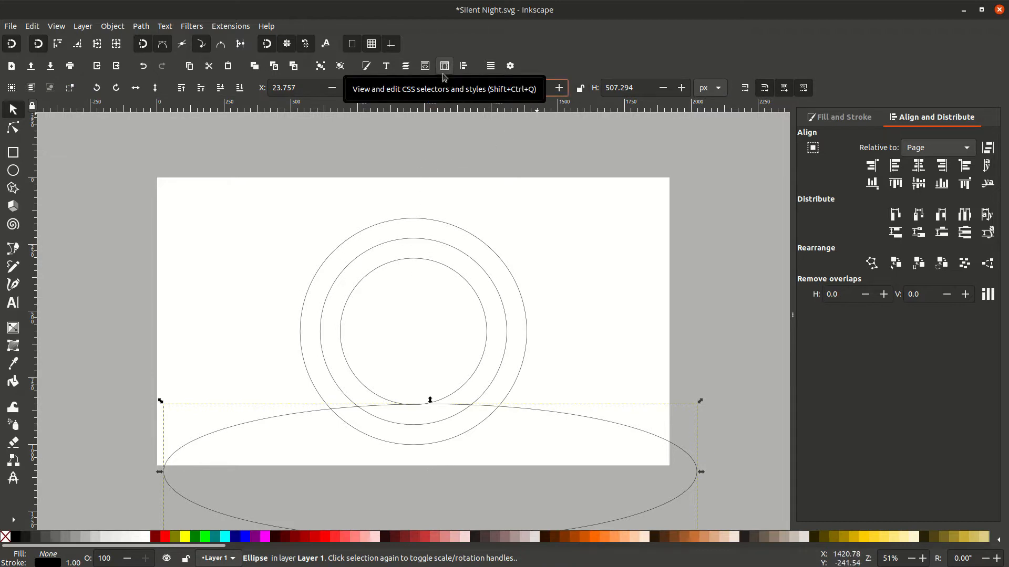
pyautogui.write('2400')
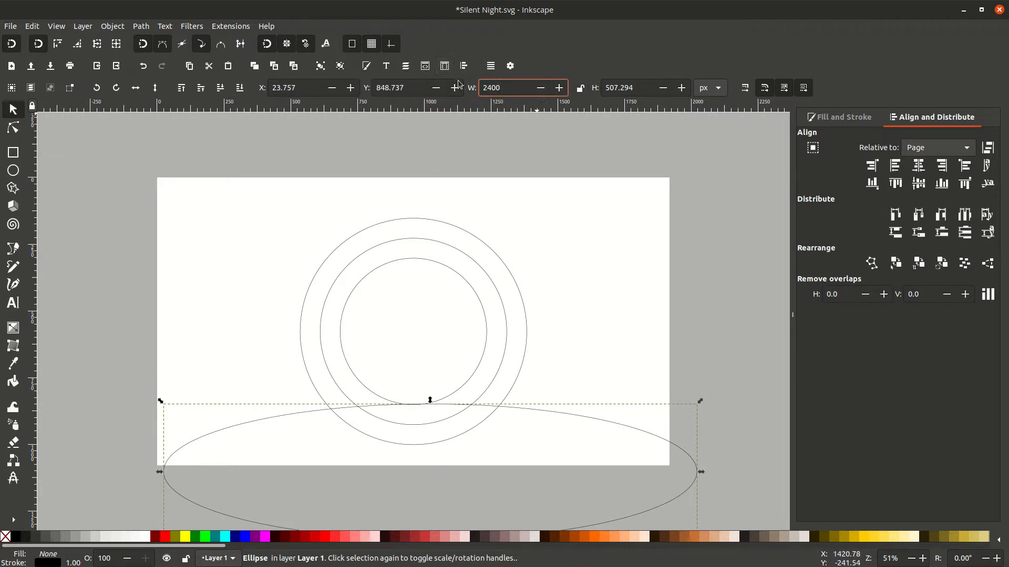
pyautogui.moveTo(647, 89); pyautogui.dragTo(599, 93)
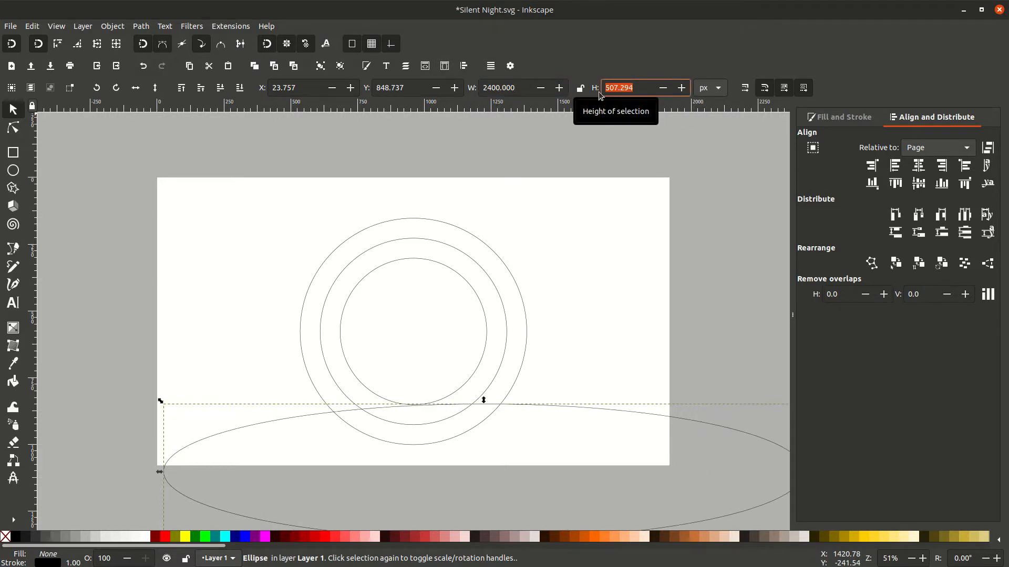
pyautogui.write('520')
pyautogui.press('Return')
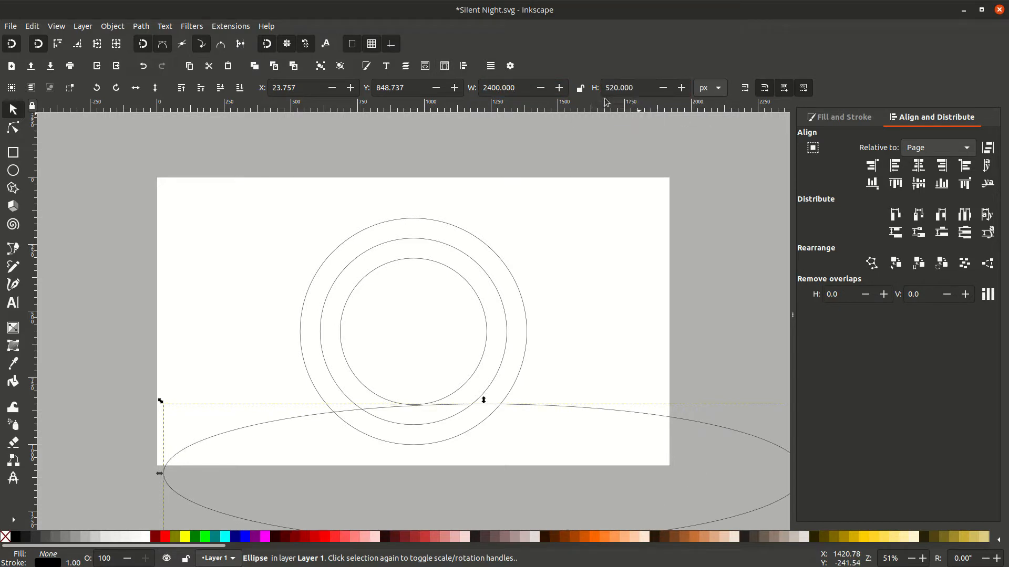
# Step: Raise the ellipse to a Y position of about 807 px and center it horizontally on the page
pyautogui.moveTo(634, 414); pyautogui.dragTo(551, 402)
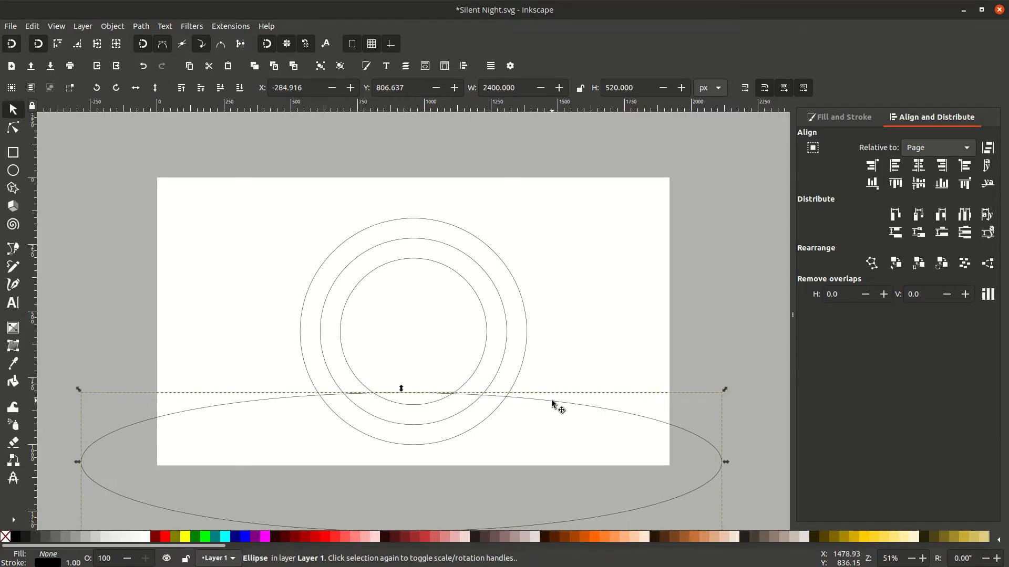
pyautogui.click(918, 166)
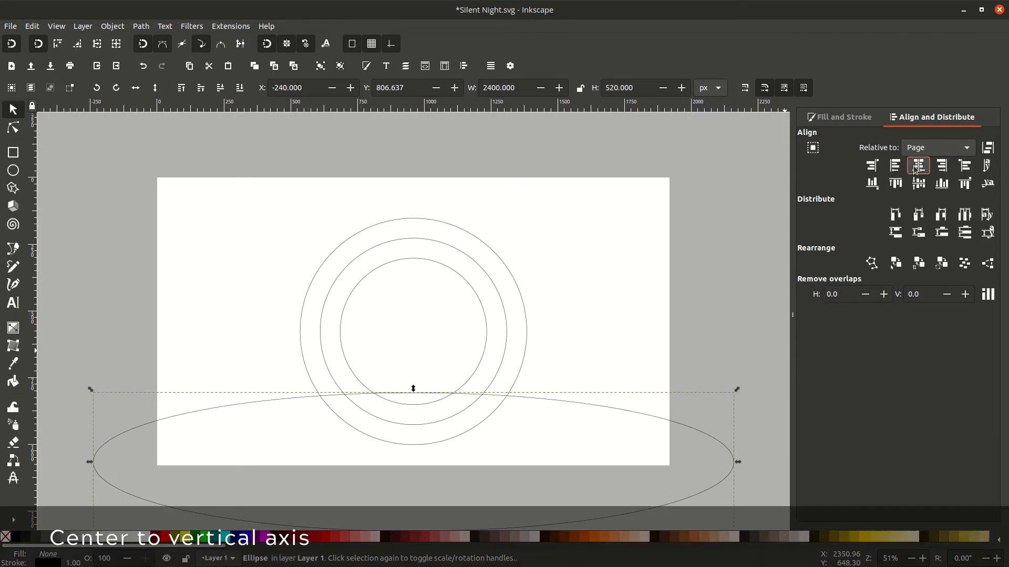
# Step: Nudge the ground ellipse up to a Y position of about 797 px and deselect it
pyautogui.click(560, 401)
pyautogui.click(560, 402)
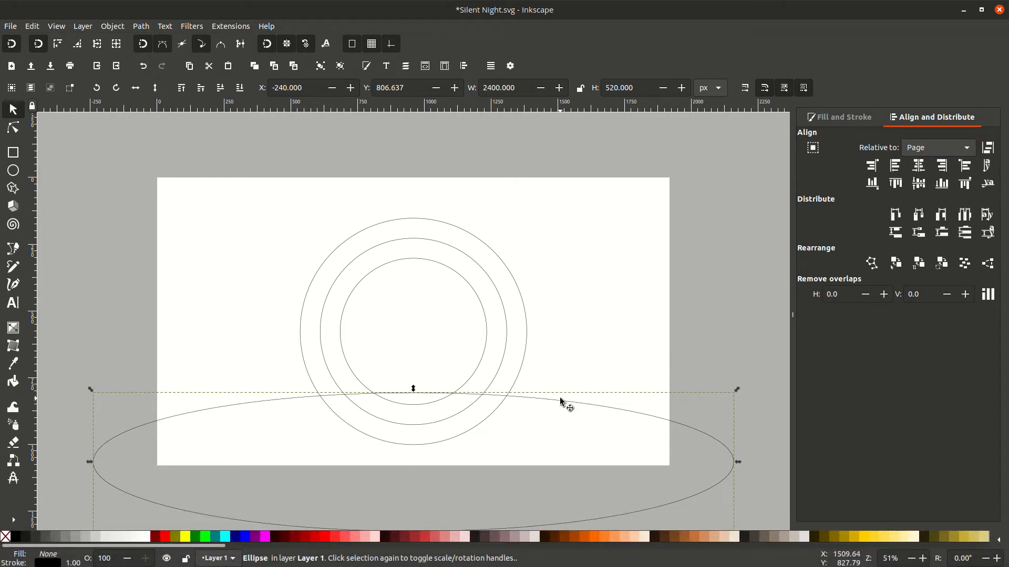
pyautogui.press('Up')
pyautogui.press('Up')
pyautogui.press('Up')
pyautogui.press('Up')
pyautogui.press('Up')
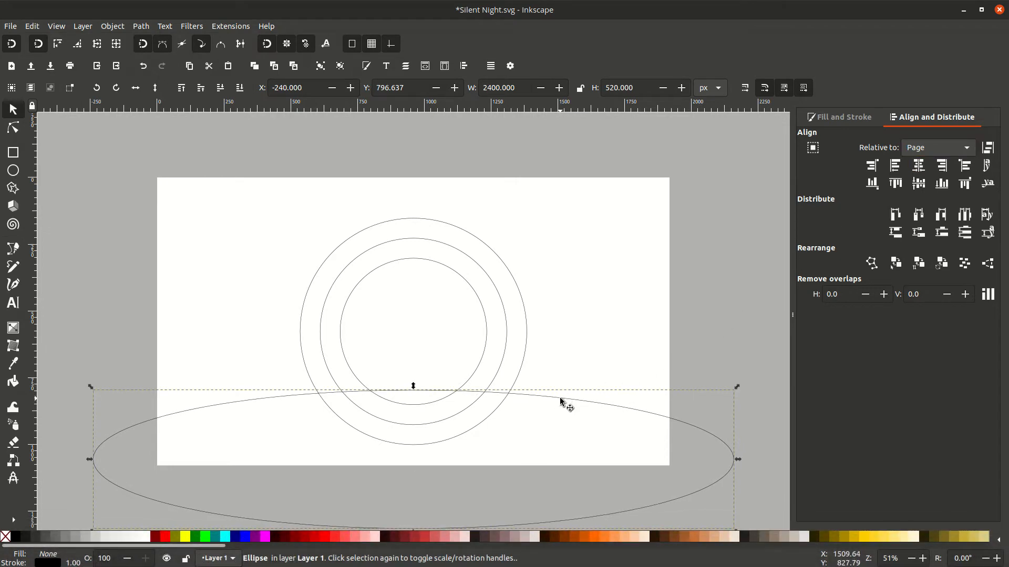
pyautogui.press('Up')
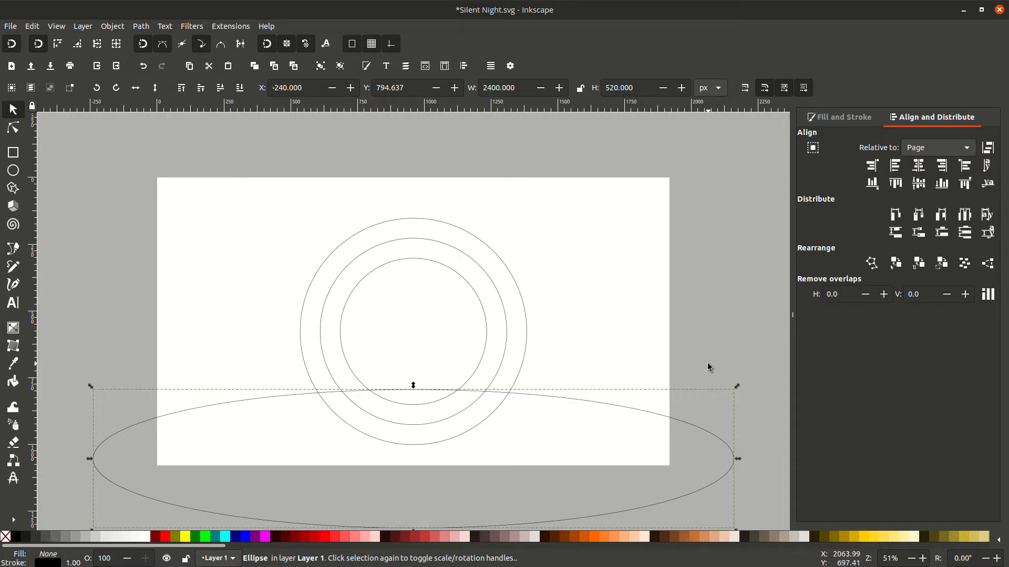
pyautogui.press('Down')
pyautogui.press('Escape')
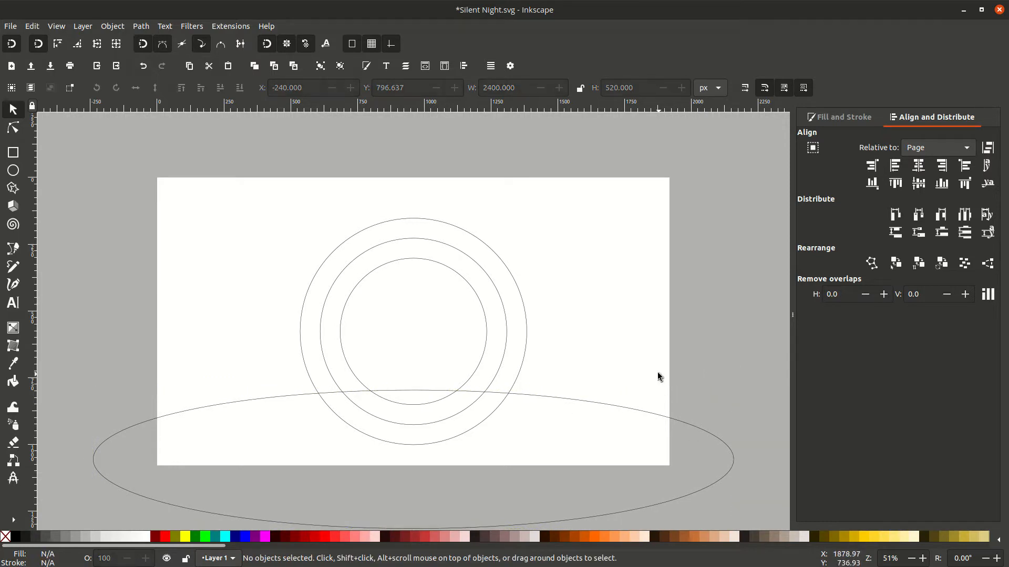
# Step: Unlock the white background rectangle and duplicate it
pyautogui.rightClick(658, 372)
pyautogui.click(729, 511)
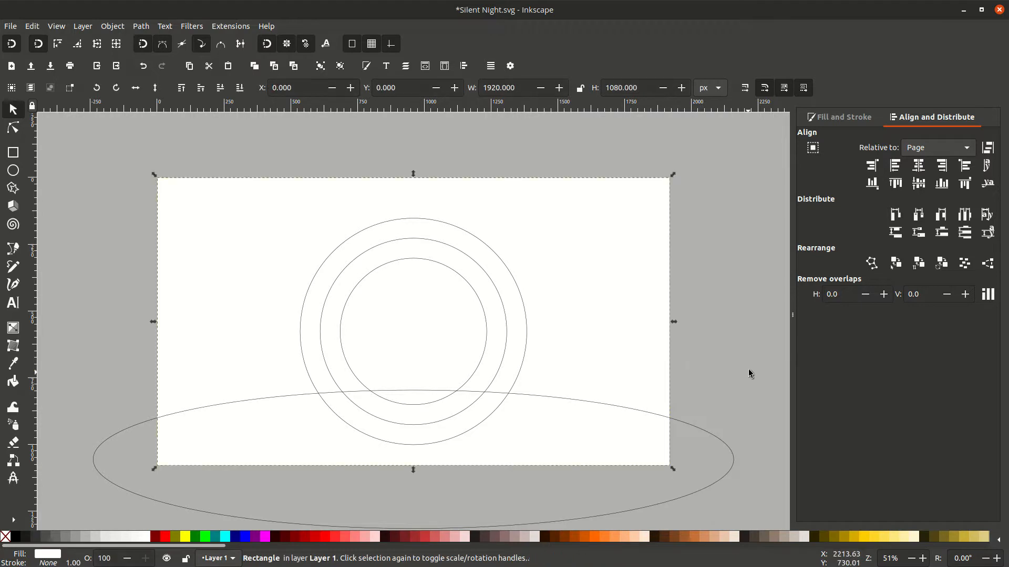
pyautogui.rightClick(614, 297)
pyautogui.click(655, 348)
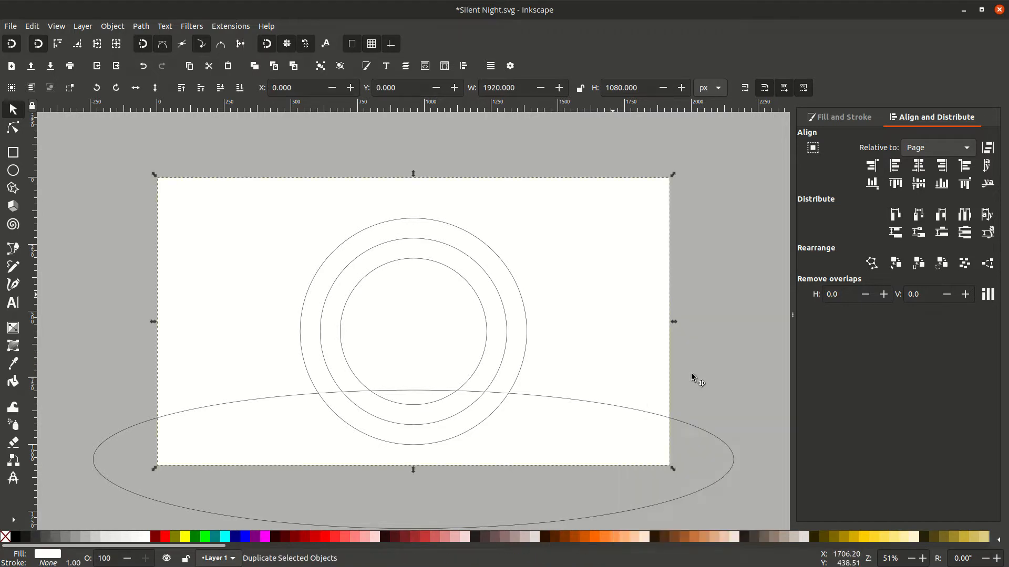
# Step: Intersect the duplicated rectangle with the ground ellipse to trim the ground to the page, and deselect the result
pyautogui.keyDown('shift'); pyautogui.click(697, 432); pyautogui.keyUp('shift')
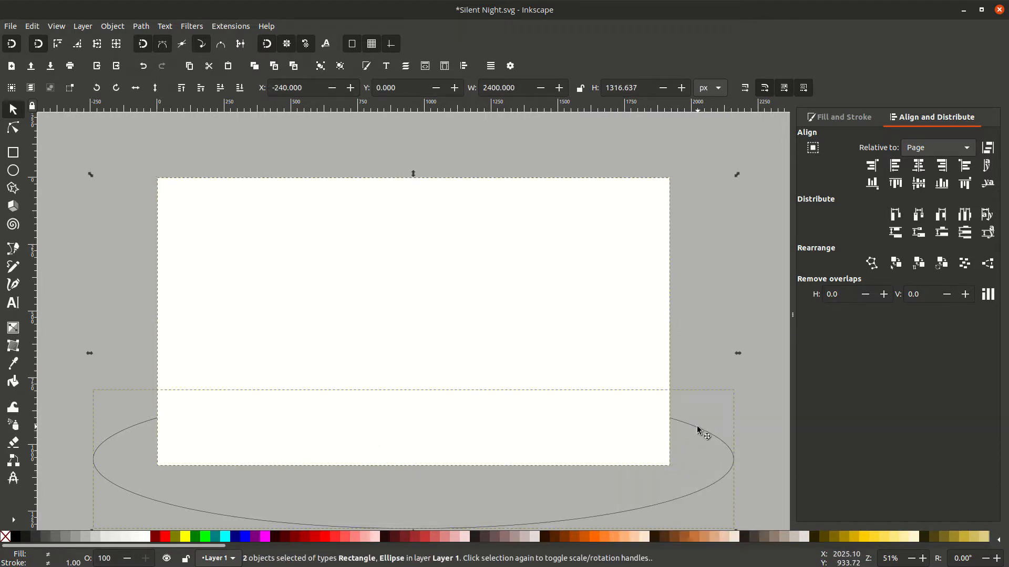
pyautogui.click(140, 26)
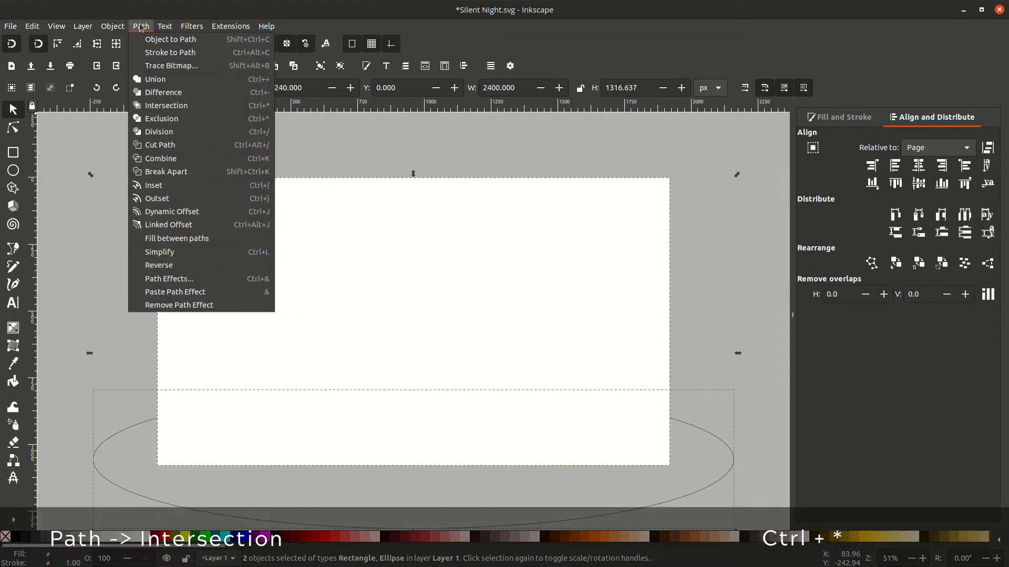
pyautogui.click(149, 108)
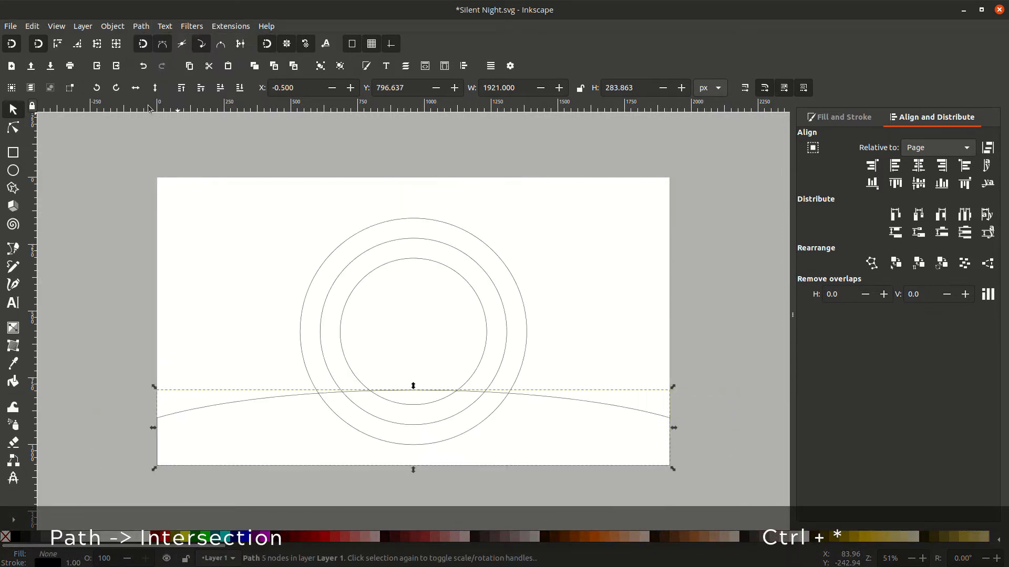
pyautogui.click(679, 370)
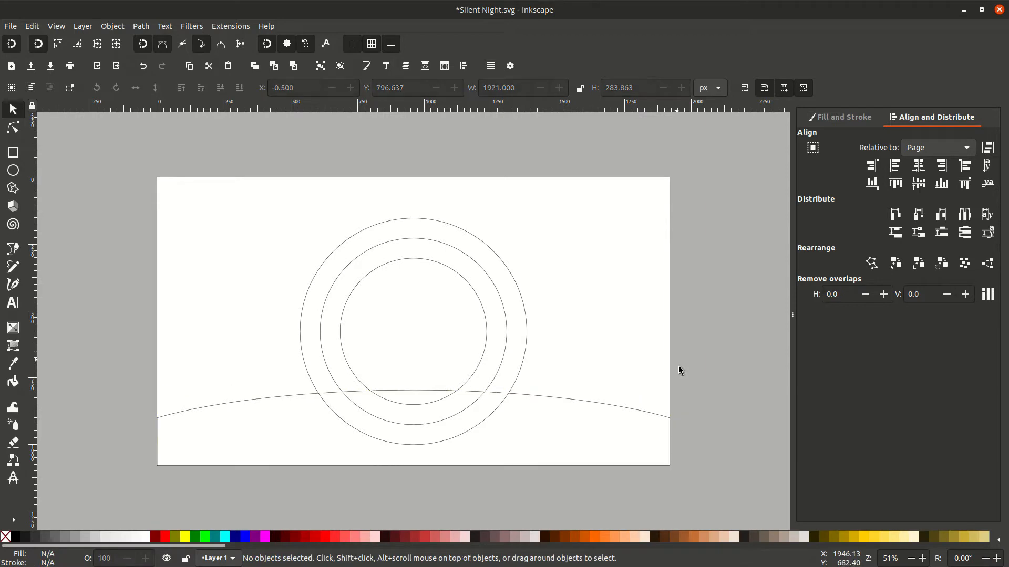
# Step: Lock the background rectangle again
pyautogui.rightClick(634, 357)
pyautogui.click(663, 338)
pyautogui.click(680, 339)
# Step: Draw a circle about 220 px wide to the right of the concentric rings, near the page's right edge
pyautogui.click(7, 175)
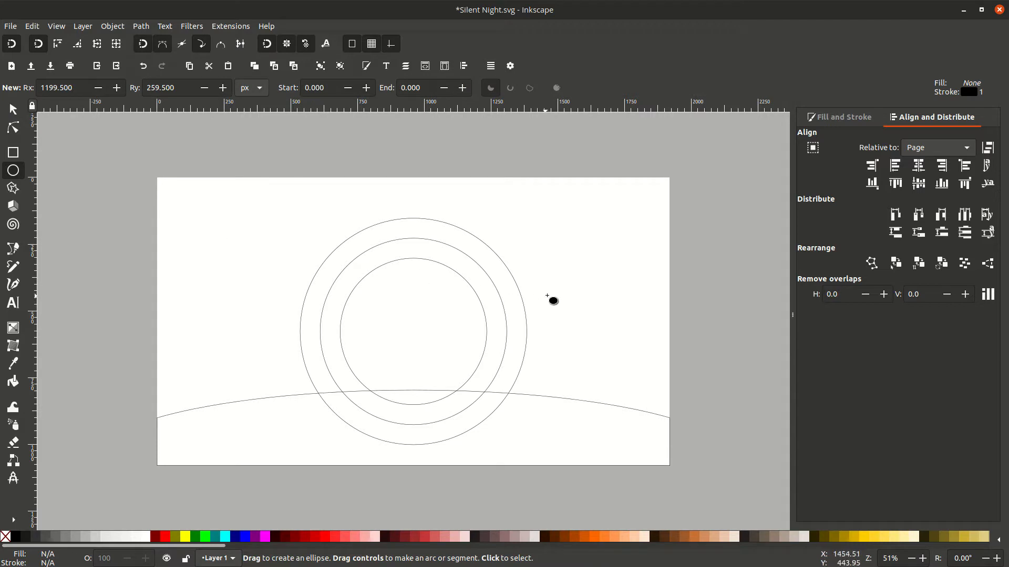
pyautogui.moveTo(603, 299); pyautogui.dragTo(670, 359)
pyautogui.press('s')
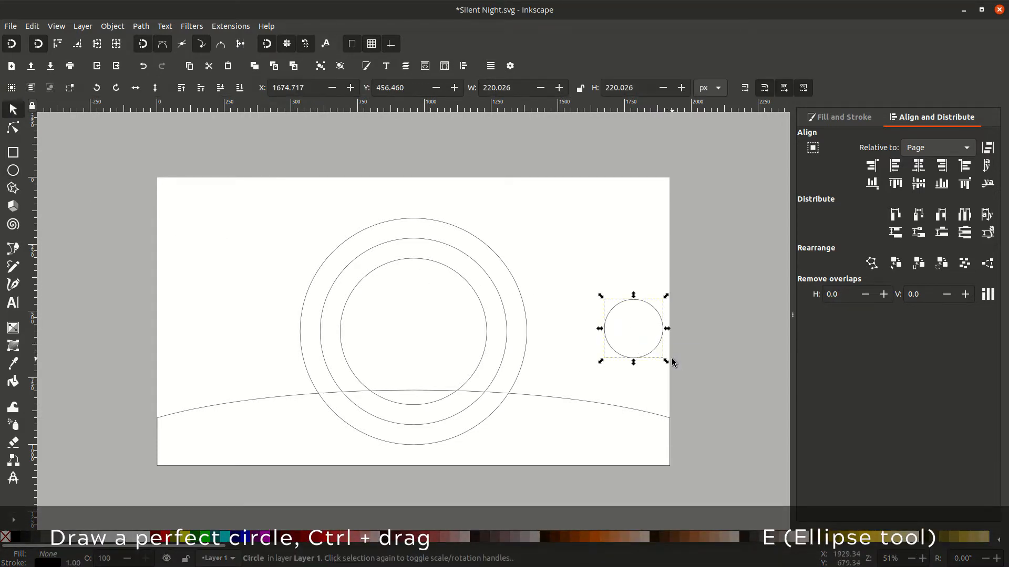
# Step: Lock the small circle's proportions and set its width to 270 px
pyautogui.click(580, 88)
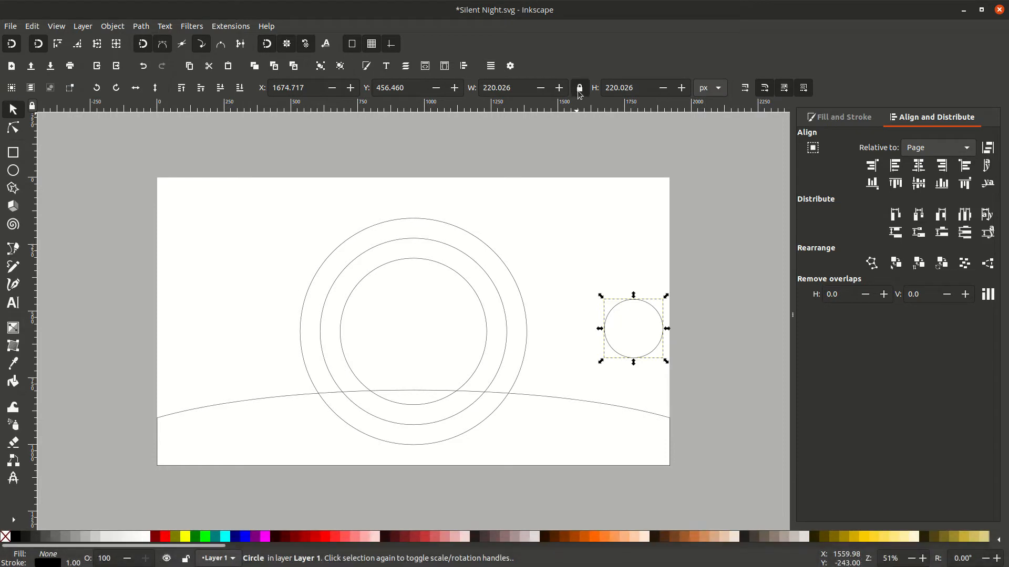
pyautogui.doubleClick(512, 88)
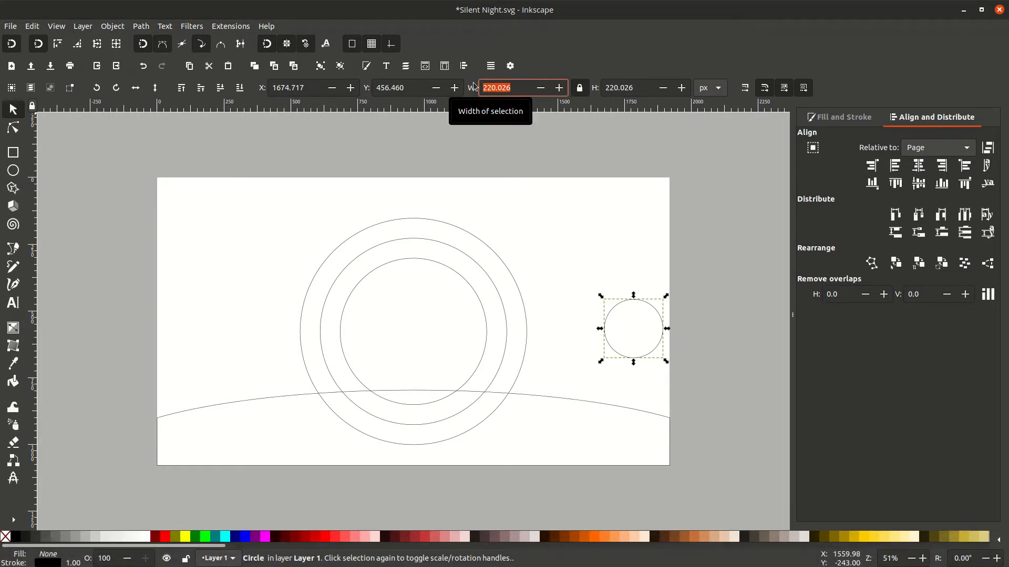
pyautogui.write('2')
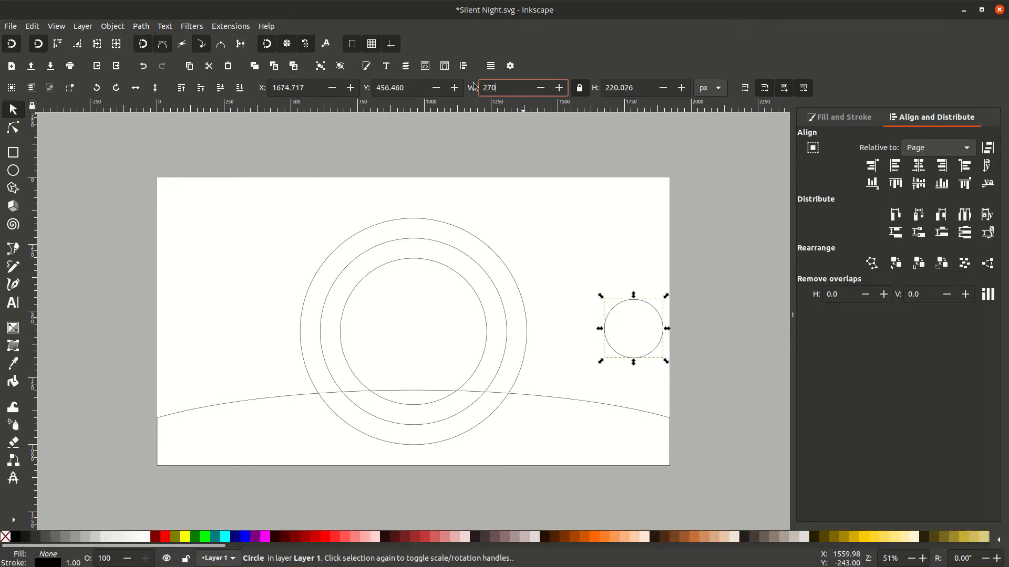
pyautogui.write('70')
pyautogui.press('Return')
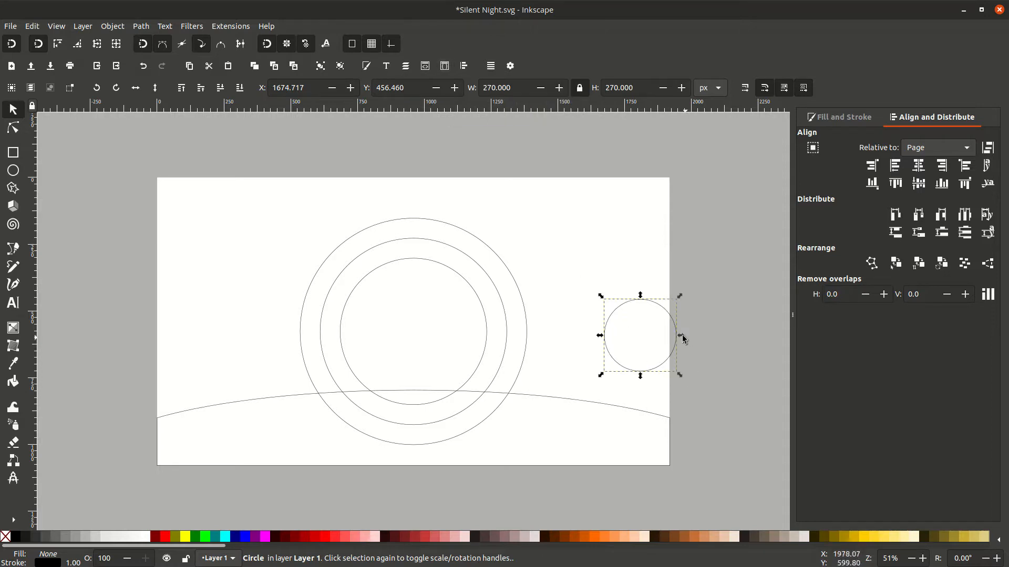
# Step: Copy the 270 px circle and move the original to about X 1547 px, Y 390 px
pyautogui.rightClick(678, 337)
pyautogui.click(699, 74)
pyautogui.click(634, 431)
pyautogui.click(658, 366)
pyautogui.moveTo(658, 367); pyautogui.dragTo(618, 350)
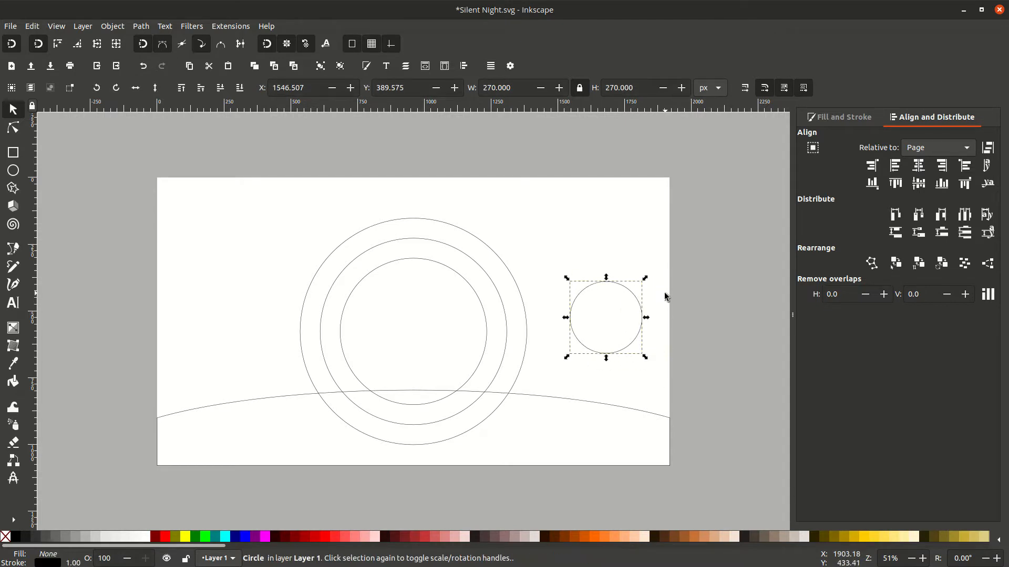
# Step: Paste three copies of the 270 px circle and arrange all four as an overlapping cloud across the page's right edge
pyautogui.hotkey('ctrl', 'v')
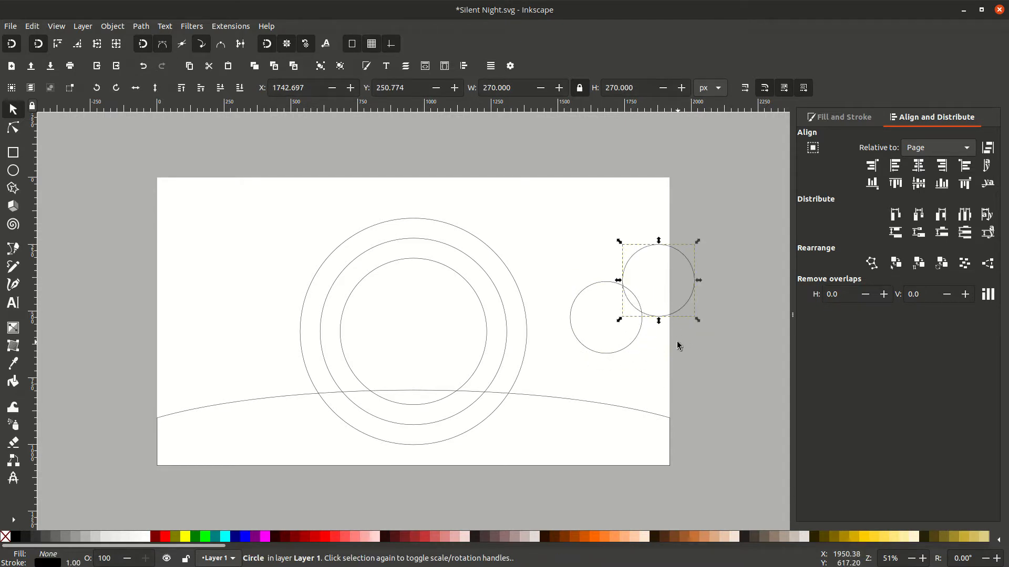
pyautogui.hotkey('ctrl', 'v')
pyautogui.hotkey('ctrl', 'v')
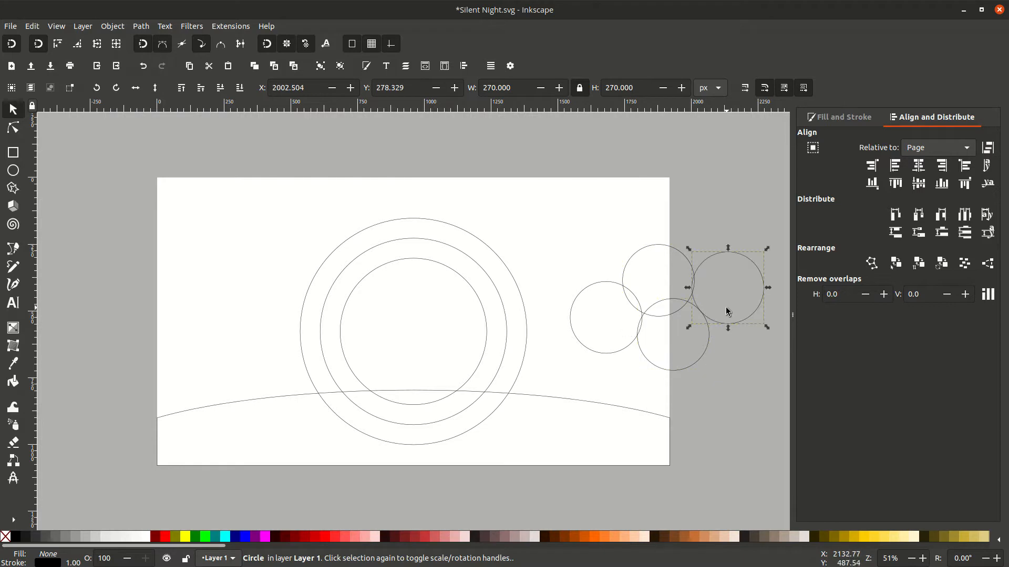
pyautogui.moveTo(727, 321); pyautogui.dragTo(716, 328)
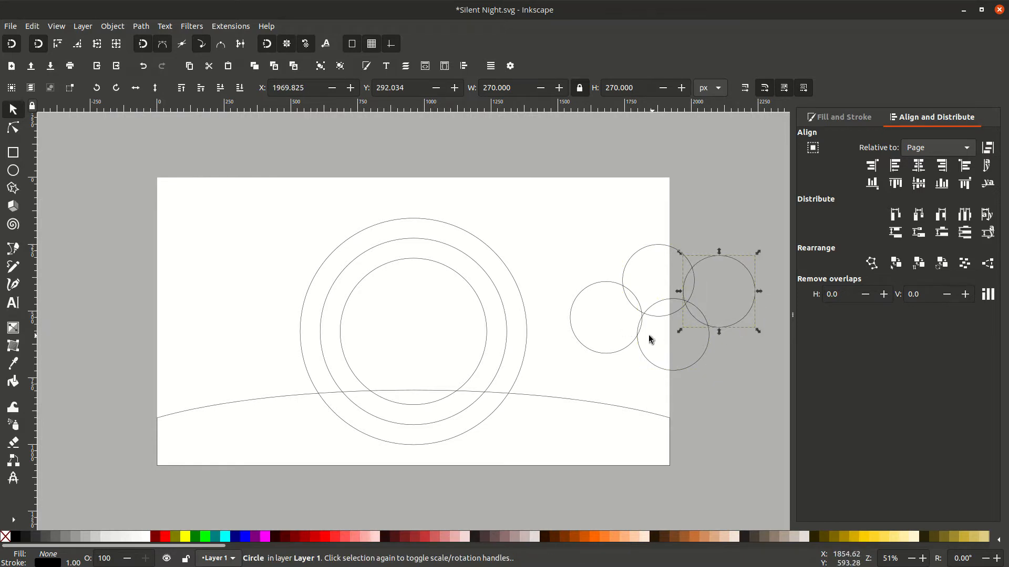
pyautogui.moveTo(626, 348); pyautogui.dragTo(627, 353)
pyautogui.moveTo(740, 315); pyautogui.dragTo(748, 320)
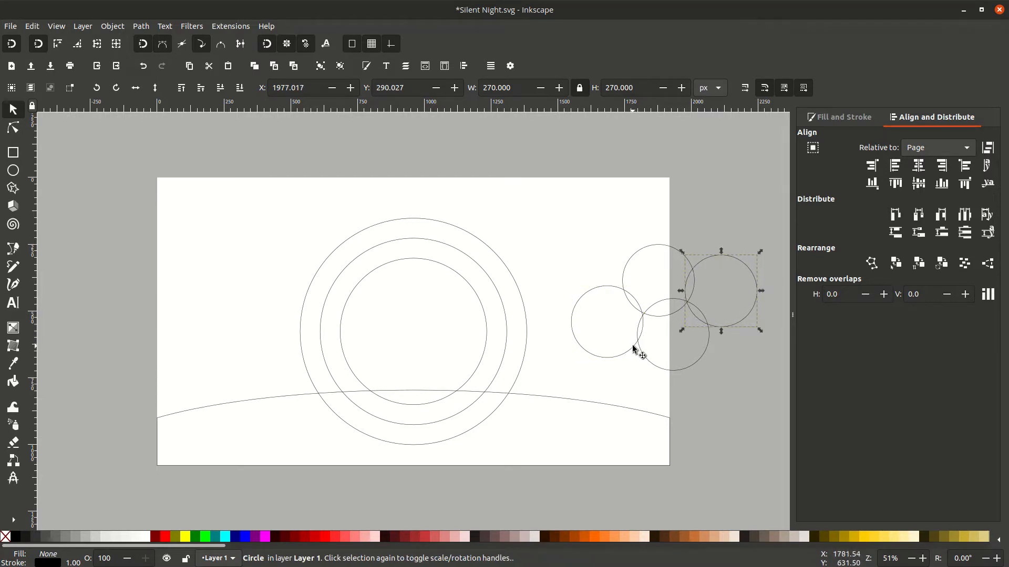
pyautogui.moveTo(636, 348); pyautogui.dragTo(632, 343)
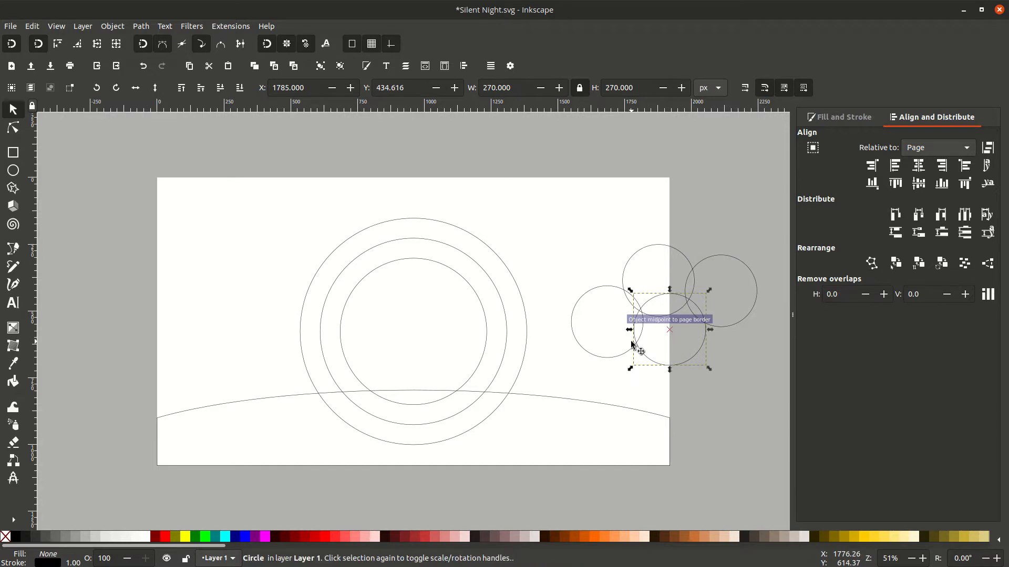
# Step: Select the four overlapping circles and unite them into one cloud shape
pyautogui.moveTo(772, 230); pyautogui.dragTo(565, 395)
pyautogui.hotkey('ctrl', '+')
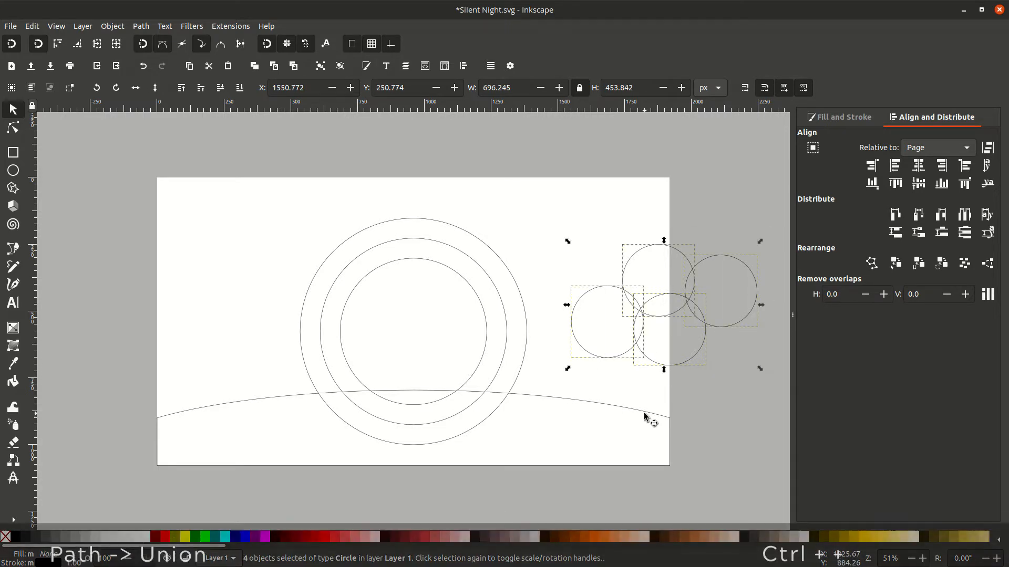
pyautogui.click(138, 25)
pyautogui.click(158, 80)
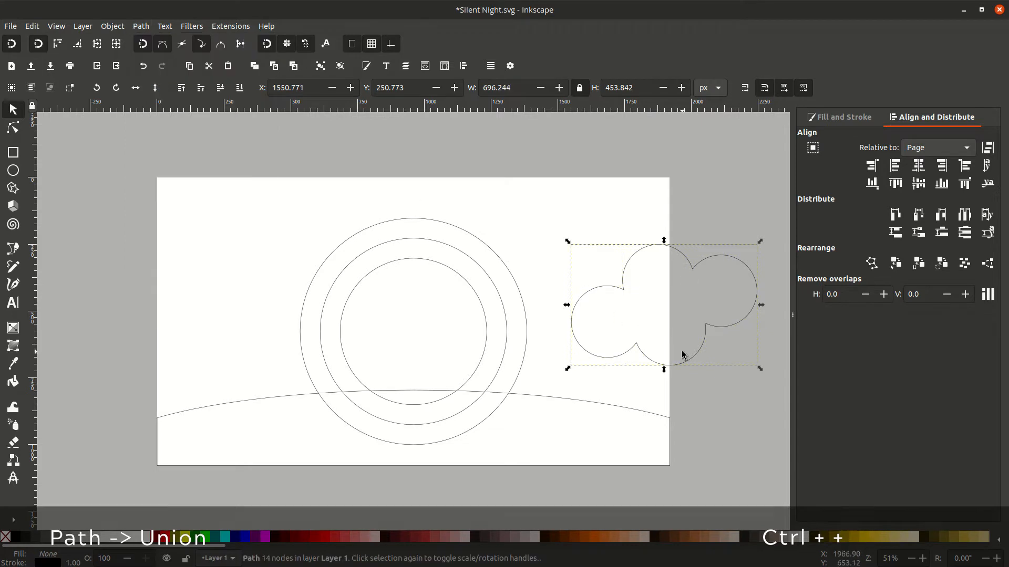
# Step: Move the cloud to about X 1221 px, Y 440 px, inside the page's right edge, and deselect it
pyautogui.moveTo(713, 333); pyautogui.dragTo(628, 384)
pyautogui.click(698, 321)
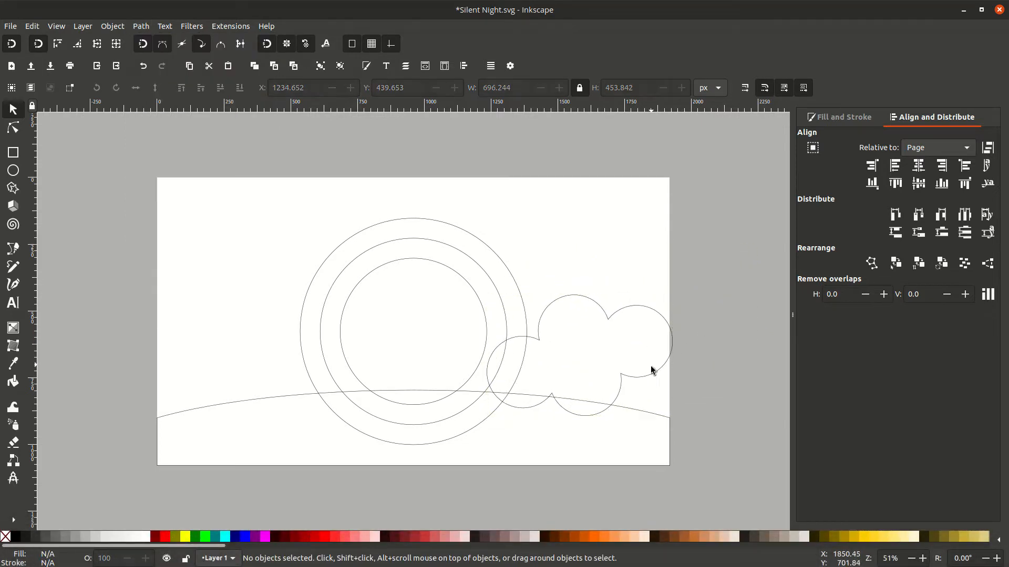
pyautogui.click(655, 373)
pyautogui.press('Left')
pyautogui.press('Left')
pyautogui.press('Left')
pyautogui.press('Left')
pyautogui.press('Left')
pyautogui.press('Left')
pyautogui.press('Left')
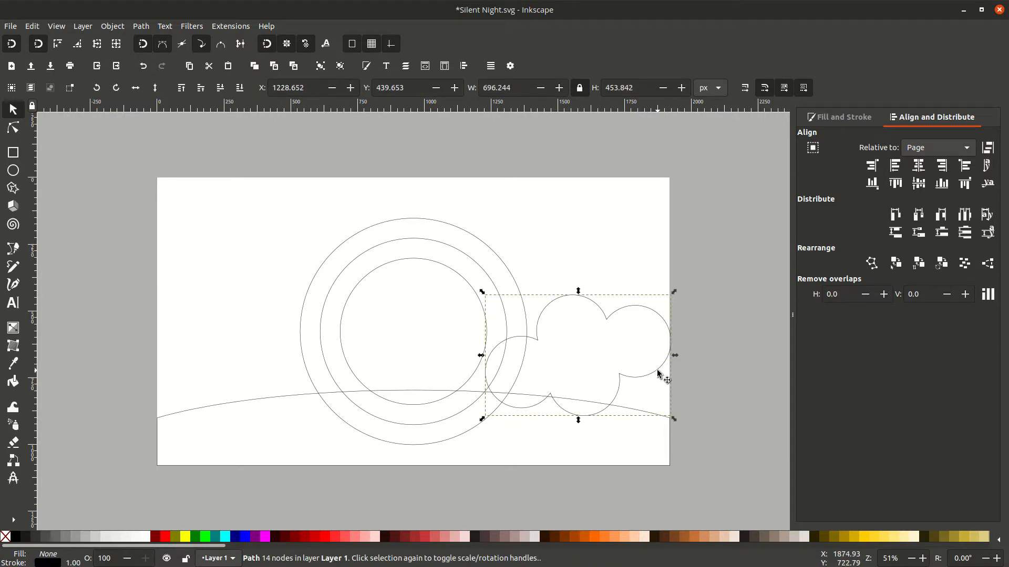
pyautogui.click(724, 255)
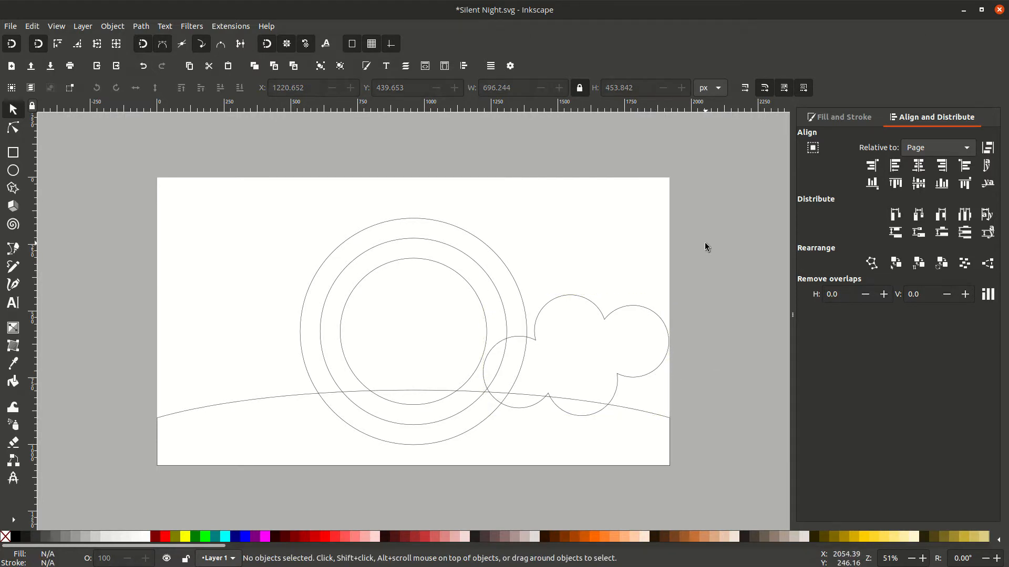
# Step: Paste four more 270 px circles above the cloud and arrange them into a second overlapping cluster
pyautogui.hotkey('ctrl', 'v')
pyautogui.hotkey('ctrl', 'v')
pyautogui.press('Escape')
pyautogui.hotkey('ctrl', 'v')
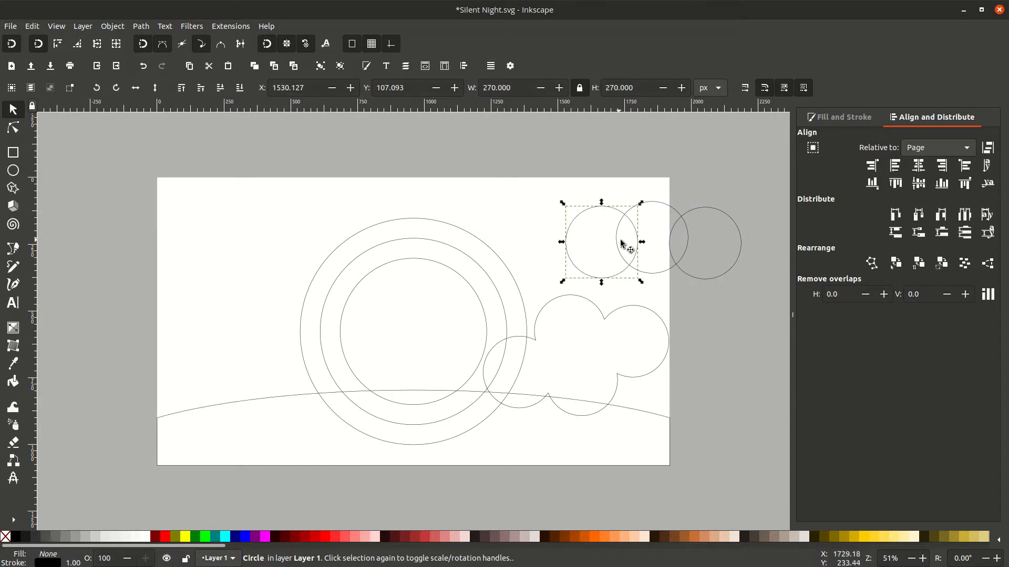
pyautogui.hotkey('ctrl', 'v')
pyautogui.moveTo(686, 210); pyautogui.dragTo(682, 205)
pyautogui.moveTo(742, 251); pyautogui.dragTo(744, 235)
pyautogui.moveTo(619, 273); pyautogui.dragTo(610, 258)
# Step: Turn on touch selection, unite the four new circles into a second cloud and move it over the first cloud
pyautogui.click(75, 91)
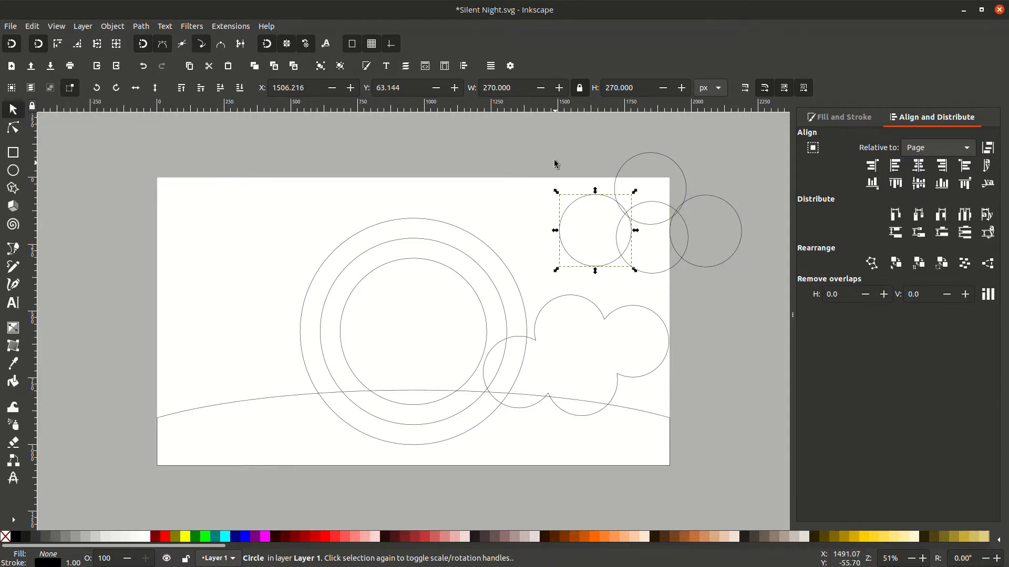
pyautogui.moveTo(554, 153); pyautogui.dragTo(639, 365)
pyautogui.hotkey('ctrl', '+')
pyautogui.click(602, 193)
# Step: Paste three more 270 px circles above the clouds and adjust their positions for a third cloud
pyautogui.hotkey('ctrl', 'v')
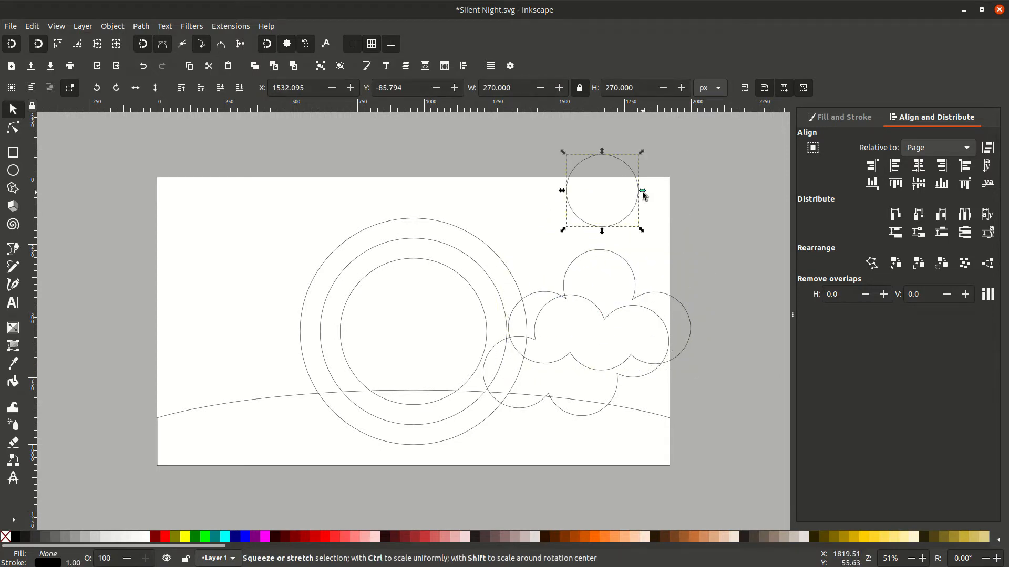
pyautogui.hotkey('ctrl', 'v')
pyautogui.hotkey('ctrl', 'v')
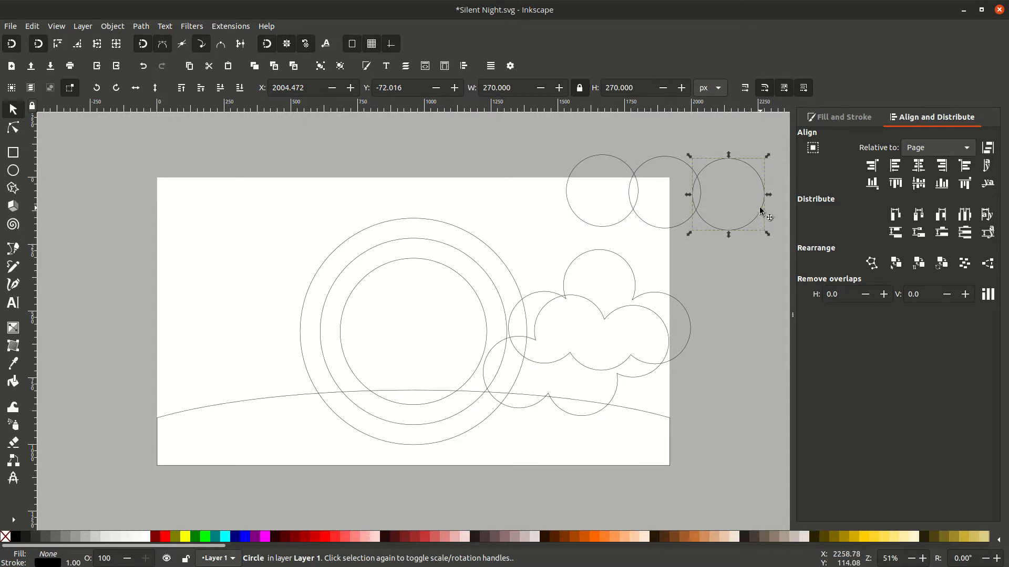
pyautogui.moveTo(760, 210); pyautogui.dragTo(764, 210)
pyautogui.moveTo(601, 226); pyautogui.dragTo(597, 224)
# Step: Unite the three new circles into a third cloud and place it overlapping the other two clouds
pyautogui.moveTo(529, 192)
pyautogui.mouseDown()
pyautogui.moveTo(755, 191)
pyautogui.moveTo(717, 305)
pyautogui.mouseUp()
pyautogui.hotkey('ctrl', '+')
pyautogui.click(717, 303)
pyautogui.moveTo(723, 247); pyautogui.dragTo(752, 316)
pyautogui.moveTo(697, 352); pyautogui.dragTo(674, 392)
pyautogui.click(719, 484)
# Step: Duplicate the three clouds together and move the copies across the page's left edge, to about X -244 px, Y 269 px
pyautogui.moveTo(697, 288); pyautogui.dragTo(609, 384)
pyautogui.hotkey('ctrl', 'd')
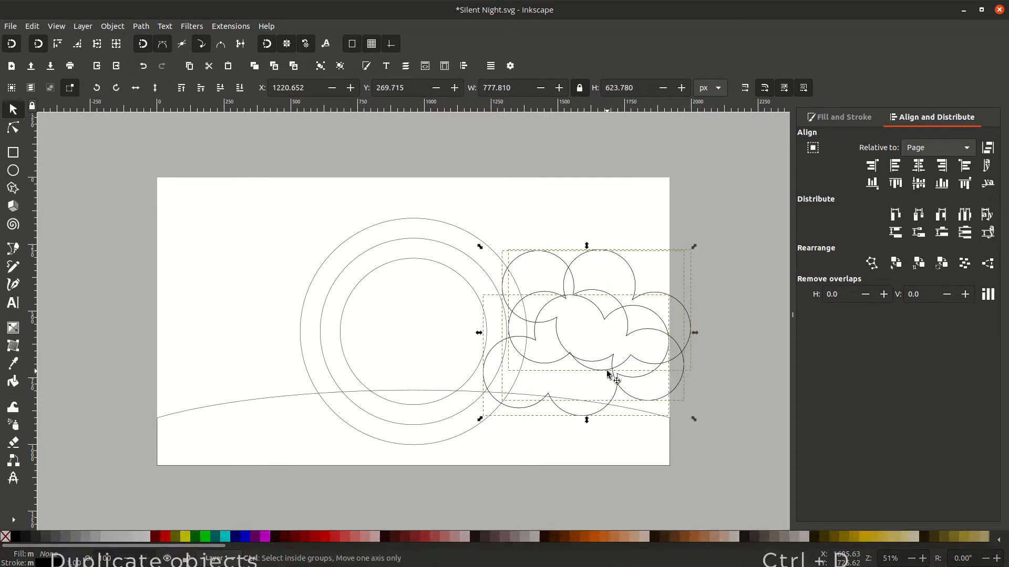
pyautogui.moveTo(619, 372); pyautogui.dragTo(221, 371)
pyautogui.click(261, 151)
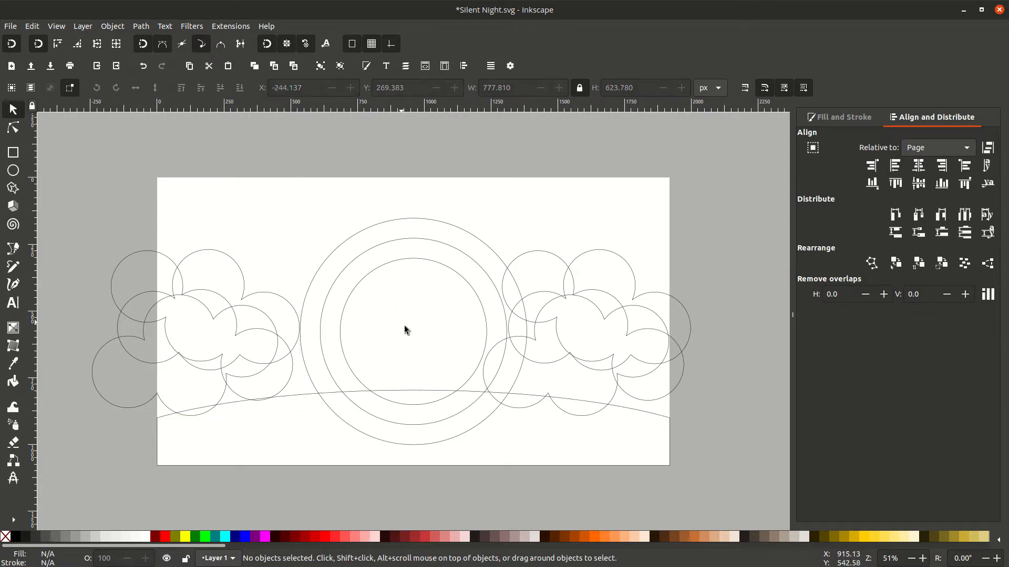
# Step: Unlock the white background rectangle and move it below the page, to about X 12 px, Y 1735 px
pyautogui.rightClick(653, 228)
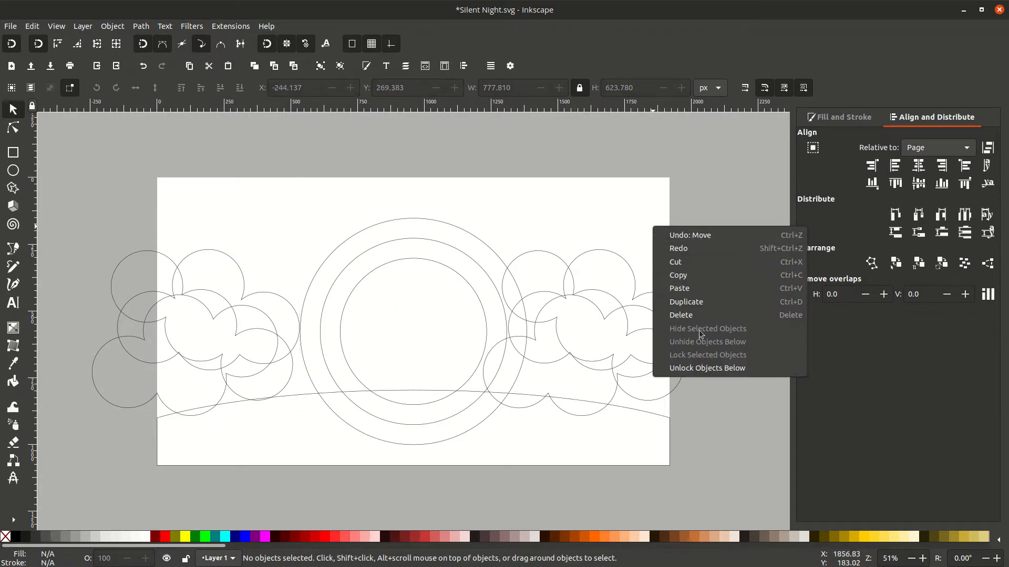
pyautogui.click(715, 370)
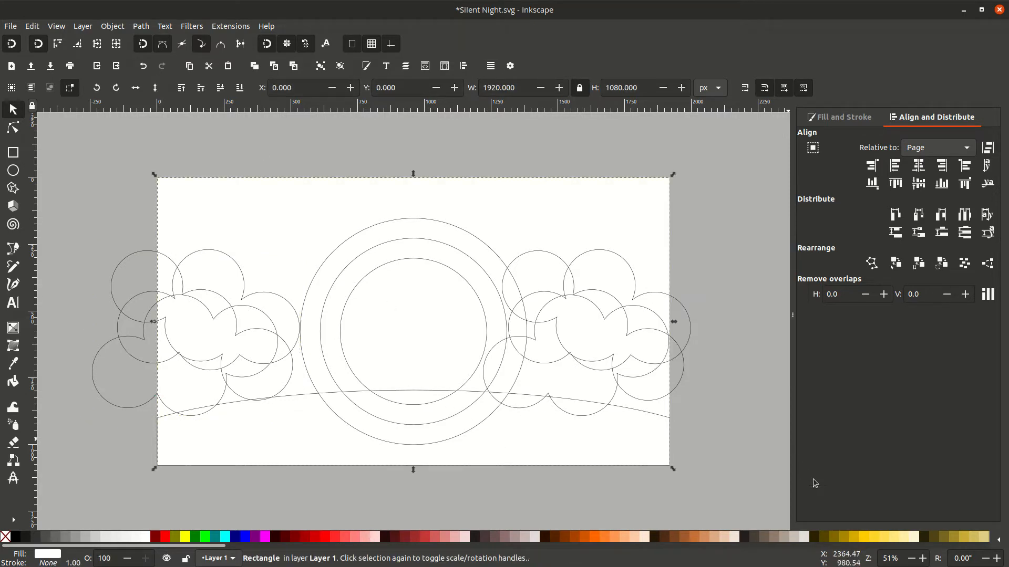
pyautogui.hotkey('ctrl', 'z')
pyautogui.press('Escape')
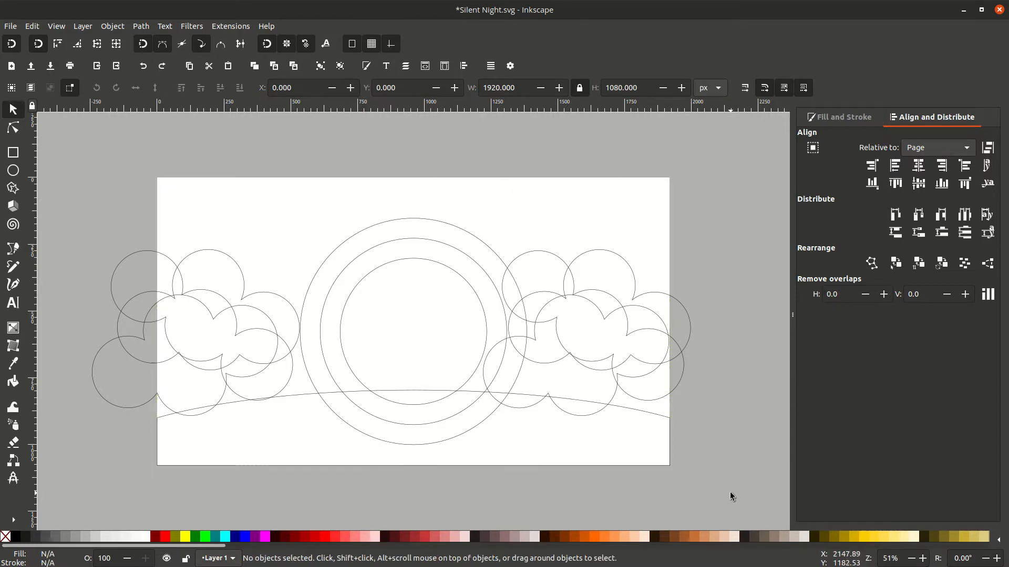
pyautogui.press('-')
pyautogui.press('-')
pyautogui.scroll(-5, 641, 435)
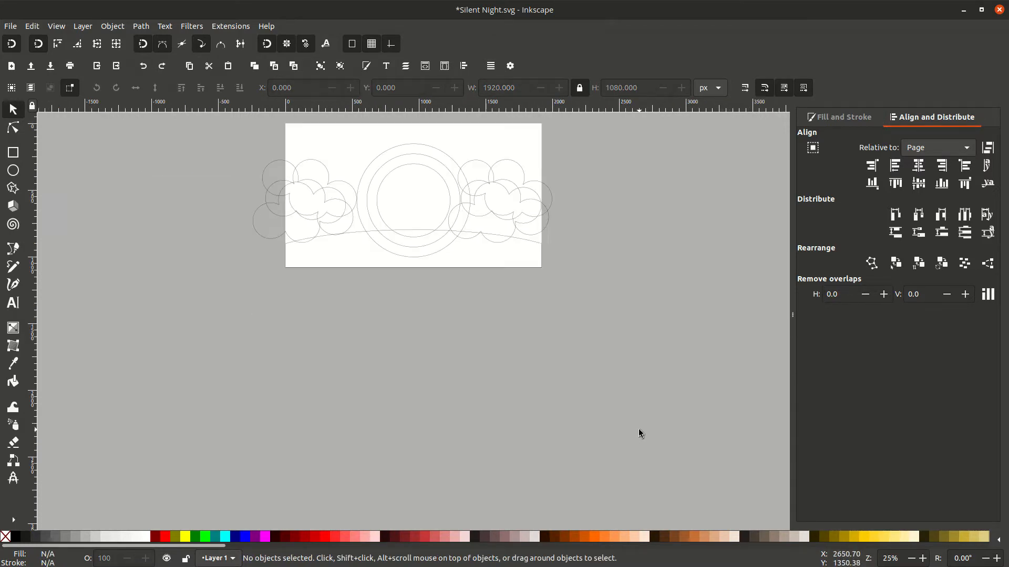
pyautogui.moveTo(483, 153)
pyautogui.mouseDown()
pyautogui.moveTo(489, 401)
pyautogui.moveTo(475, 381)
pyautogui.moveTo(477, 395)
pyautogui.mouseUp()
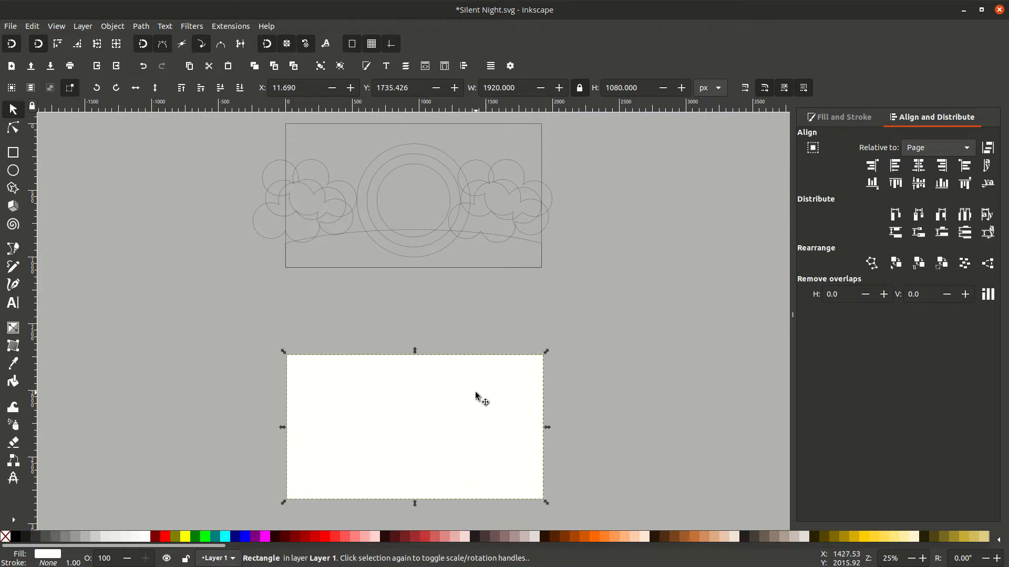
# Step: Set the background rectangle's fill to HSV hue 230, saturation 100 and value 11
pyautogui.click(839, 121)
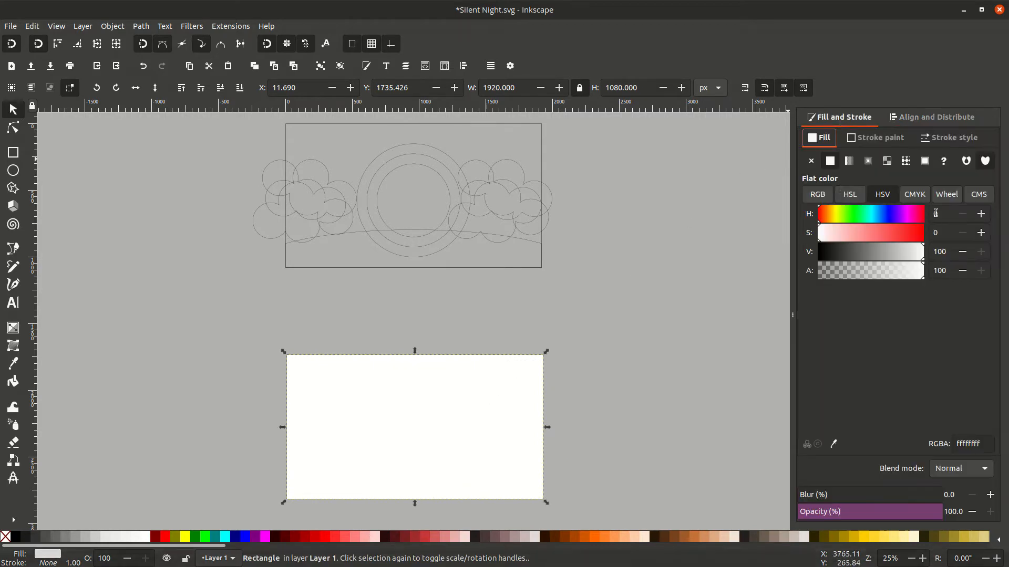
pyautogui.click(938, 214)
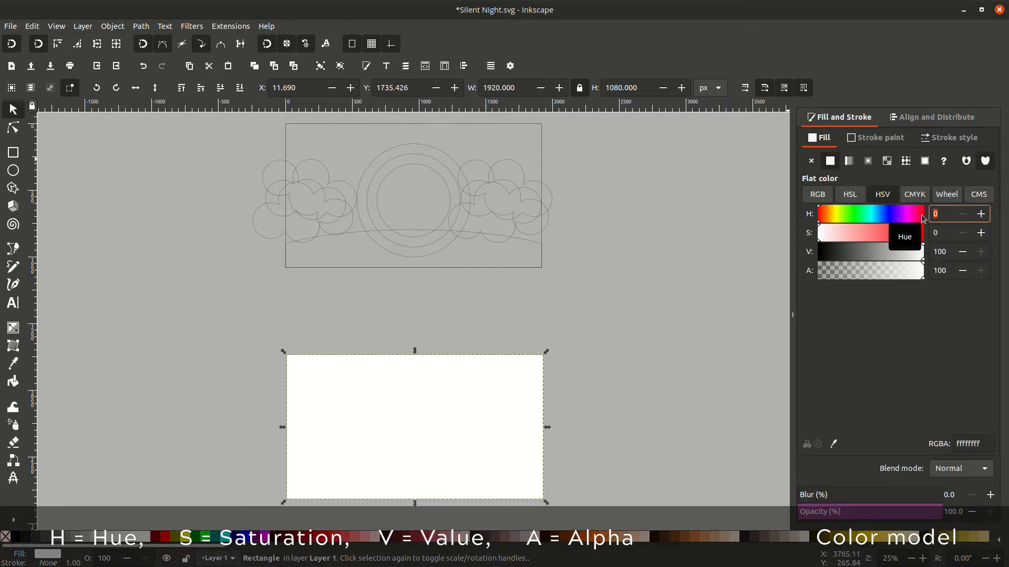
pyautogui.write('230')
pyautogui.press('Tab')
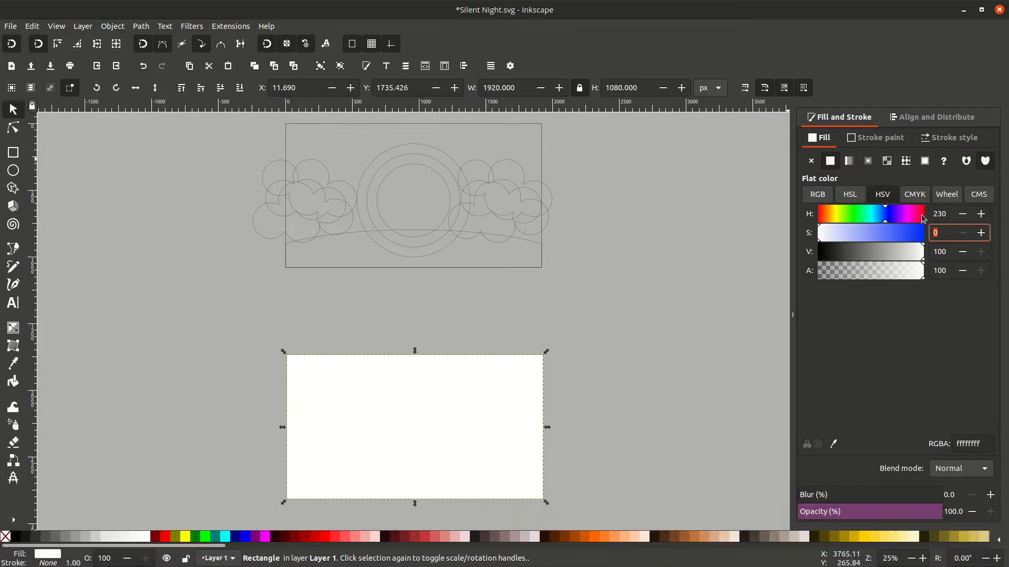
pyautogui.write('100')
pyautogui.press('Tab')
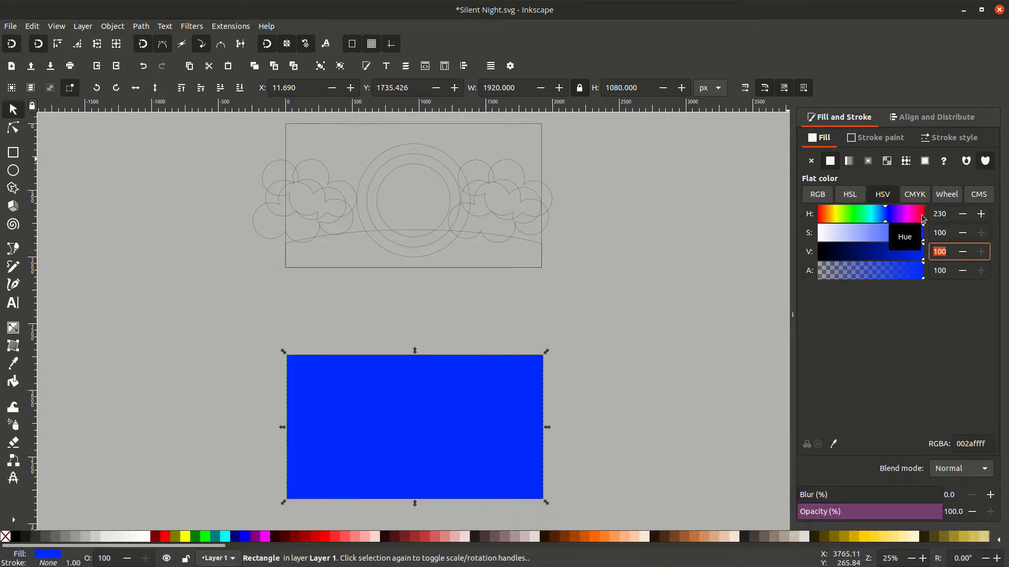
pyautogui.write('11')
pyautogui.press('Return')
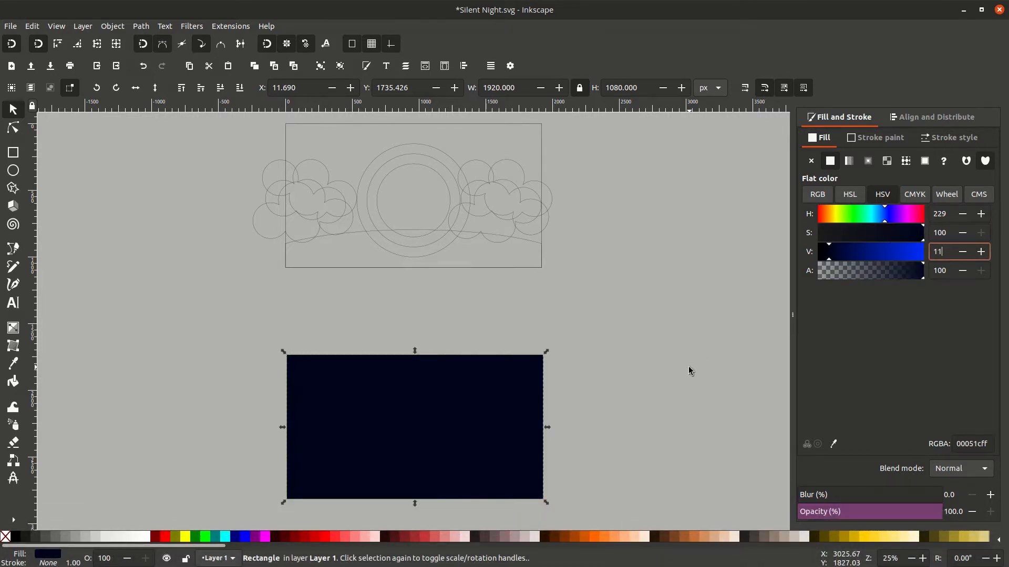
# Step: Change the rectangle's fill to a radial gradient and reverse its direction so the dark colour lies at the edges
pyautogui.click(867, 162)
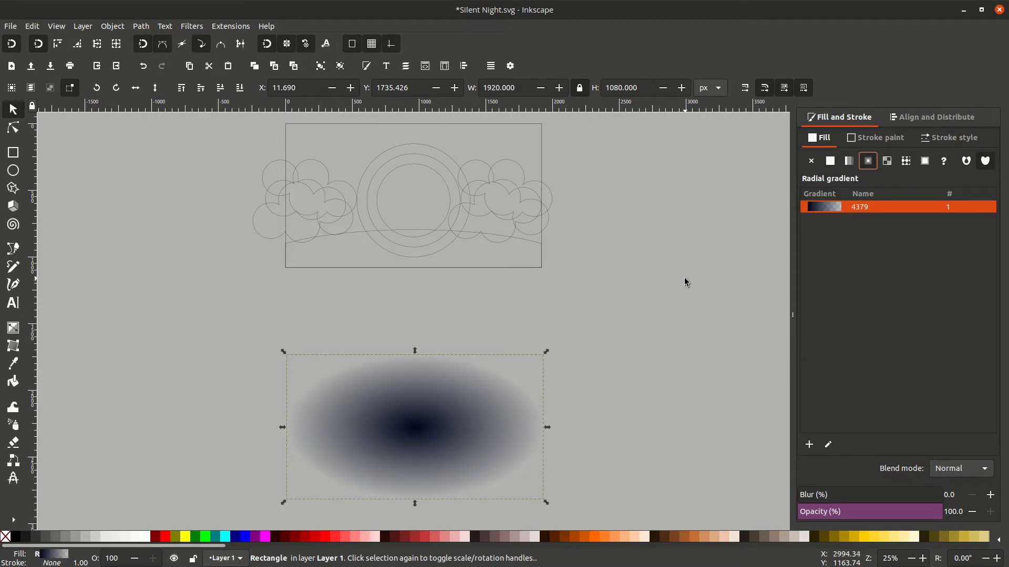
pyautogui.click(12, 329)
pyautogui.click(233, 89)
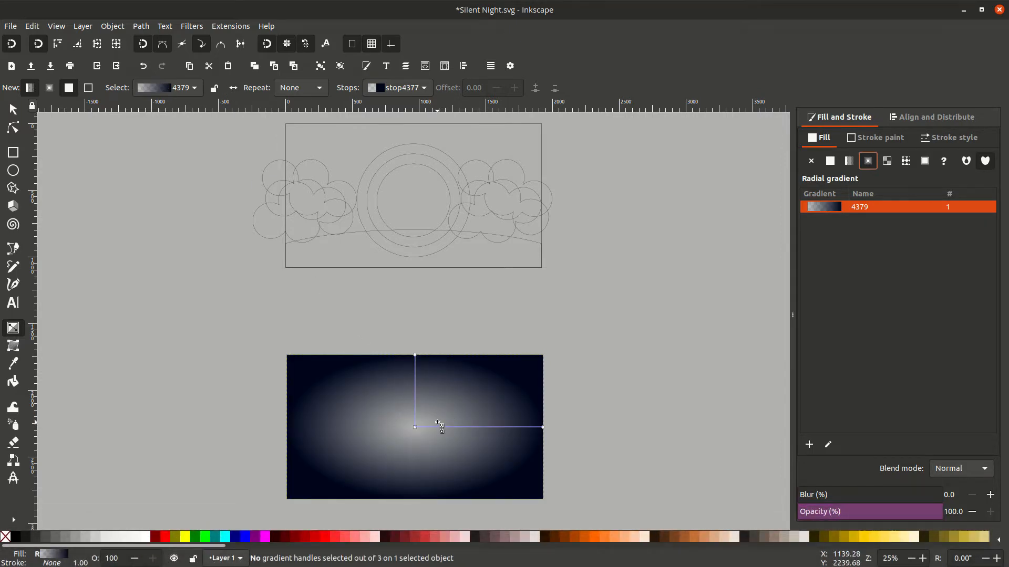
pyautogui.press('s')
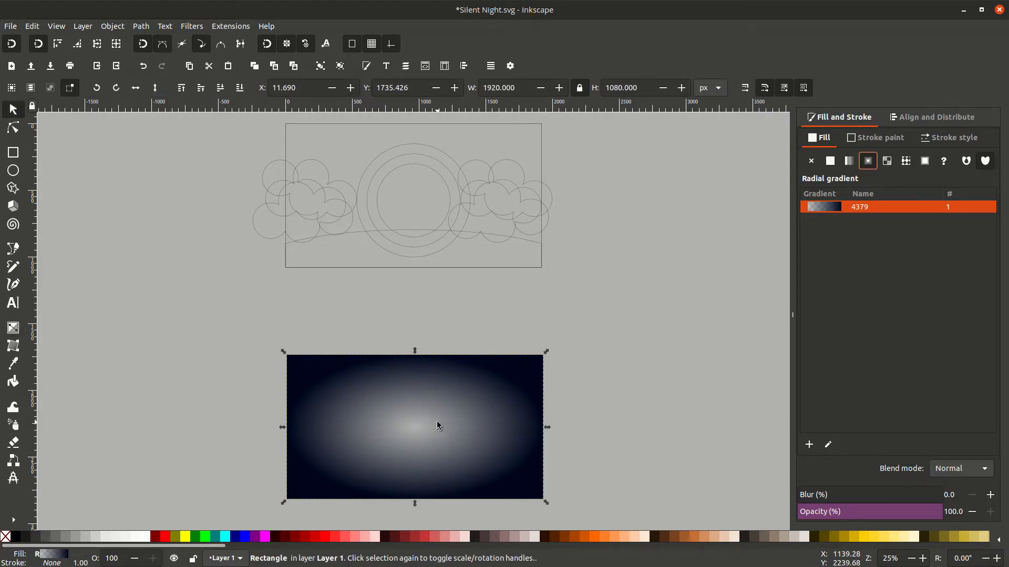
# Step: Mark the upper edge of a duplicate of the rectangle rotated 90° with a horizontal guide, and delete the duplicate
pyautogui.rightClick(438, 422)
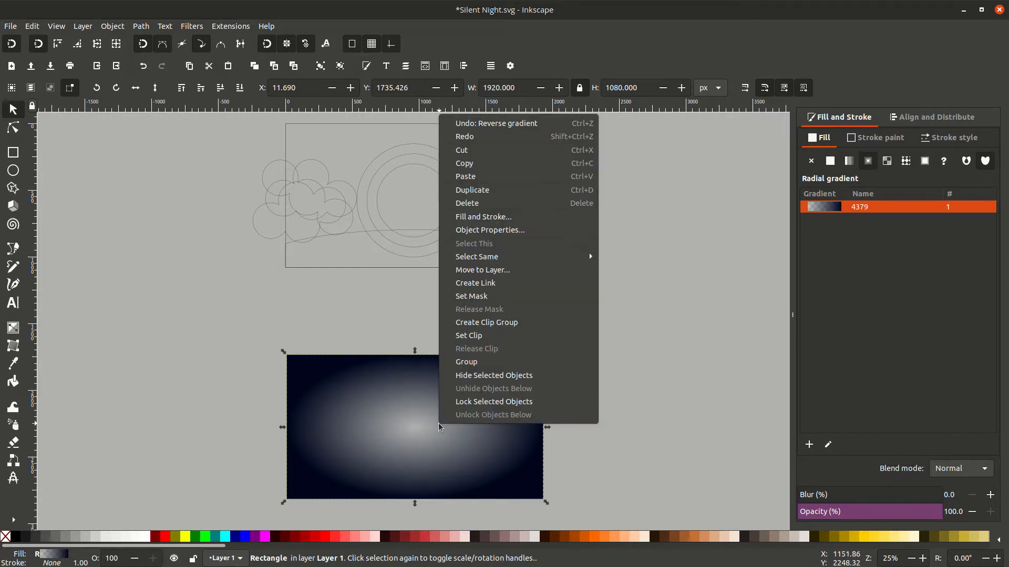
pyautogui.click(457, 190)
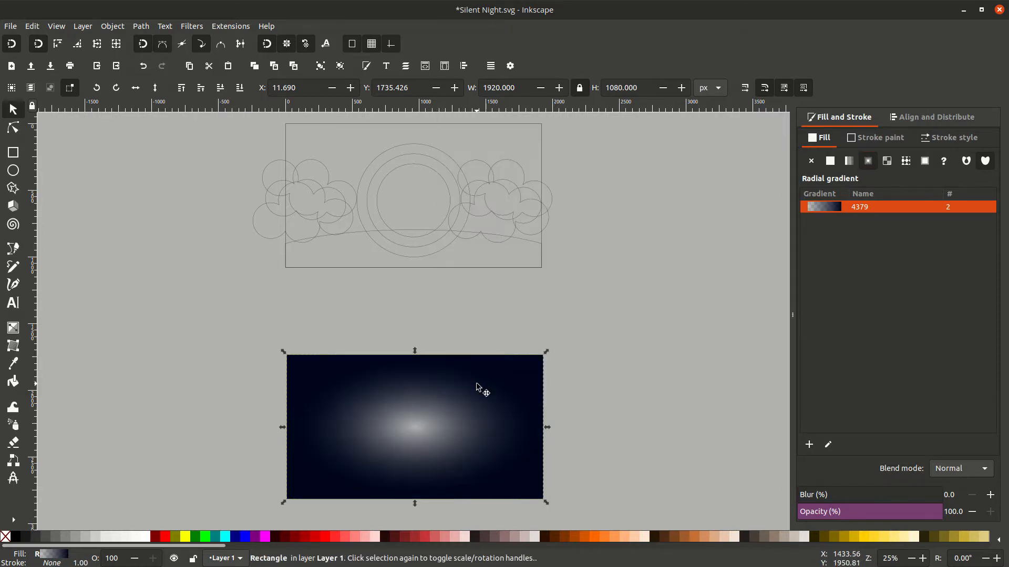
pyautogui.click(97, 88)
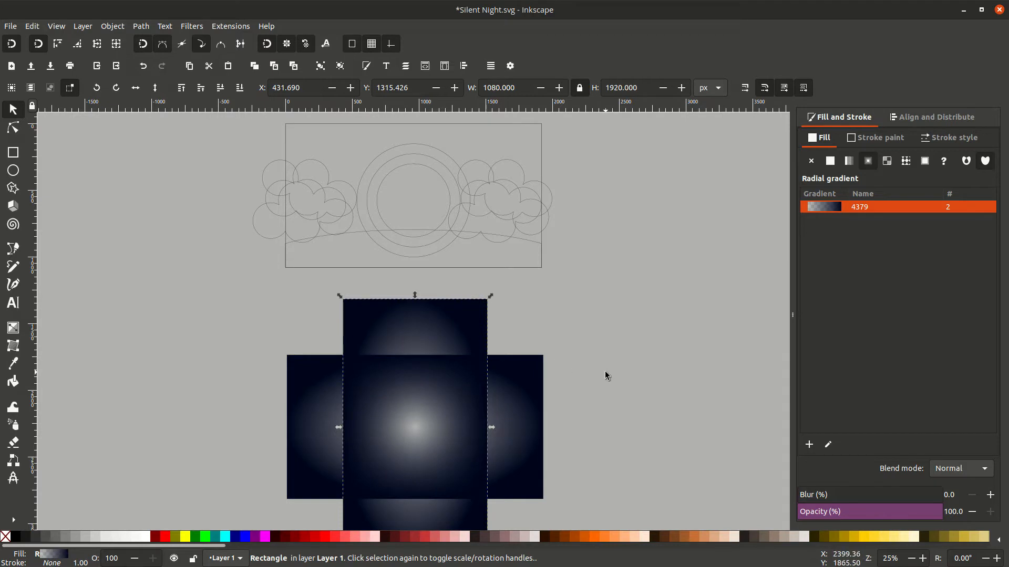
pyautogui.scroll(-4, 604, 371)
pyautogui.scroll(2, 597, 371)
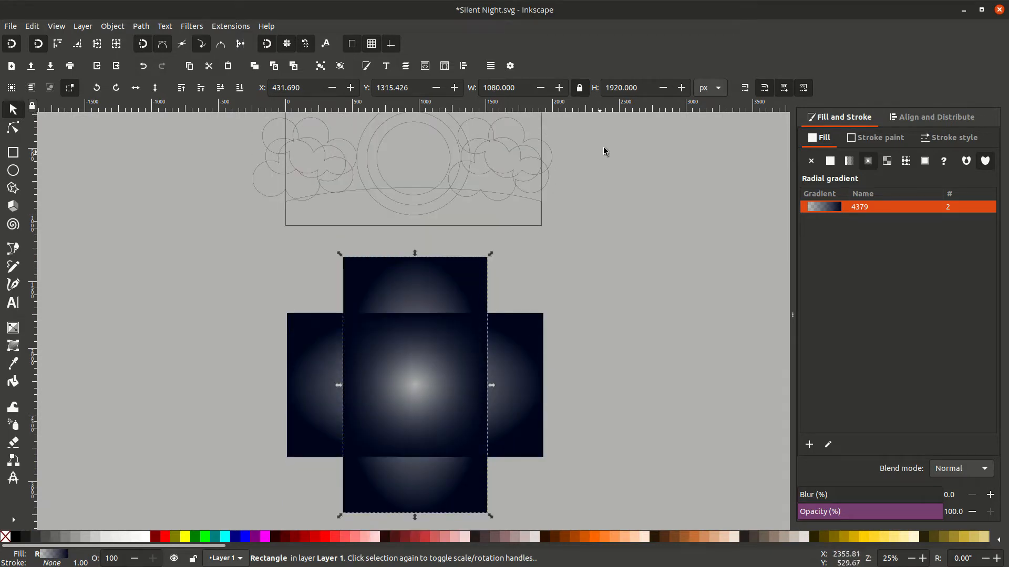
pyautogui.moveTo(599, 108); pyautogui.dragTo(635, 257)
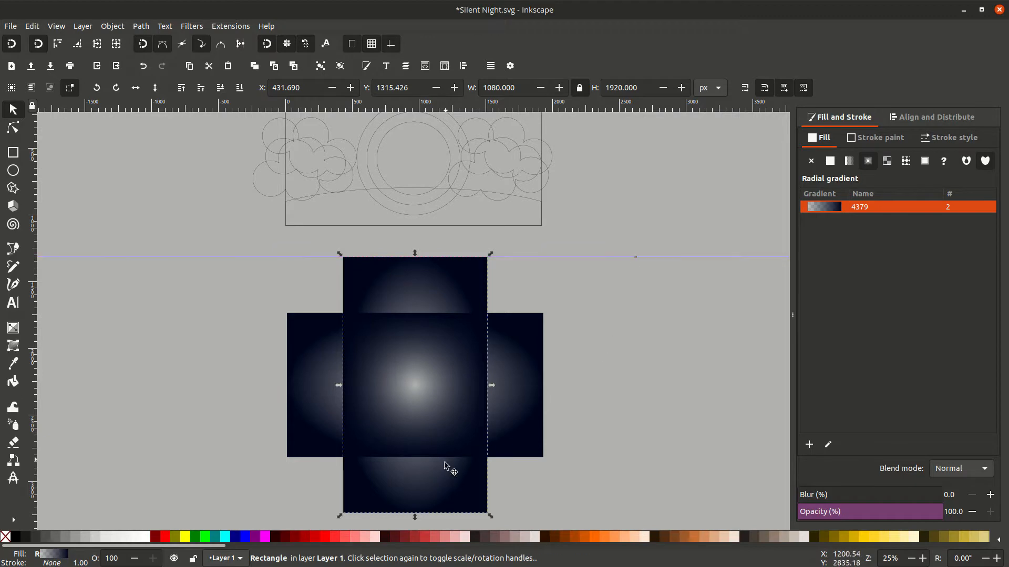
pyautogui.rightClick(468, 490)
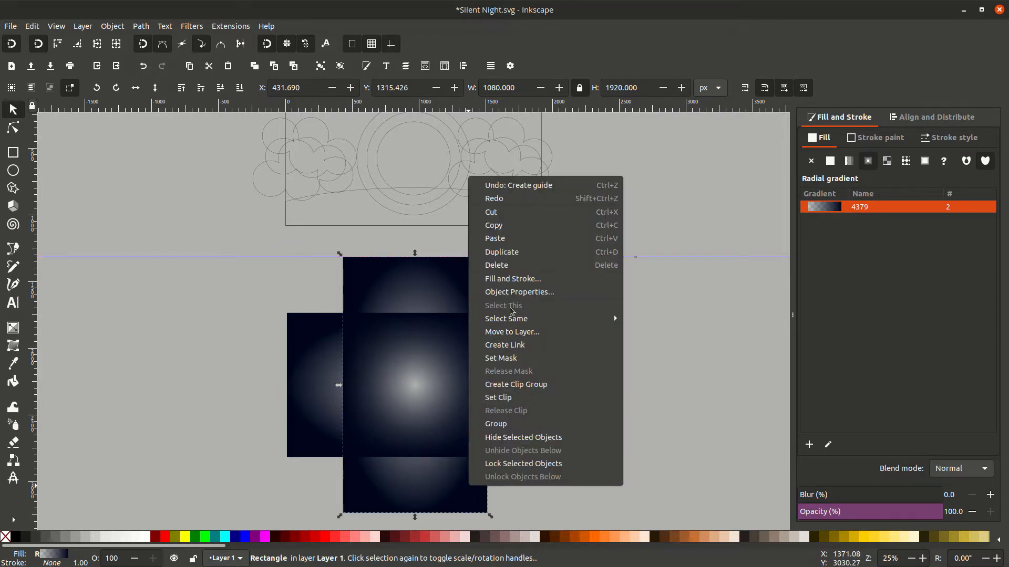
pyautogui.click(512, 264)
# Step: Stretch the radial gradient's vertical radius up to the horizontal guide and remove the guide
pyautogui.click(473, 388)
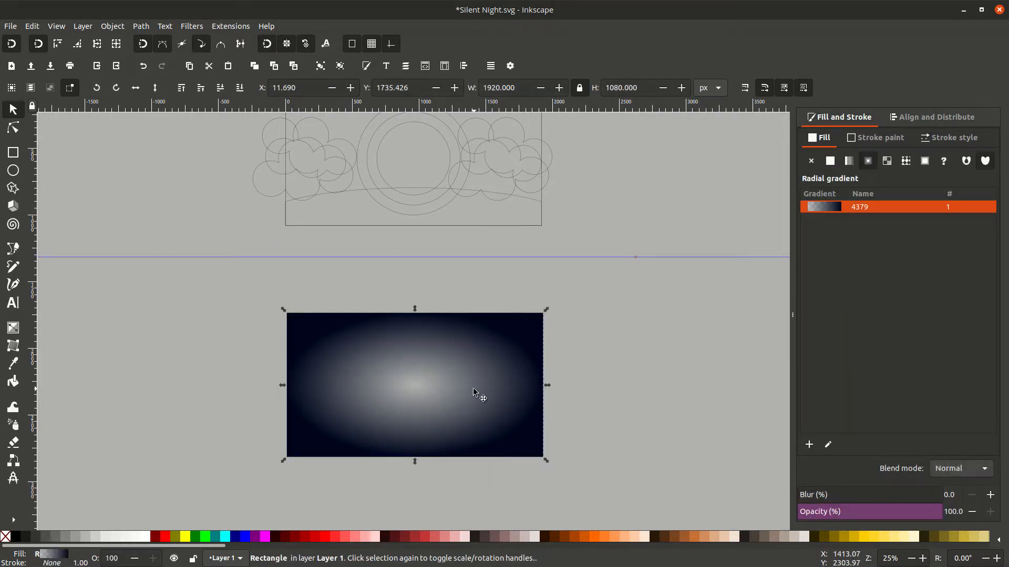
pyautogui.press('g')
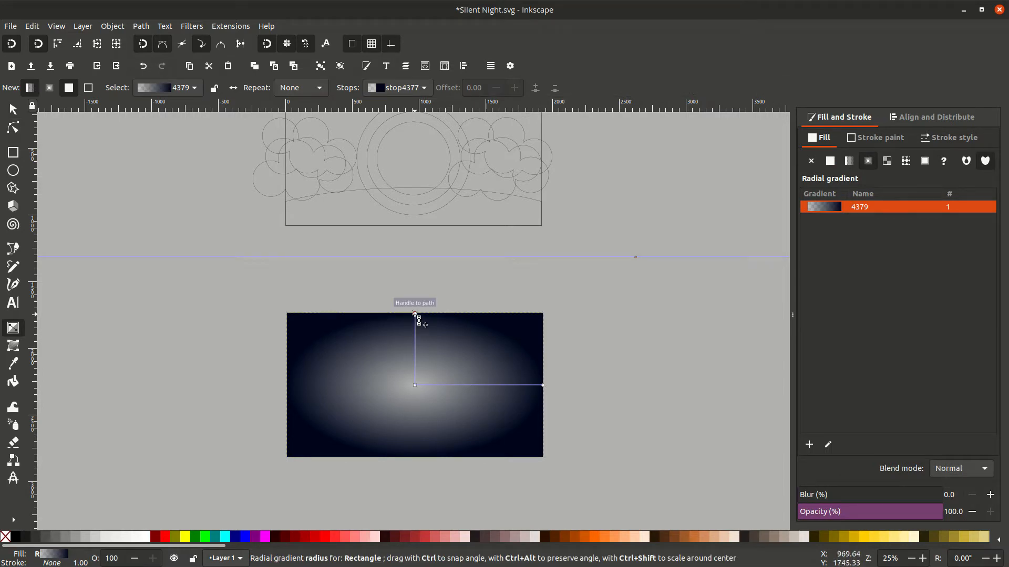
pyautogui.moveTo(415, 314)
pyautogui.mouseDown()
pyautogui.moveTo(419, 264)
pyautogui.moveTo(426, 298)
pyautogui.mouseUp()
pyautogui.press('s')
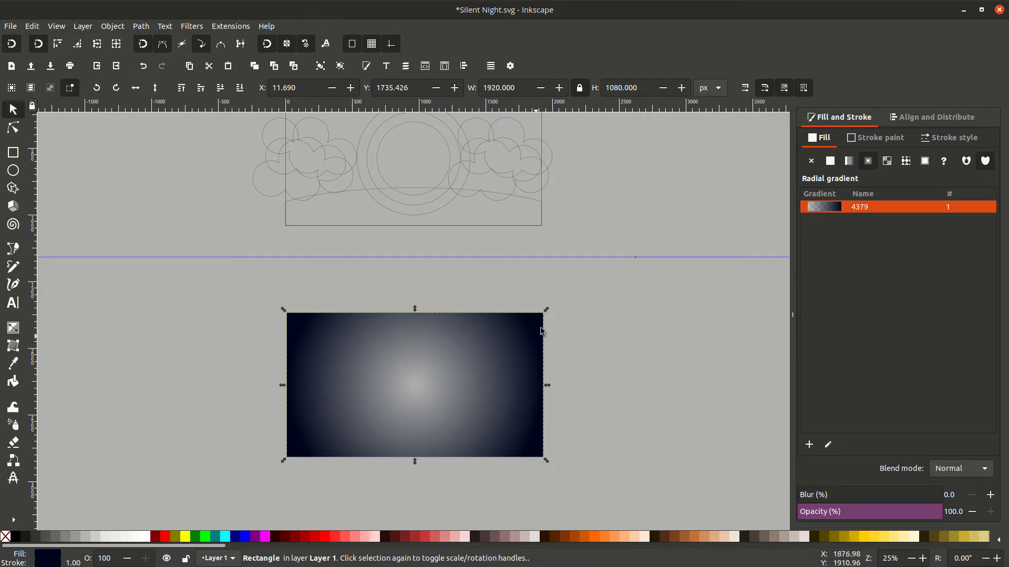
pyautogui.moveTo(575, 258); pyautogui.dragTo(553, 105)
pyautogui.click(567, 398)
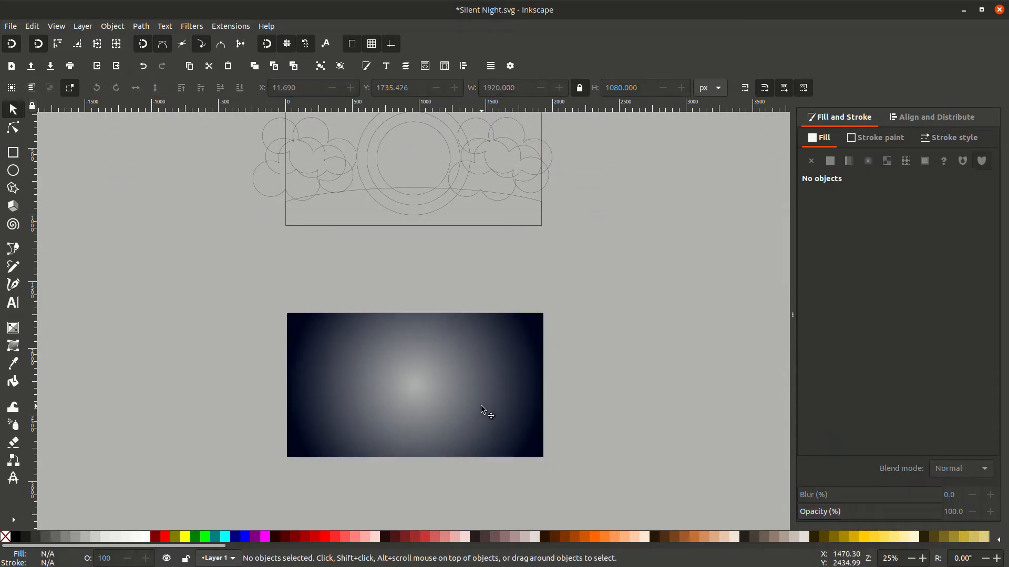
# Step: Add a middle gradient stop at about 0.53 offset and set it to HSV 230, 86, 11 with alpha 100
pyautogui.click(480, 401)
pyautogui.press('g')
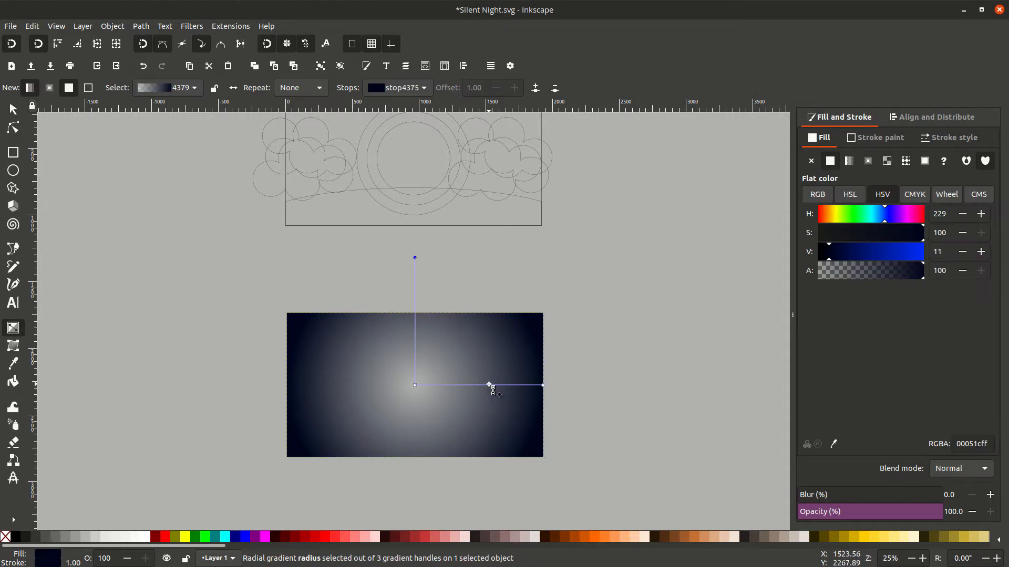
pyautogui.doubleClick(484, 386)
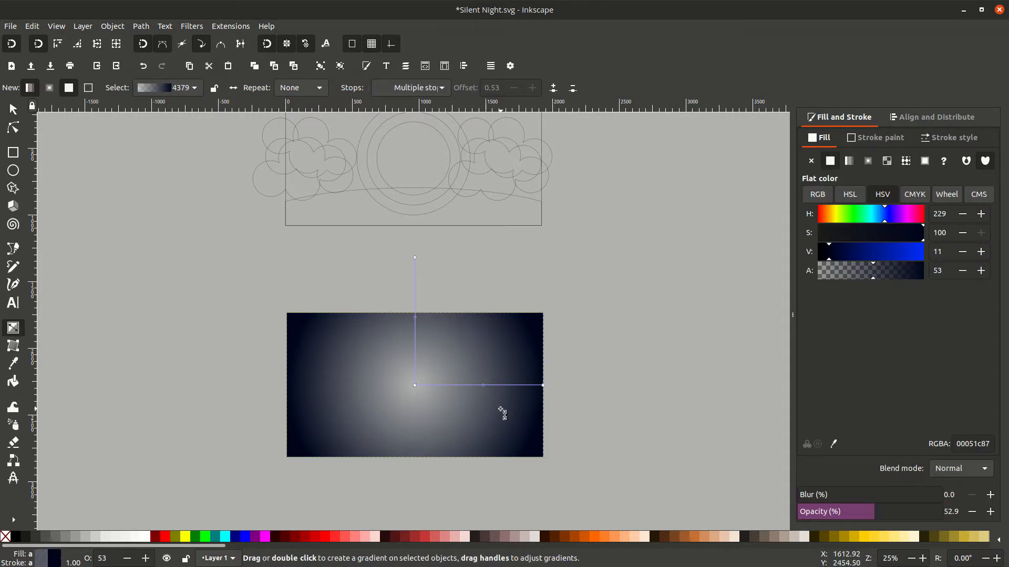
pyautogui.doubleClick(946, 214)
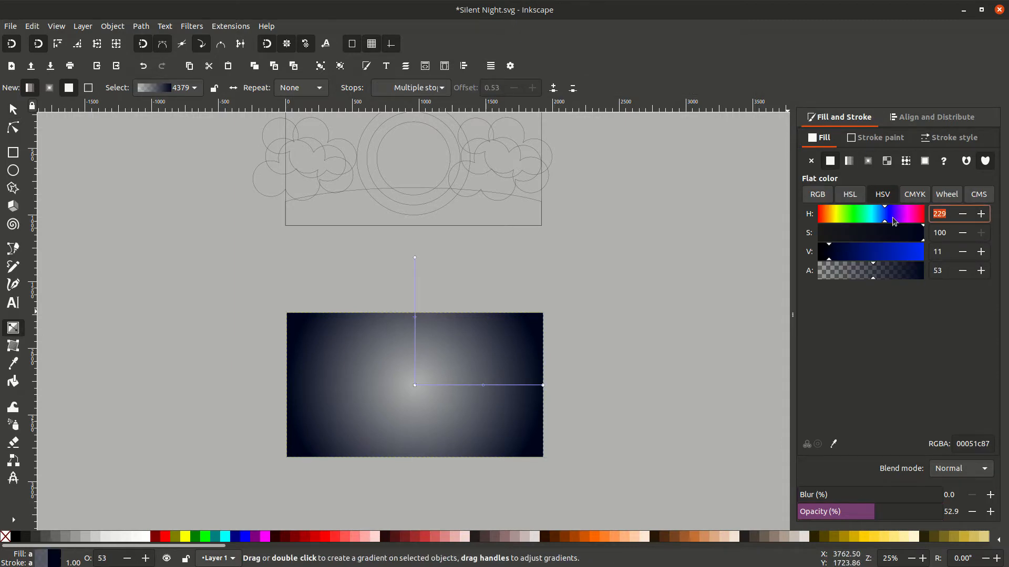
pyautogui.write('2')
pyautogui.press('Tab')
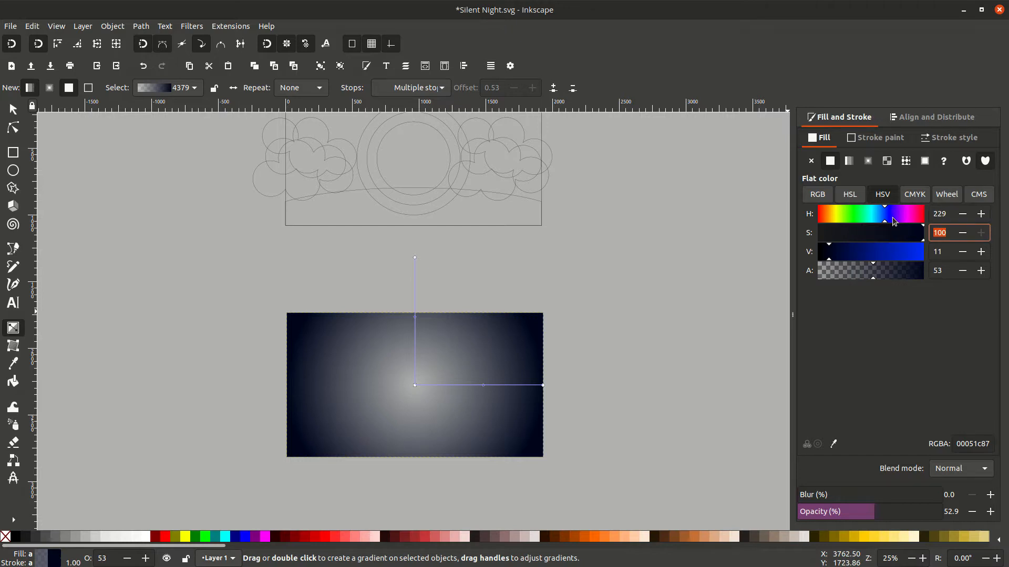
pyautogui.press('Tab')
pyautogui.press('Tab')
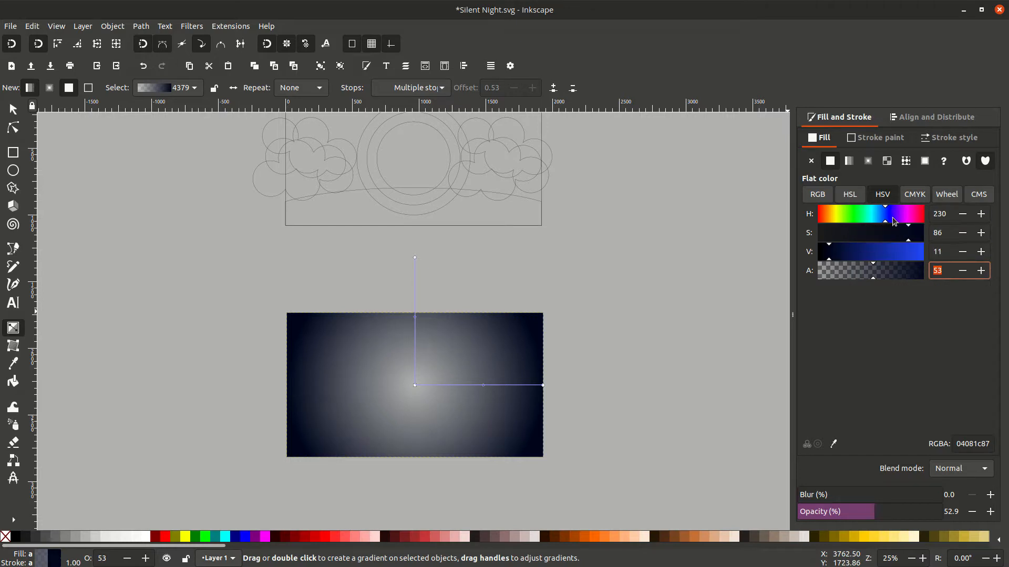
pyautogui.write('100')
pyautogui.press('Return')
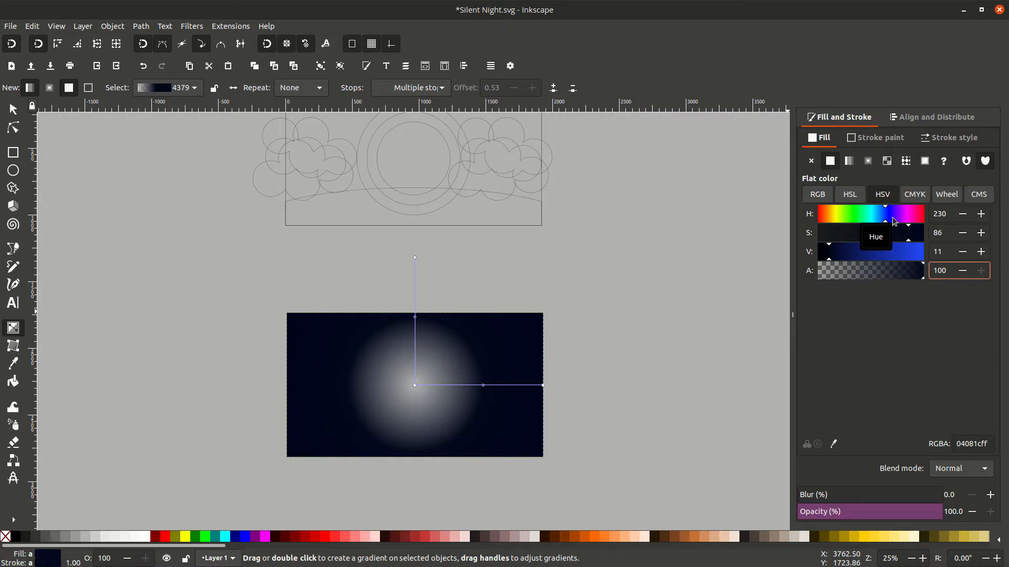
# Step: Set the gradient's centre stop to HSV hue 223, saturation 29, value 50 with alpha 100
pyautogui.click(415, 386)
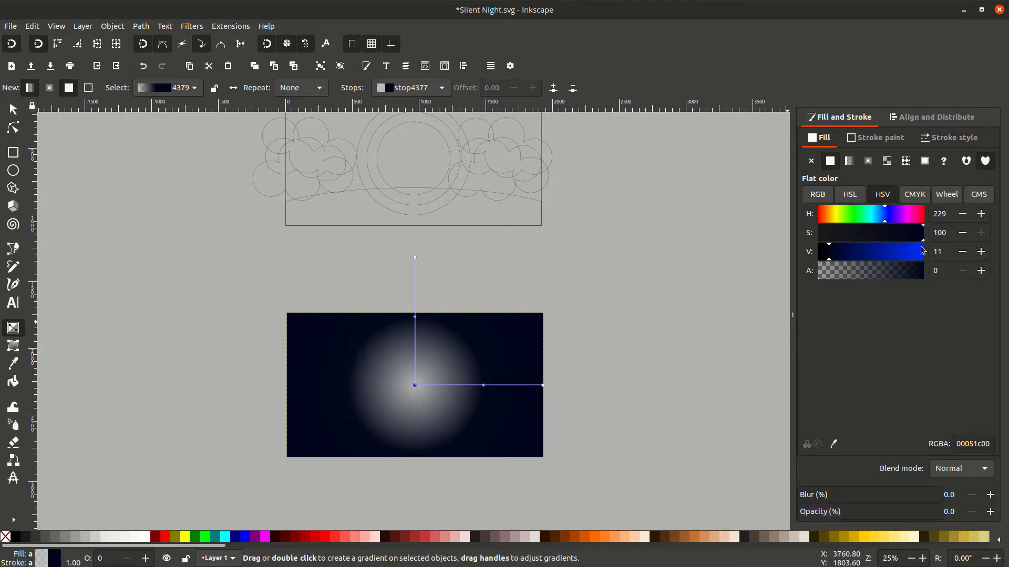
pyautogui.moveTo(950, 217); pyautogui.dragTo(925, 218)
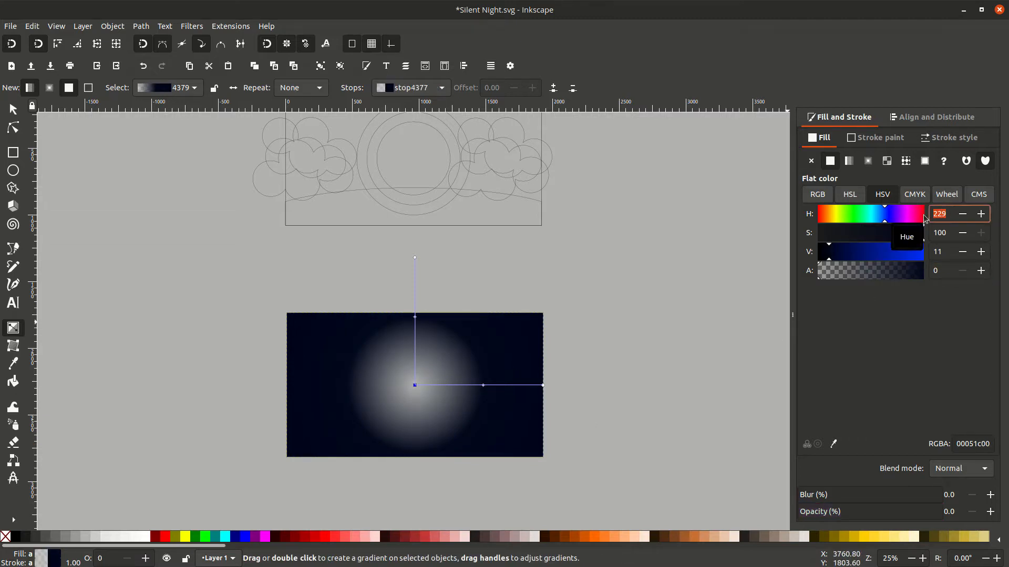
pyautogui.write('223')
pyautogui.press('Tab')
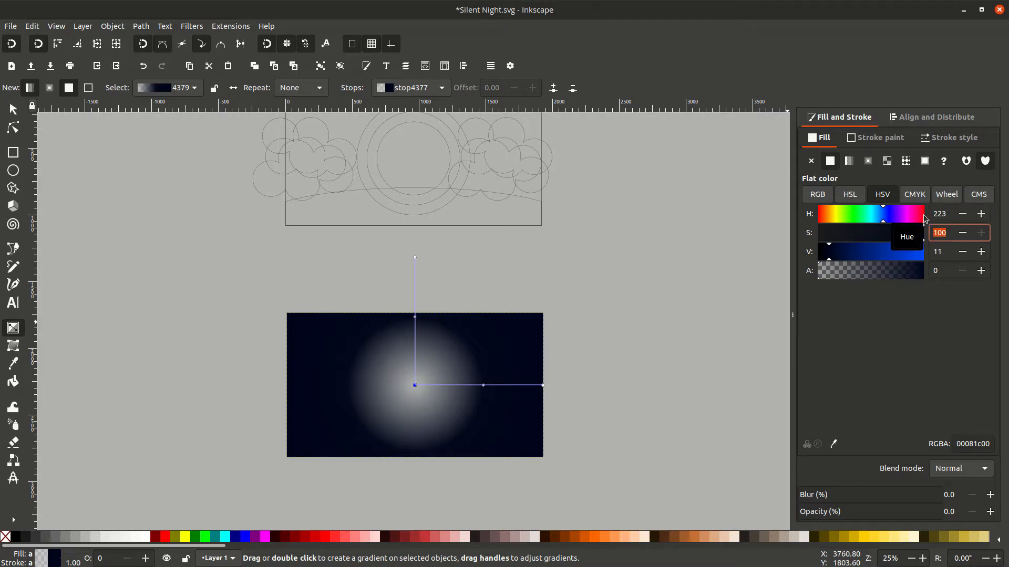
pyautogui.write('29')
pyautogui.press('Tab')
pyautogui.write('5')
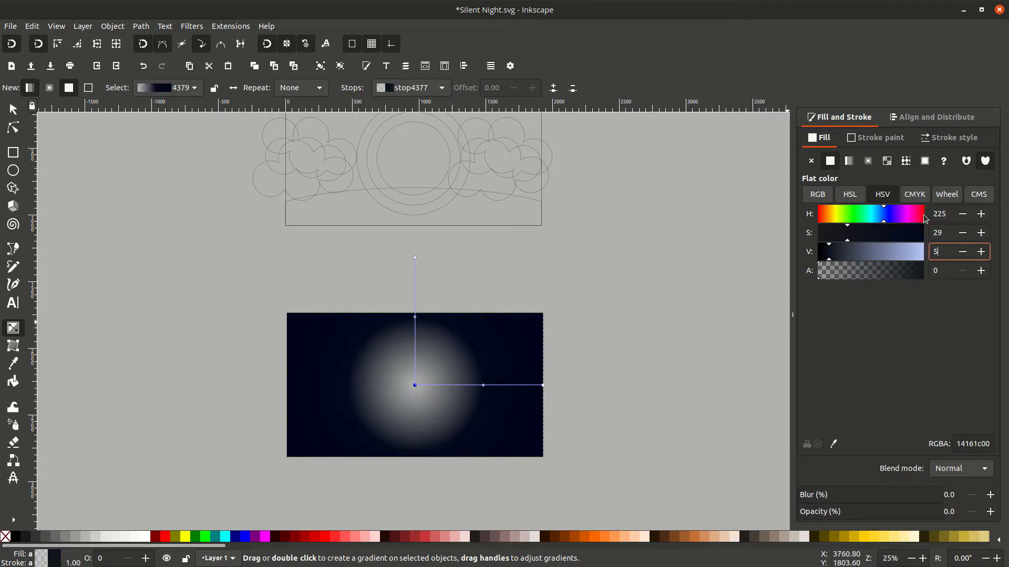
pyautogui.press('Tab')
pyautogui.write('100')
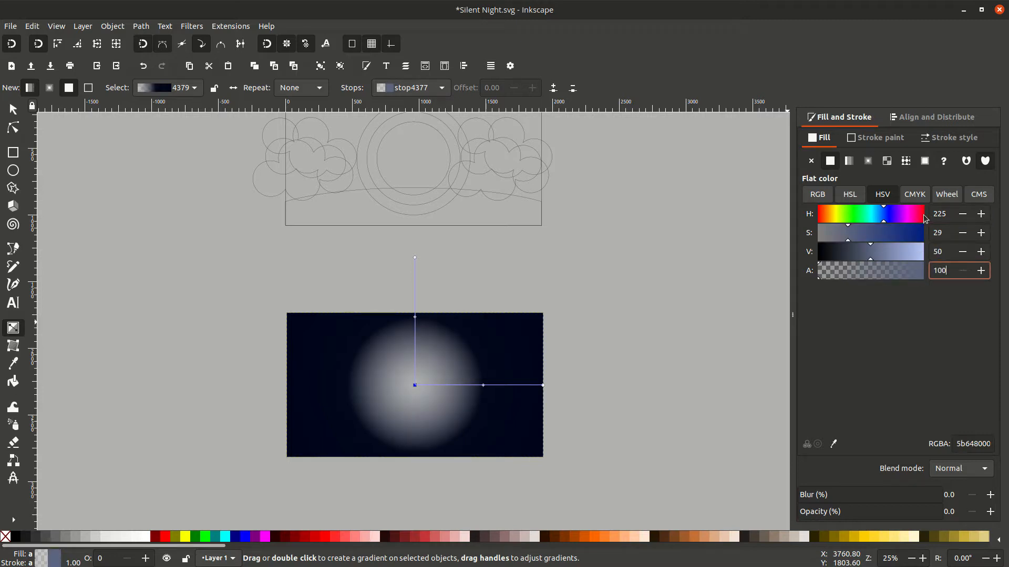
pyautogui.press('Return')
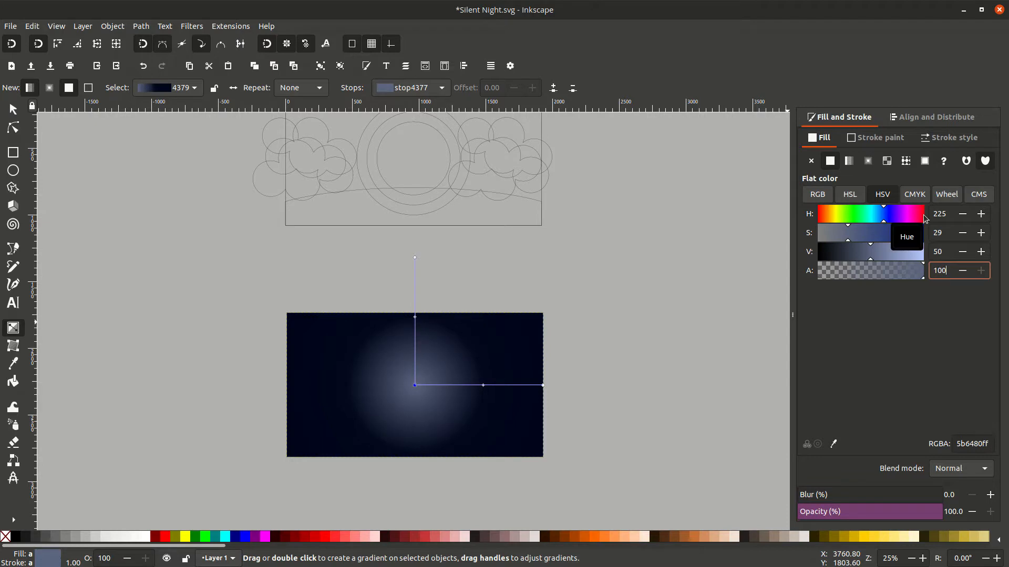
# Step: Set the offset of the radial gradient's middle stop to 0.5 and deselect the rectangle
pyautogui.click(484, 386)
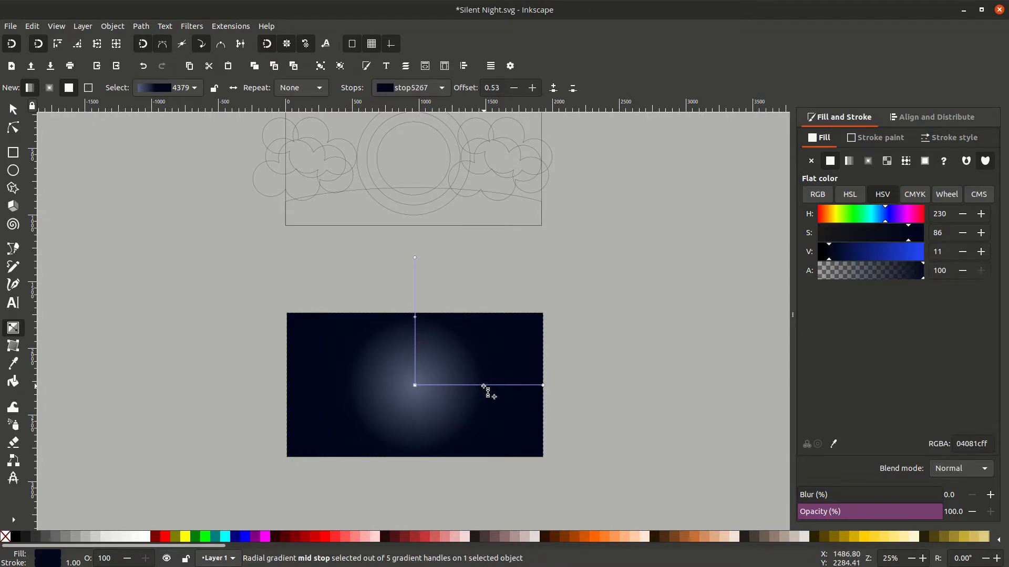
pyautogui.click(500, 88)
pyautogui.press('BackSpace')
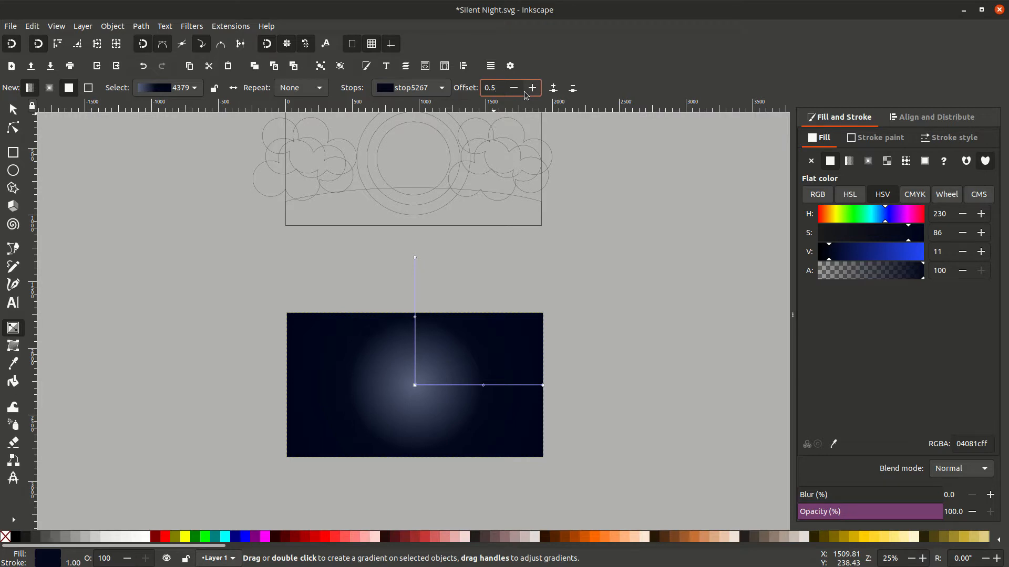
pyautogui.press('Return')
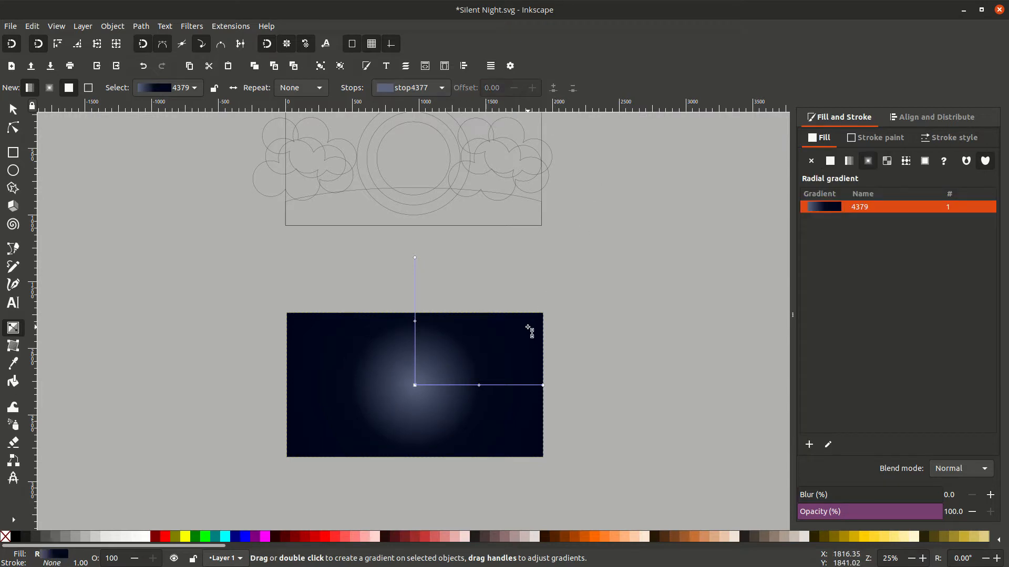
pyautogui.press('s')
pyautogui.click(588, 274)
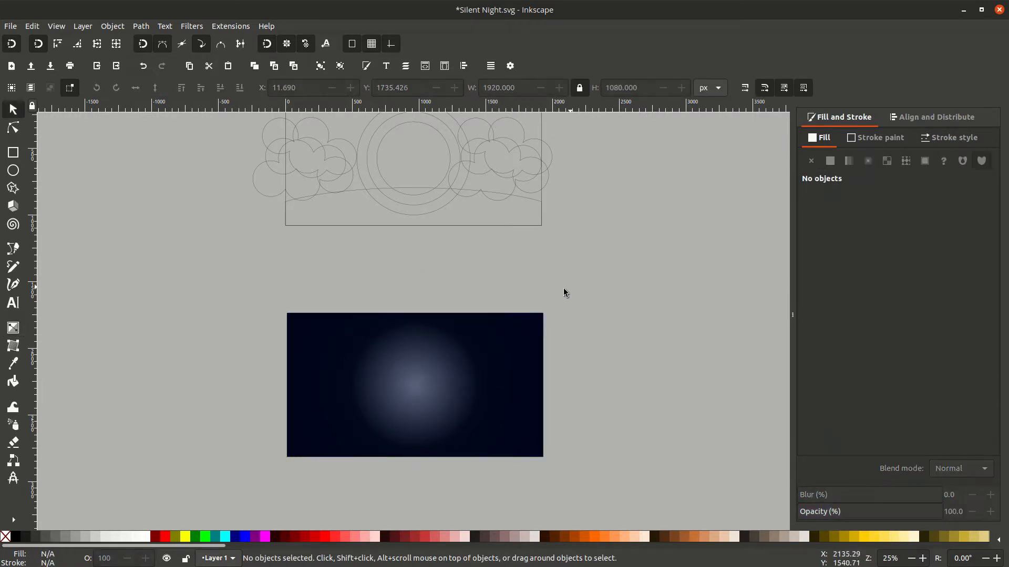
# Step: Ungroup the three concentric circles on the page
pyautogui.scroll(4, 555, 284)
pyautogui.press('5')
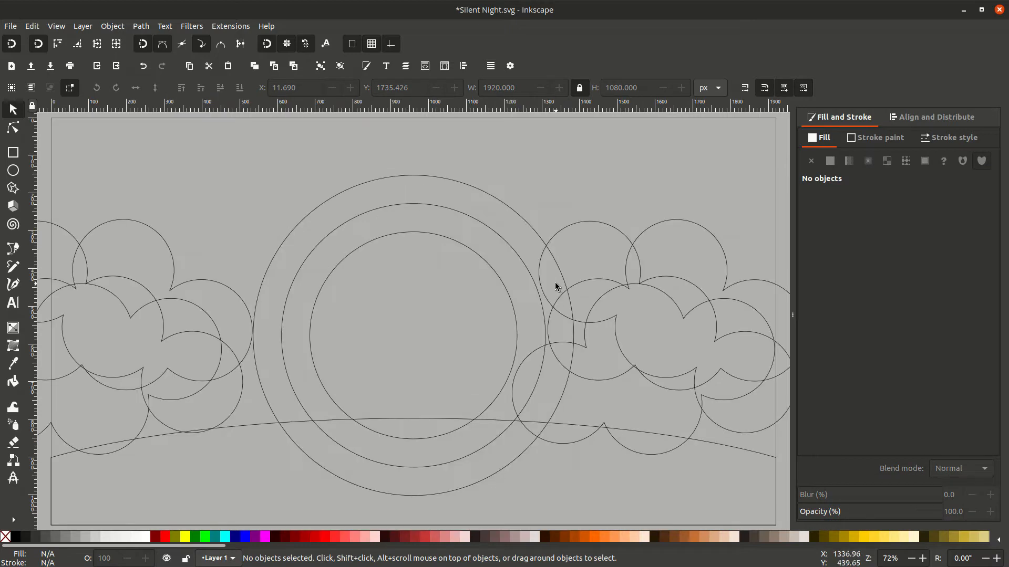
pyautogui.click(498, 394)
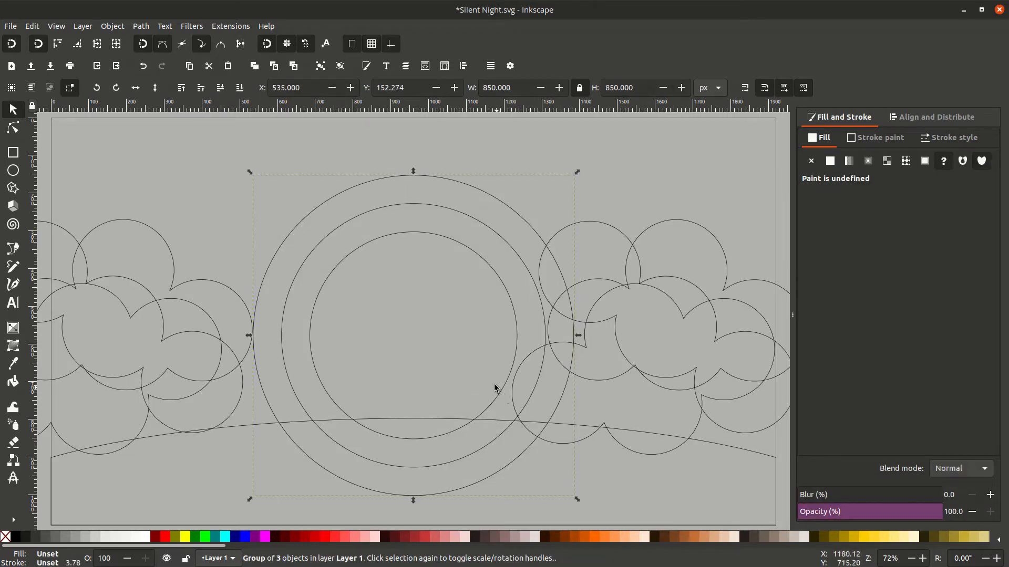
pyautogui.click(340, 65)
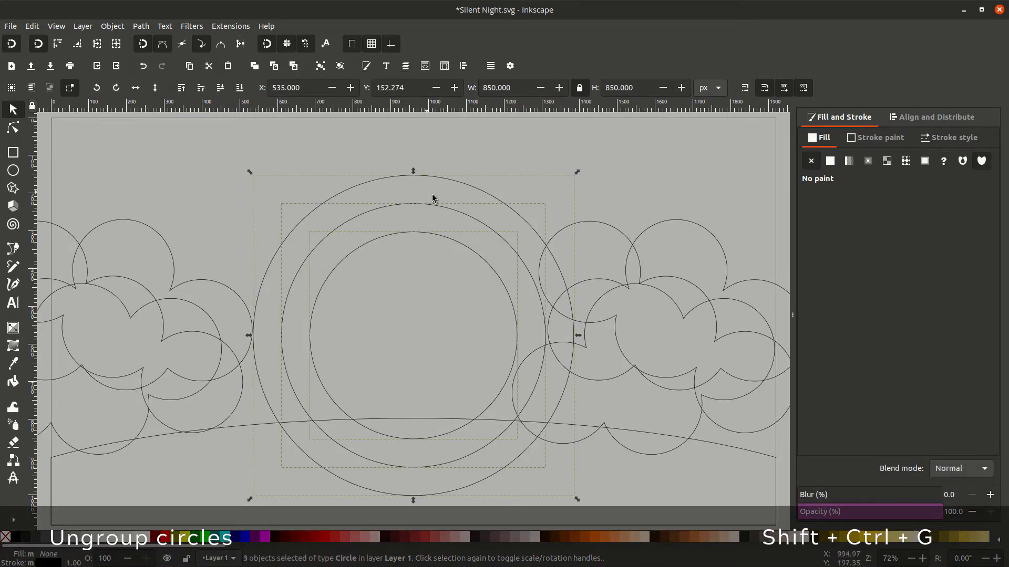
pyautogui.press('Escape')
# Step: Fill the innermost circle with a flat colour of HSV 180, 4, 100
pyautogui.click(510, 295)
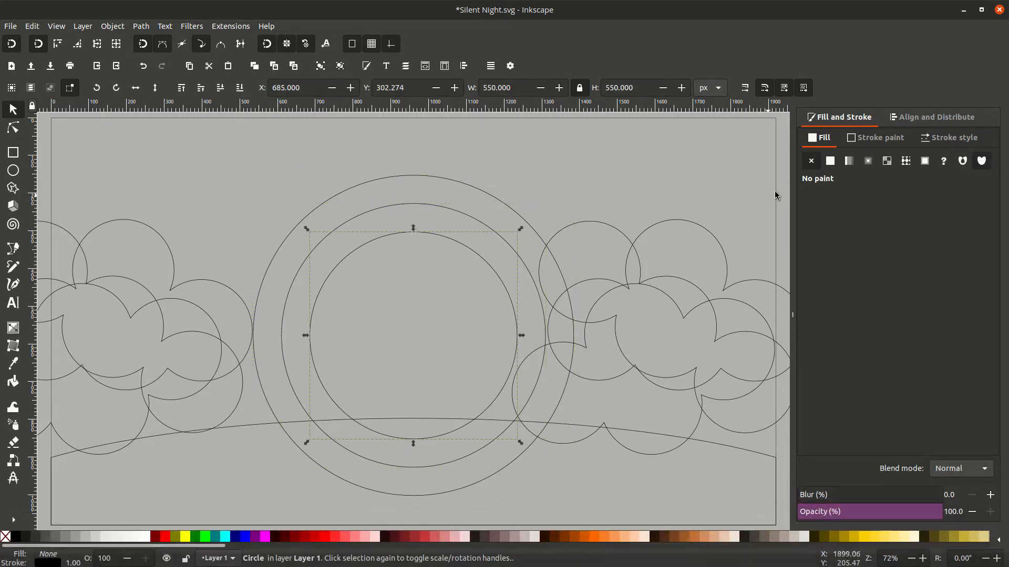
pyautogui.click(827, 164)
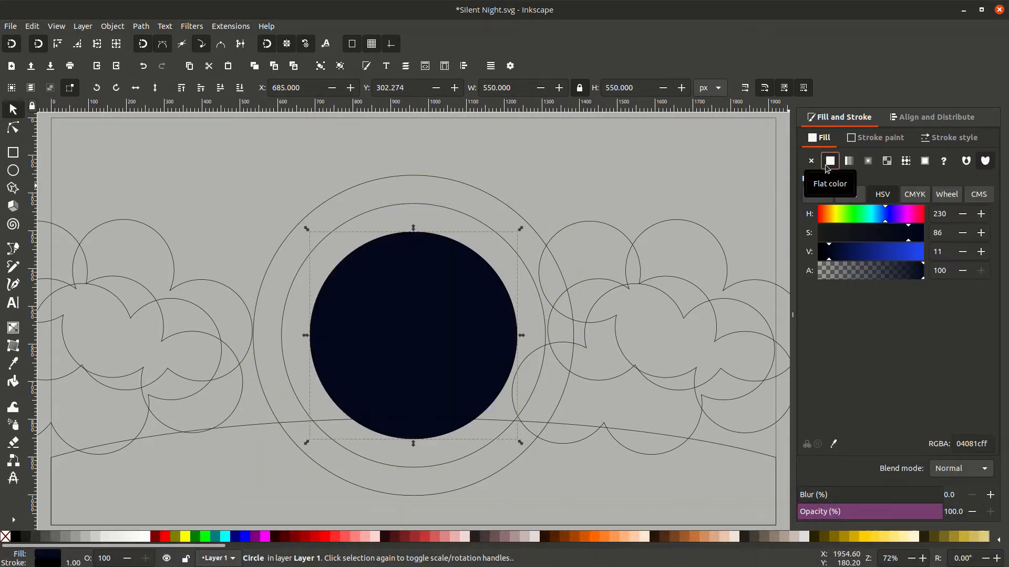
pyautogui.click(946, 212)
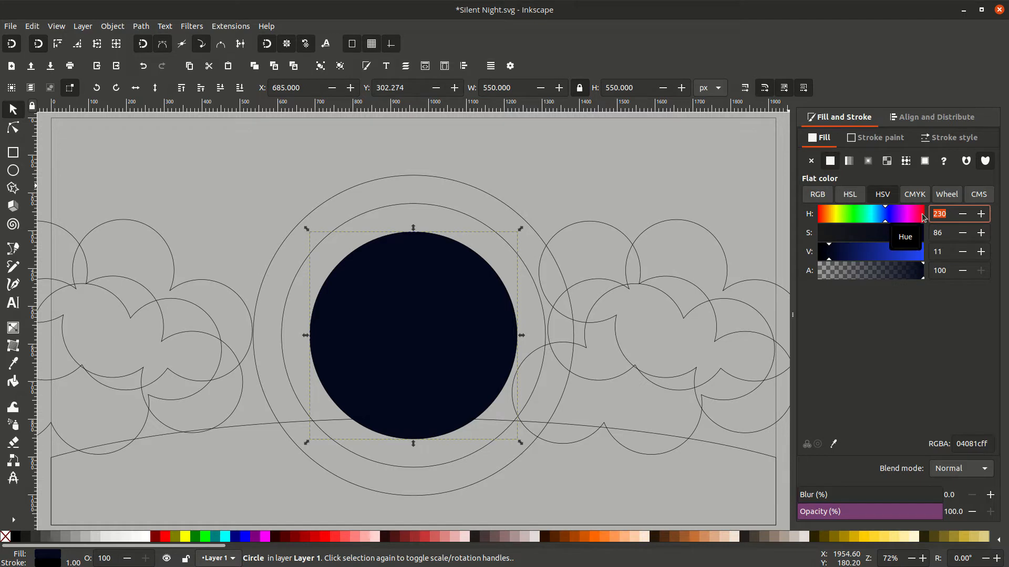
pyautogui.write('180')
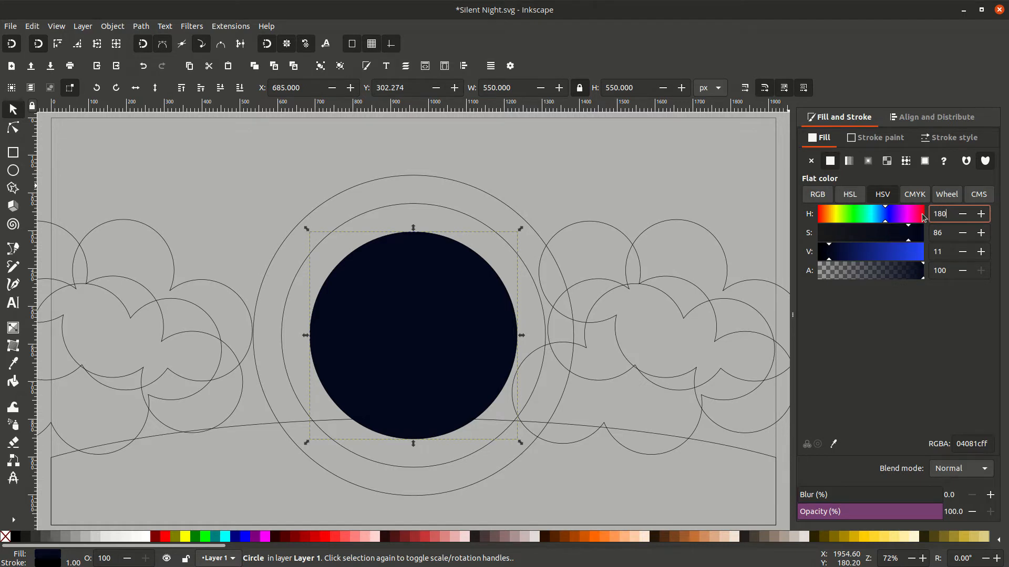
pyautogui.press('Tab')
pyautogui.write('4')
pyautogui.press('Tab')
pyautogui.write('1')
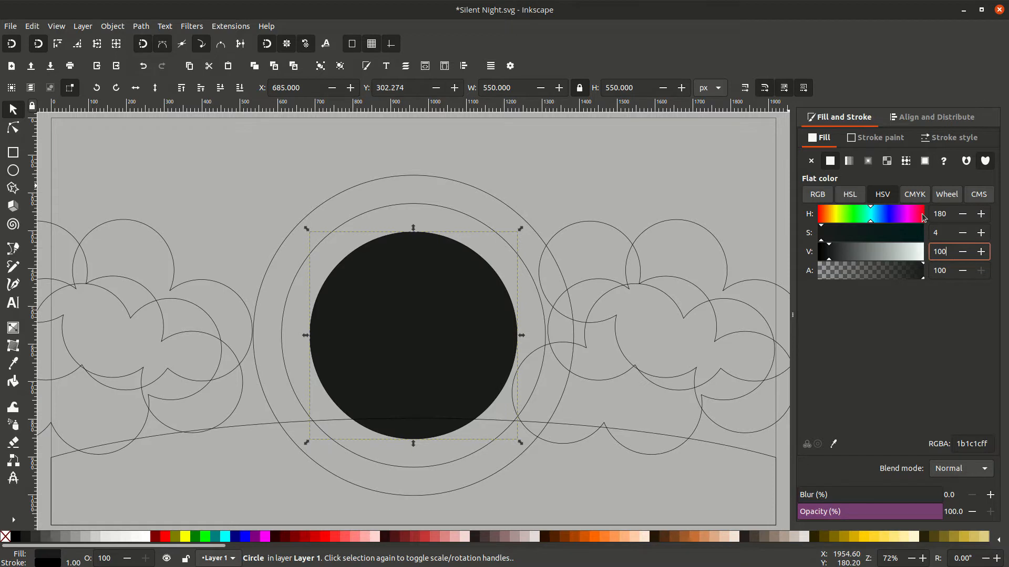
pyautogui.write('00')
pyautogui.press('Return')
# Step: Fill the middle circle with a flat colour of HSV 187, 100, 100 and alpha 30
pyautogui.click(485, 228)
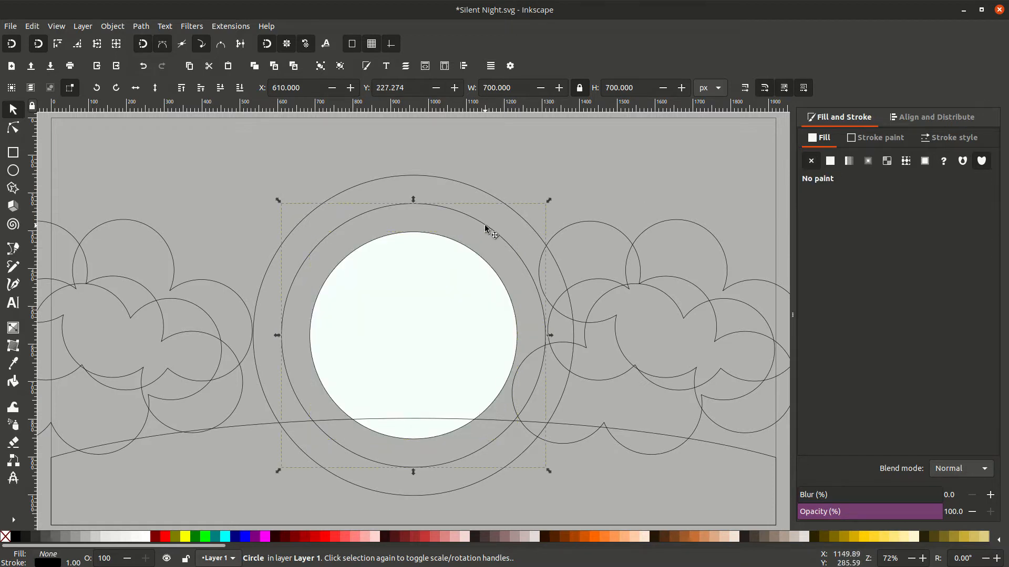
pyautogui.click(830, 161)
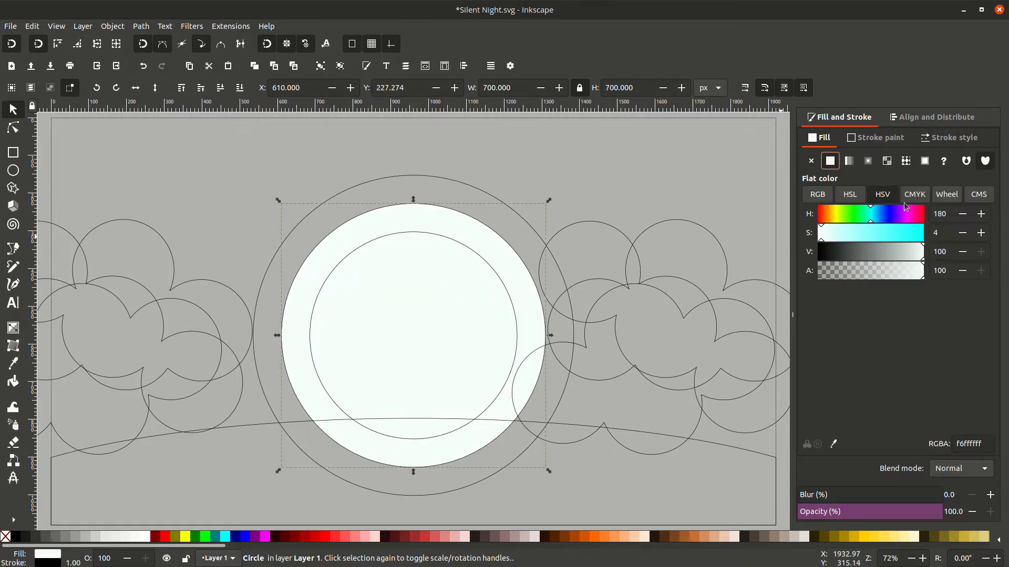
pyautogui.click(945, 214)
pyautogui.write('187')
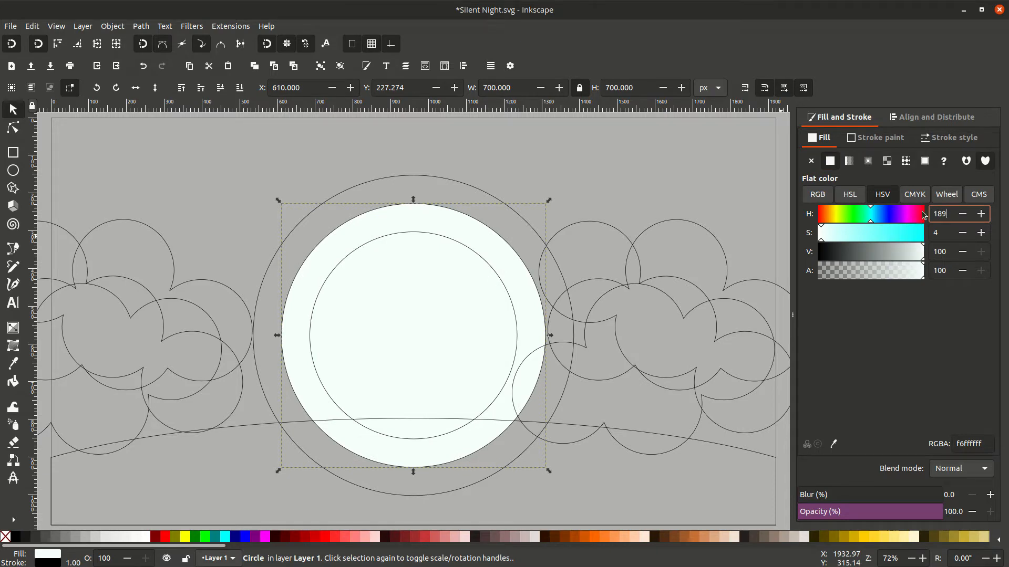
pyautogui.press('Tab')
pyautogui.write('100')
pyautogui.press('Tab')
pyautogui.write('10')
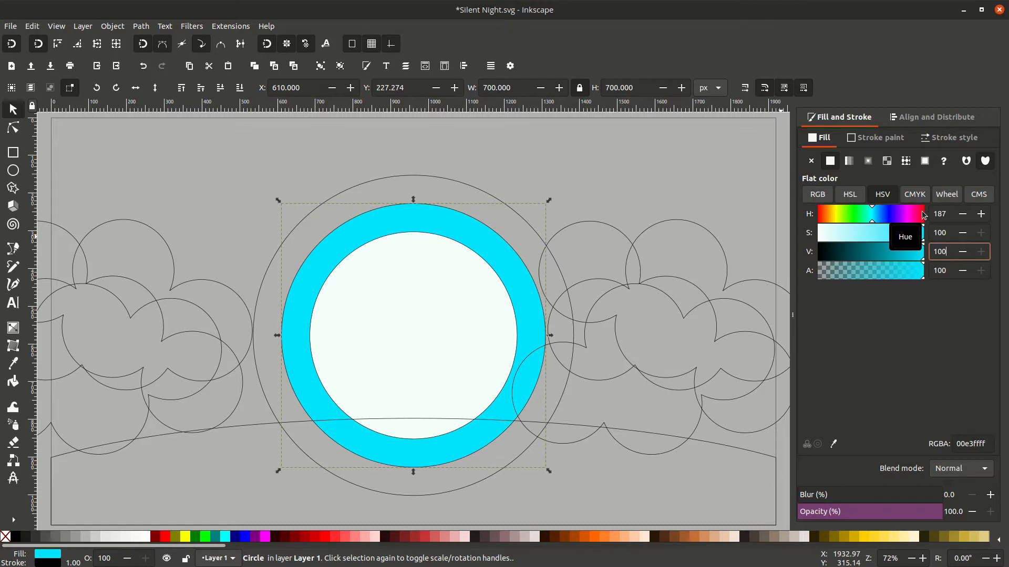
pyautogui.press('Tab')
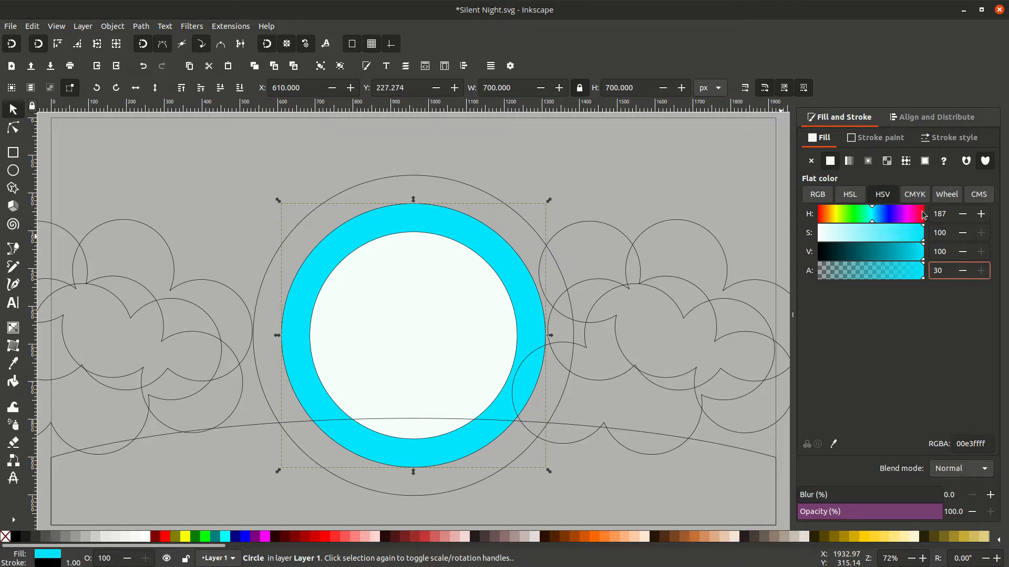
pyautogui.write('30')
pyautogui.press('Return')
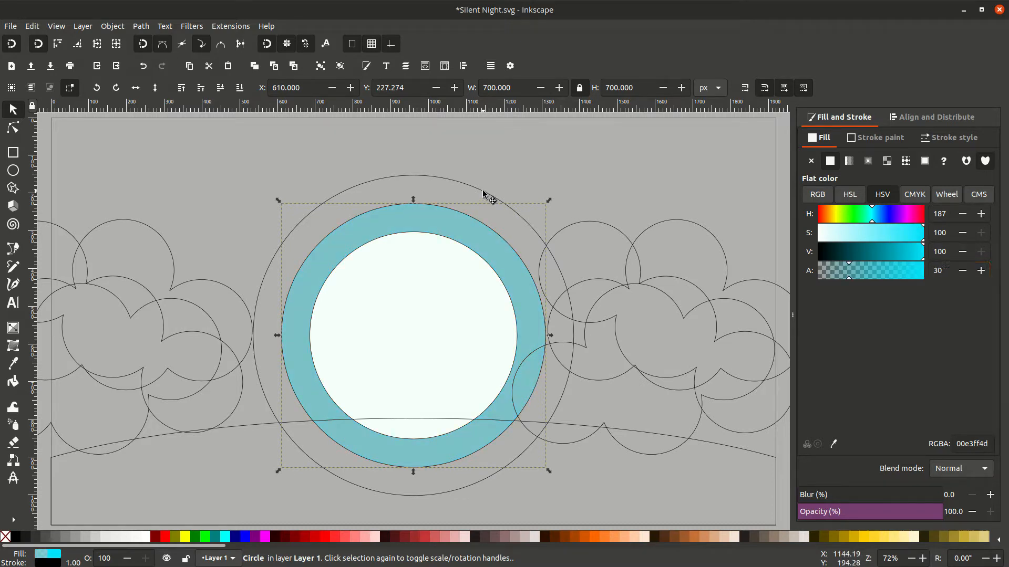
# Step: Fill the outermost circle with a flat colour of HSV 189, 100, 100 and alpha 15
pyautogui.click(490, 195)
pyautogui.click(831, 162)
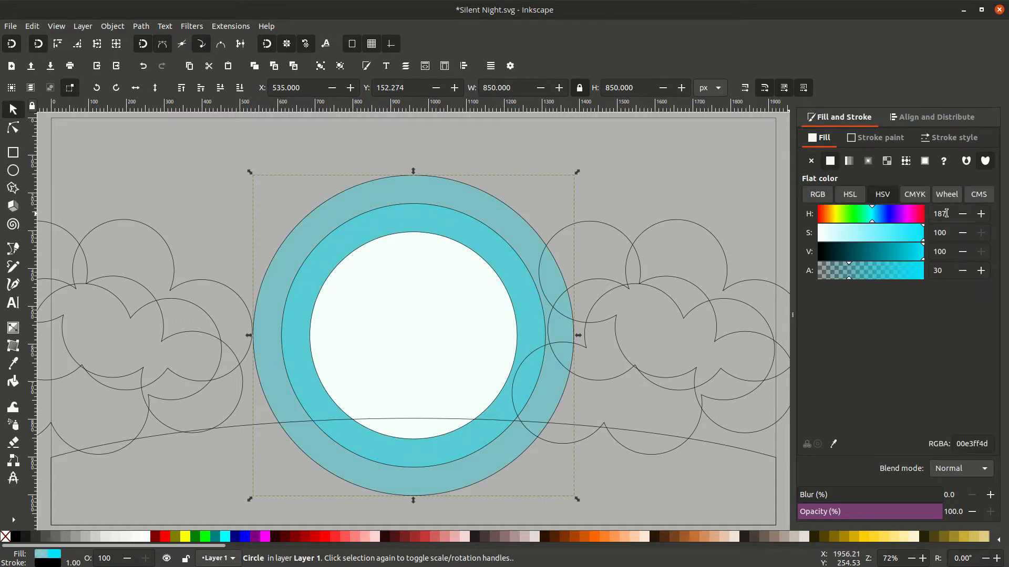
pyautogui.doubleClick(944, 214)
pyautogui.press('BackSpace')
pyautogui.write('189')
pyautogui.press('Tab')
pyautogui.press('Tab')
pyautogui.press('Tab')
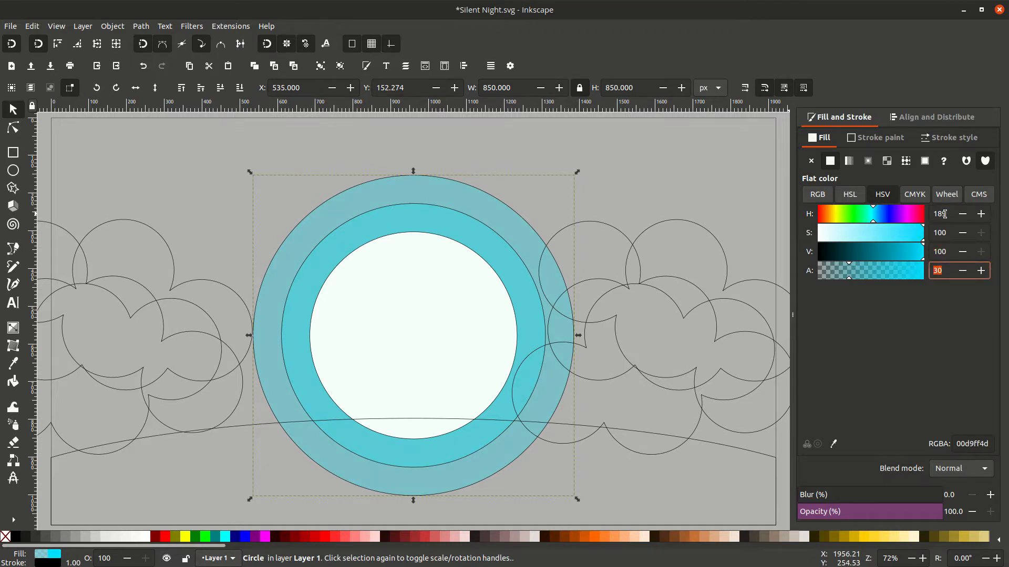
pyautogui.press('Return')
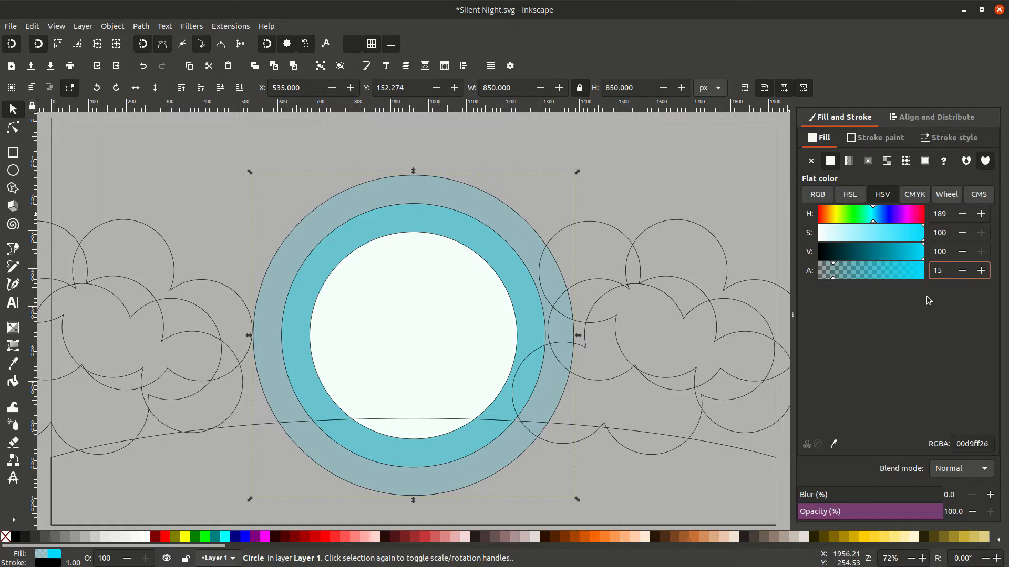
pyautogui.click(680, 479)
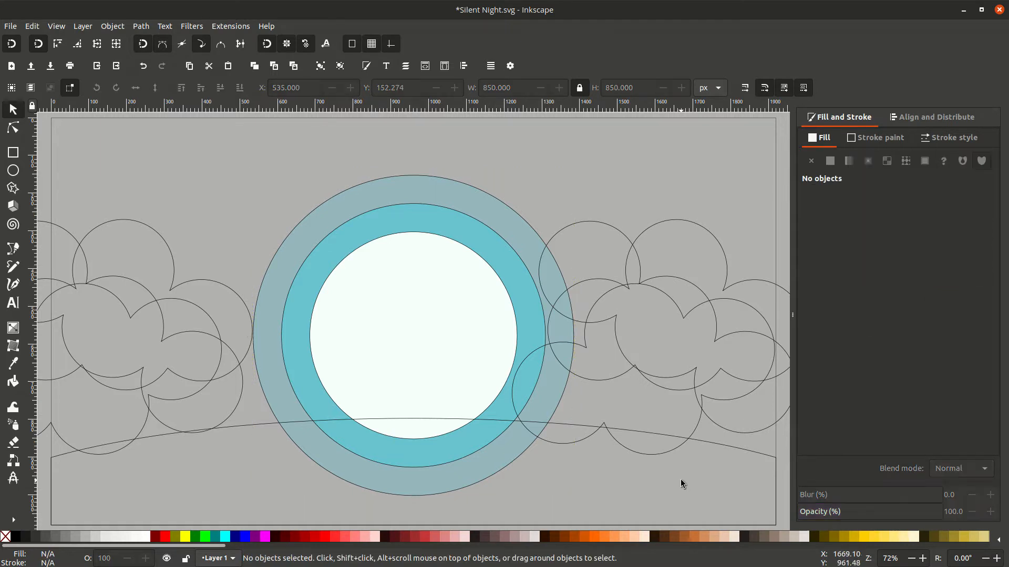
# Step: Remove the stroke from all three circles and save the drawing
pyautogui.click(508, 455)
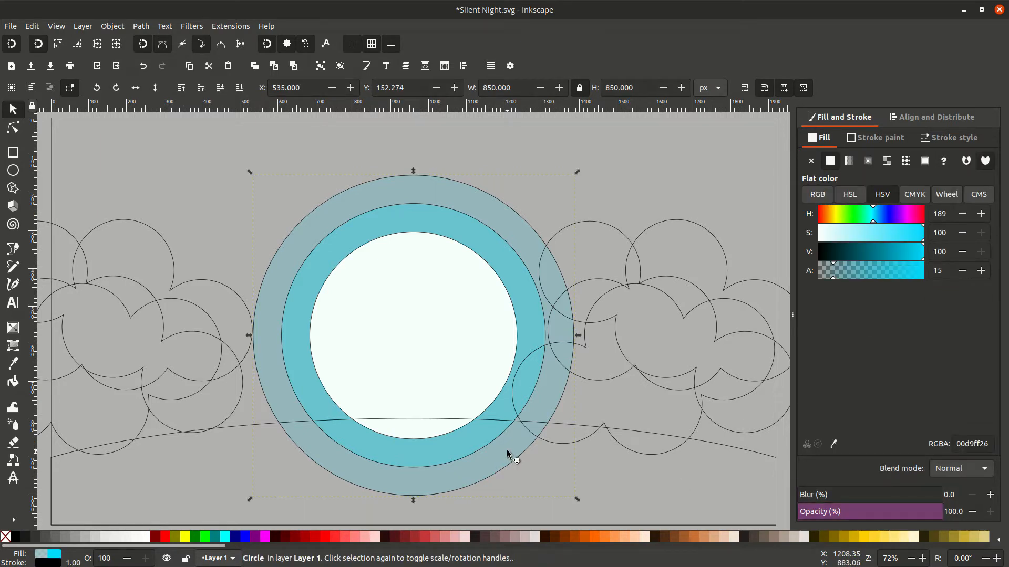
pyautogui.keyDown('shift'); pyautogui.click(493, 430); pyautogui.keyUp('shift')
pyautogui.keyDown('shift'); pyautogui.click(457, 393); pyautogui.keyUp('shift')
pyautogui.keyDown('shift'); pyautogui.click(5, 536); pyautogui.keyUp('shift')
pyautogui.hotkey('ctrl', 's')
# Step: Fill the curved ground shape with flat HSV 245, 100, 13 and alpha 100, and remove its stroke
pyautogui.click(697, 438)
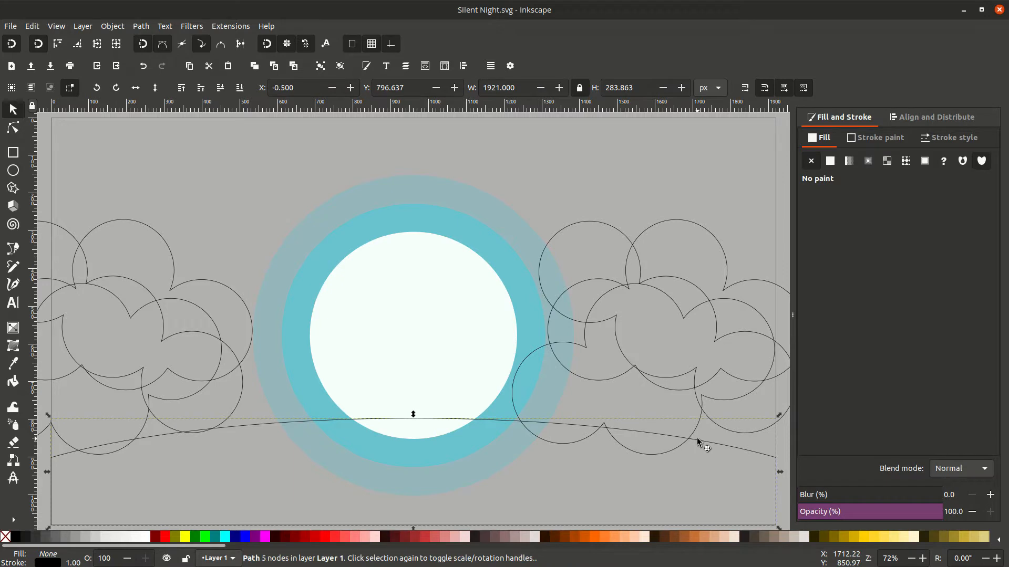
pyautogui.click(830, 161)
pyautogui.click(944, 214)
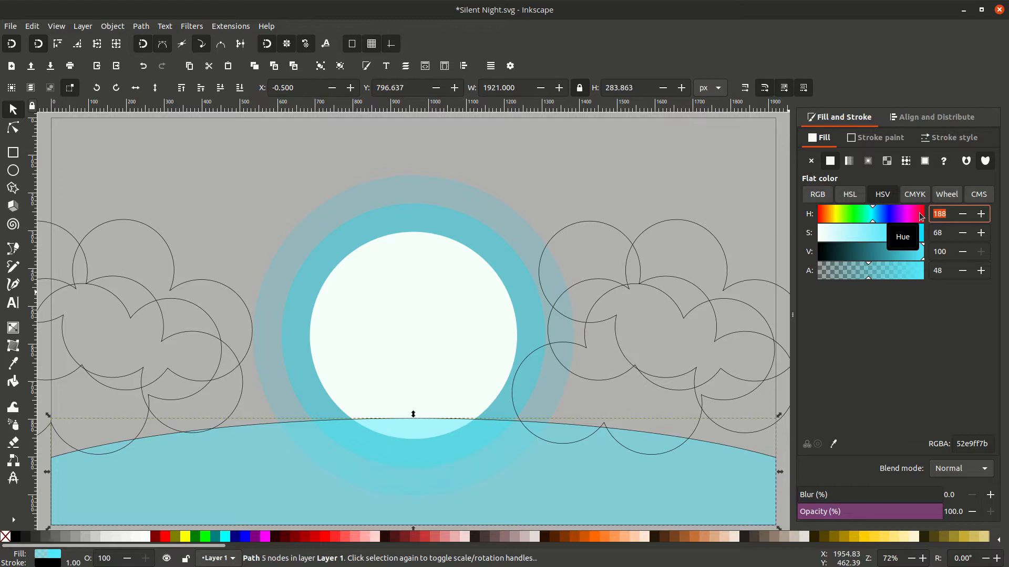
pyautogui.write('245')
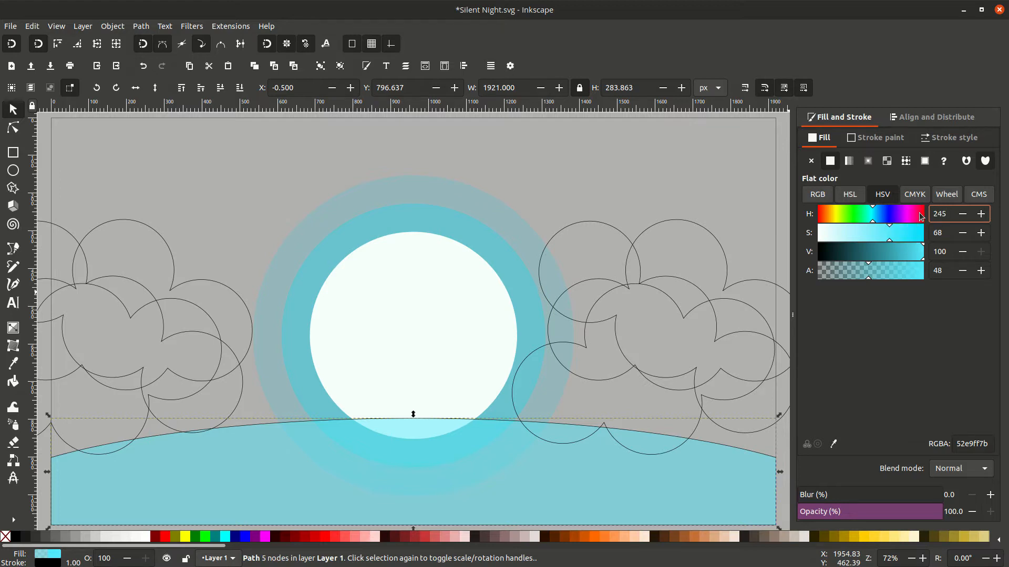
pyautogui.press('Tab')
pyautogui.write('100')
pyautogui.press('Tab')
pyautogui.write('13')
pyautogui.press('Tab')
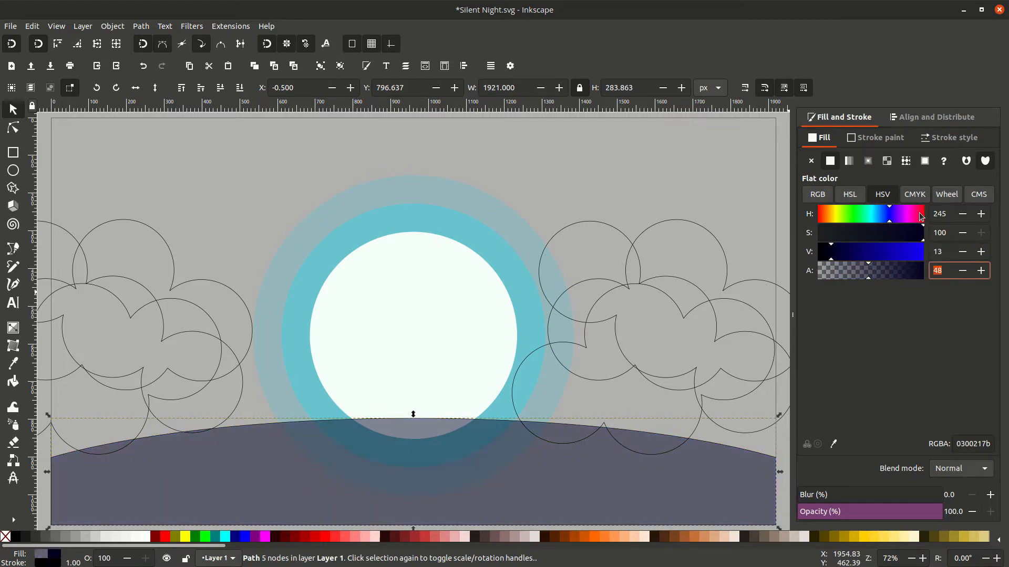
pyautogui.write('100')
pyautogui.press('Return')
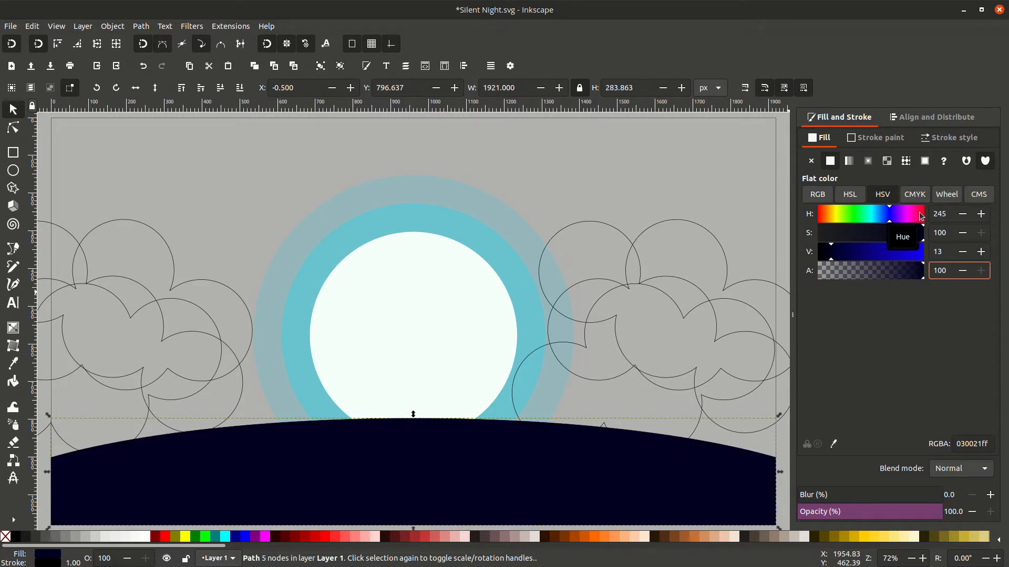
pyautogui.keyDown('shift'); pyautogui.click(5, 536); pyautogui.keyUp('shift')
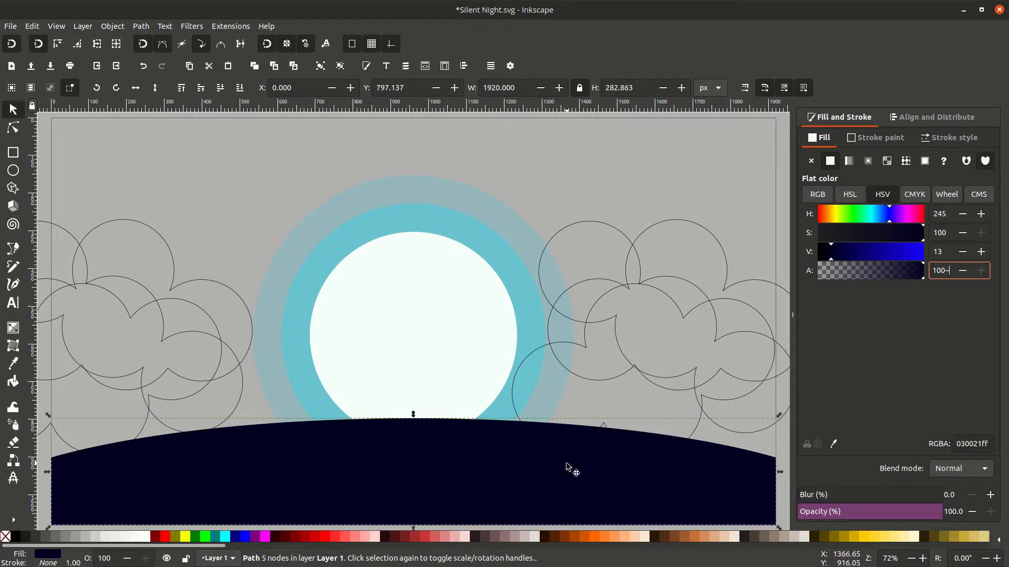
# Step: Move the radial-gradient rectangle onto the page as the night background and centre it vertically relative to the page
pyautogui.press('Escape')
pyautogui.press('-')
pyautogui.press('-')
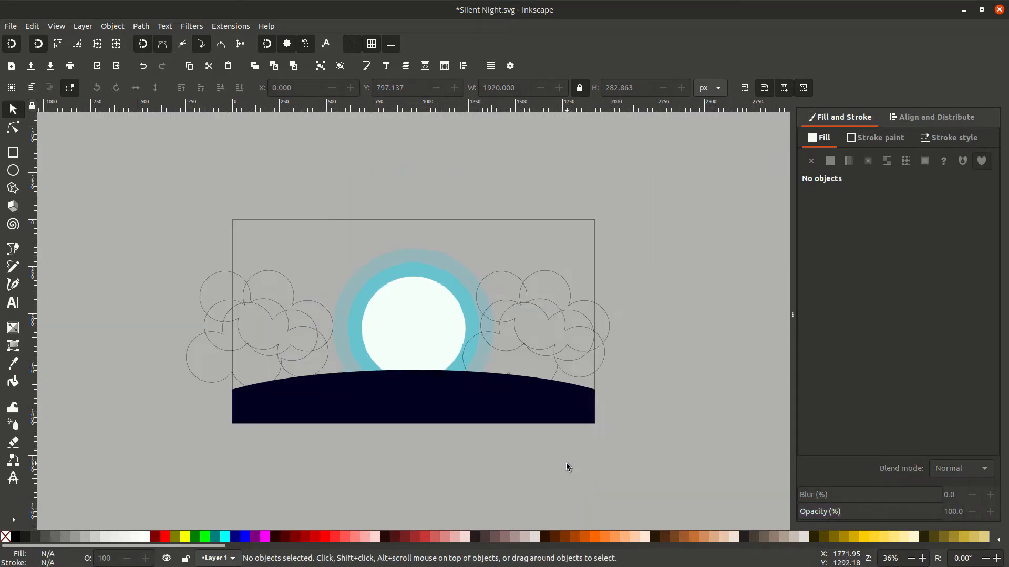
pyautogui.scroll(-2, 566, 467)
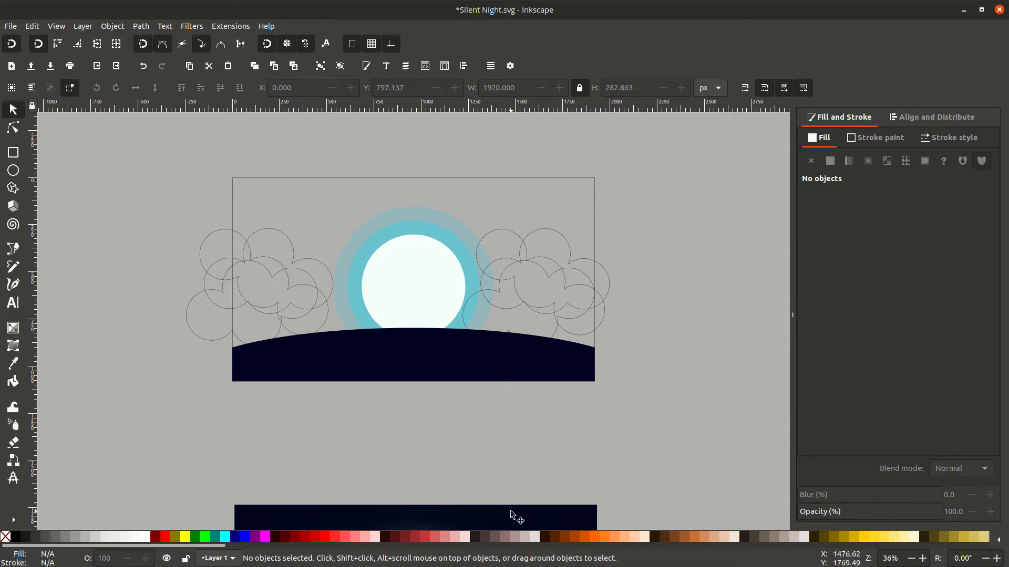
pyautogui.scroll(-4, 510, 513)
pyautogui.moveTo(509, 515); pyautogui.dragTo(512, 179)
pyautogui.scroll(4, 512, 179)
pyautogui.moveTo(549, 223); pyautogui.dragTo(545, 214)
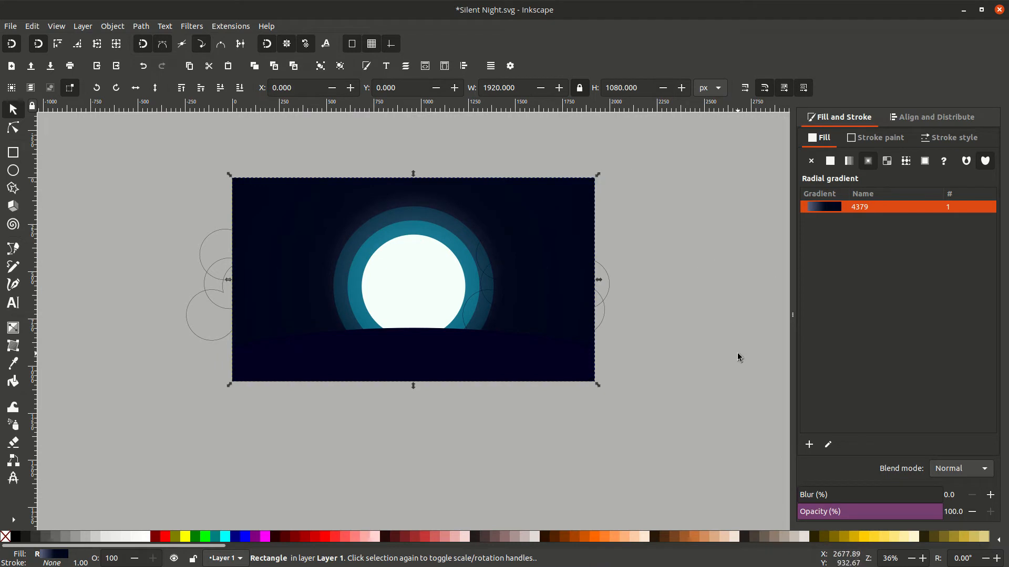
pyautogui.click(938, 117)
pyautogui.click(914, 184)
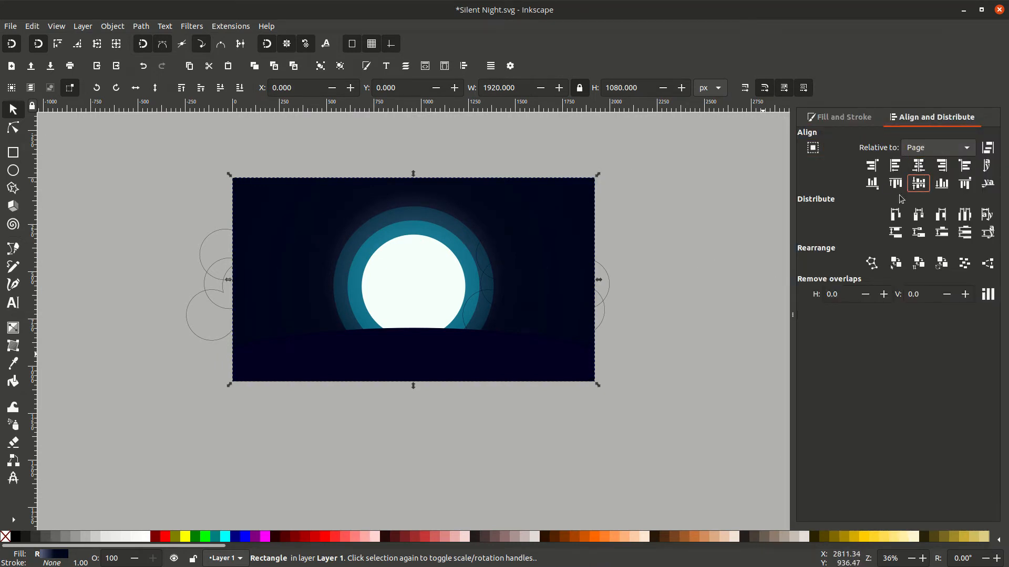
# Step: Lock the gradient background rectangle against selection and save the drawing
pyautogui.scroll(4, 561, 288)
pyautogui.press('5')
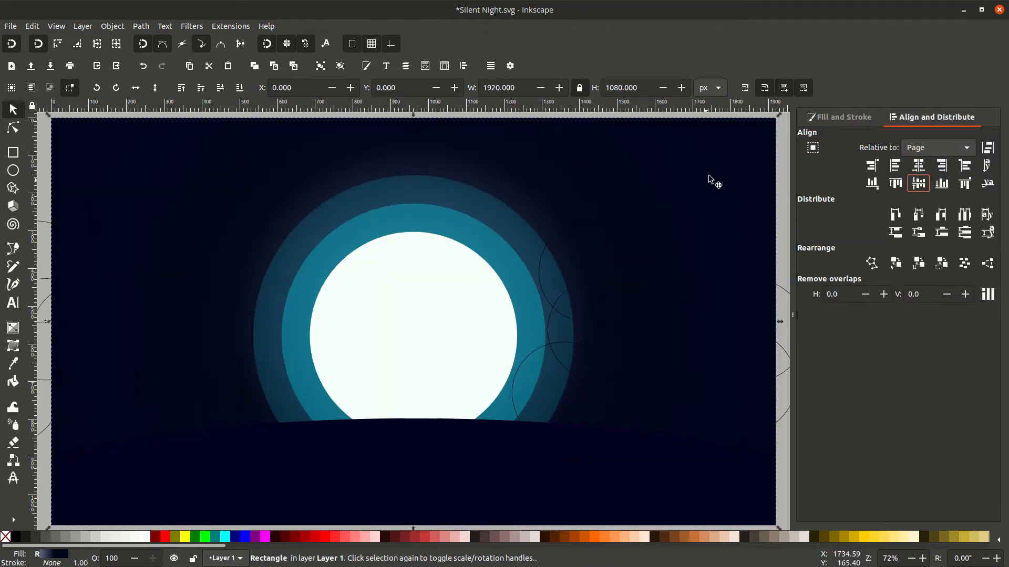
pyautogui.rightClick(709, 176)
pyautogui.click(771, 469)
pyautogui.hotkey('ctrl', 'z')
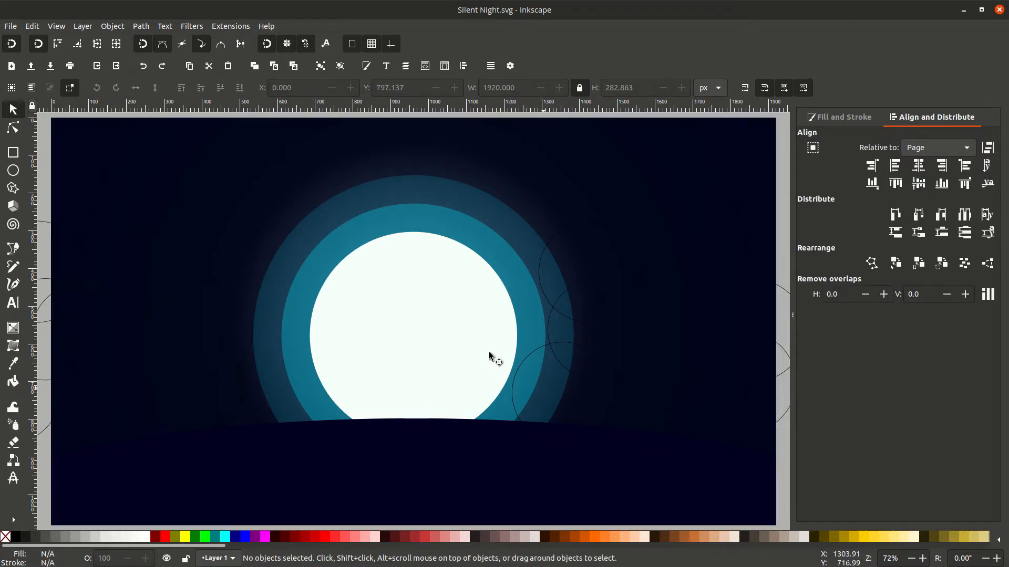
# Step: Move the cloud outlines at the page's right edge clear of the page and place the lowest one separately below the others
pyautogui.press('-')
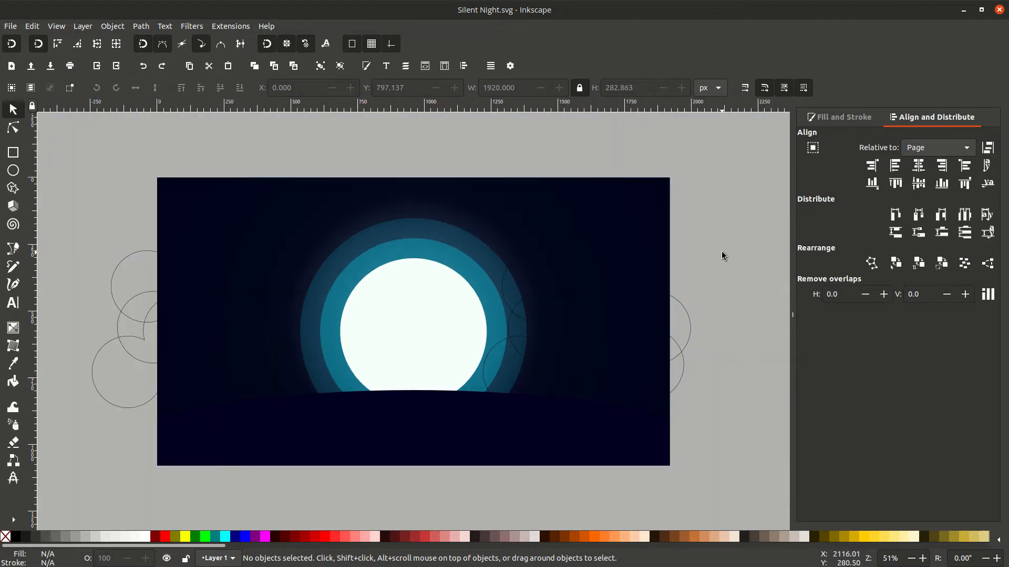
pyautogui.press('-')
pyautogui.moveTo(670, 266); pyautogui.dragTo(457, 407)
pyautogui.moveTo(578, 347); pyautogui.dragTo(719, 298)
pyautogui.click(683, 330)
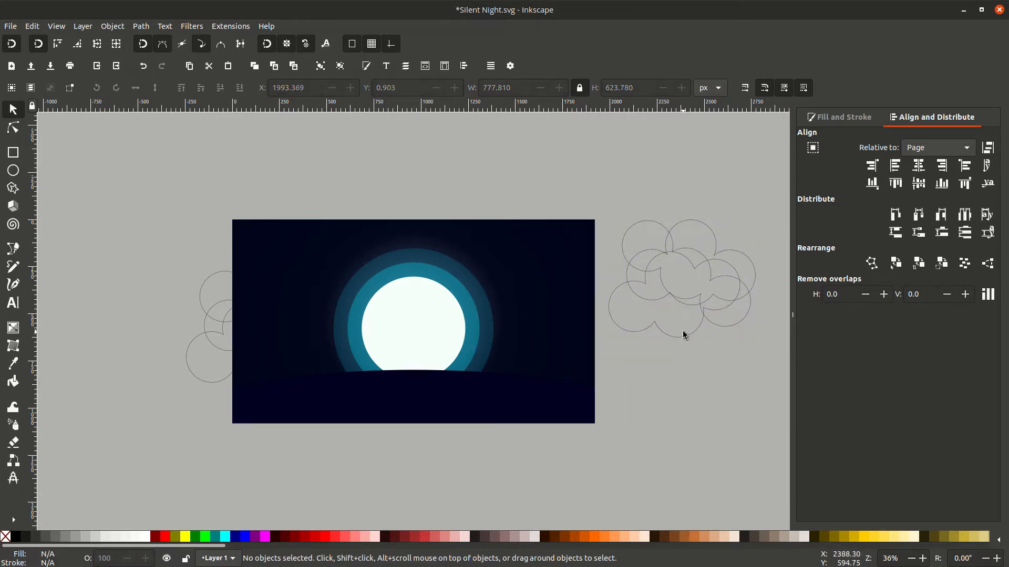
pyautogui.click(686, 336)
pyautogui.moveTo(686, 337); pyautogui.dragTo(691, 413)
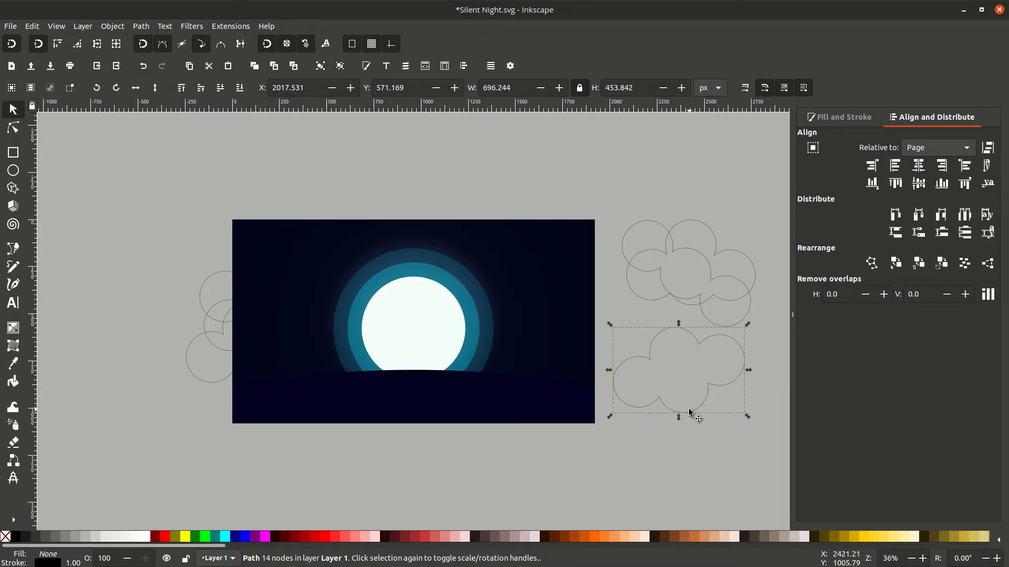
# Step: Fill the separated cloud with the flat dark blue HSV 245, 100, 13 and remove its stroke
pyautogui.scroll(1, 688, 408)
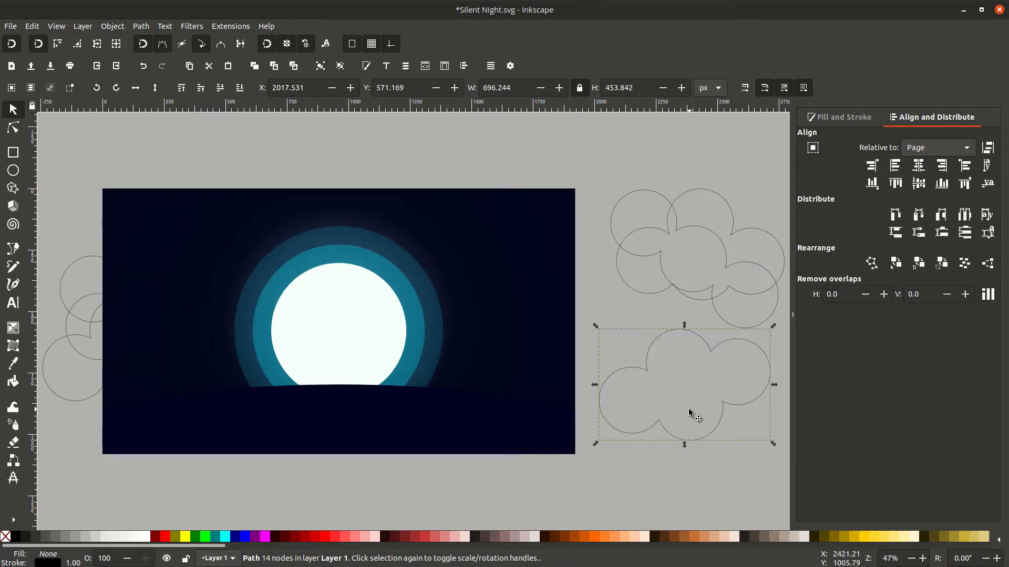
pyautogui.click(840, 117)
pyautogui.click(829, 161)
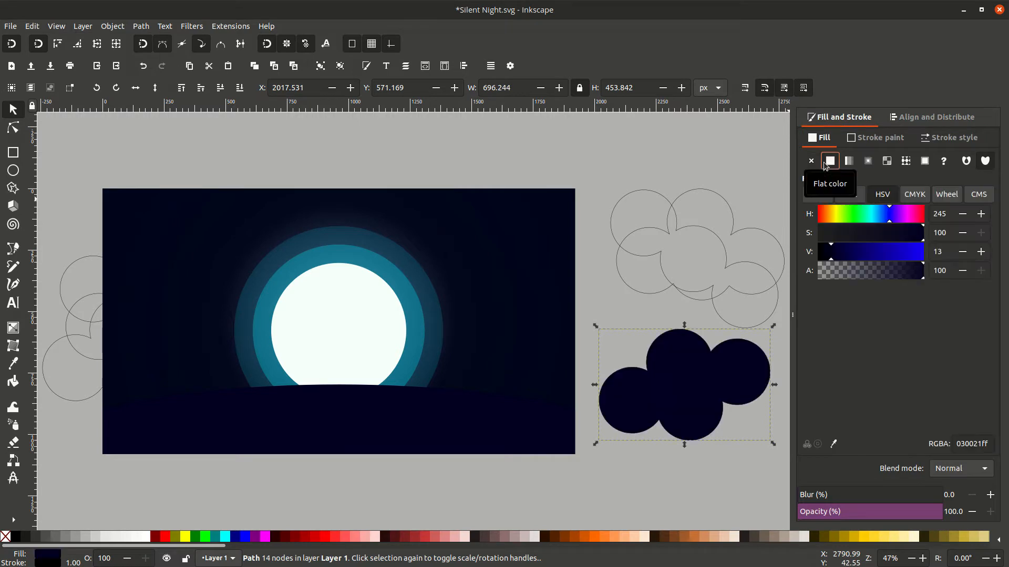
pyautogui.middleClick(45, 564)
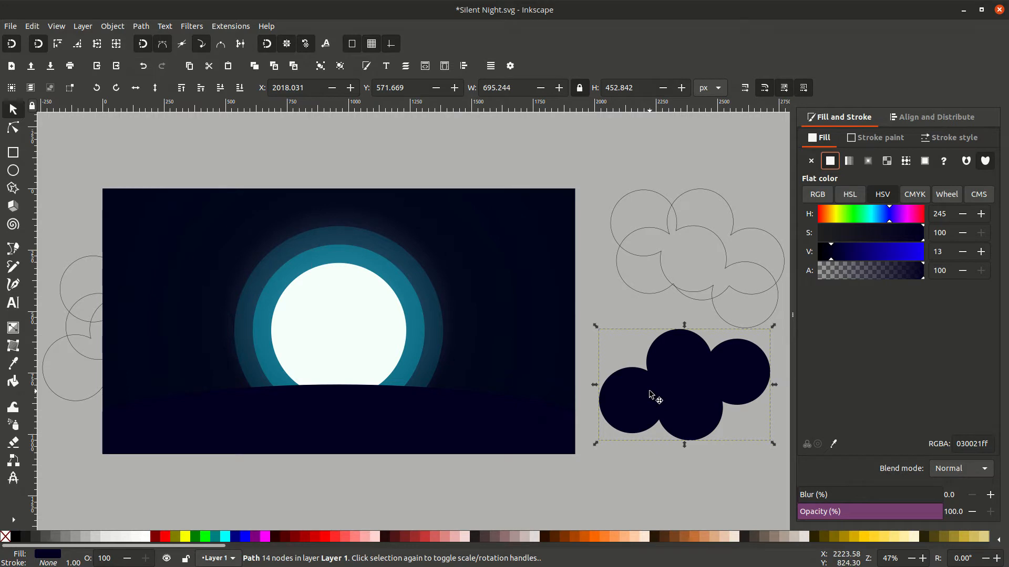
# Step: Change the cloud's fill to a linear gradient and reverse the gradient's direction
pyautogui.click(848, 161)
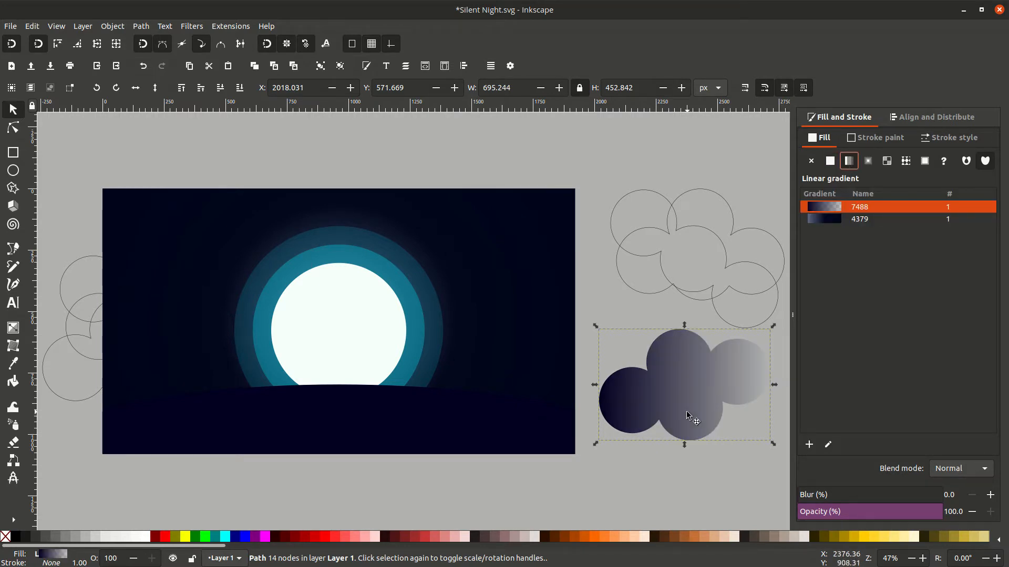
pyautogui.click(13, 329)
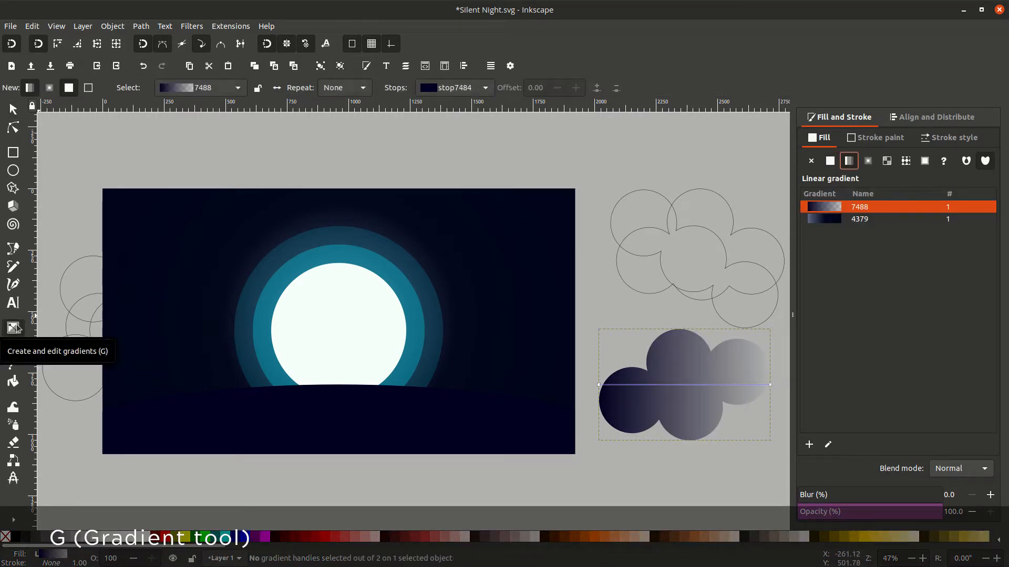
pyautogui.click(277, 88)
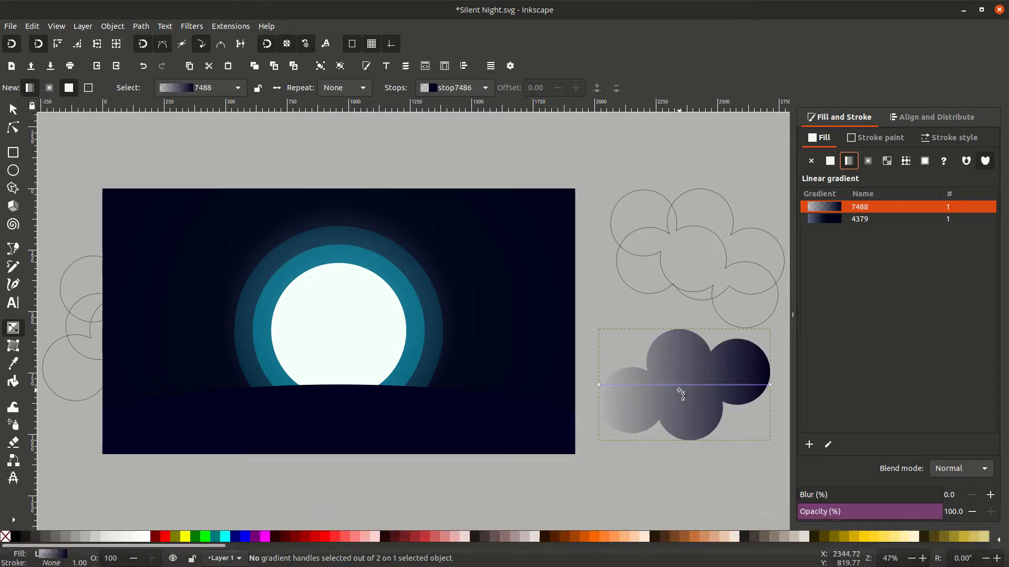
# Step: Add two intermediate stops to the cloud's gradient and set their offsets to 0.33 and 0.66
pyautogui.press('3')
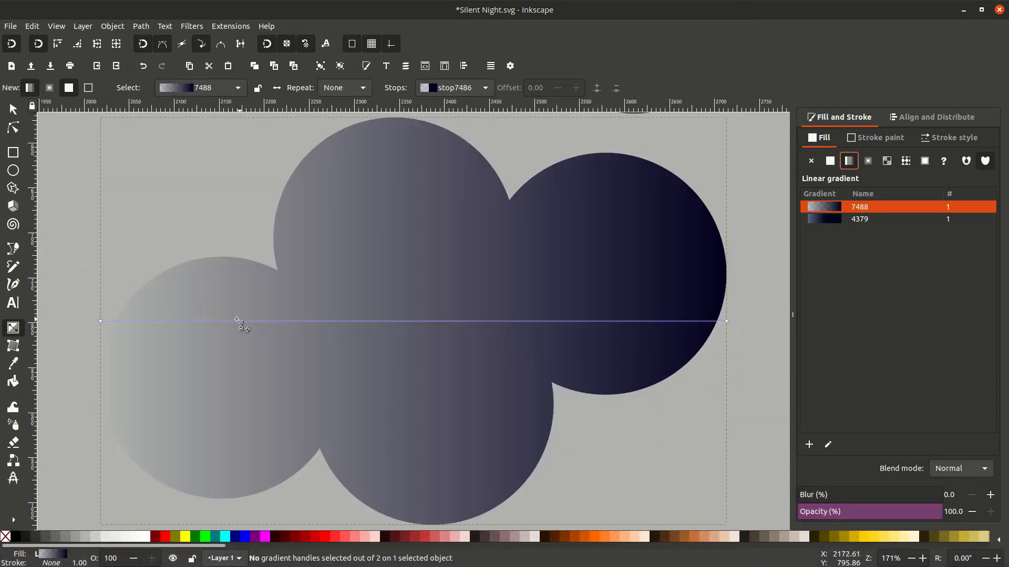
pyautogui.doubleClick(274, 321)
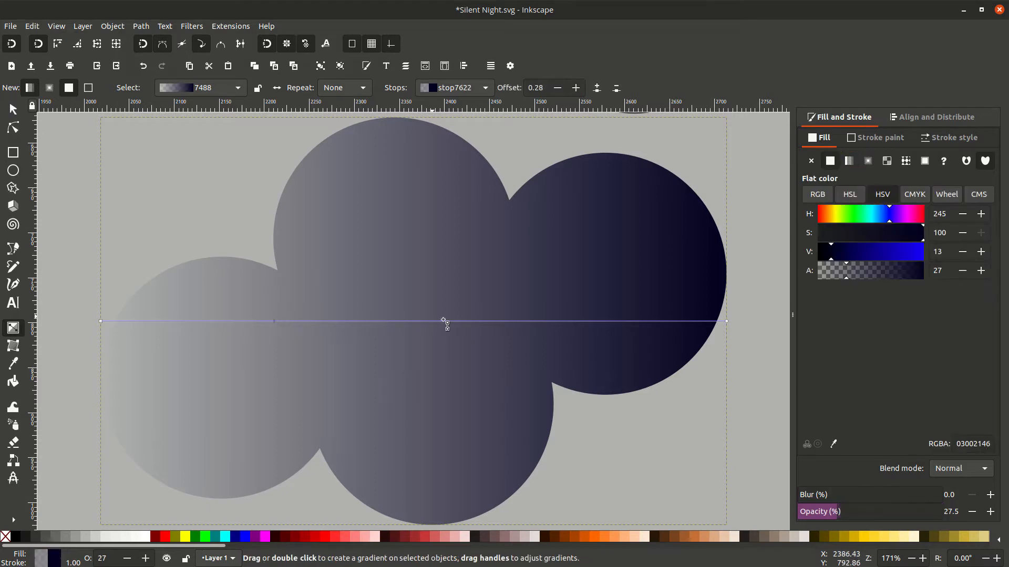
pyautogui.doubleClick(496, 324)
pyautogui.click(542, 90)
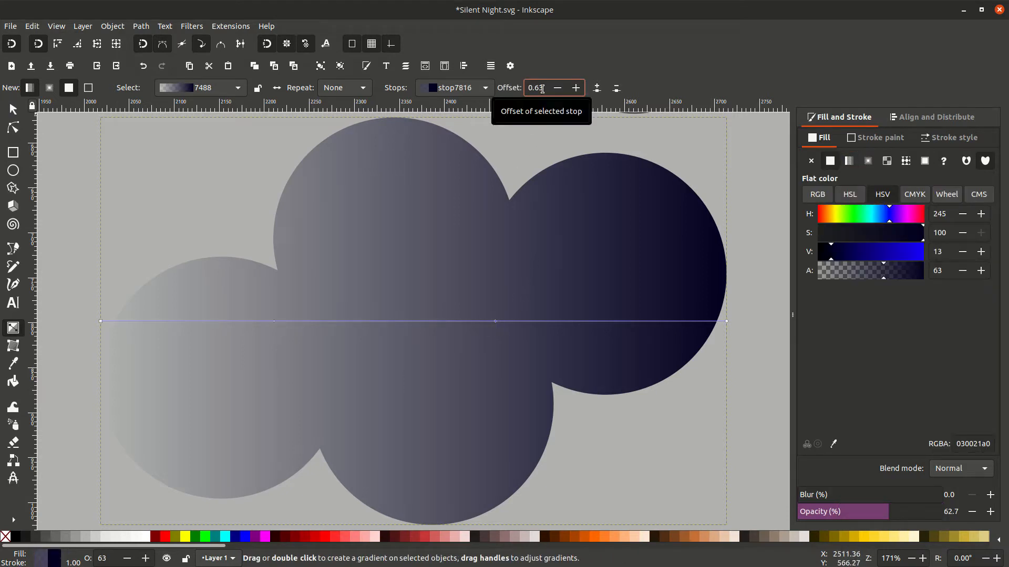
pyautogui.press('BackSpace')
pyautogui.write('6')
pyautogui.press('Return')
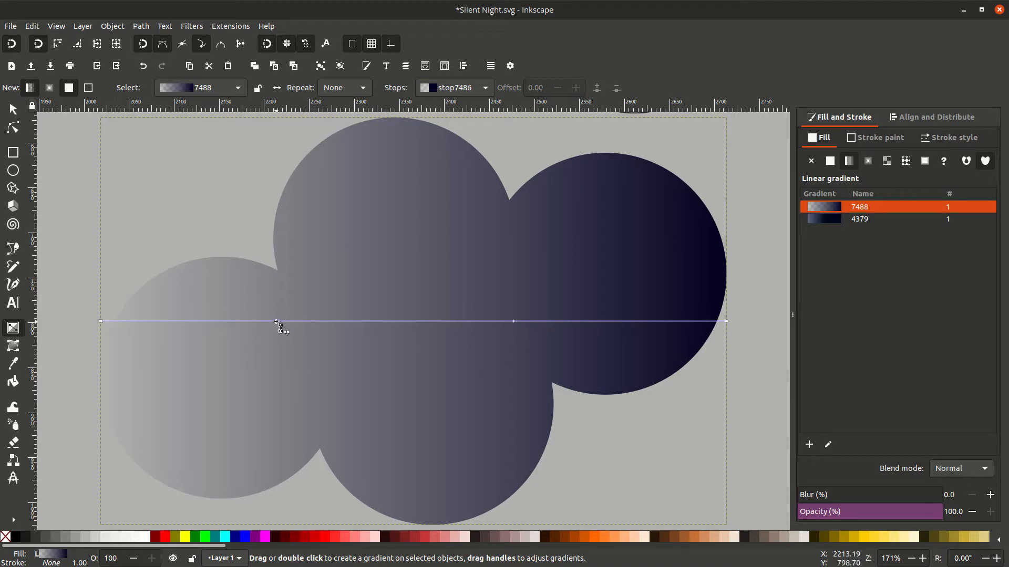
pyautogui.click(274, 321)
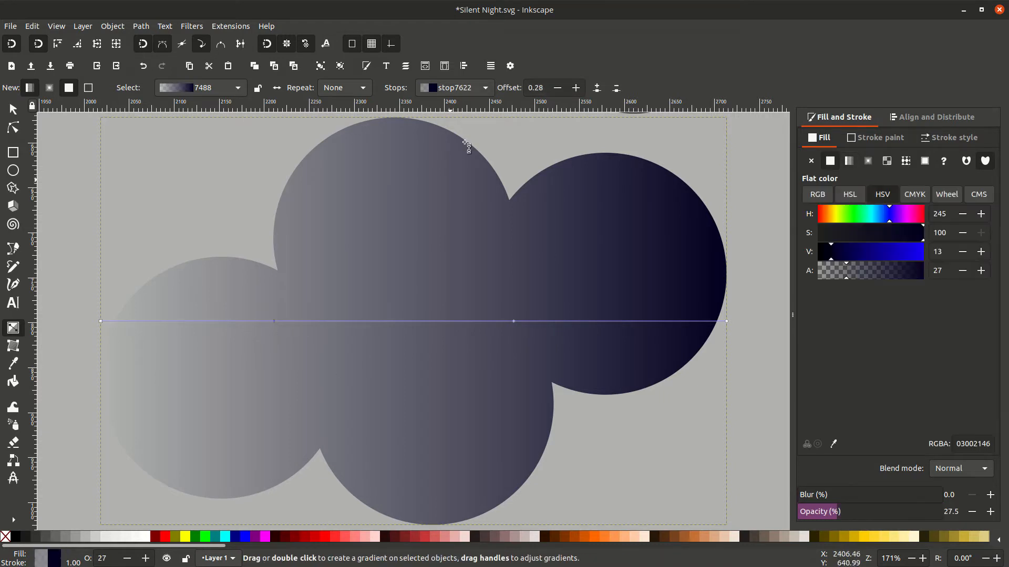
pyautogui.click(542, 88)
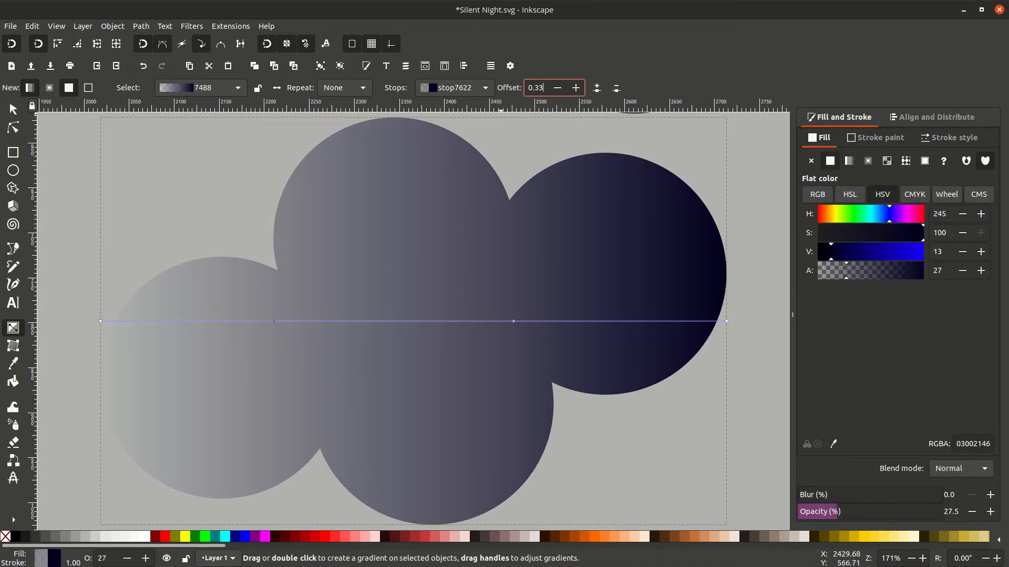
pyautogui.press('Return')
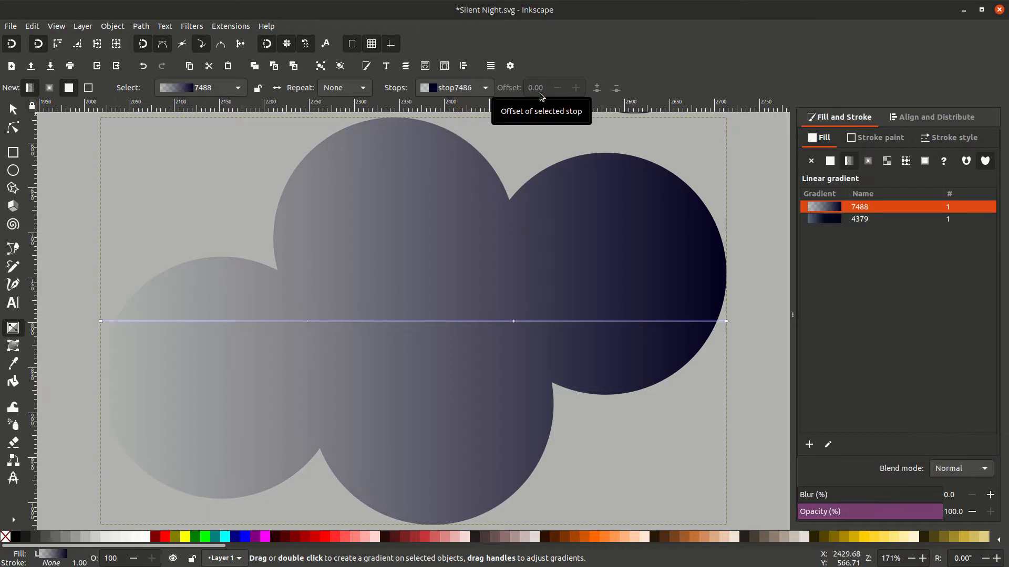
# Step: Set the cloud gradient's leftmost end stop to HSV 200, 100, 50 with alpha 100
pyautogui.click(101, 322)
pyautogui.moveTo(948, 211); pyautogui.dragTo(923, 213)
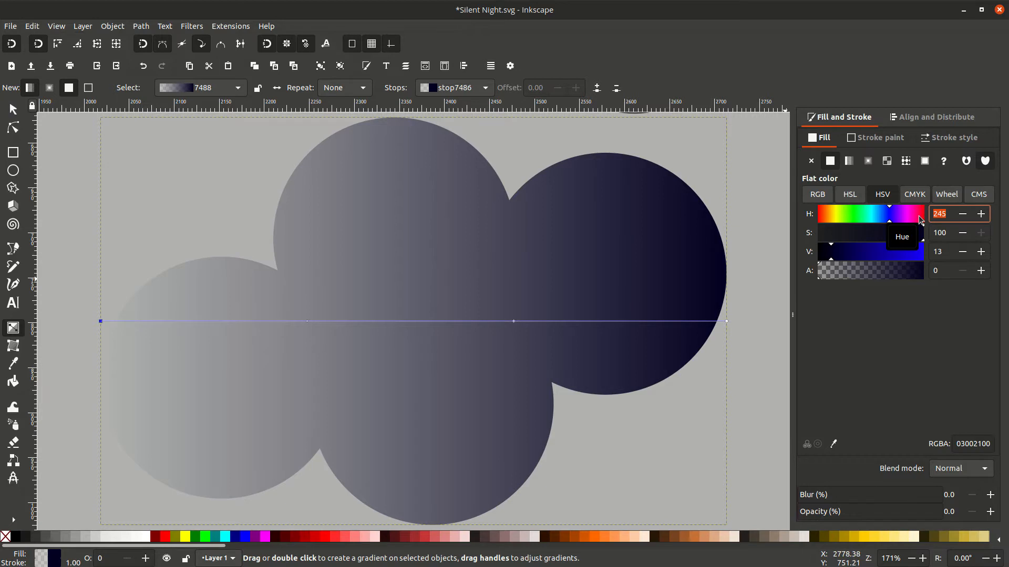
pyautogui.write('200')
pyautogui.press('Tab')
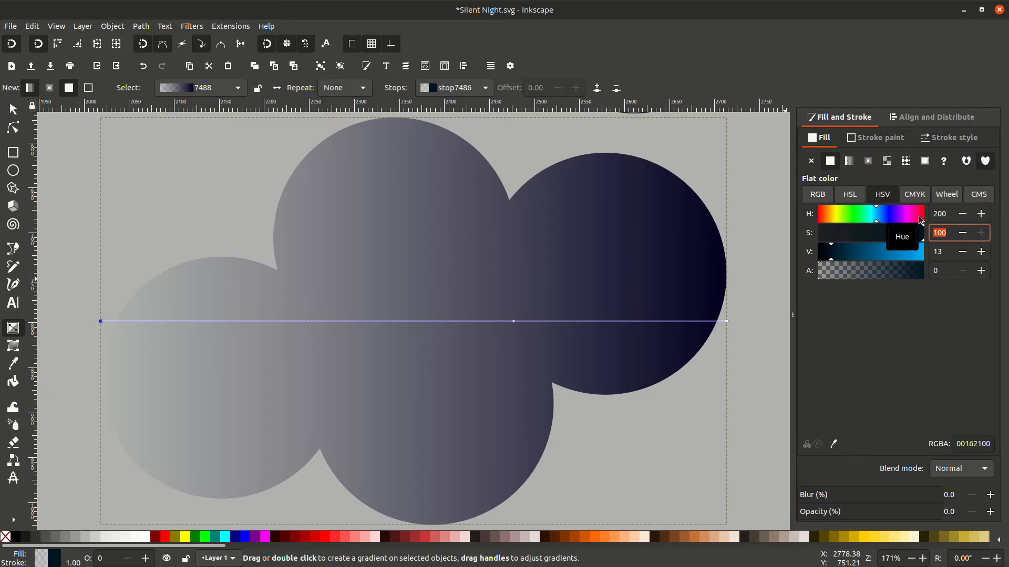
pyautogui.write('100')
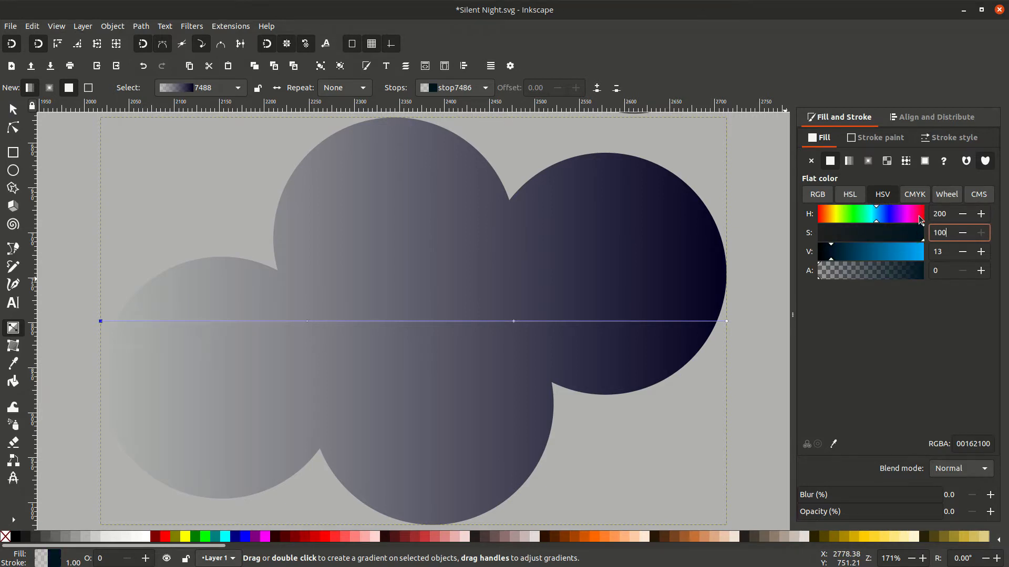
pyautogui.press('Tab')
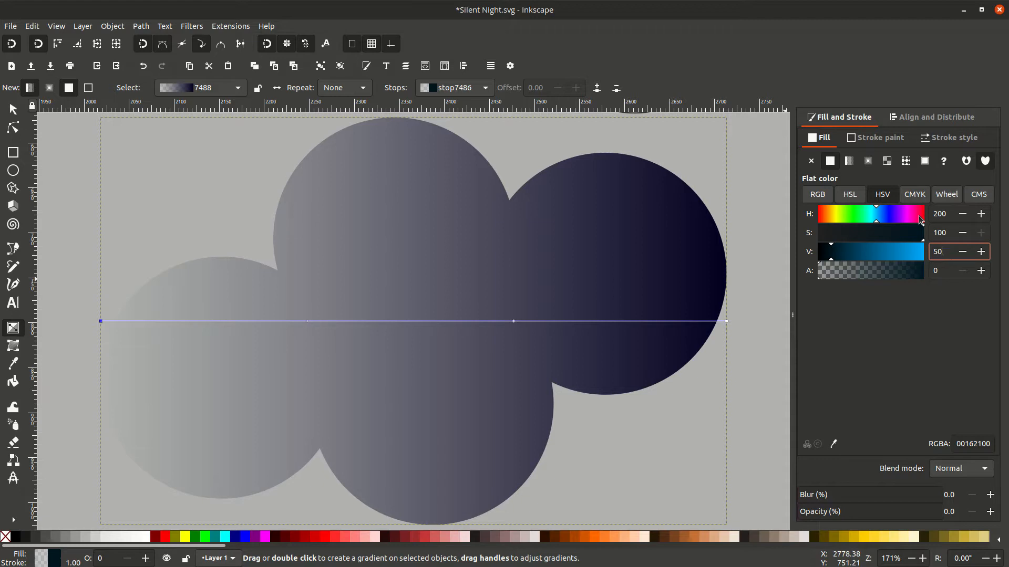
pyautogui.press('Tab')
pyautogui.write('100')
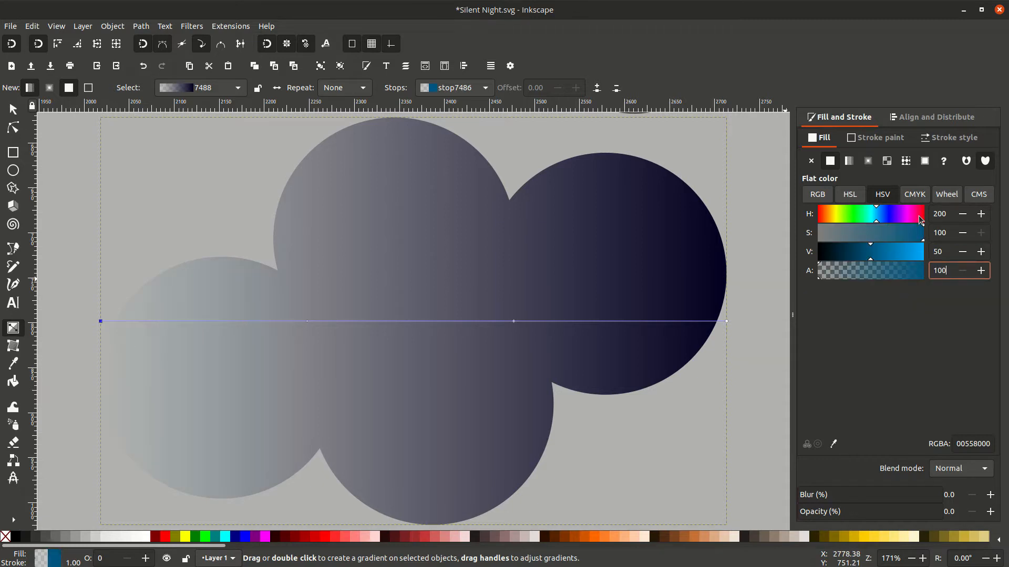
pyautogui.press('Return')
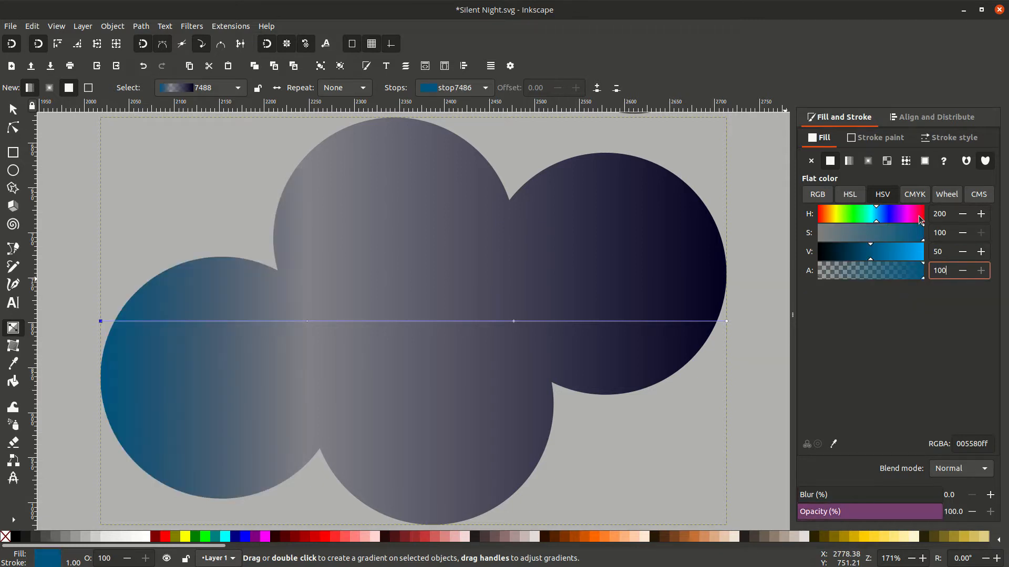
# Step: Set the gradient stop at offset 0.33 to hue 215, value 30 and alpha 100
pyautogui.click(307, 322)
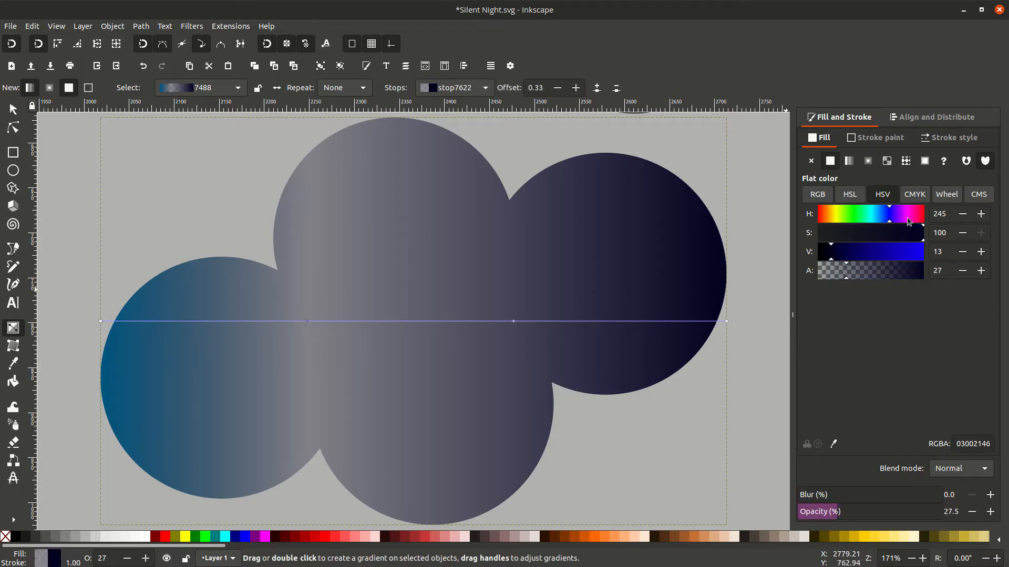
pyautogui.doubleClick(946, 214)
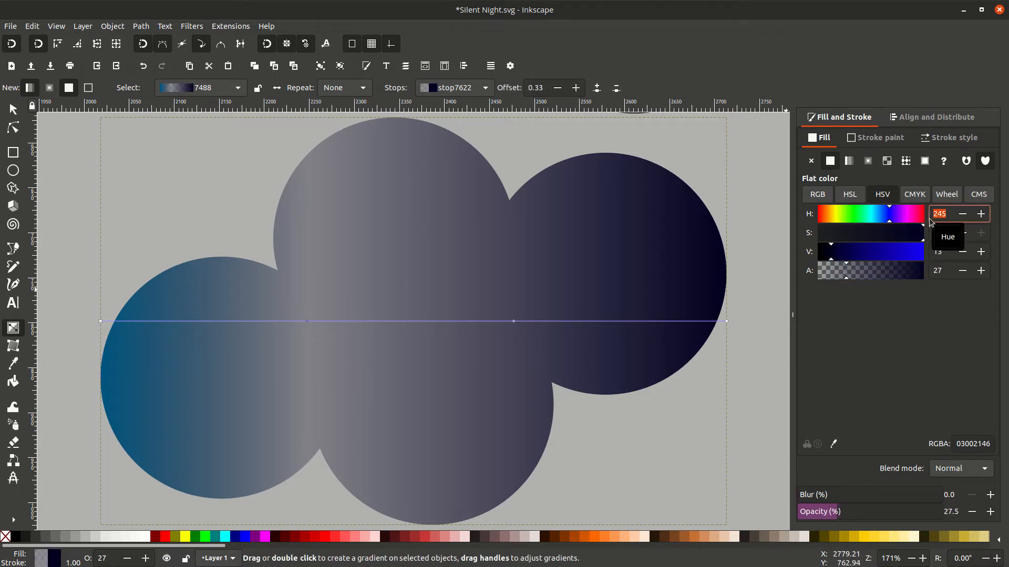
pyautogui.write('215')
pyautogui.doubleClick(939, 252)
pyautogui.write('30')
pyautogui.press('Return')
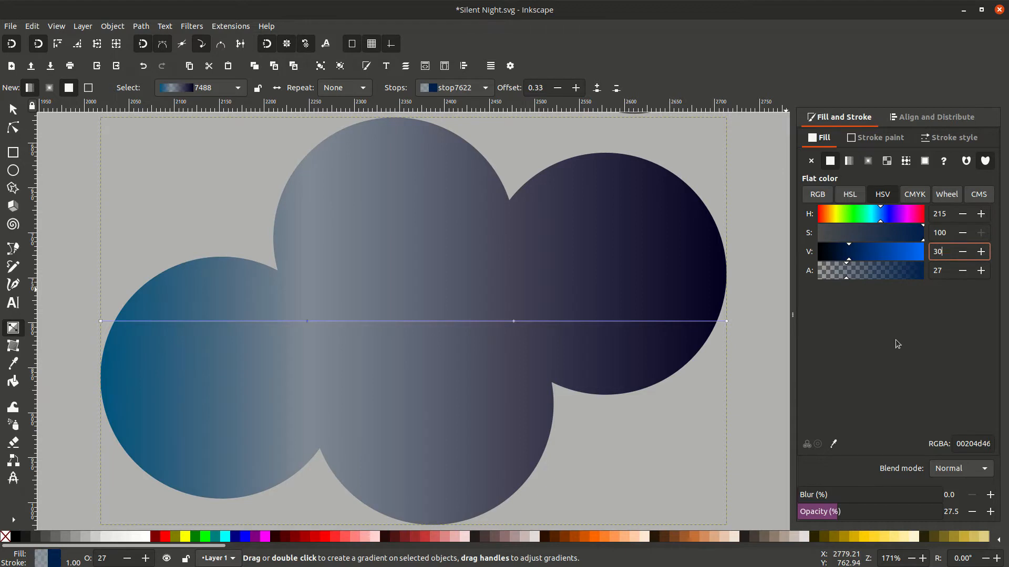
pyautogui.press('Tab')
pyautogui.write('100')
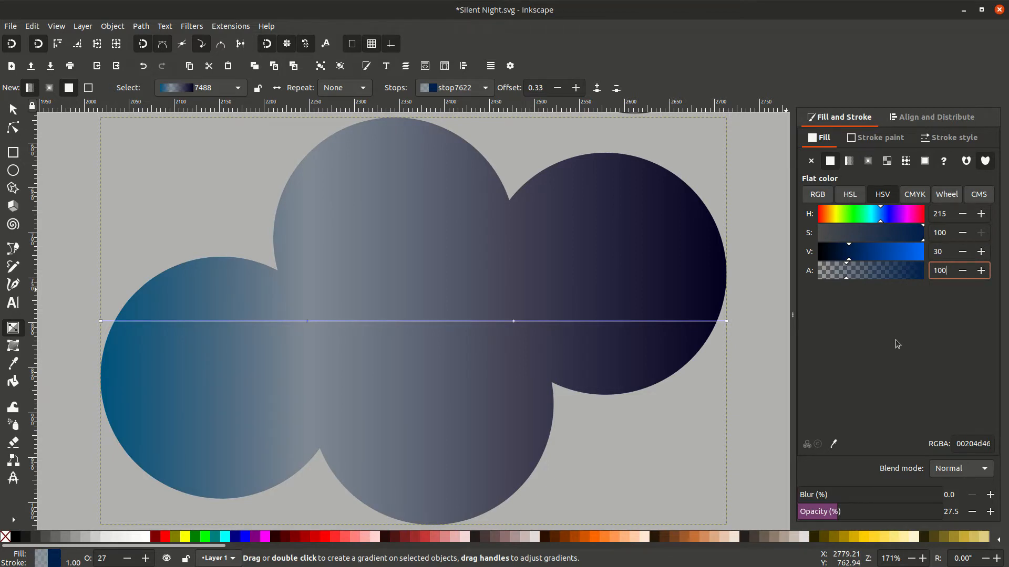
pyautogui.press('Return')
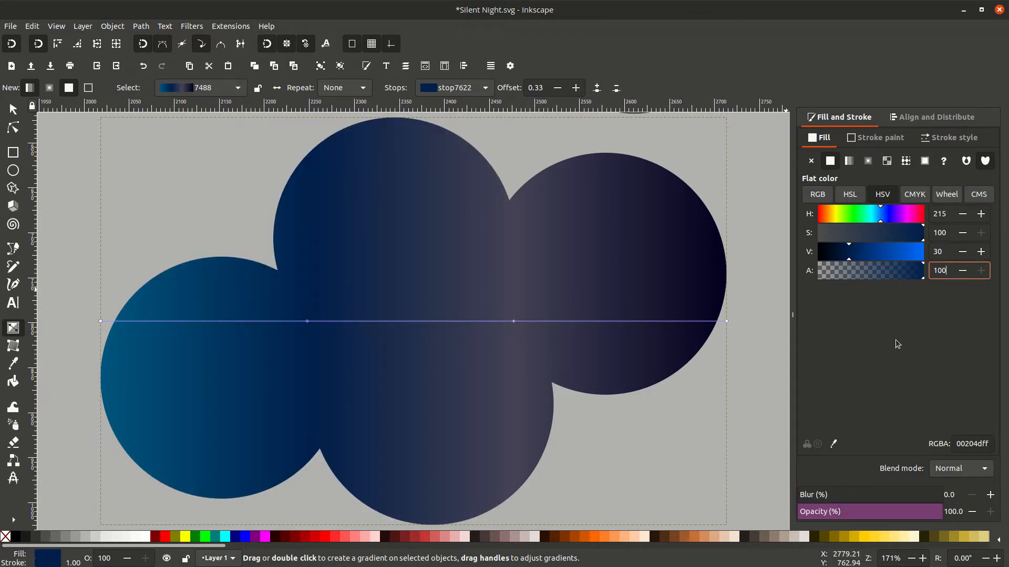
# Step: Set the gradient stop at offset 0.66 to hue 231, value 15 and alpha 100
pyautogui.click(512, 322)
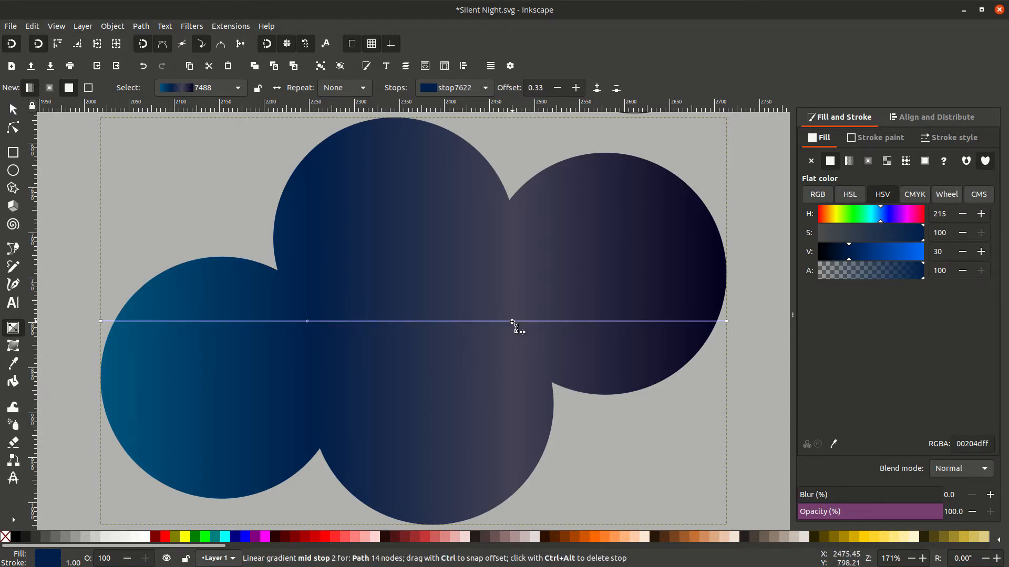
pyautogui.click(513, 321)
pyautogui.click(946, 213)
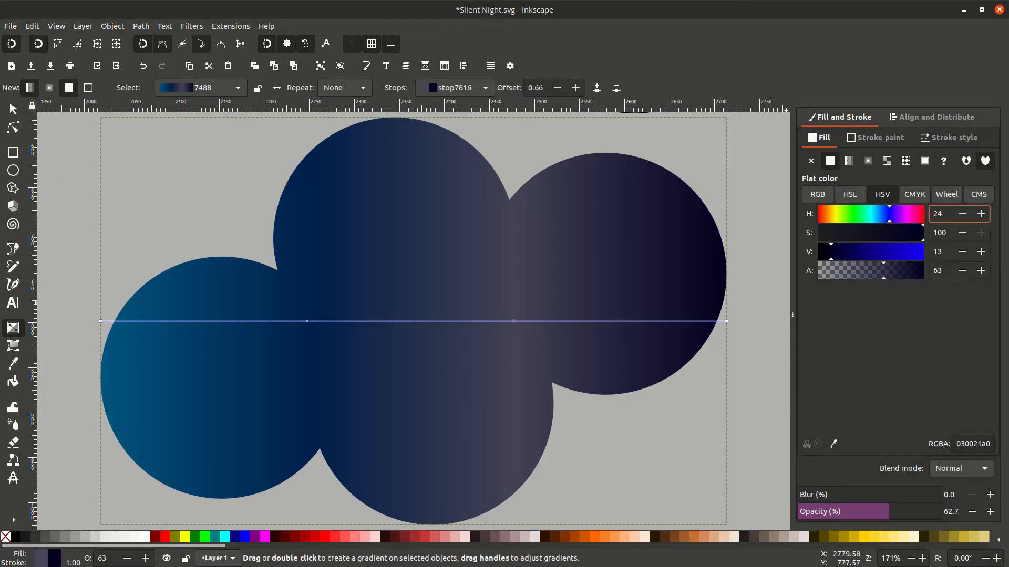
pyautogui.write('231')
pyautogui.press('Tab')
pyautogui.press('Tab')
pyautogui.write('15')
pyautogui.press('Tab')
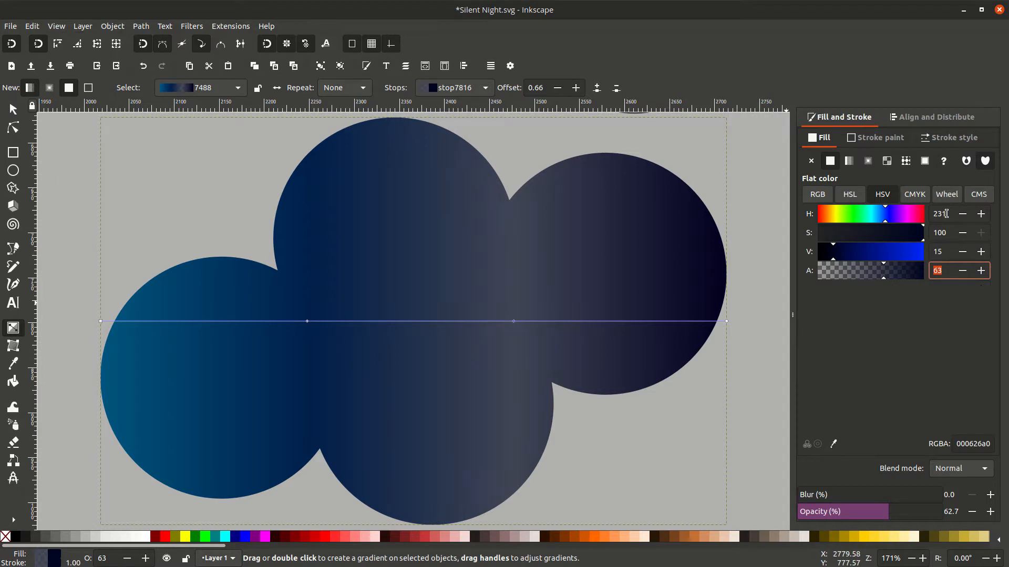
pyautogui.write('100')
pyautogui.press('Return')
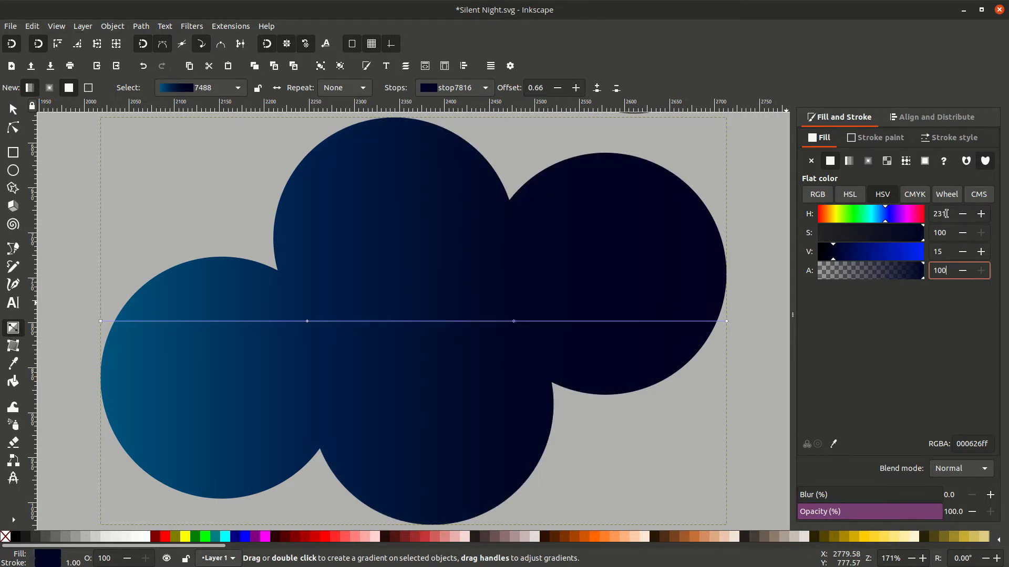
# Step: Set the cloud gradient's rightmost end stop to hue 230 and value 11
pyautogui.click(726, 321)
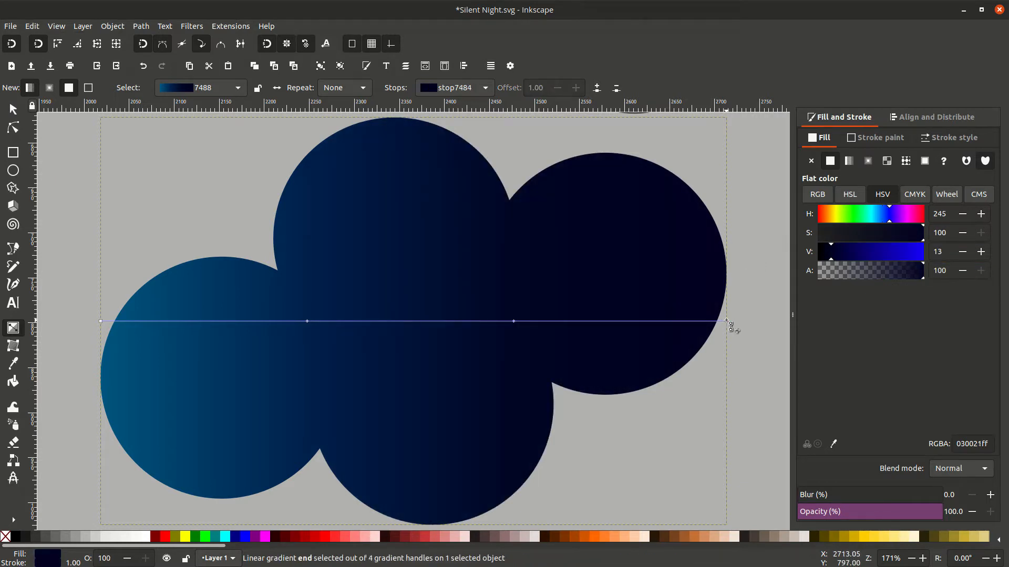
pyautogui.click(942, 215)
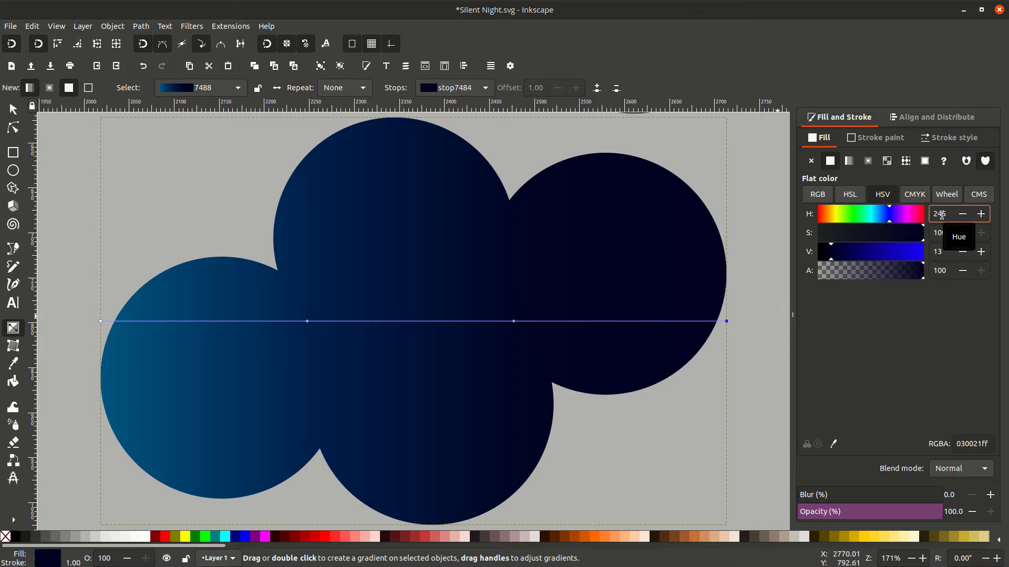
pyautogui.press('BackSpace')
pyautogui.press('BackSpace')
pyautogui.press('BackSpace')
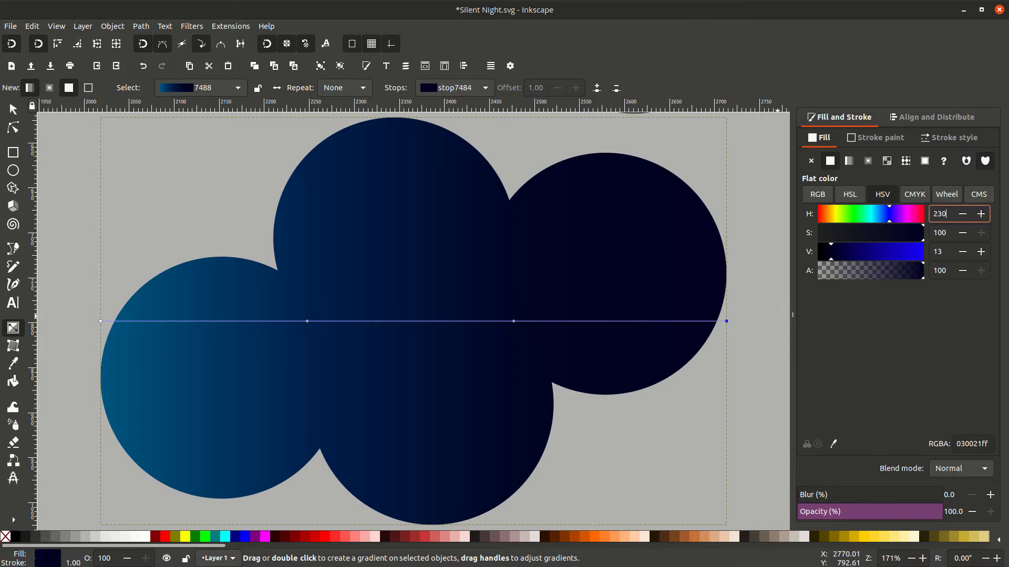
pyautogui.write('230')
pyautogui.press('Tab')
pyautogui.press('Tab')
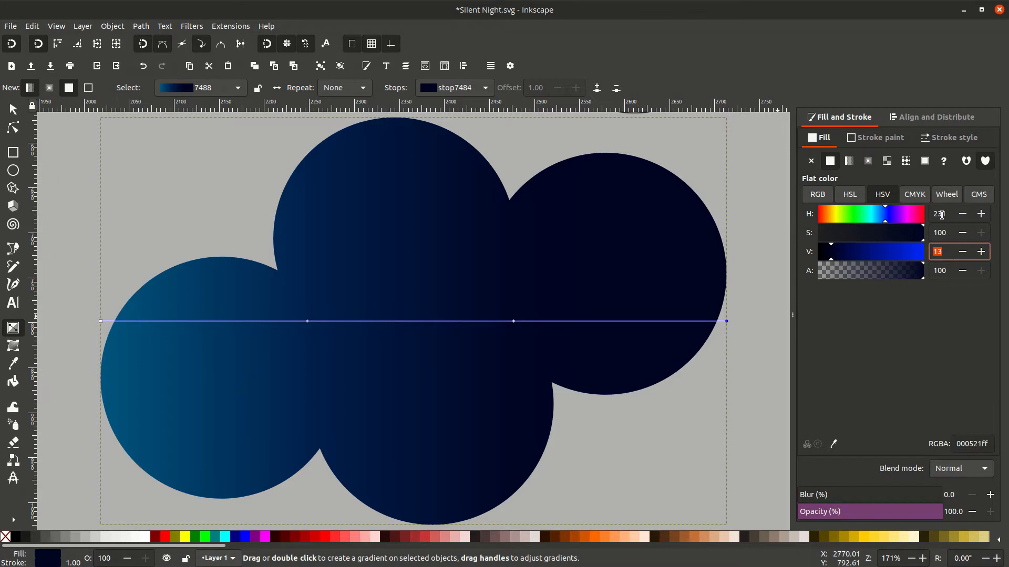
pyautogui.write('11')
pyautogui.press('Return')
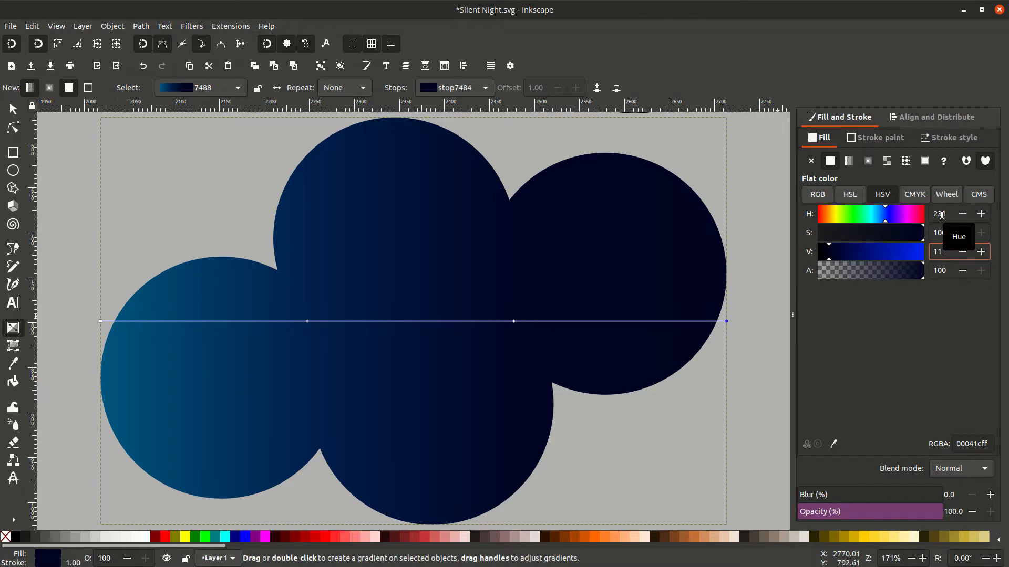
# Step: Rename the filled cloud's linear gradient as cloud
pyautogui.click(13, 109)
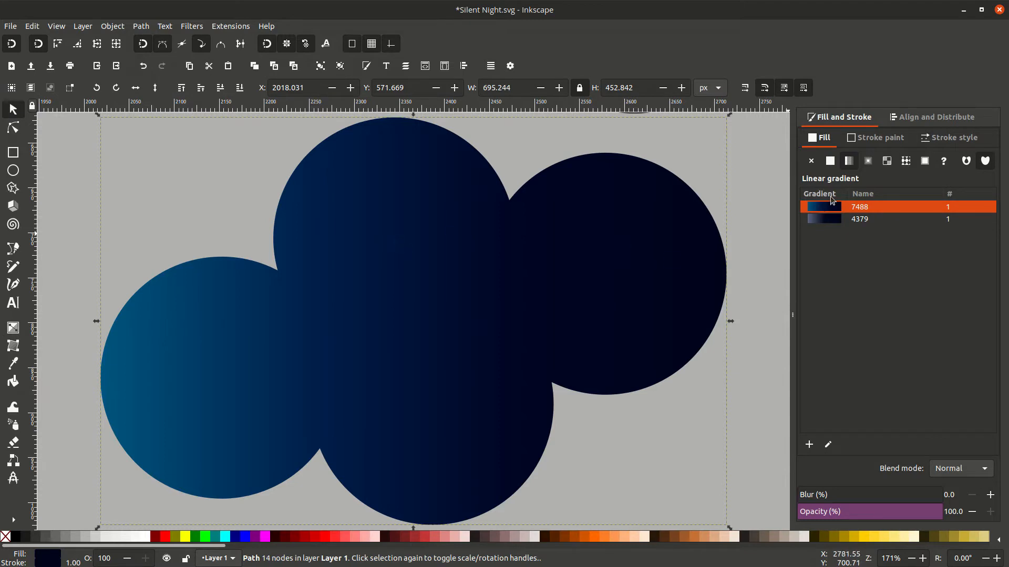
pyautogui.click(861, 208)
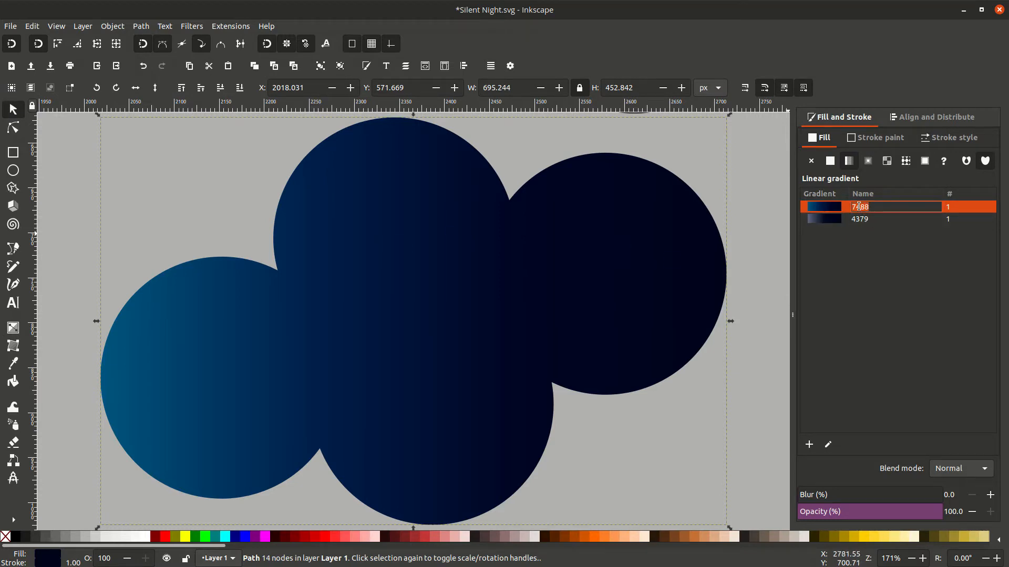
pyautogui.write('cloud')
pyautogui.press('Return')
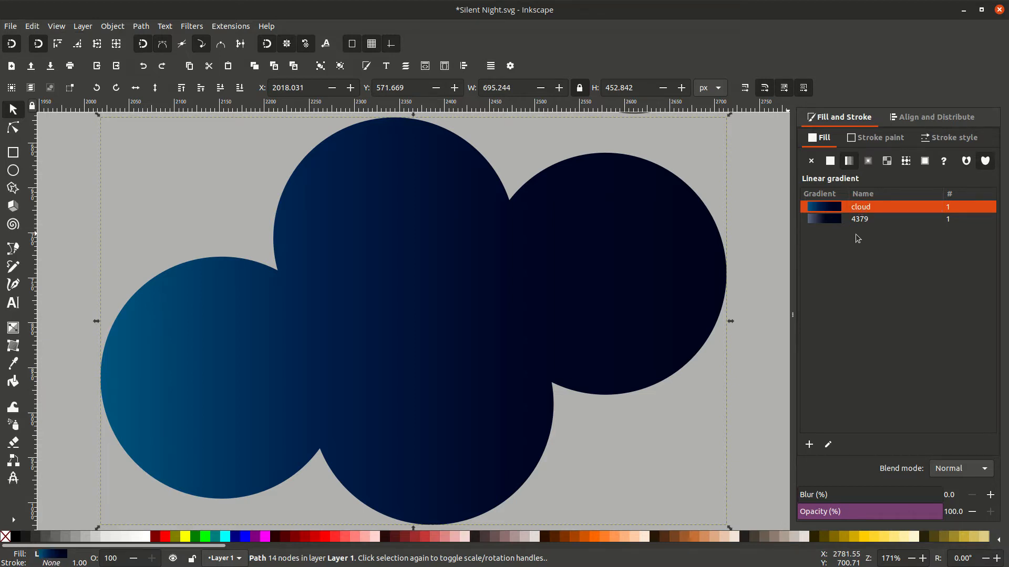
# Step: Remove the stroke from the two unfilled clouds beside the page's right edge and fill both with the cloud gradient
pyautogui.click(774, 278)
pyautogui.press('4')
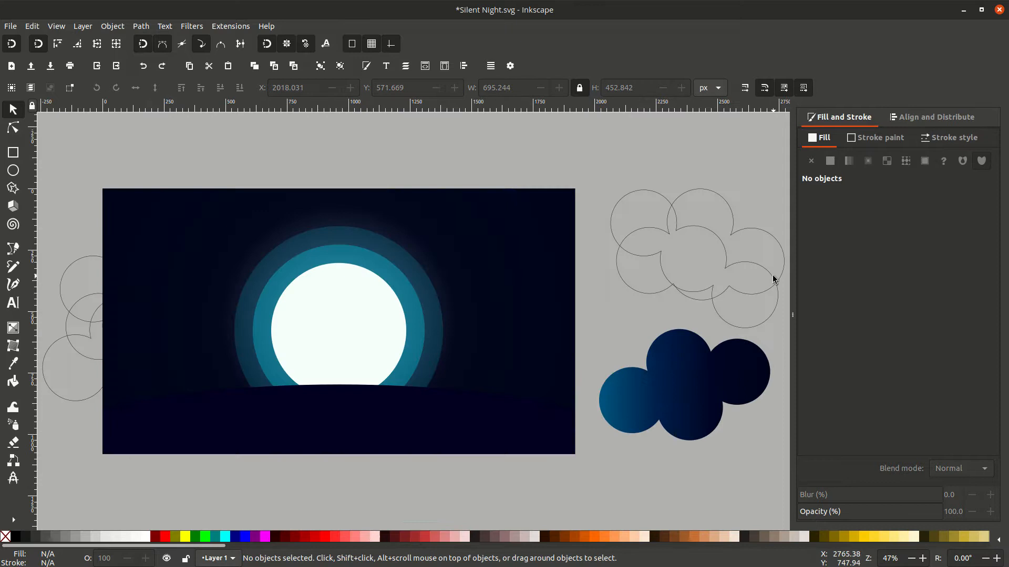
pyautogui.click(724, 318)
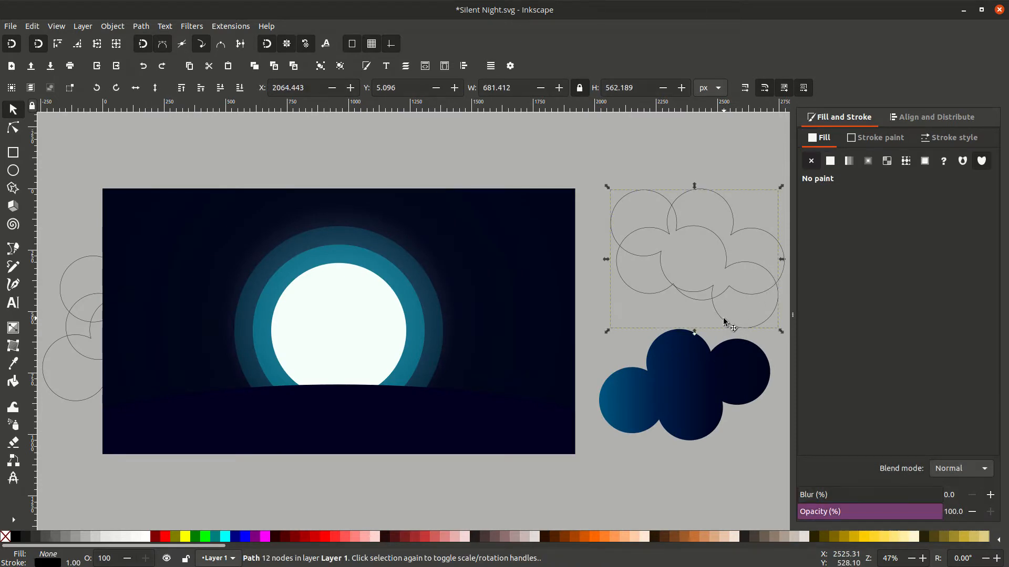
pyautogui.keyDown('shift'); pyautogui.click(783, 255); pyautogui.keyUp('shift')
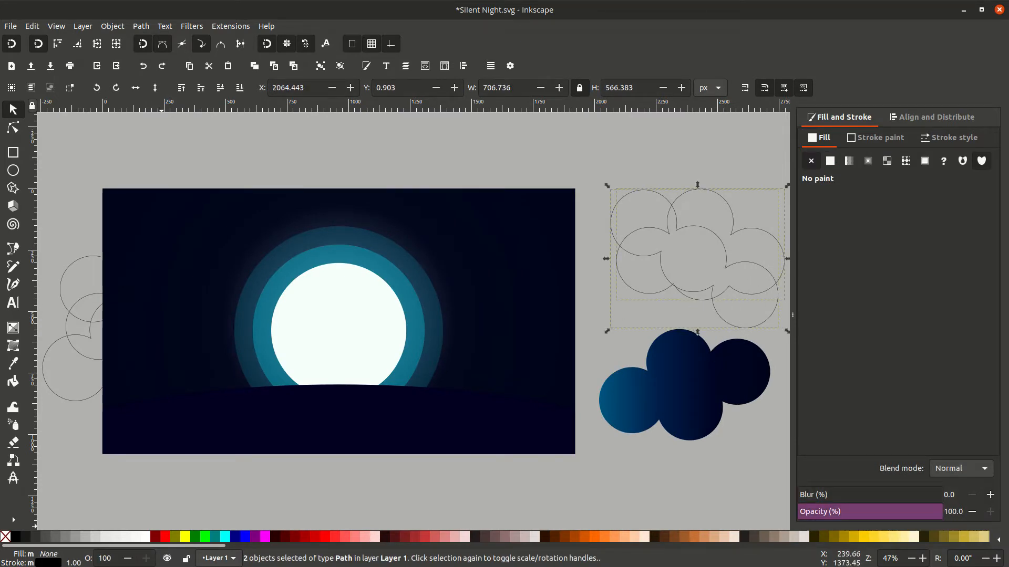
pyautogui.middleClick(44, 563)
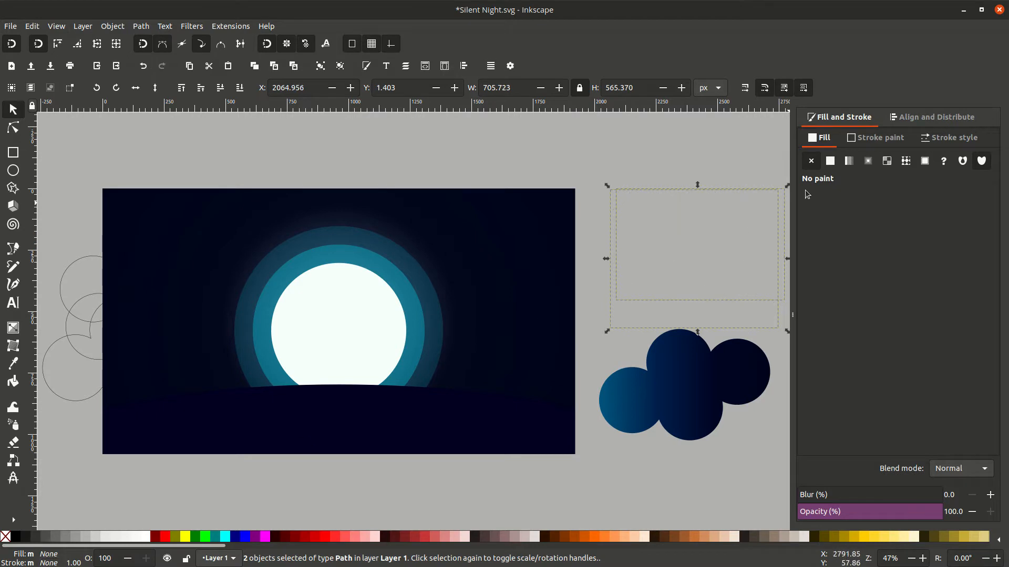
pyautogui.click(849, 161)
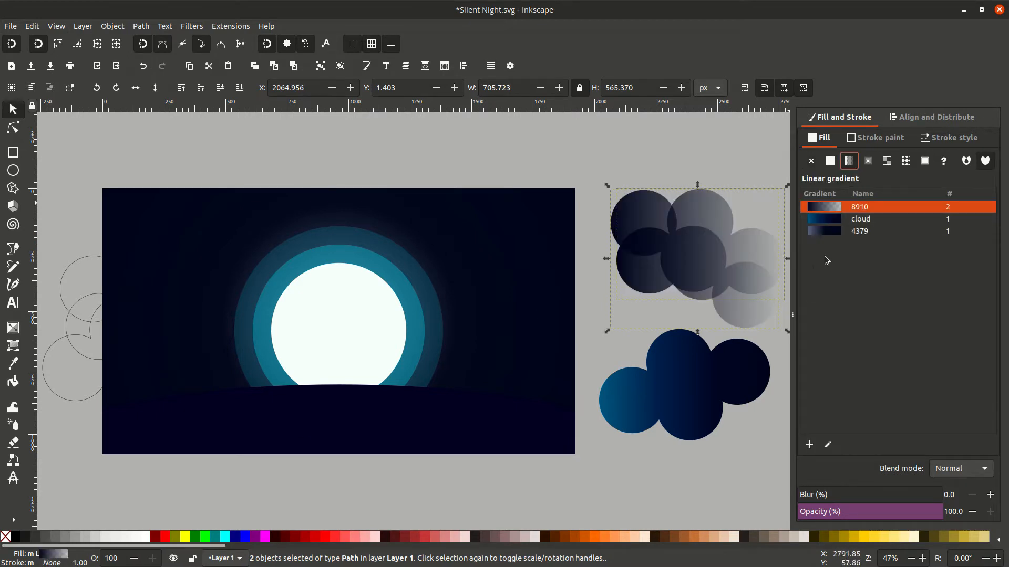
pyautogui.click(862, 219)
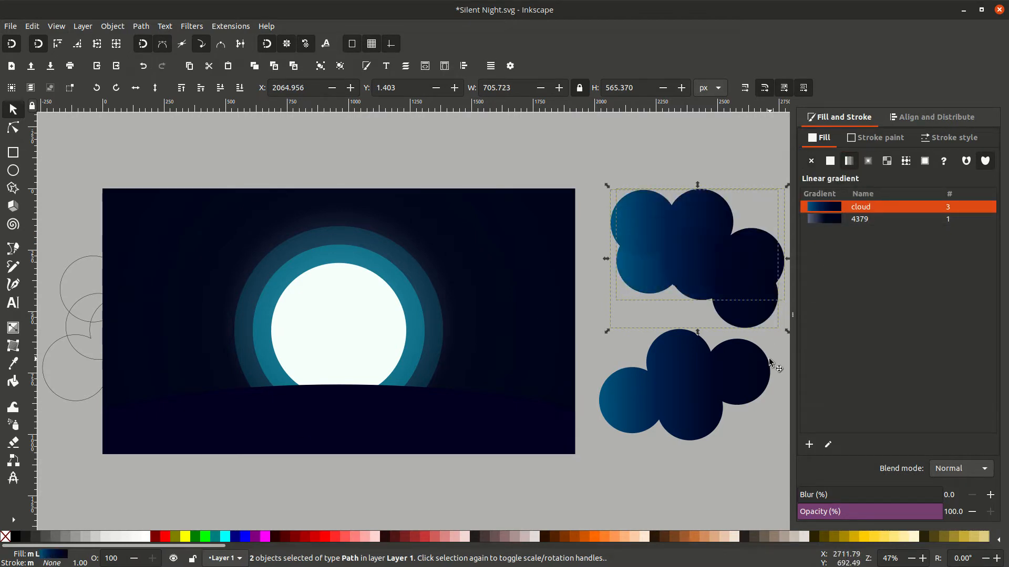
# Step: Move the three filled clouds onto the page so they overlap at the moon's right side
pyautogui.click(752, 443)
pyautogui.click(670, 373)
pyautogui.moveTo(669, 373); pyautogui.dragTo(481, 332)
pyautogui.moveTo(693, 272); pyautogui.dragTo(532, 377)
pyautogui.moveTo(734, 242); pyautogui.dragTo(541, 336)
pyautogui.press('5')
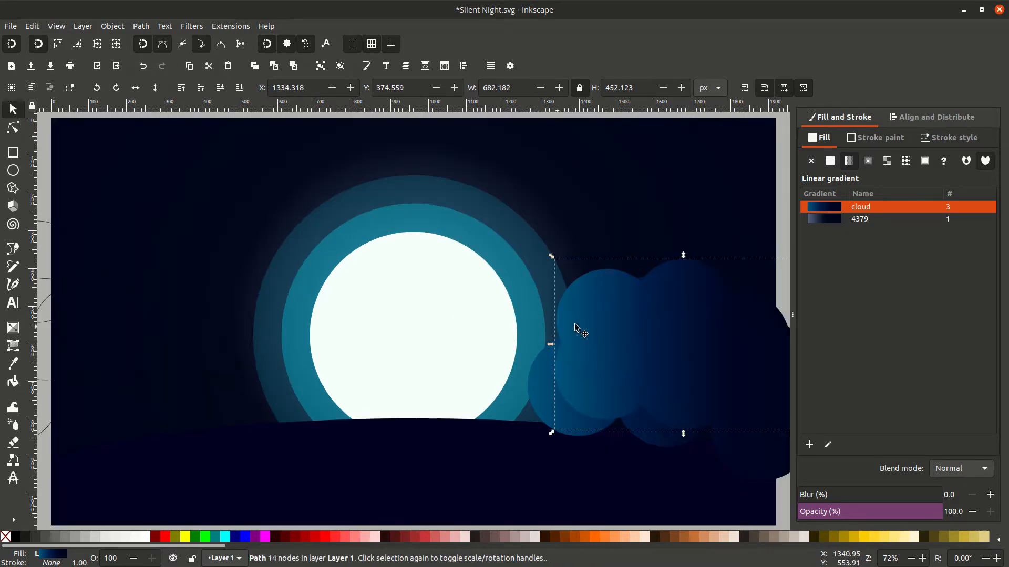
pyautogui.moveTo(701, 342); pyautogui.dragTo(646, 412)
# Step: Raise the lowest cloud in front of the other two and stagger the clouds against the moon's right edge
pyautogui.click(653, 424)
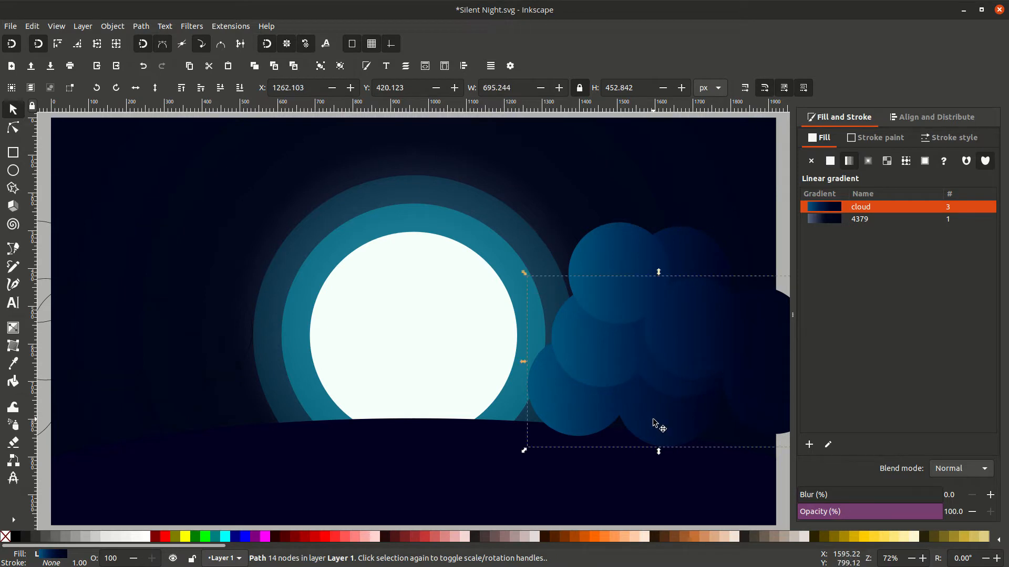
pyautogui.press('pageup')
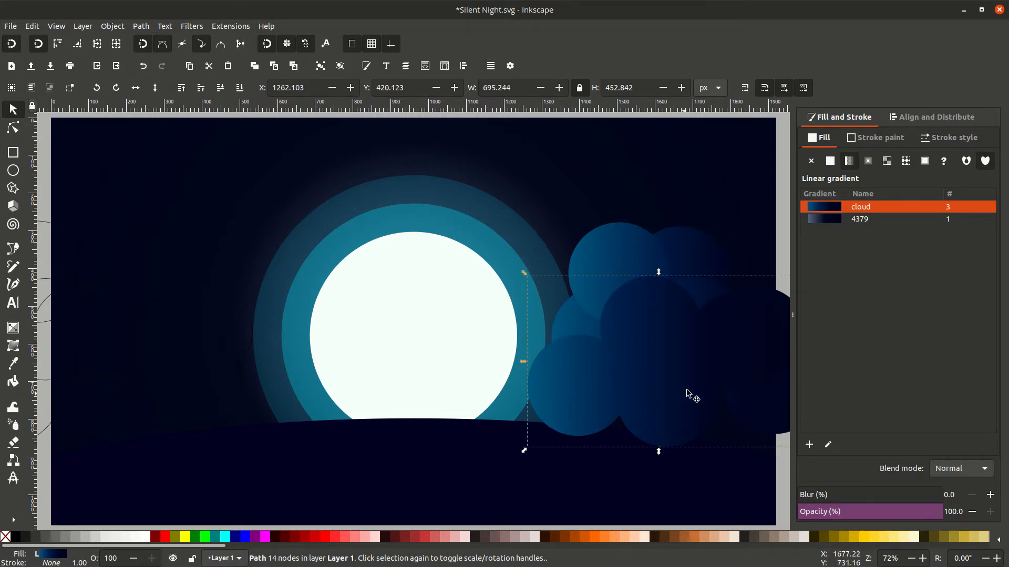
pyautogui.moveTo(667, 293); pyautogui.dragTo(671, 303)
pyautogui.click(641, 288)
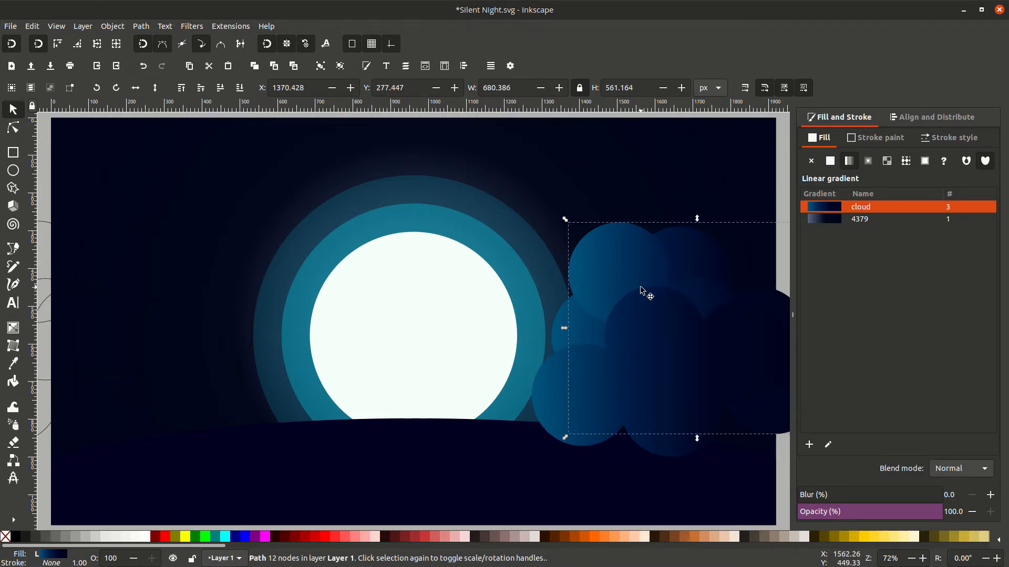
pyautogui.moveTo(650, 393); pyautogui.dragTo(634, 385)
pyautogui.moveTo(625, 264); pyautogui.dragTo(590, 263)
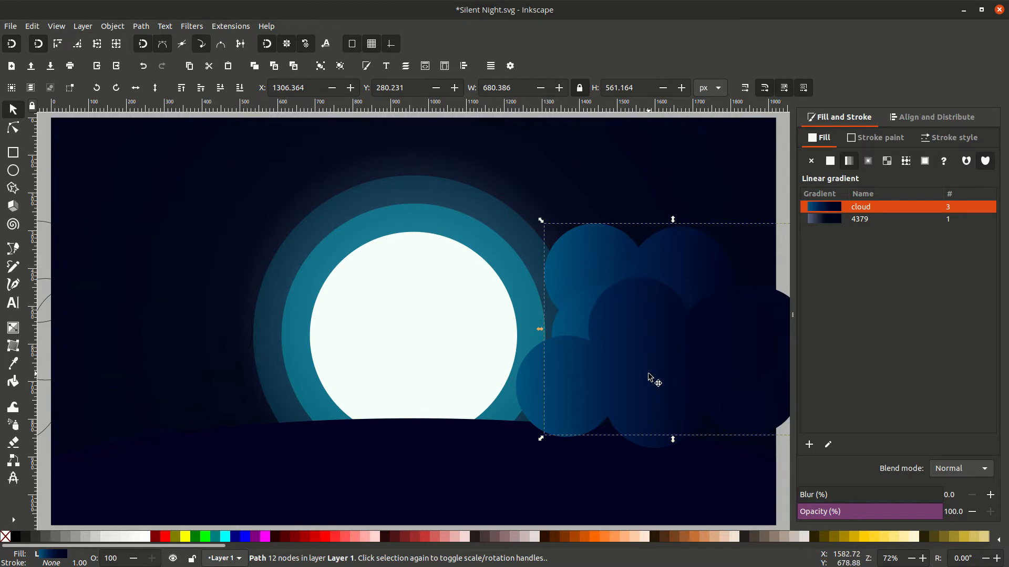
# Step: Group the three clouds, lower the group behind the ground and the moon's glow, and ungroup it
pyautogui.click(648, 377)
pyautogui.keyDown('shift'); pyautogui.click(681, 269); pyautogui.keyUp('shift')
pyautogui.keyDown('shift'); pyautogui.click(591, 258); pyautogui.keyUp('shift')
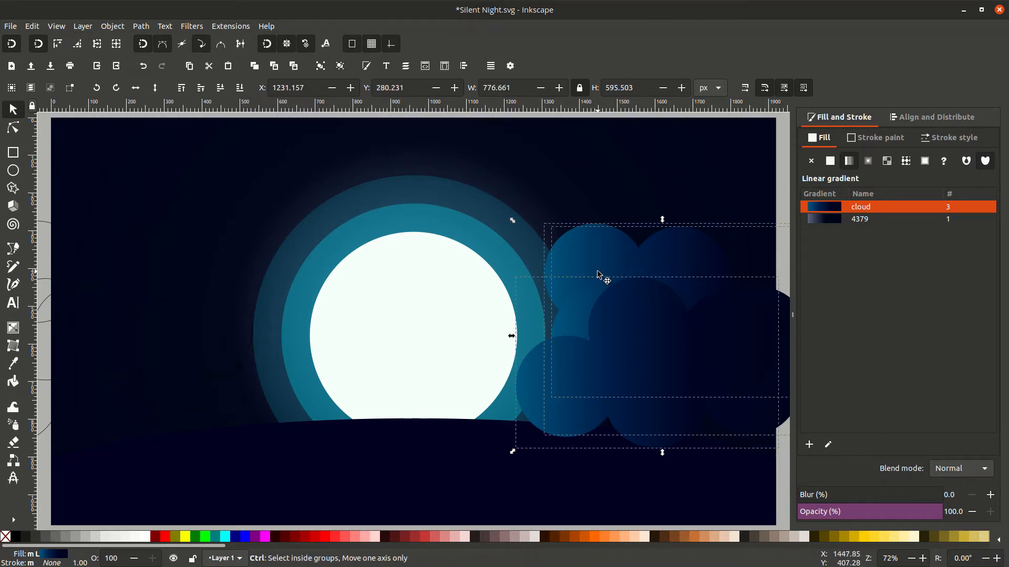
pyautogui.hotkey('ctrl', 'g')
pyautogui.press('pagedown')
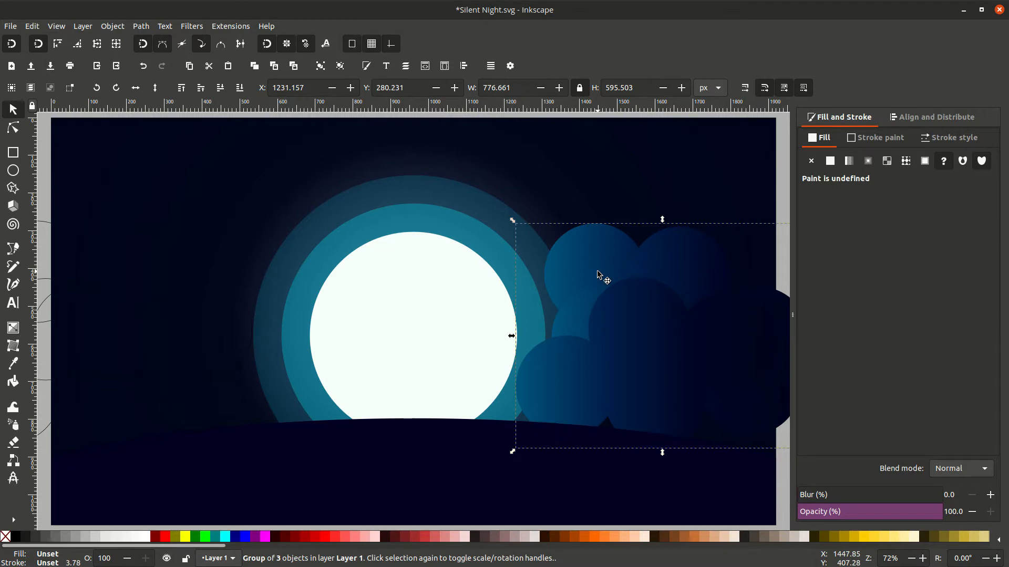
pyautogui.press('pagedown')
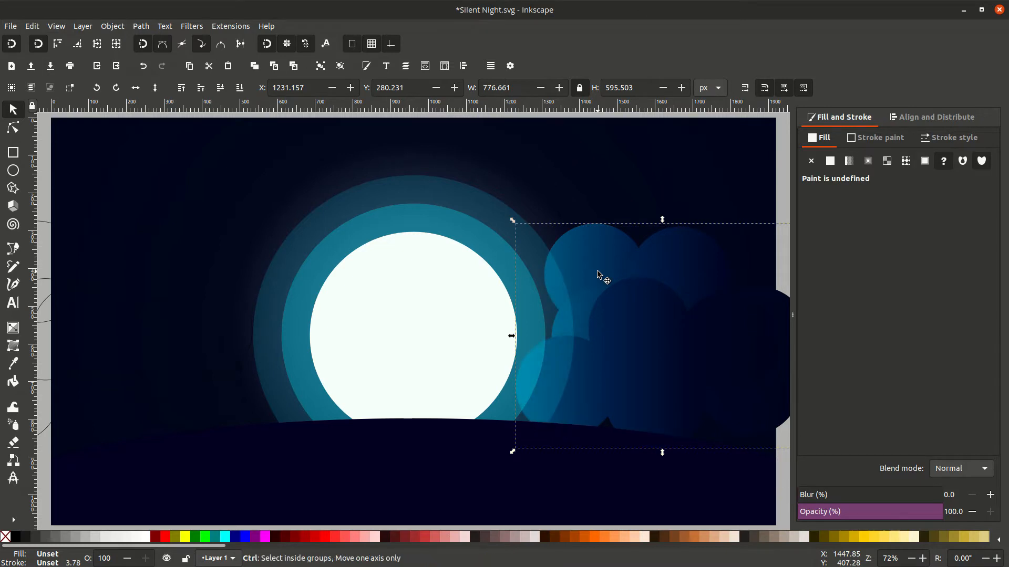
pyautogui.hotkey('ctrl', 'shift', 'g')
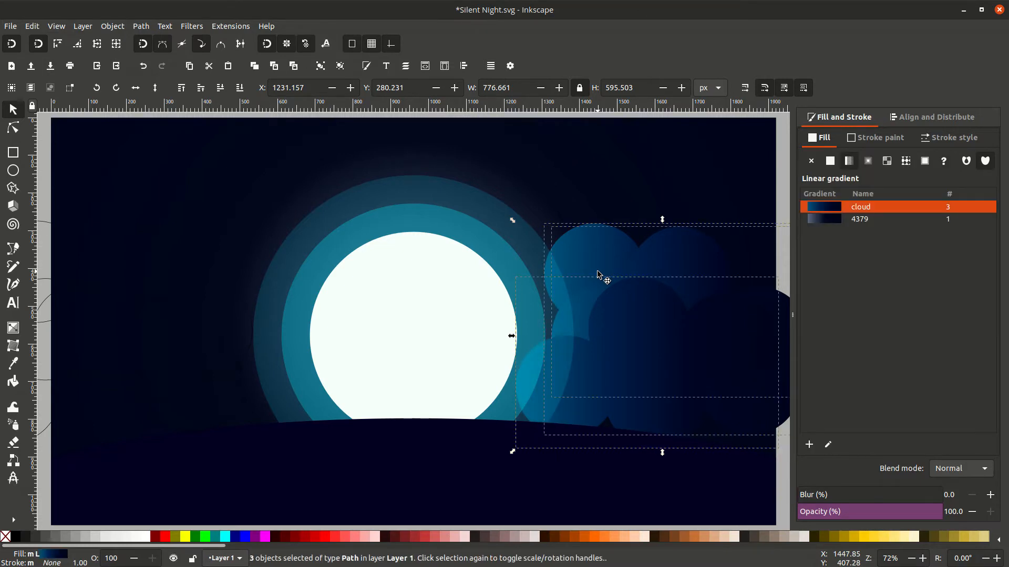
# Step: Rotate the rear 12-node cloud slightly clockwise and shift it a little down and right
pyautogui.click(780, 469)
pyautogui.click(763, 418)
pyautogui.click(763, 417)
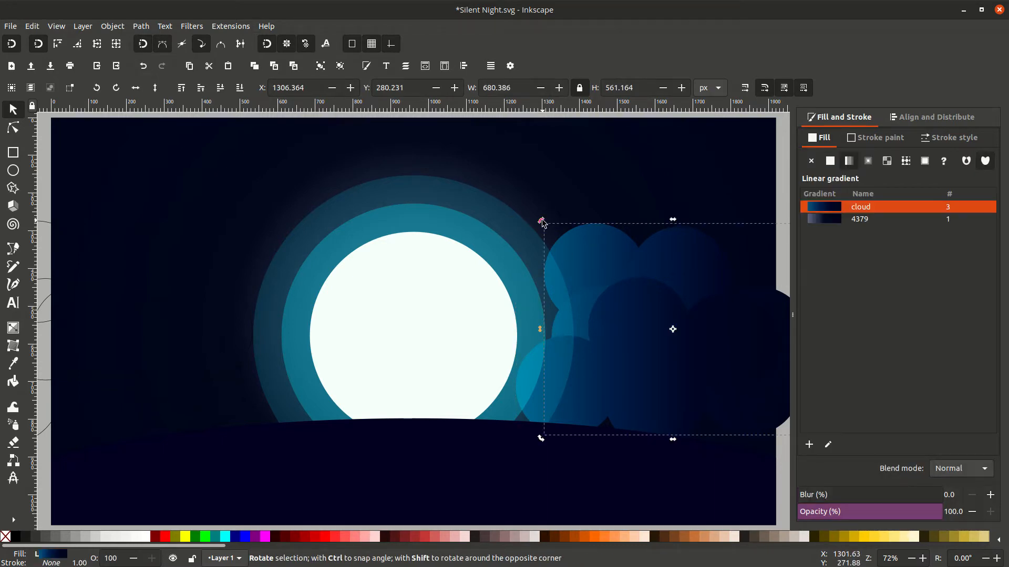
pyautogui.moveTo(542, 223); pyautogui.dragTo(576, 213)
pyautogui.moveTo(600, 237); pyautogui.dragTo(608, 256)
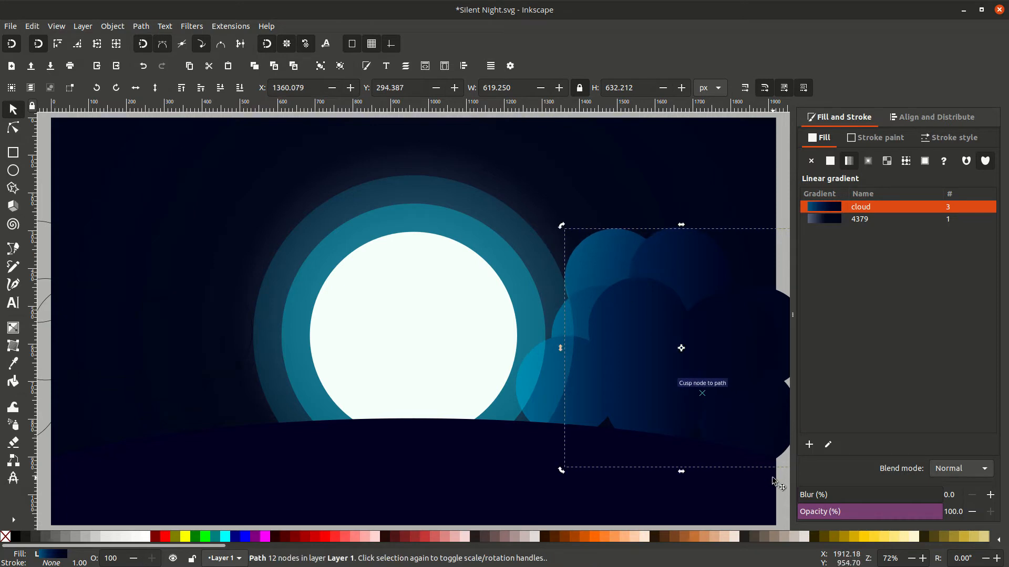
# Step: Shorten the gradients of the rotated rear cloud and the middle cloud by pulling their end points inward
pyautogui.moveTo(769, 502); pyautogui.dragTo(630, 500)
pyautogui.scroll(1, 601, 449)
pyautogui.click(546, 385)
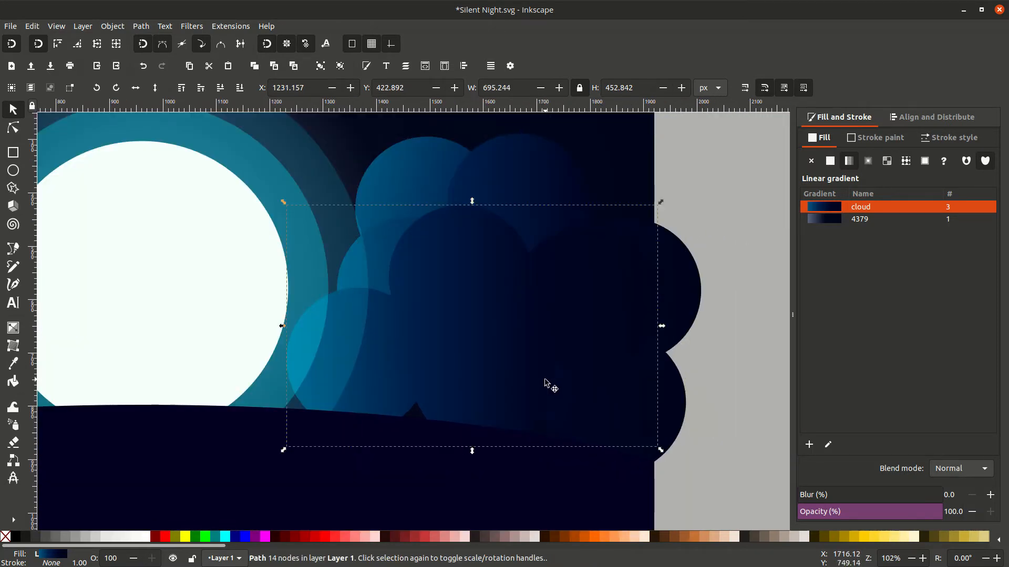
pyautogui.click(613, 412)
pyautogui.press('g')
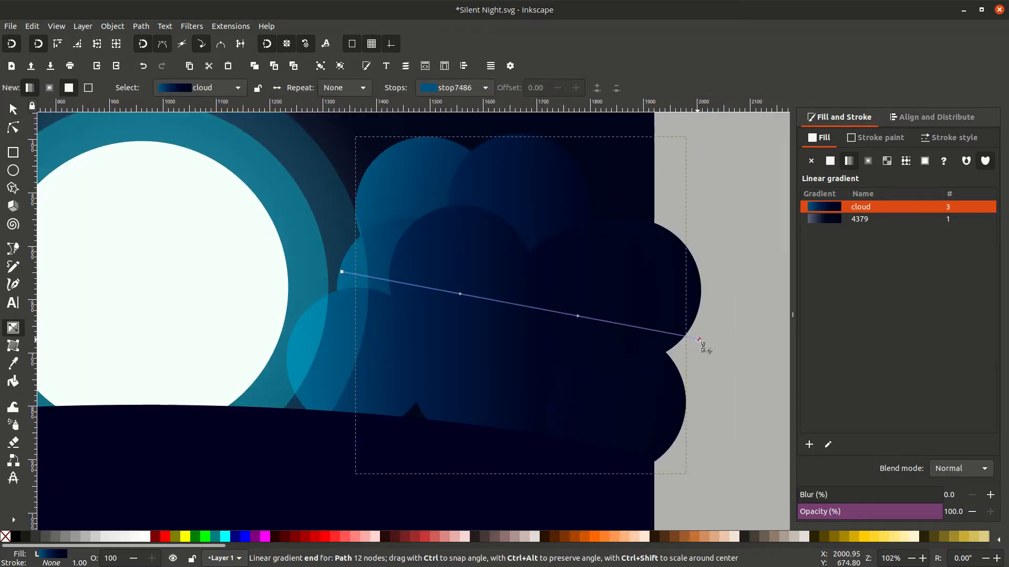
pyautogui.moveTo(683, 341); pyautogui.dragTo(616, 322)
pyautogui.press('s')
pyautogui.click(667, 276)
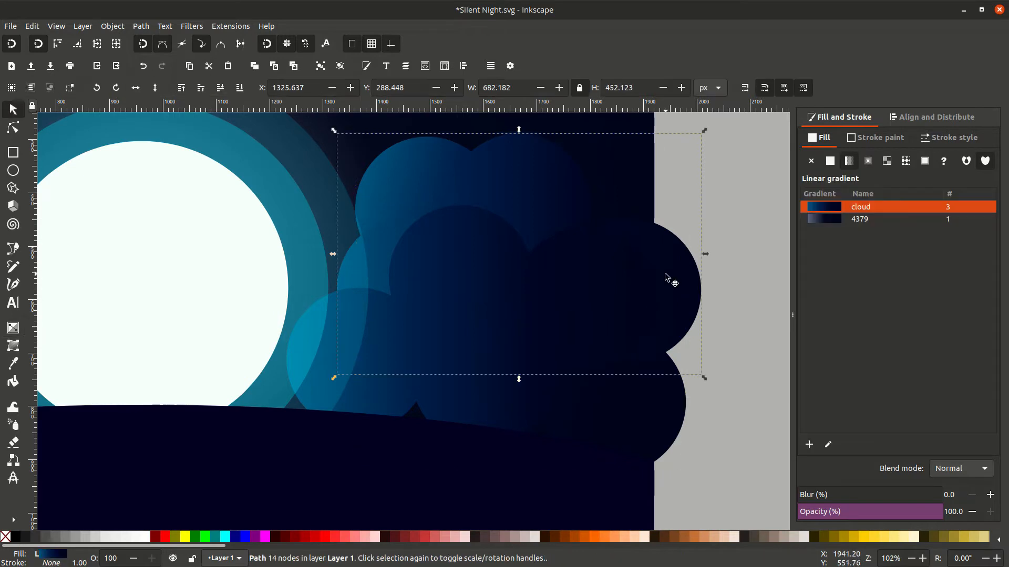
pyautogui.press('g')
pyautogui.moveTo(696, 254); pyautogui.dragTo(593, 227)
pyautogui.press('s')
# Step: Shorten the front cloud's gradient by pulling its end point inward
pyautogui.click(512, 313)
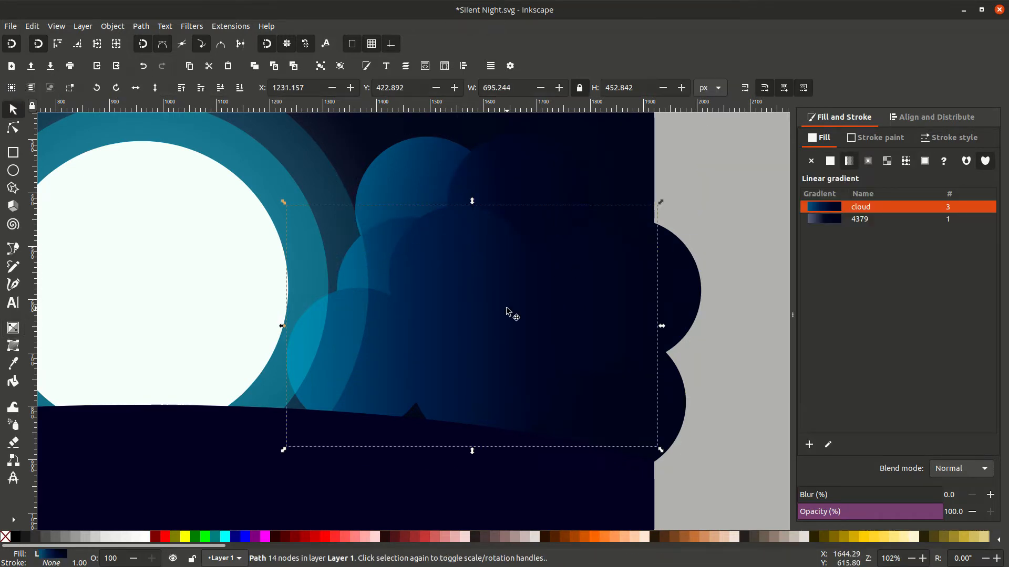
pyautogui.press('g')
pyautogui.moveTo(658, 327); pyautogui.dragTo(528, 315)
pyautogui.press('s')
pyautogui.click(652, 394)
pyautogui.press('g')
pyautogui.press('s')
pyautogui.click(738, 395)
pyautogui.press('5')
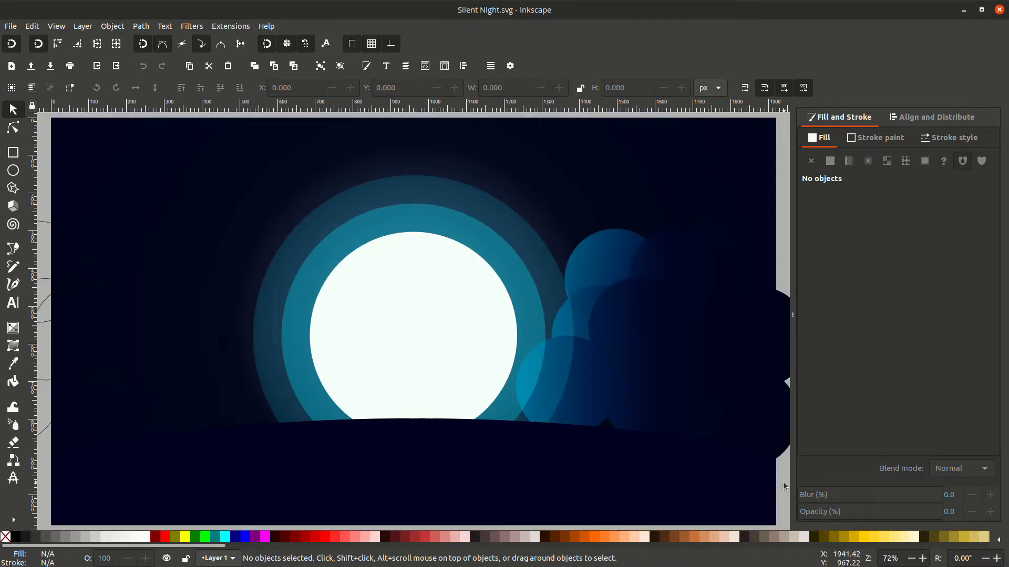
# Step: Move the front cloud off the page's right side and duplicate it
pyautogui.press('-')
pyautogui.press('-')
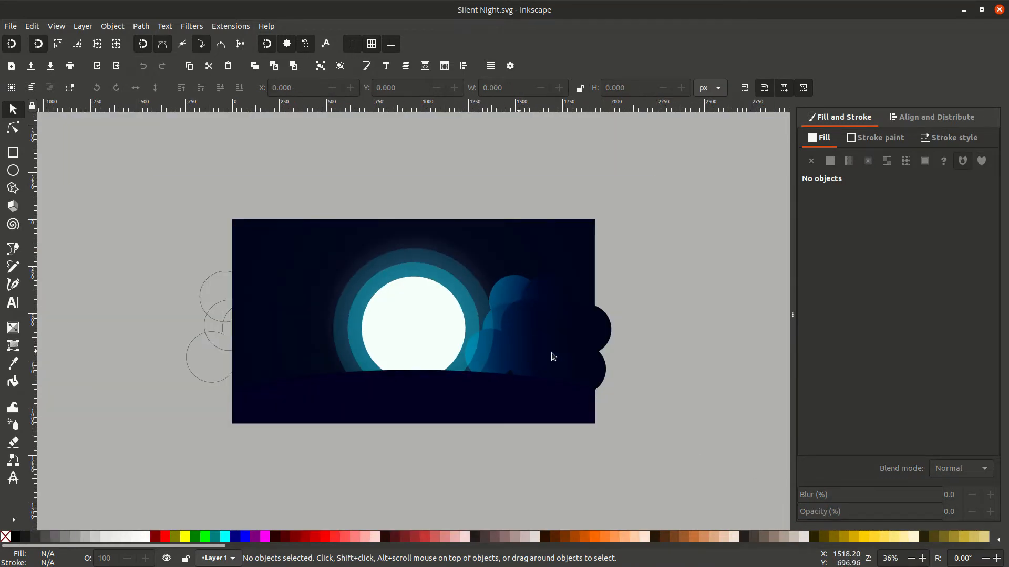
pyautogui.moveTo(552, 356); pyautogui.dragTo(699, 349)
pyautogui.rightClick(699, 348)
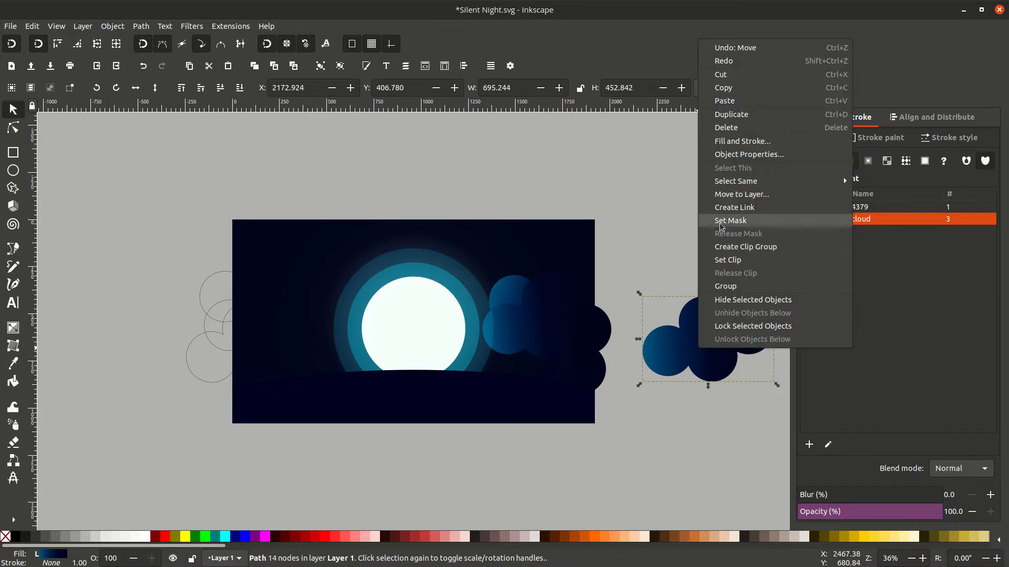
pyautogui.click(725, 115)
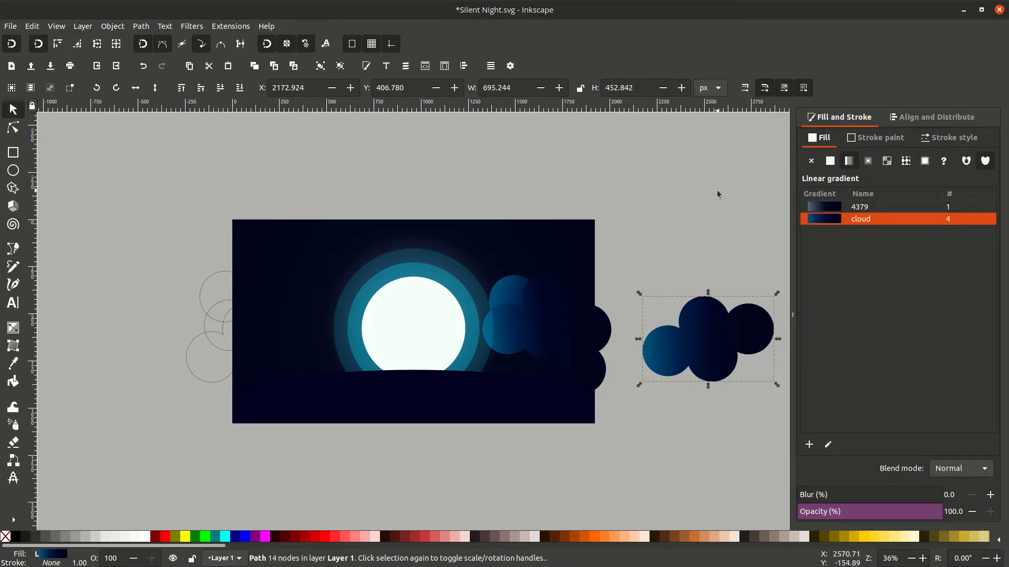
# Step: Fill the duplicated cloud with the ground's colour 030021 using the Dropper tool
pyautogui.click(13, 363)
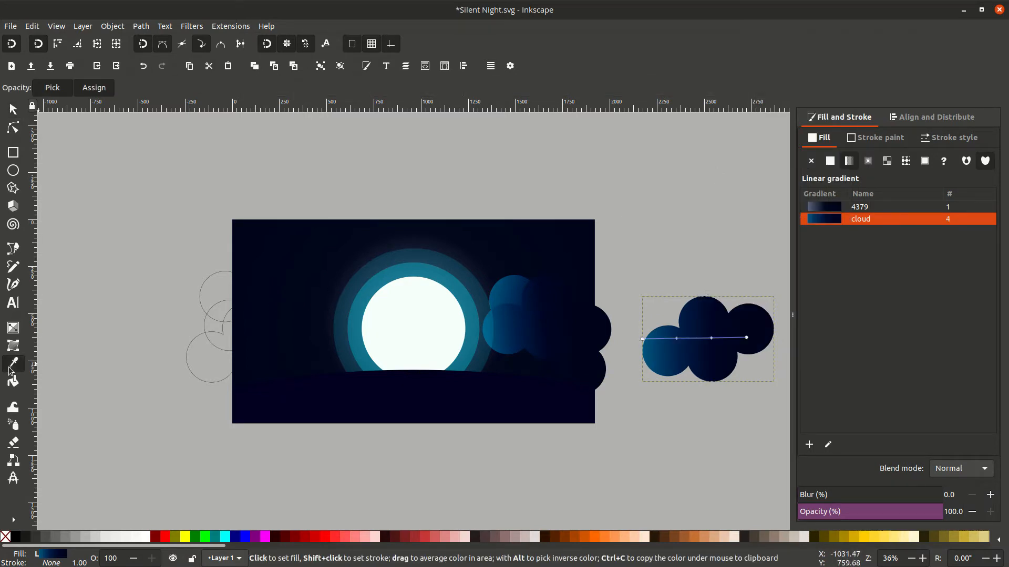
pyautogui.click(378, 393)
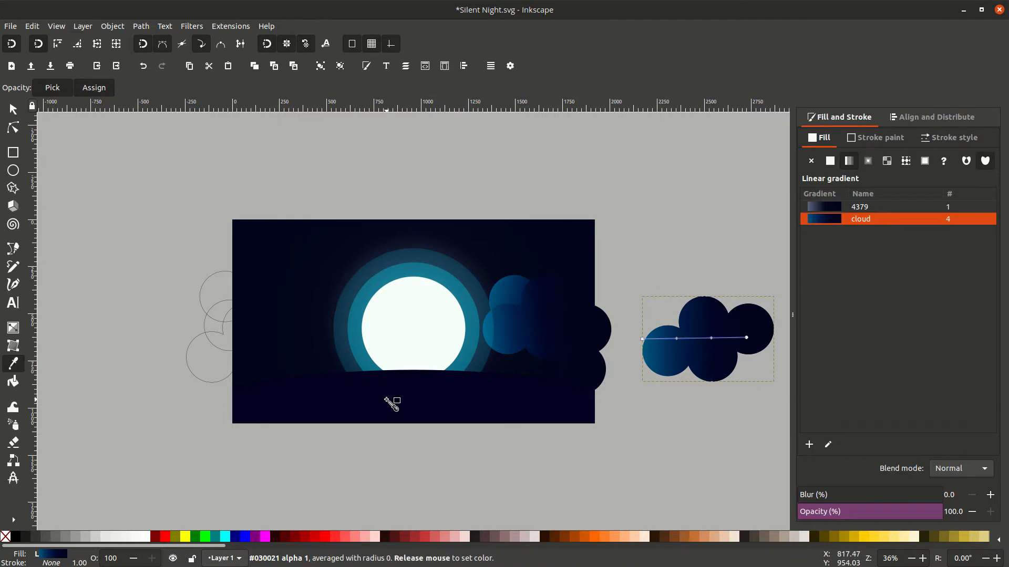
# Step: Blur the 030021 duplicate by 10% and lower it behind the gradient-filled front cloud
pyautogui.click(958, 495)
pyautogui.press('Return')
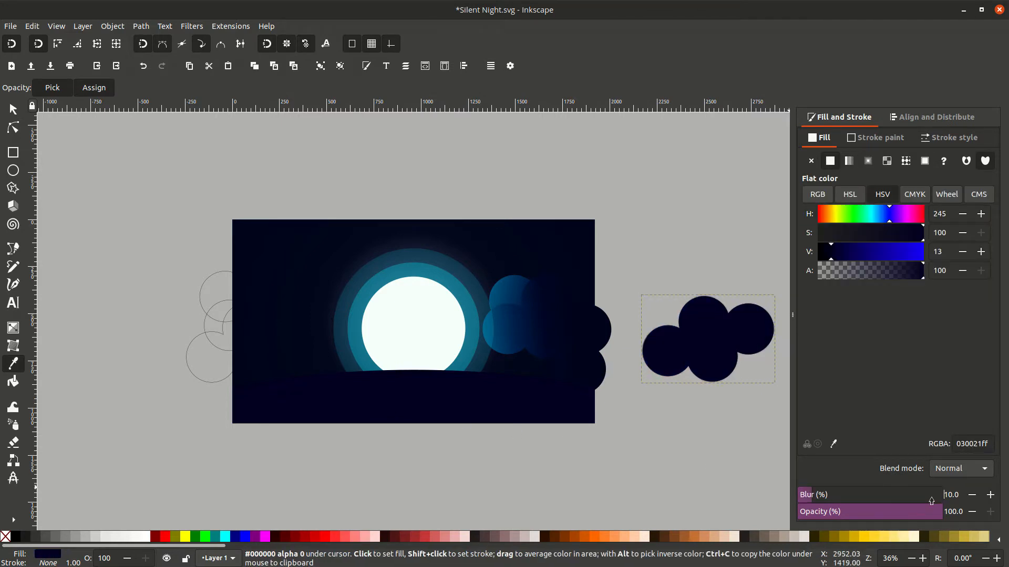
pyautogui.click(13, 109)
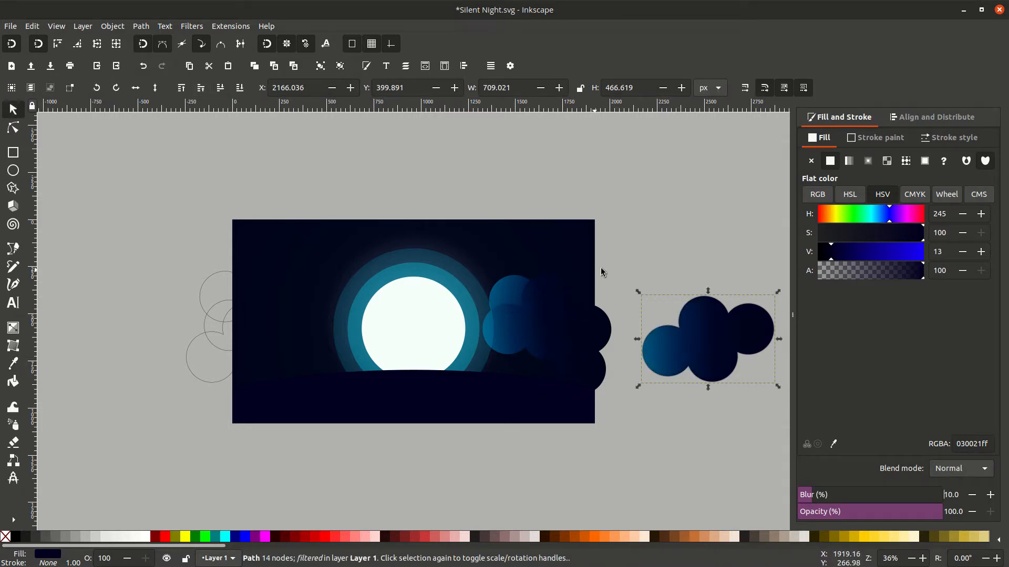
# Step: Move the front cloud together with its blurred duplicate back onto the page beside the moon, in front of the middle cloud
pyautogui.moveTo(617, 271); pyautogui.dragTo(764, 430)
pyautogui.moveTo(725, 336); pyautogui.dragTo(550, 353)
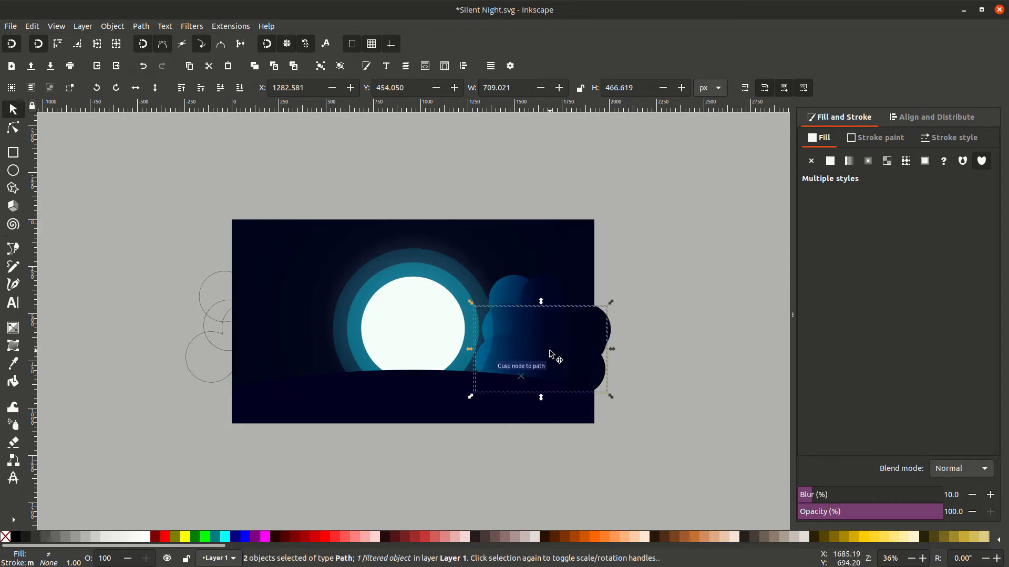
pyautogui.scroll(2, 552, 355)
pyautogui.scroll(1, 551, 356)
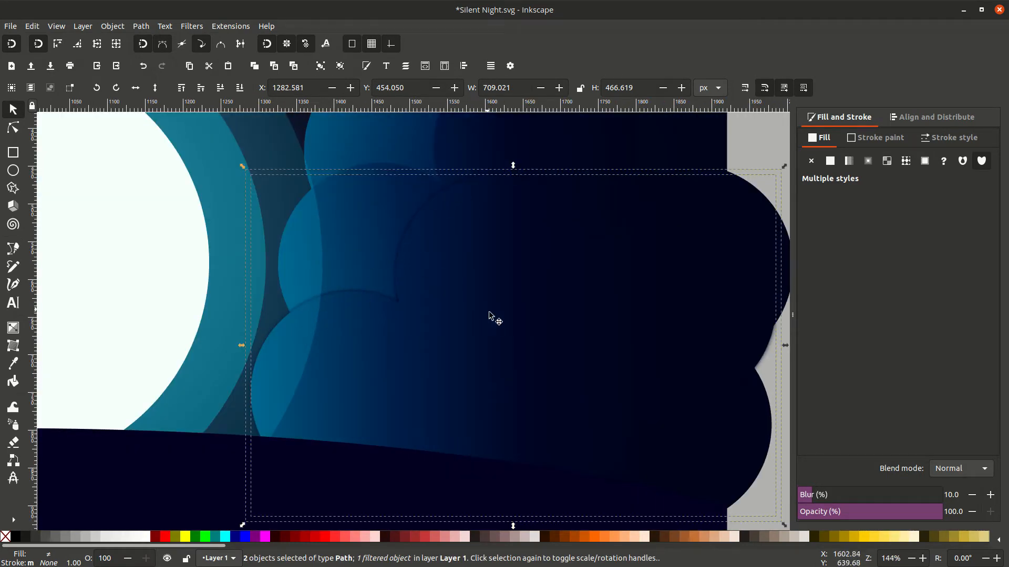
pyautogui.press('-')
pyautogui.press('-')
pyautogui.press('-')
pyautogui.click(653, 313)
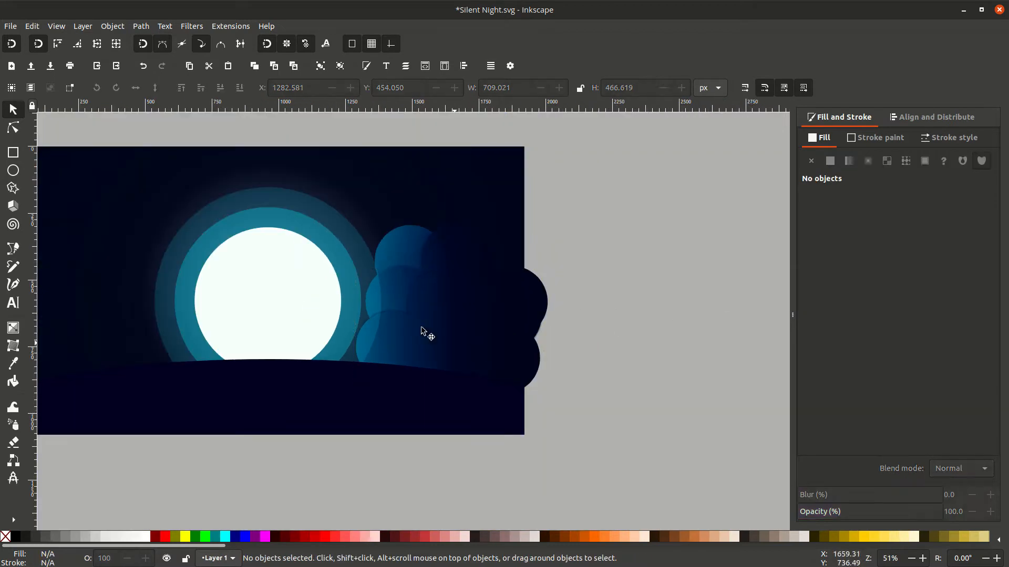
# Step: Duplicate the middle cloud and fill the copy with the ground's colour 030021 using the Dropper tool
pyautogui.click(399, 286)
pyautogui.hotkey('ctrl', 'd')
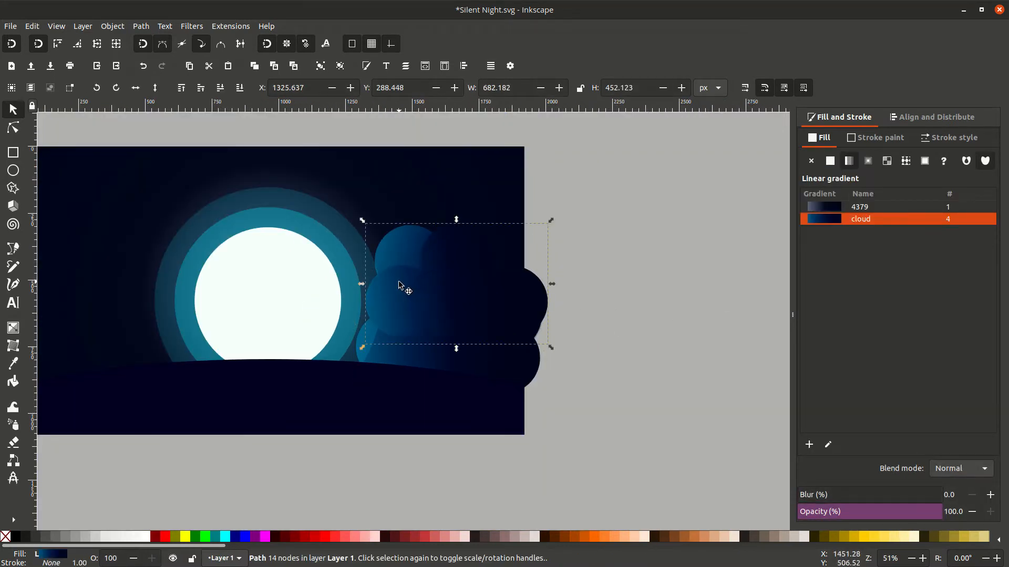
pyautogui.press('d')
pyautogui.click(406, 398)
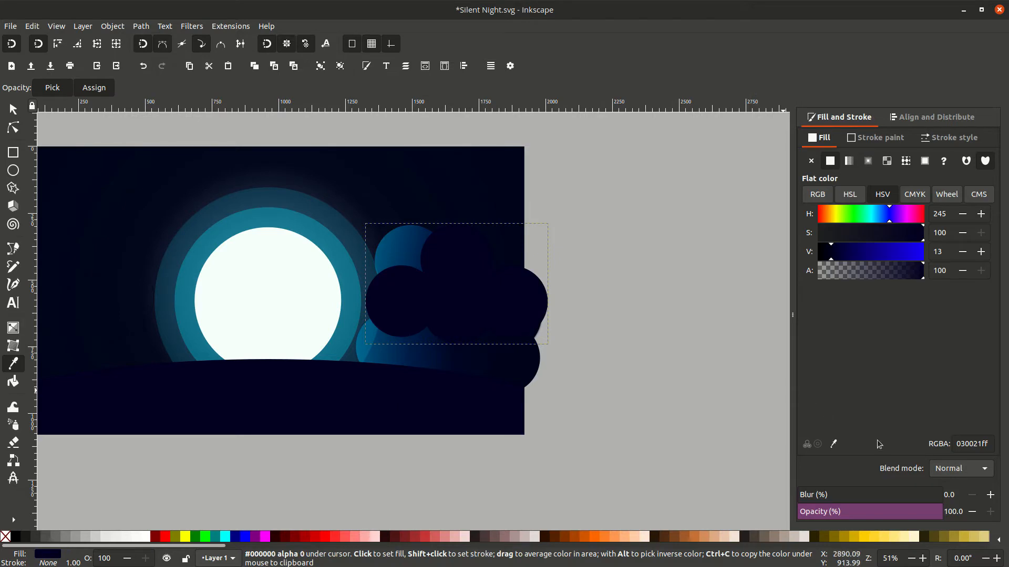
# Step: Blur the middle cloud's dark duplicate by 10% and lower it behind the gradient-filled middle cloud
pyautogui.moveTo(960, 500); pyautogui.dragTo(940, 497)
pyautogui.press('Return')
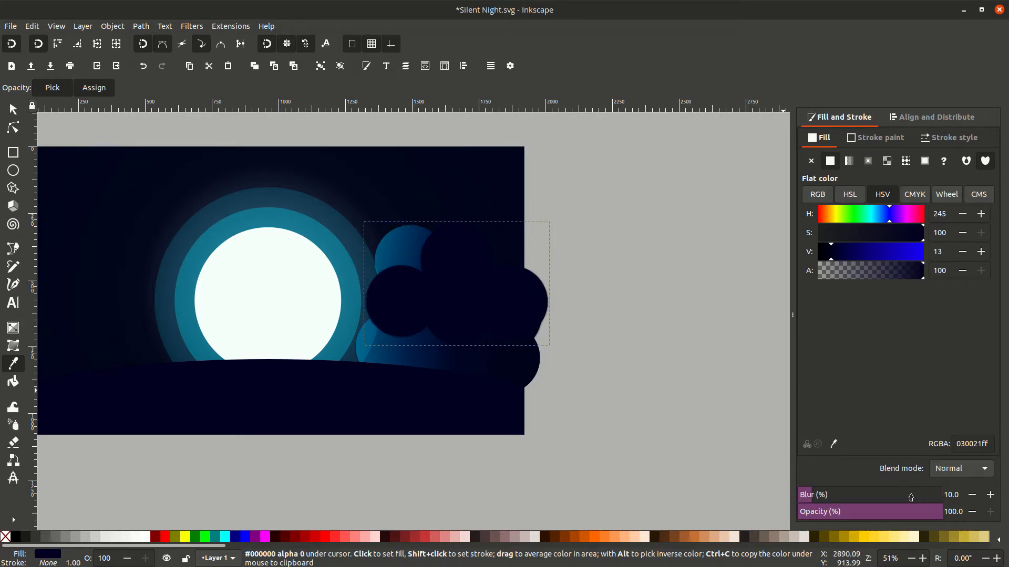
pyautogui.press('Escape')
pyautogui.press('s')
pyautogui.click(441, 315)
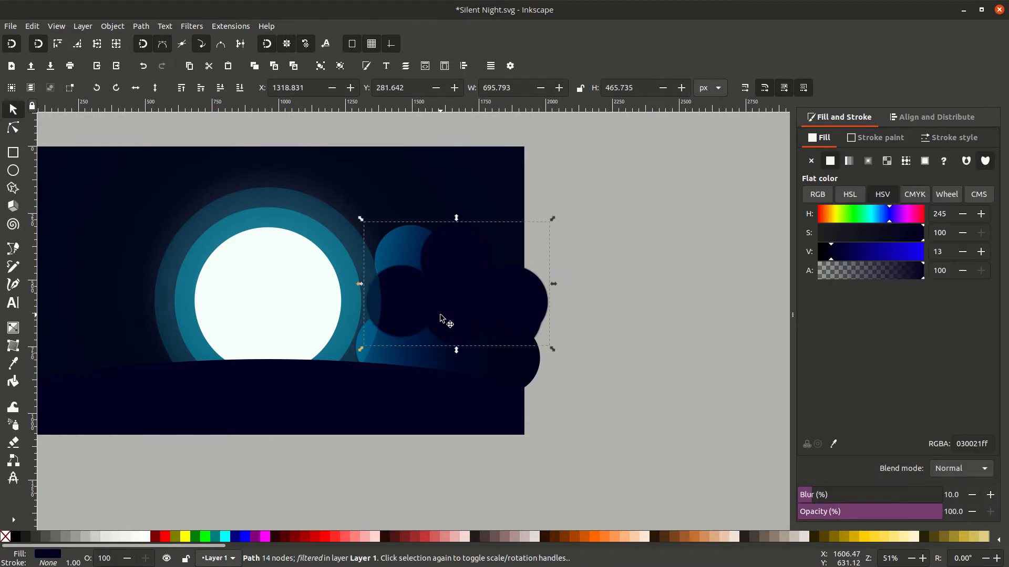
pyautogui.scroll(1, 411, 278)
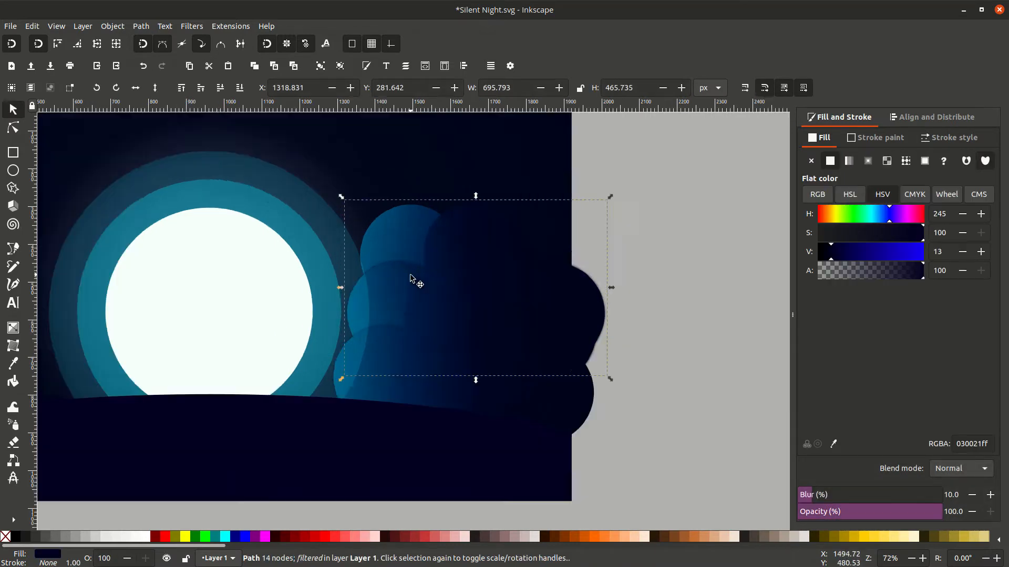
pyautogui.scroll(2, 410, 277)
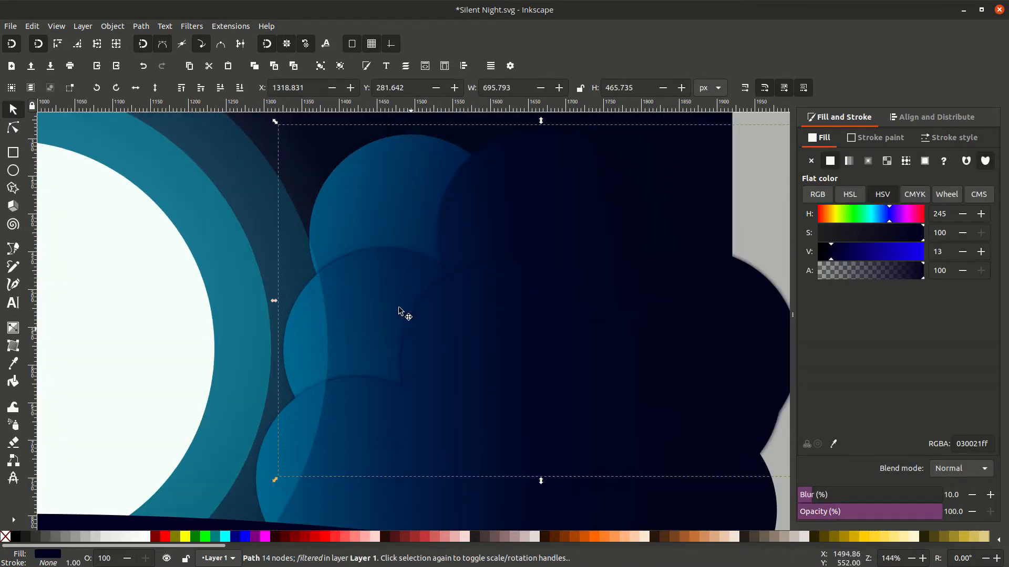
pyautogui.press('-')
pyautogui.press('-')
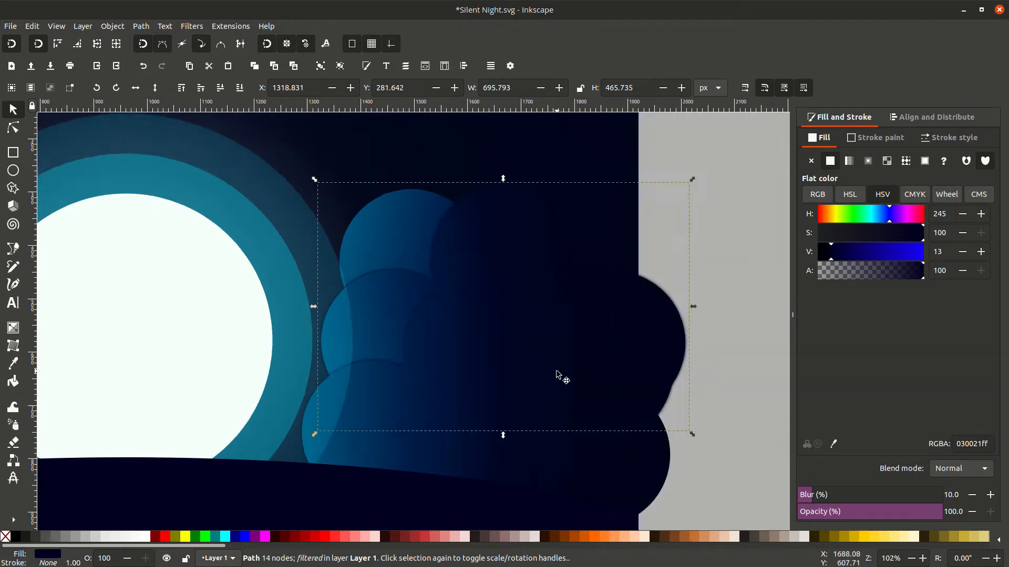
pyautogui.hscroll(-5, 582, 407)
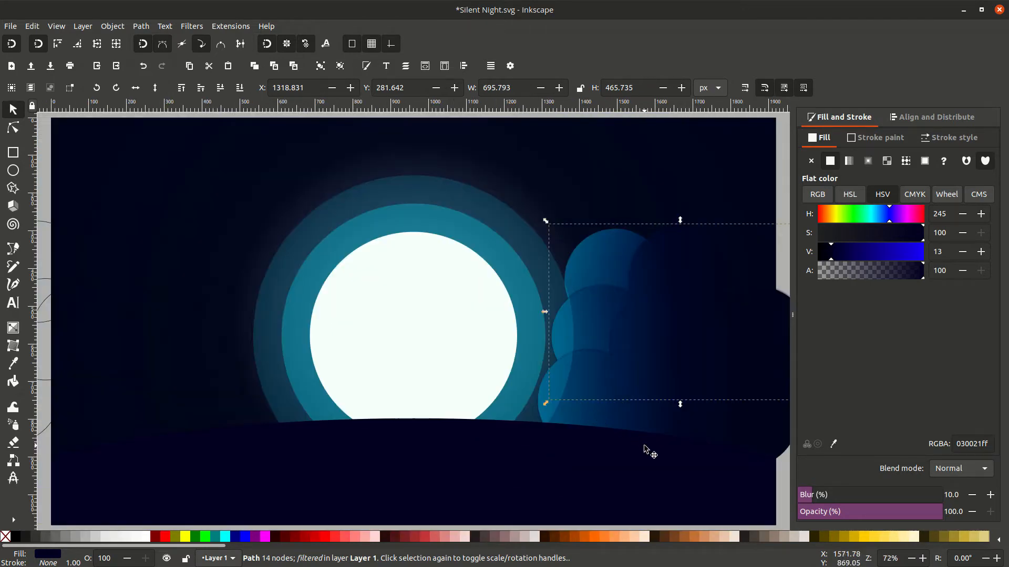
# Step: Preview the whole scene in grayscale with nothing selected, and return to the normal colour display
pyautogui.press('Escape')
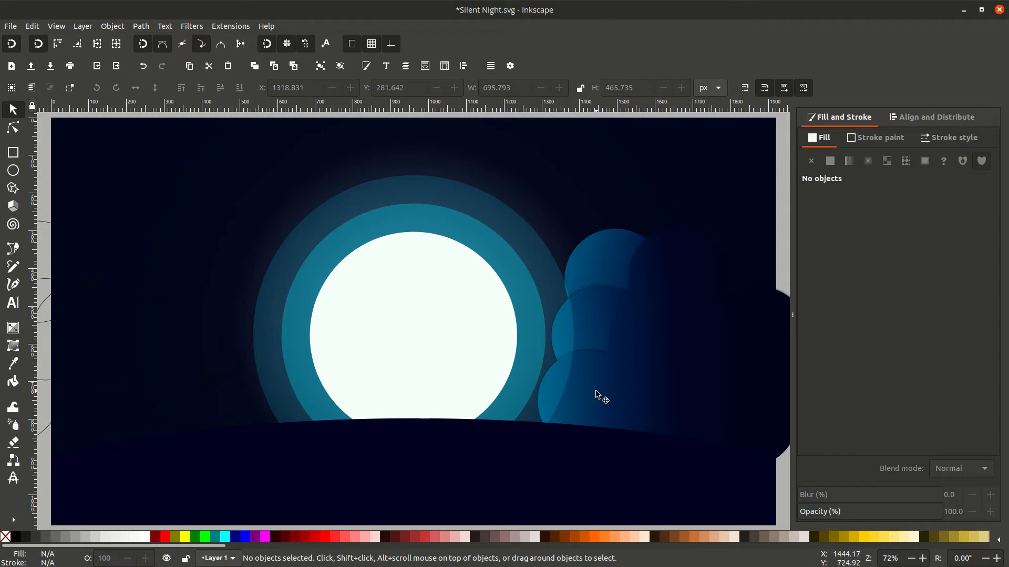
pyautogui.press('alt+KP_5')
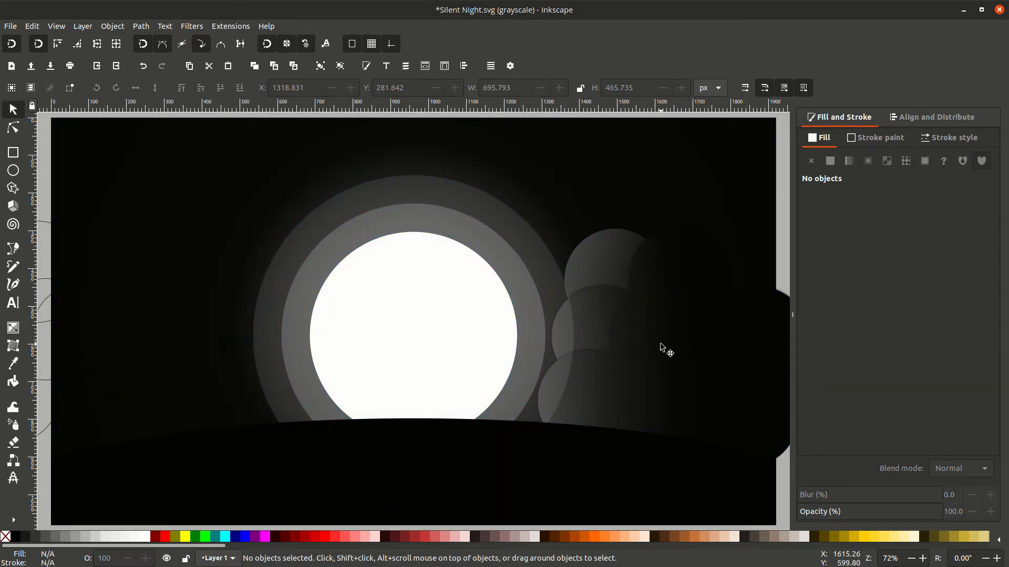
pyautogui.press('alt+KP_5')
# Step: Tilt the rear cloud's linear gradient by moving its dark end point up and inward
pyautogui.click(679, 354)
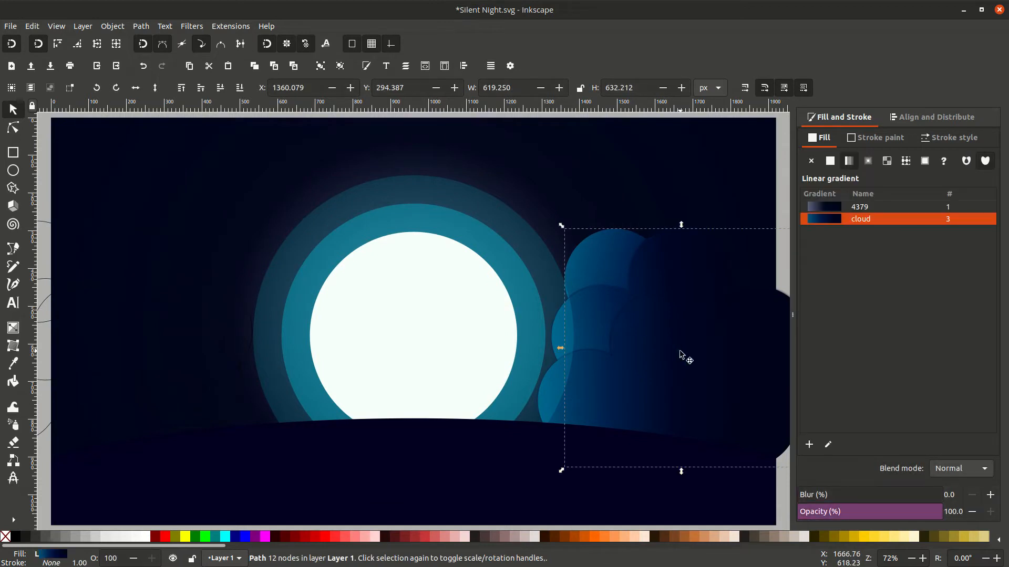
pyautogui.press('g')
pyautogui.moveTo(754, 367); pyautogui.dragTo(684, 266)
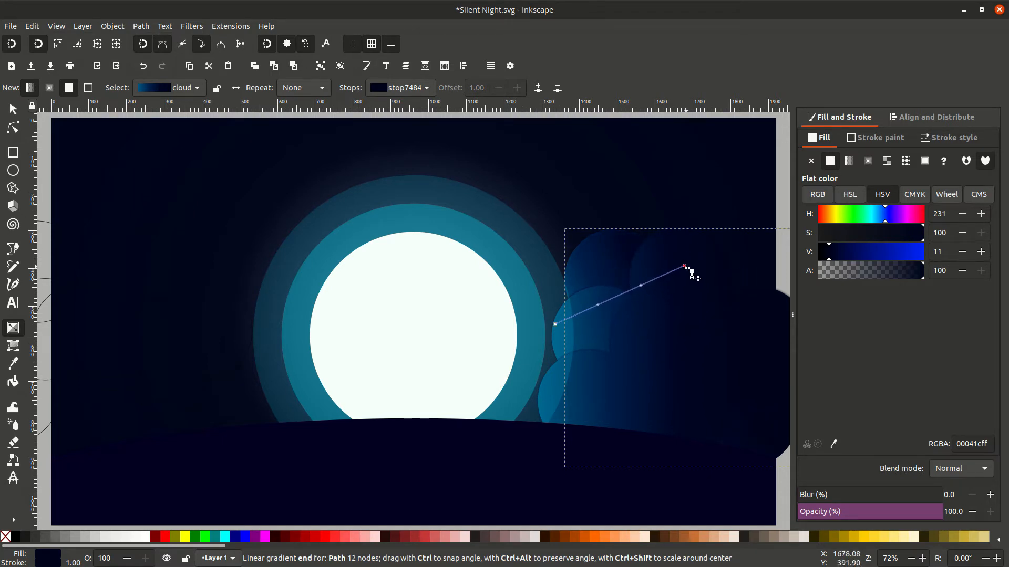
pyautogui.click(699, 317)
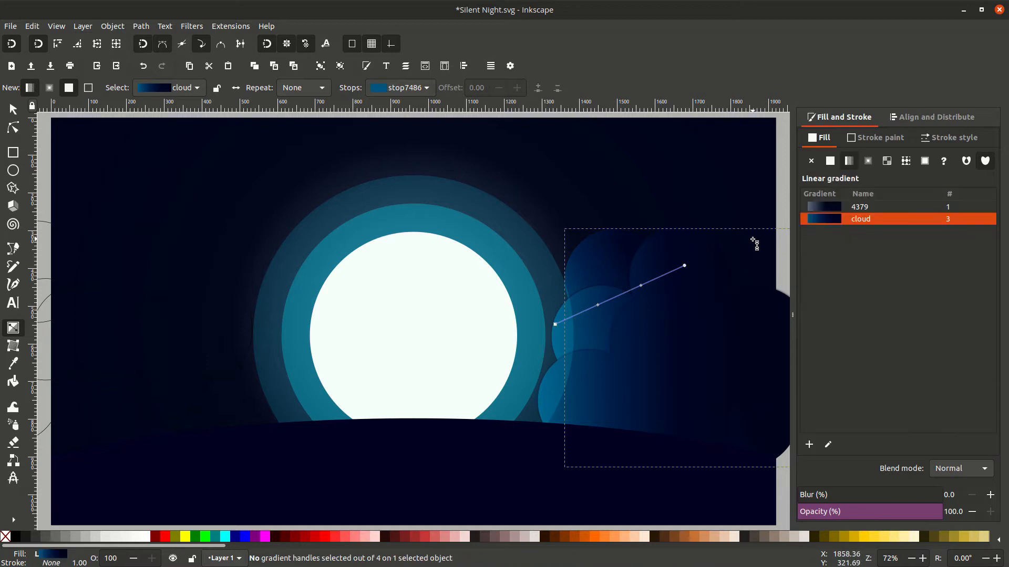
pyautogui.press('Escape')
pyautogui.press('s')
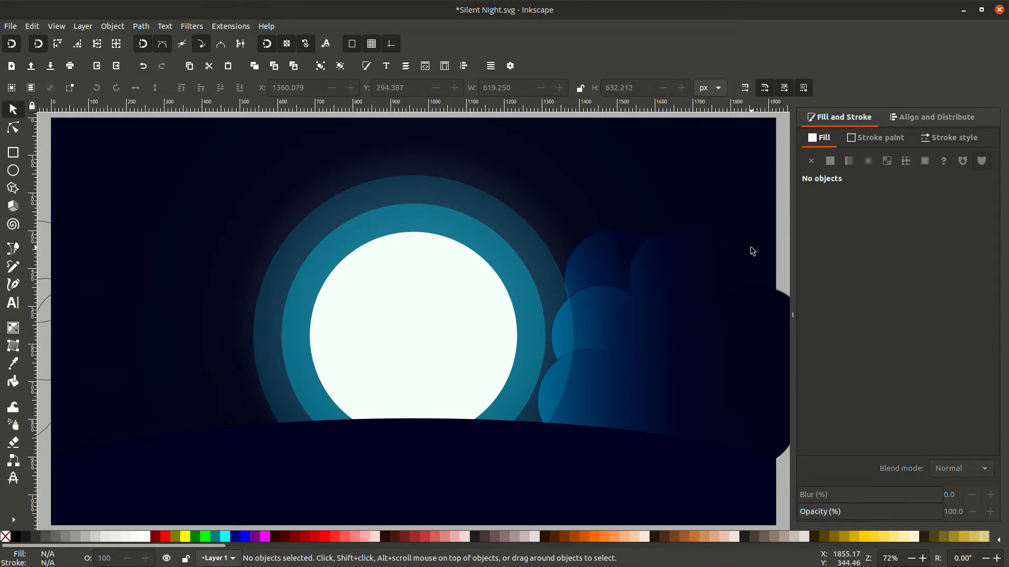
# Step: Move the front cloud together with its blurred shadow off the page's right side
pyautogui.press('-')
pyautogui.press('-')
pyautogui.click(558, 351)
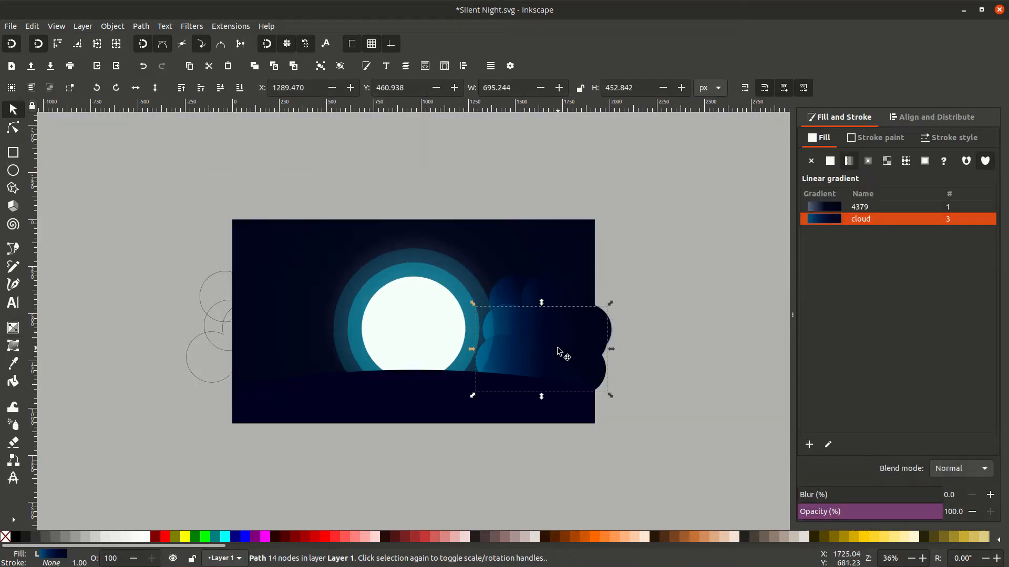
pyautogui.keyDown('alt'); pyautogui.keyDown('shift'); pyautogui.click(559, 352); pyautogui.keyUp('shift'); pyautogui.keyUp('alt')
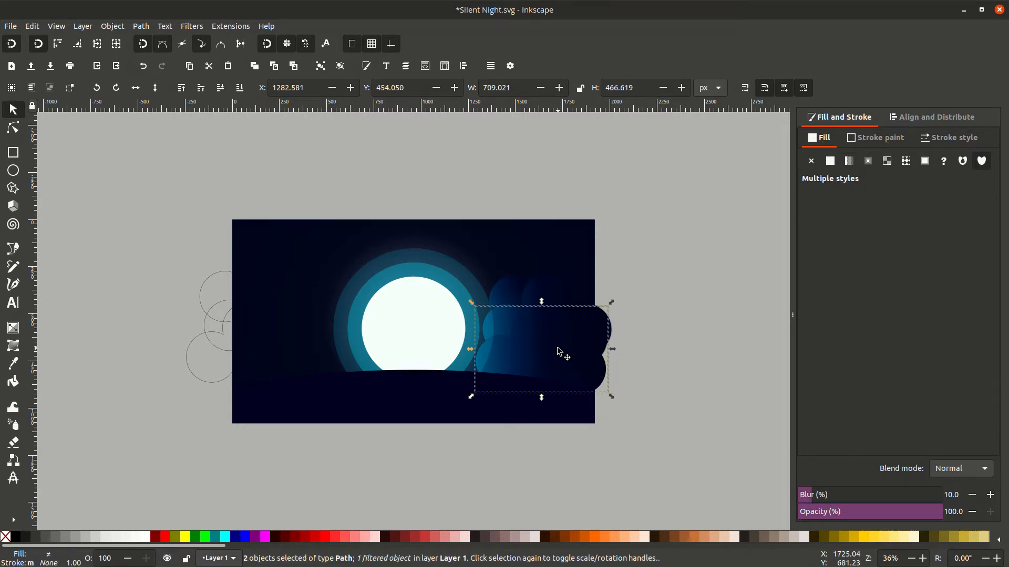
pyautogui.moveTo(552, 353); pyautogui.dragTo(480, 389)
pyautogui.scroll(3, 479, 389)
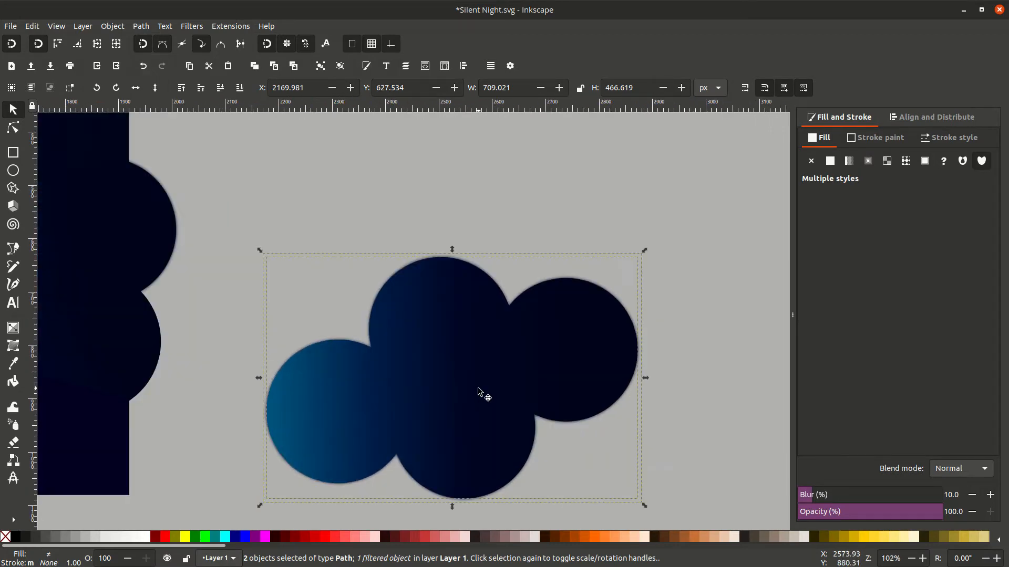
# Step: Change the front cloud's fill to a radial gradient using the cloud gradient
pyautogui.click(709, 351)
pyautogui.click(533, 365)
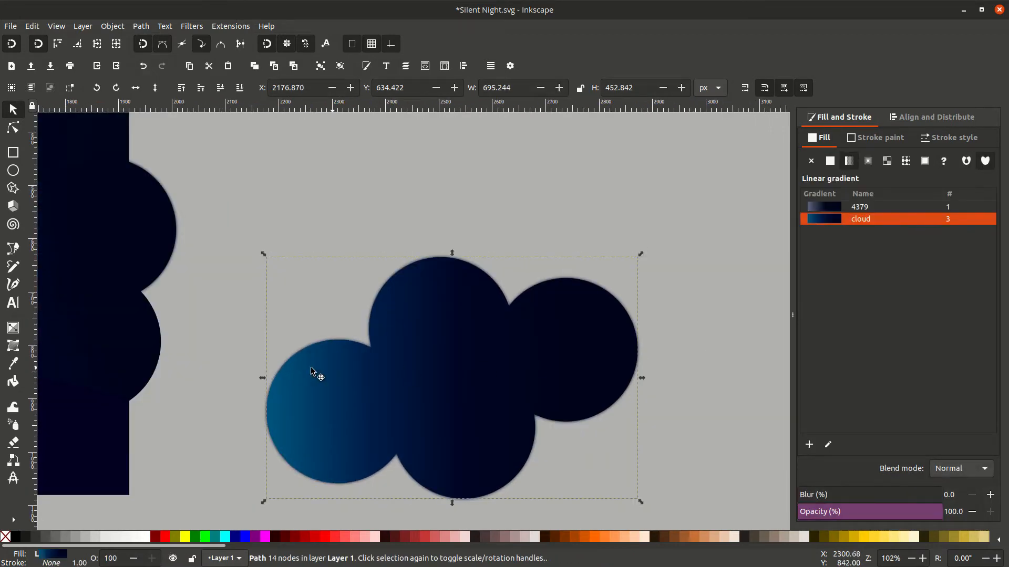
pyautogui.click(14, 328)
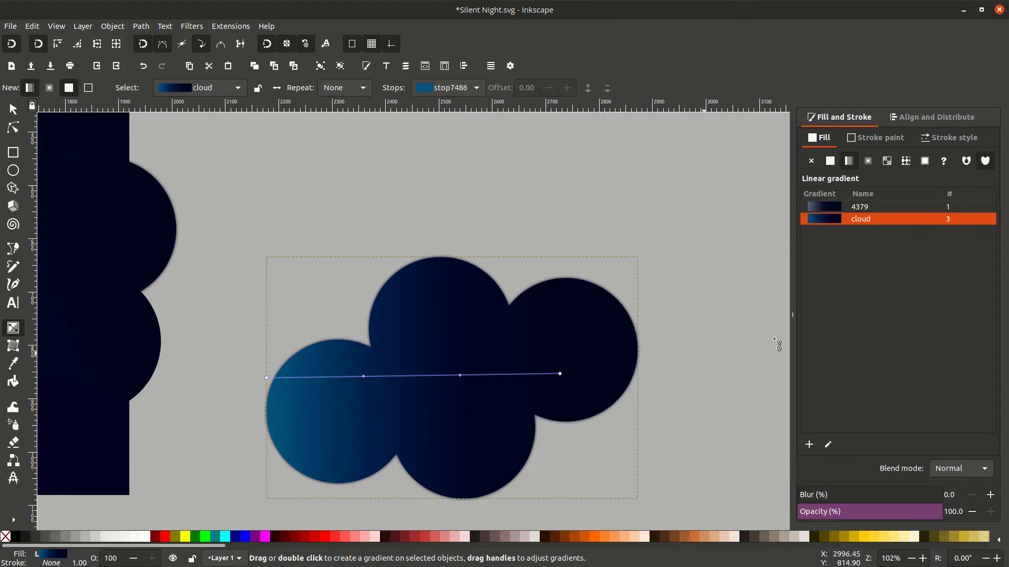
pyautogui.click(868, 161)
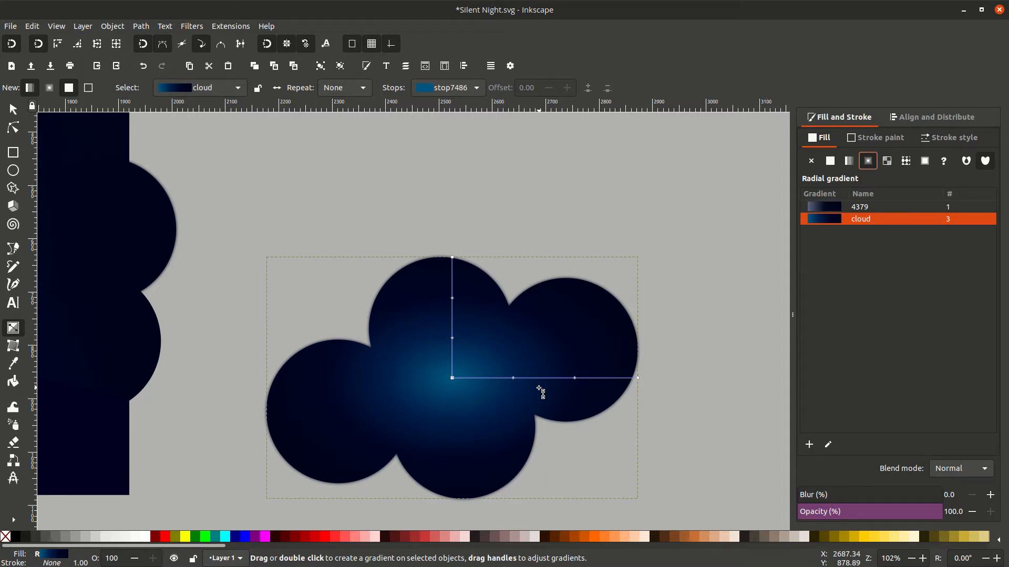
pyautogui.press('Escape')
pyautogui.press('s')
# Step: Place a horizontal guide at the top edge of a temporary copy of the cloud rotated 90° counter-clockwise
pyautogui.rightClick(454, 380)
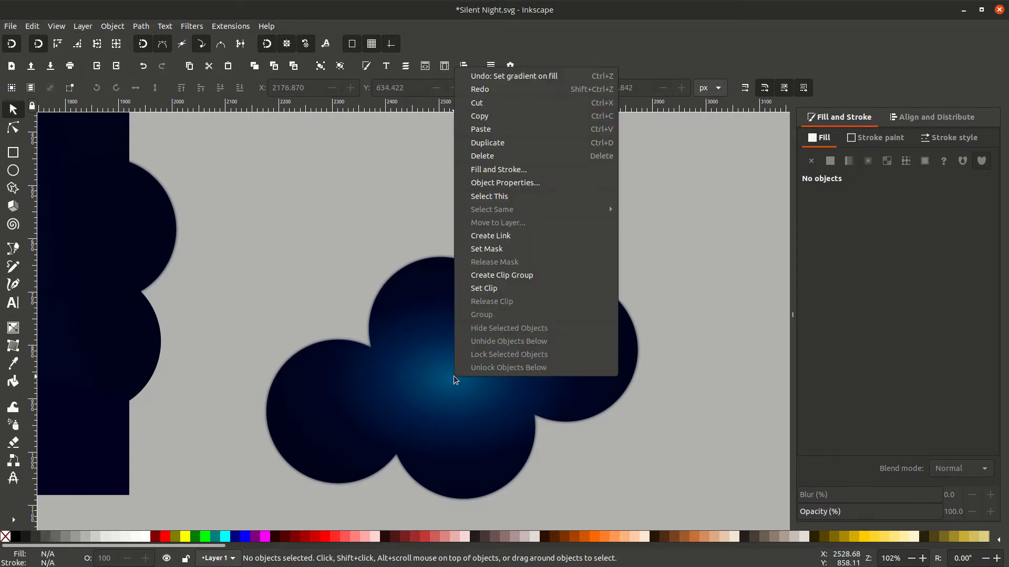
pyautogui.click(525, 142)
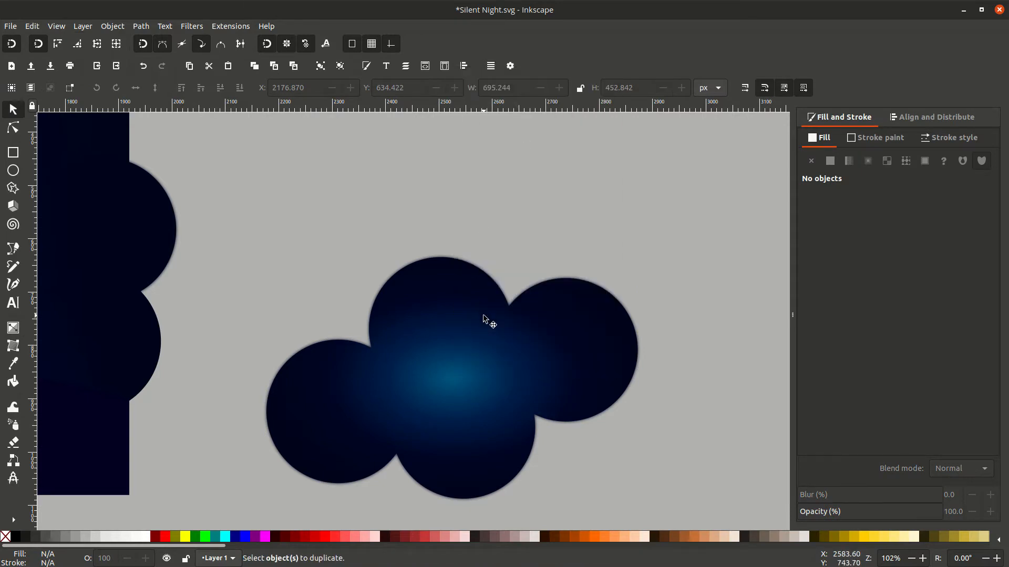
pyautogui.click(411, 324)
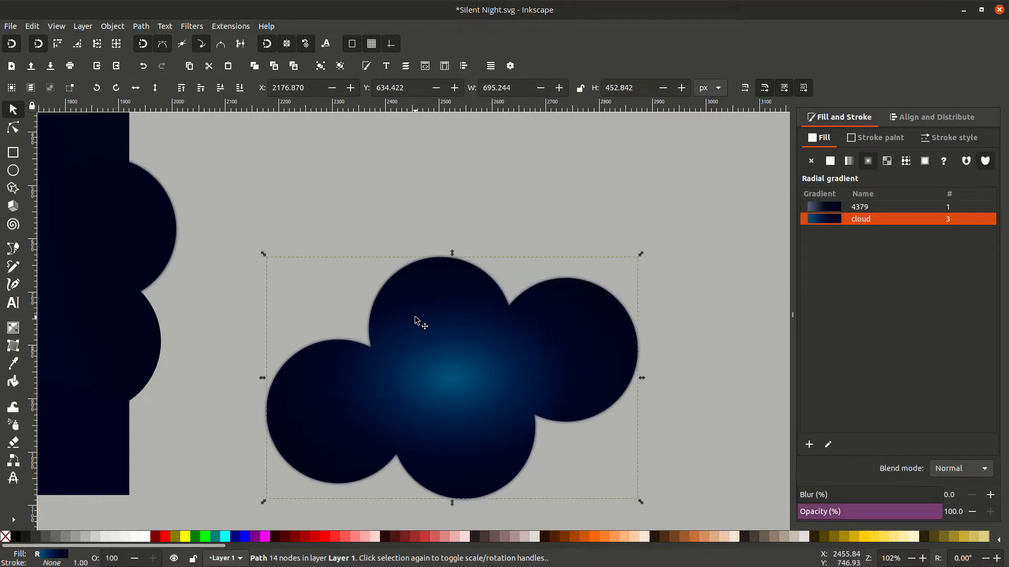
pyautogui.hotkey('ctrl', 'd')
pyautogui.click(97, 88)
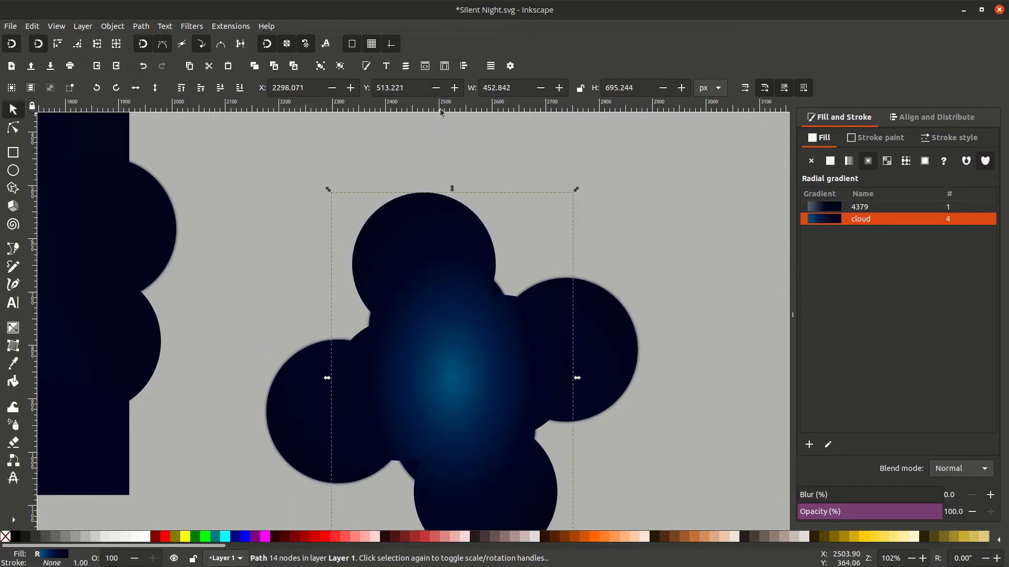
pyautogui.moveTo(443, 110); pyautogui.dragTo(454, 196)
pyautogui.press('Delete')
# Step: Extend the vertical radius of the front cloud's radial gradient up to the horizontal guide
pyautogui.click(470, 374)
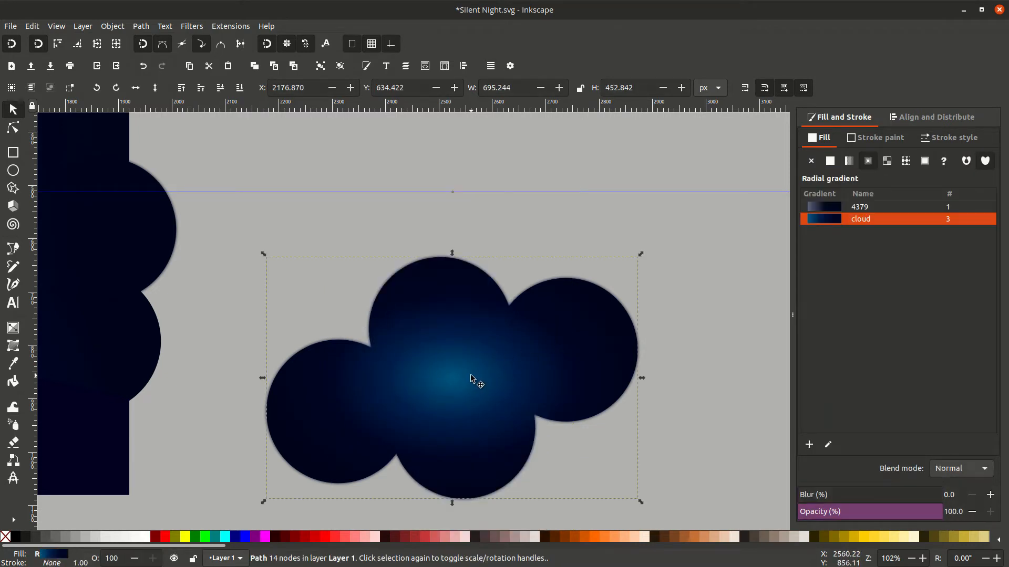
pyautogui.press('g')
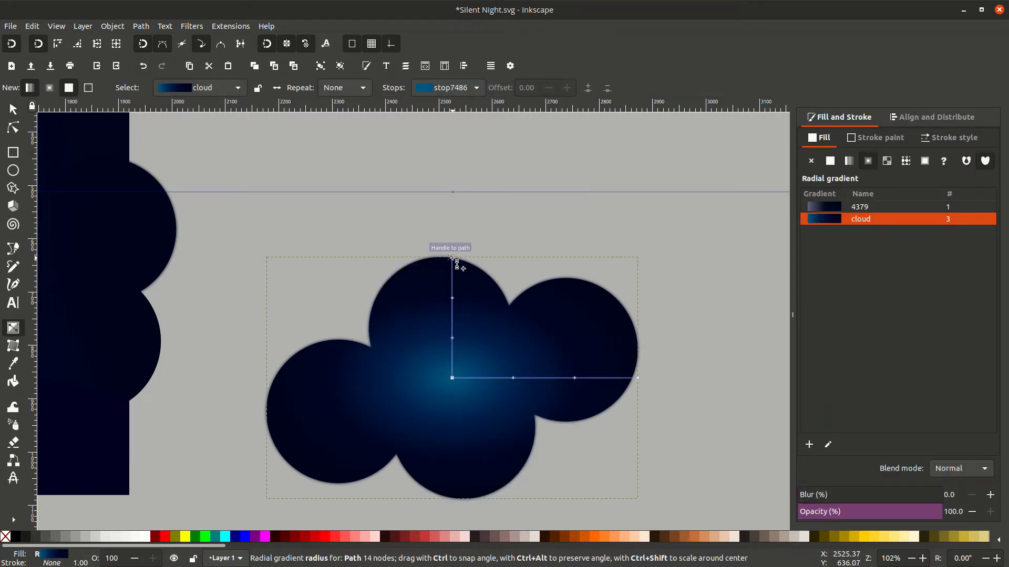
pyautogui.moveTo(453, 259); pyautogui.dragTo(457, 196)
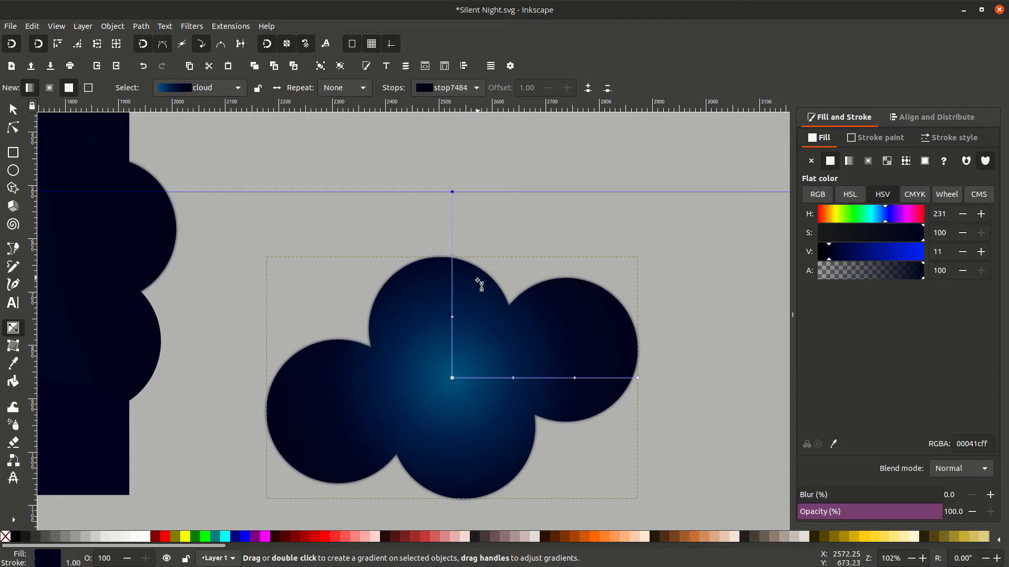
pyautogui.click(483, 307)
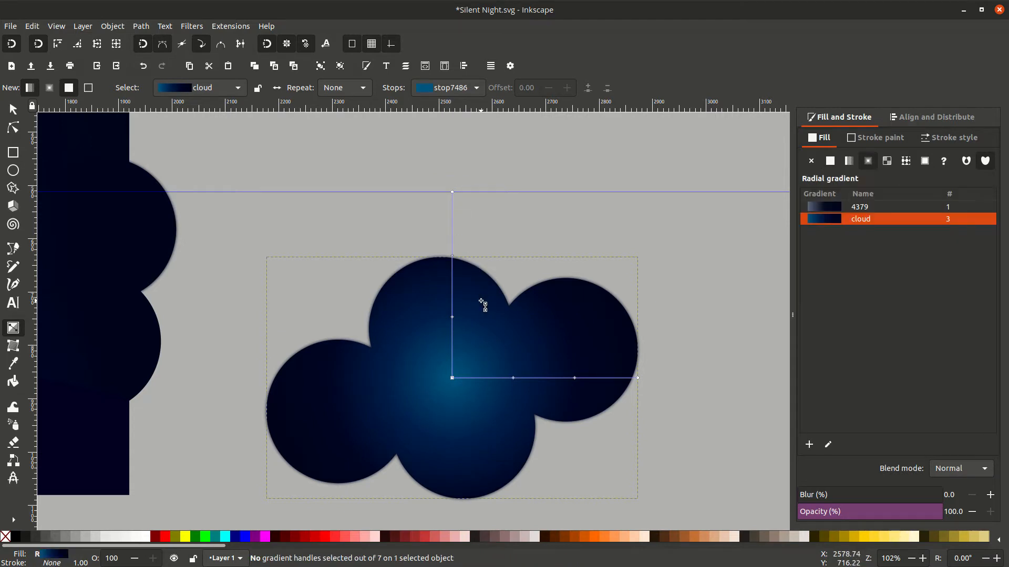
pyautogui.press('Escape')
pyautogui.press('s')
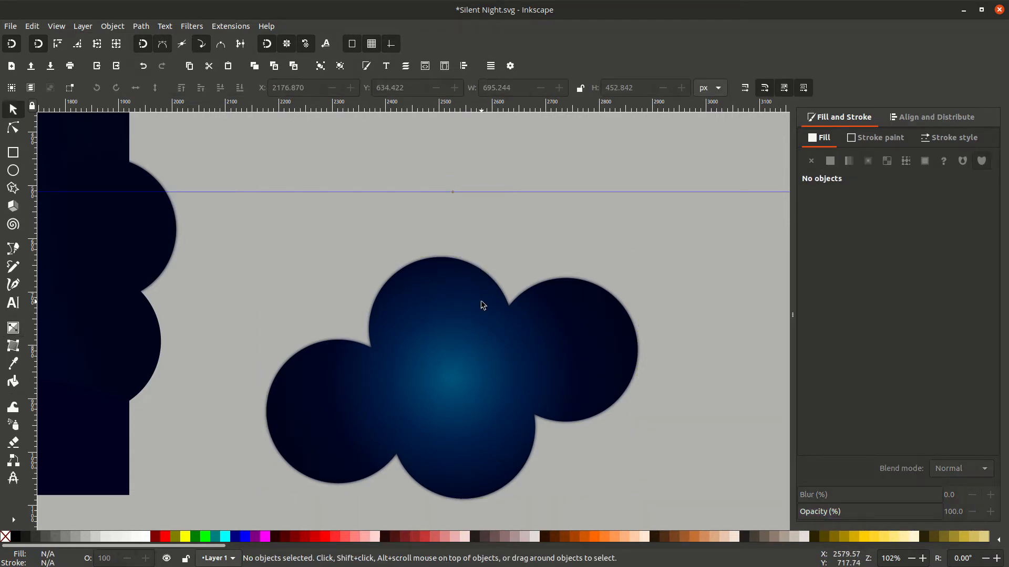
pyautogui.press('-')
pyautogui.press('-')
pyautogui.moveTo(468, 333); pyautogui.dragTo(630, 337)
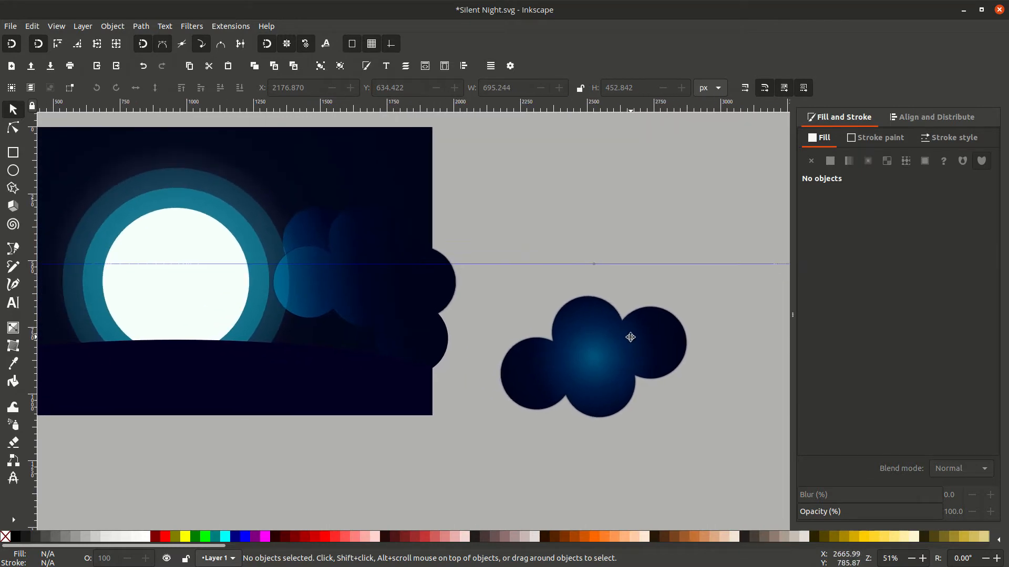
# Step: Move the front cloud together with its blurred shadow back onto the page, beside the moon at the lower right of the scene
pyautogui.click(596, 364)
pyautogui.press('g')
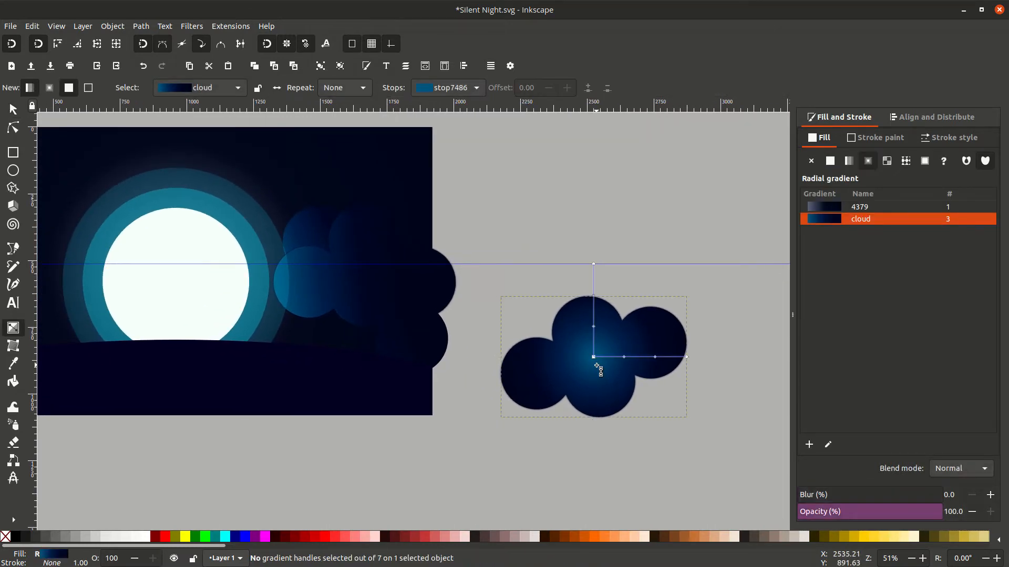
pyautogui.press('Escape')
pyautogui.press('s')
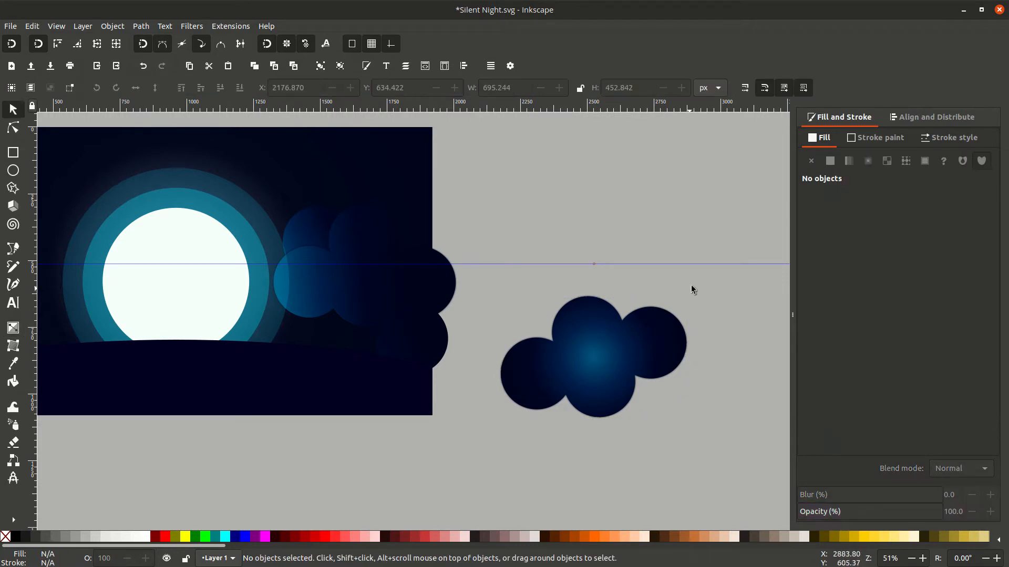
pyautogui.moveTo(707, 276); pyautogui.dragTo(531, 460)
pyautogui.moveTo(595, 363); pyautogui.dragTo(354, 340)
pyautogui.scroll(1, 340, 326)
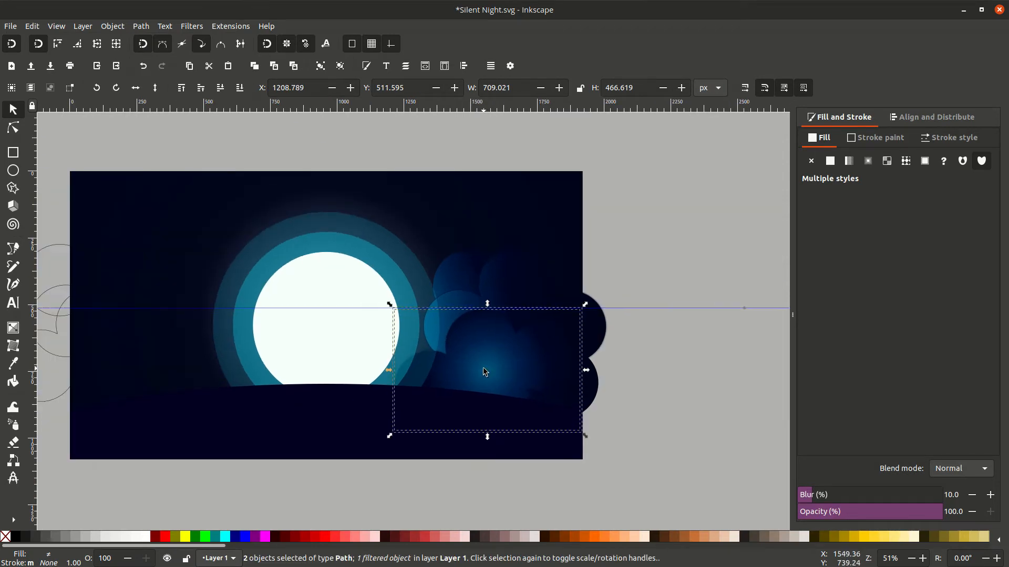
pyautogui.scroll(1, 483, 367)
pyautogui.scroll(1, 496, 367)
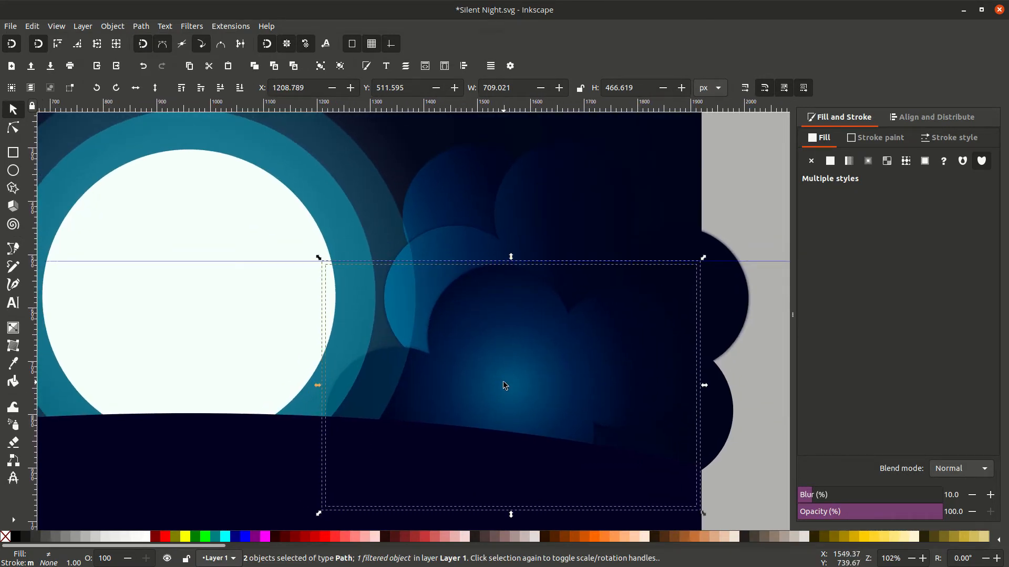
# Step: Move the centre of the front cloud's radial gradient to the centre of the moon
pyautogui.press('Escape')
pyautogui.click(503, 382)
pyautogui.press('g')
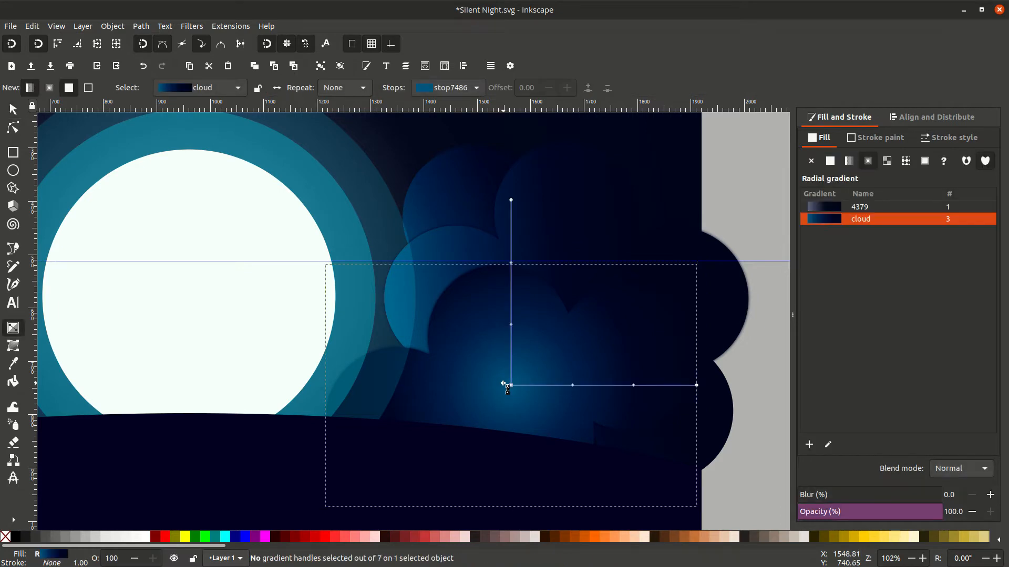
pyautogui.moveTo(513, 387); pyautogui.dragTo(197, 301)
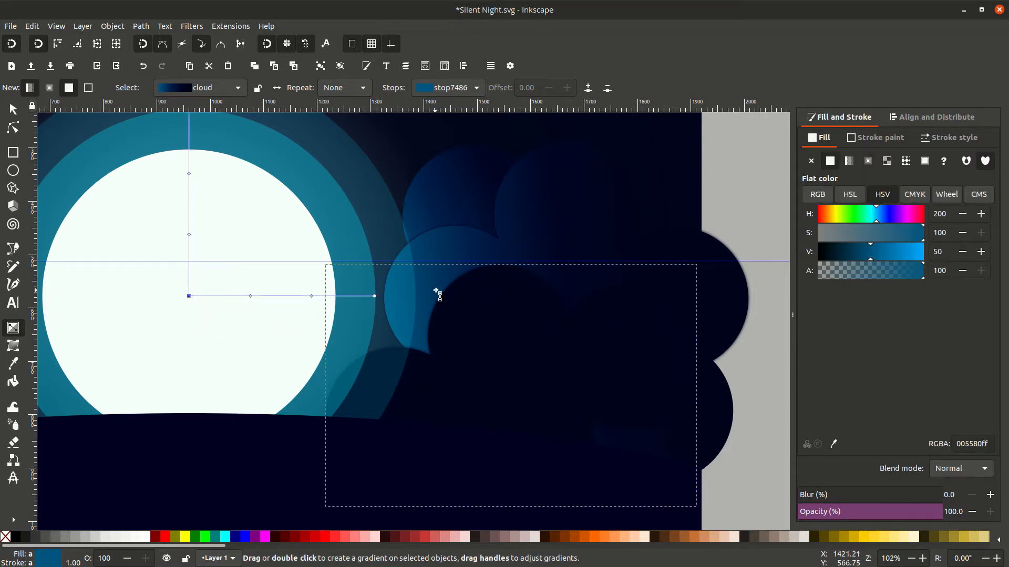
# Step: Scale both radii of the front cloud's radial gradient together until they reach the distance of the cloud's right edge
pyautogui.scroll(4, 443, 301)
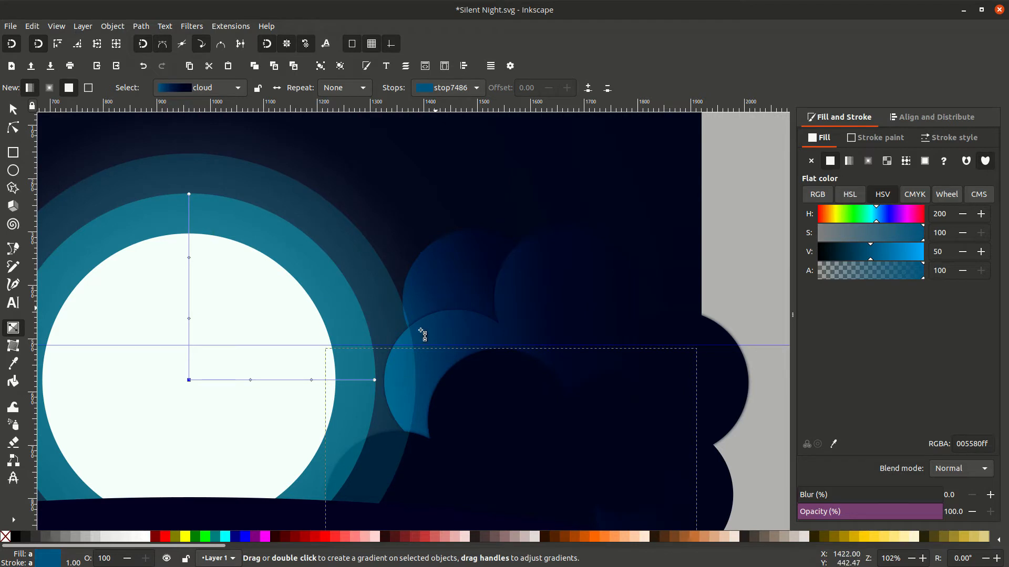
pyautogui.click(189, 194)
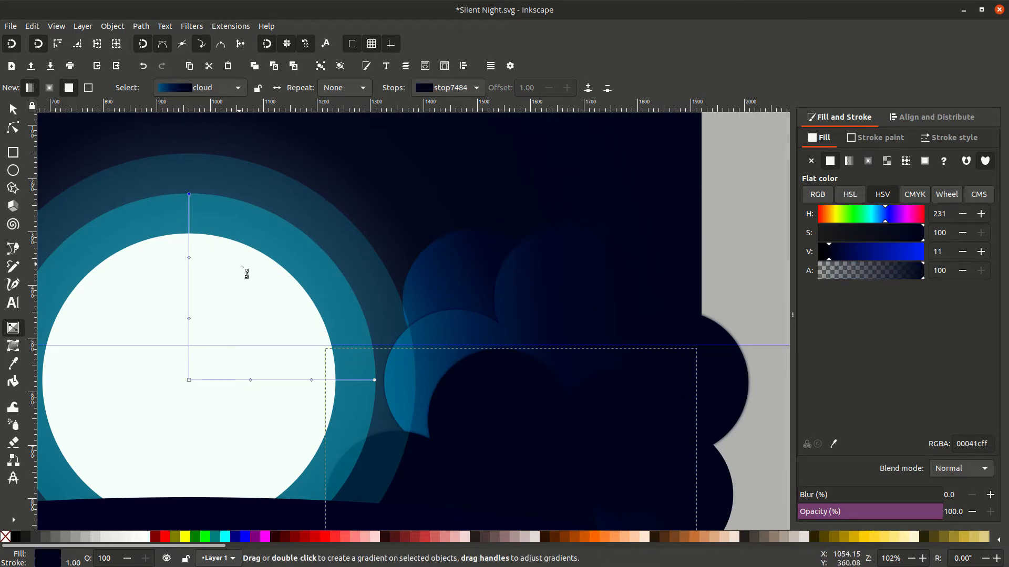
pyautogui.keyDown('shift'); pyautogui.click(376, 382); pyautogui.keyUp('shift')
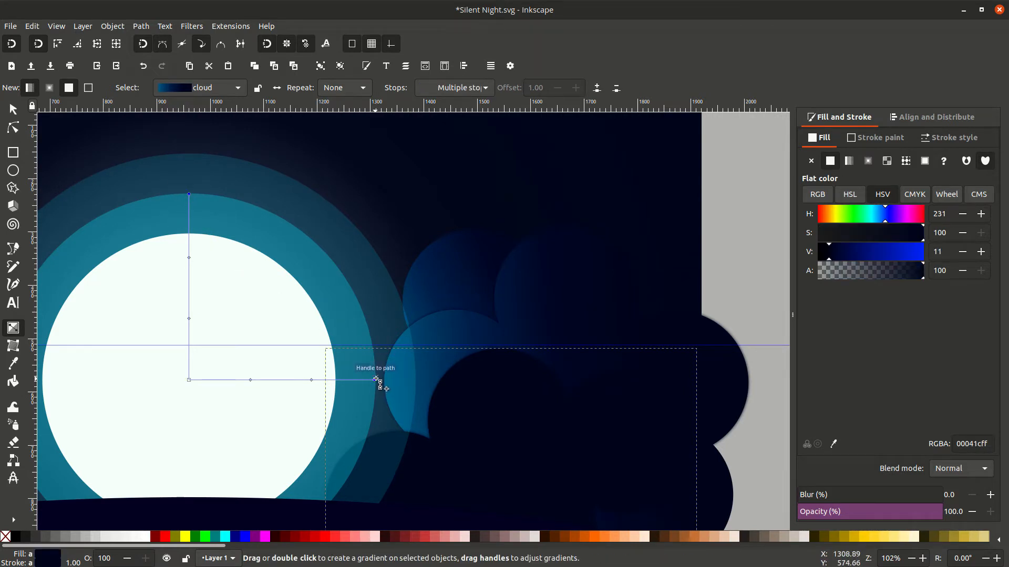
pyautogui.moveTo(377, 386); pyautogui.dragTo(698, 381)
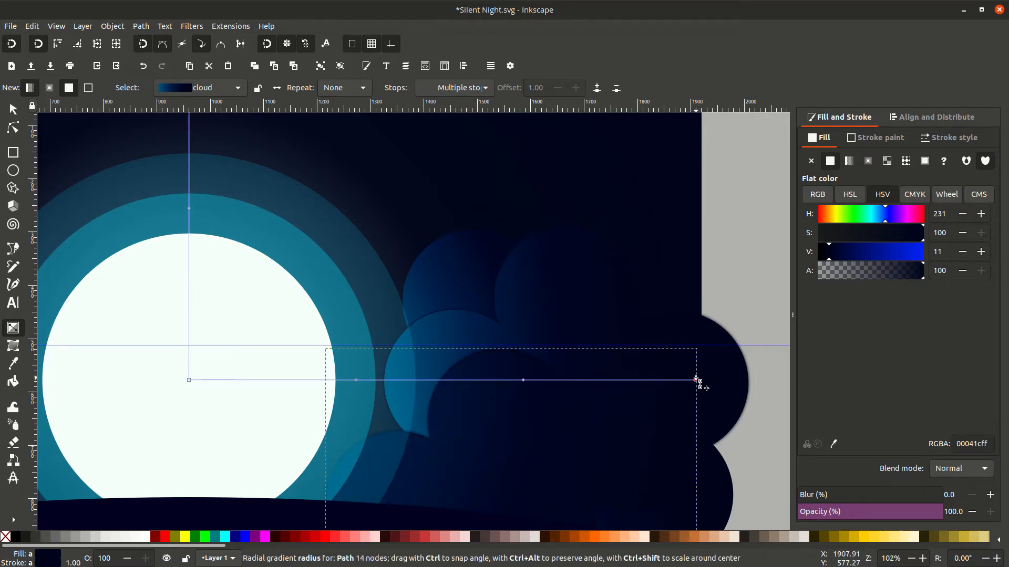
pyautogui.scroll(-4, 625, 488)
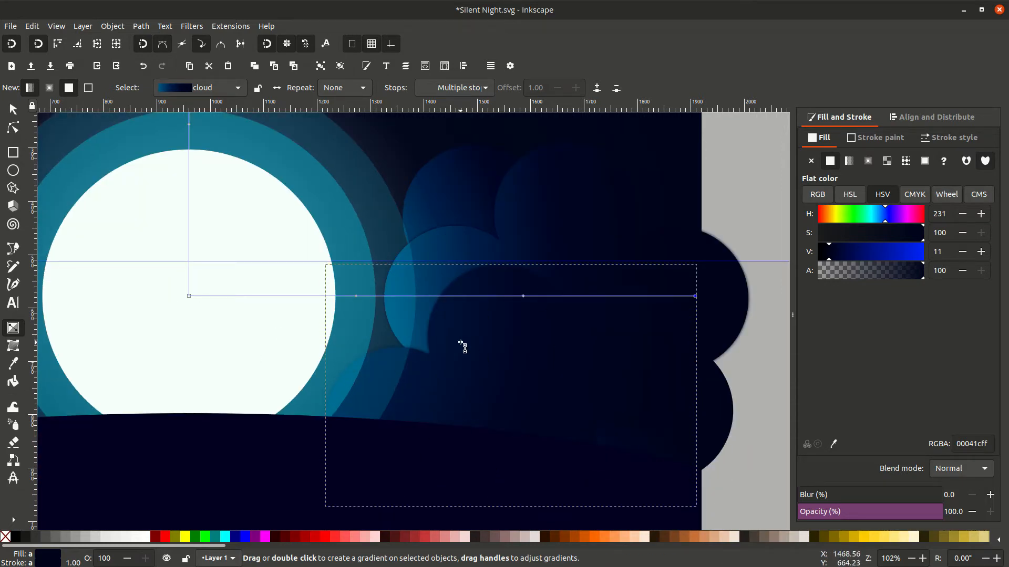
pyautogui.press('Escape')
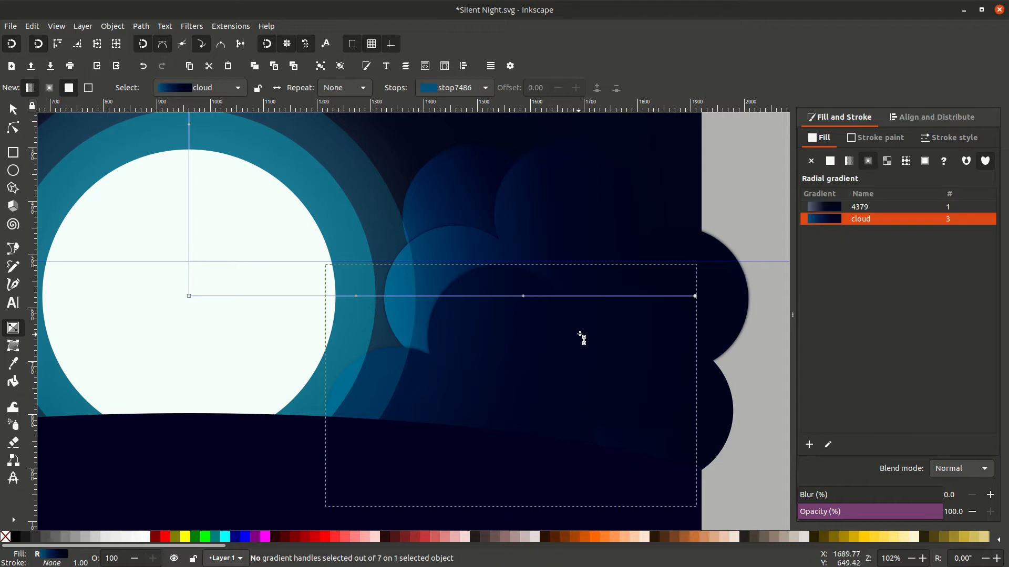
pyautogui.press('Escape')
pyautogui.press('s')
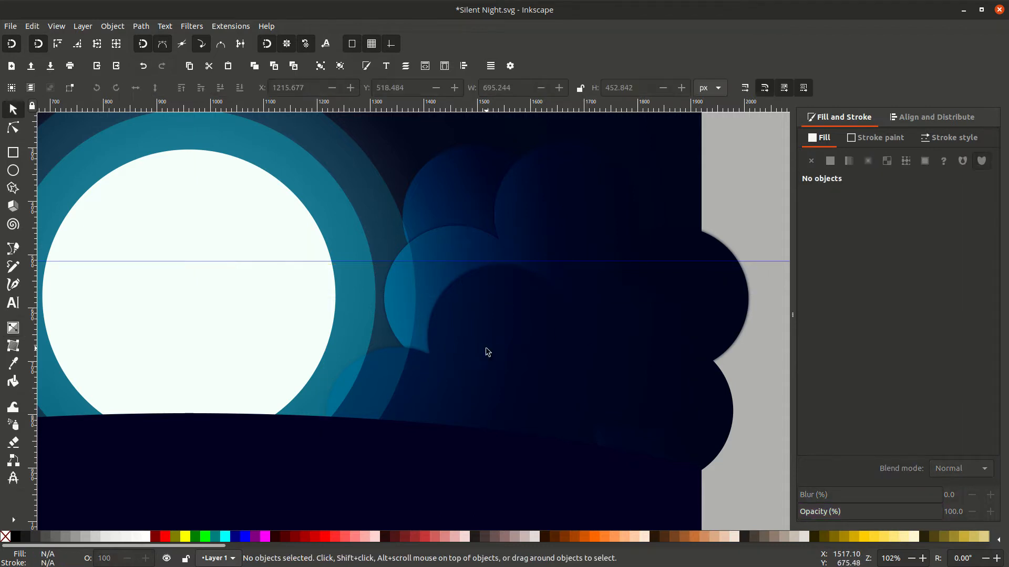
# Step: Add a stop between the centre and first middle stop of the front cloud's gradient, and set the outermost middle stop's offset to 0.80
pyautogui.click(503, 353)
pyautogui.press('g')
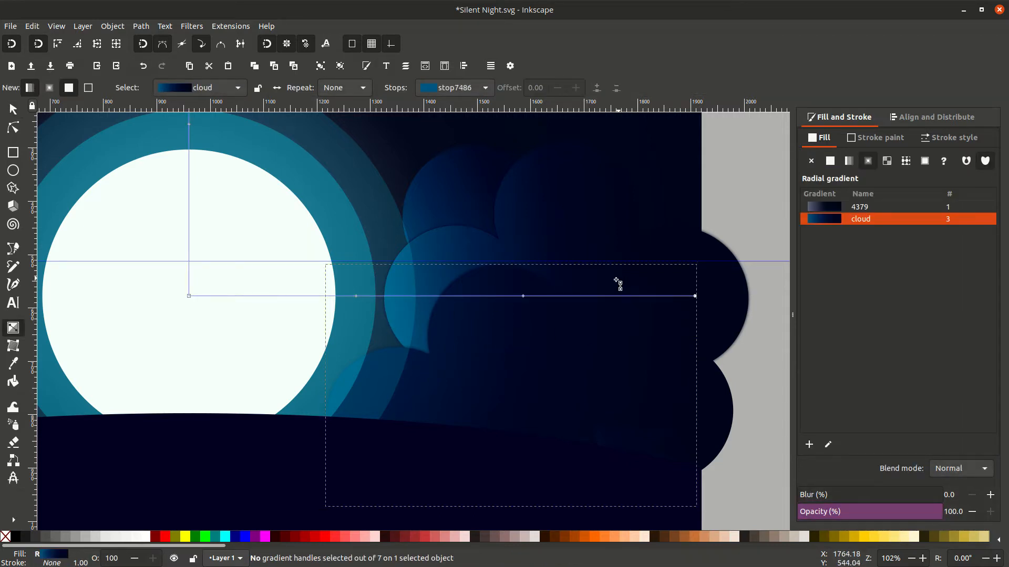
pyautogui.doubleClick(307, 298)
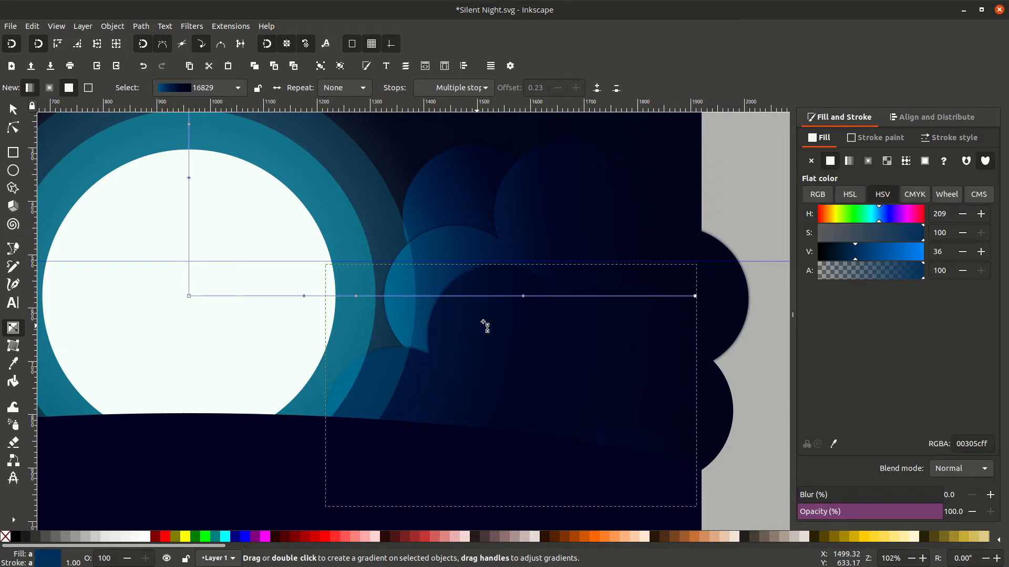
pyautogui.click(524, 296)
pyautogui.moveTo(543, 88); pyautogui.dragTo(534, 88)
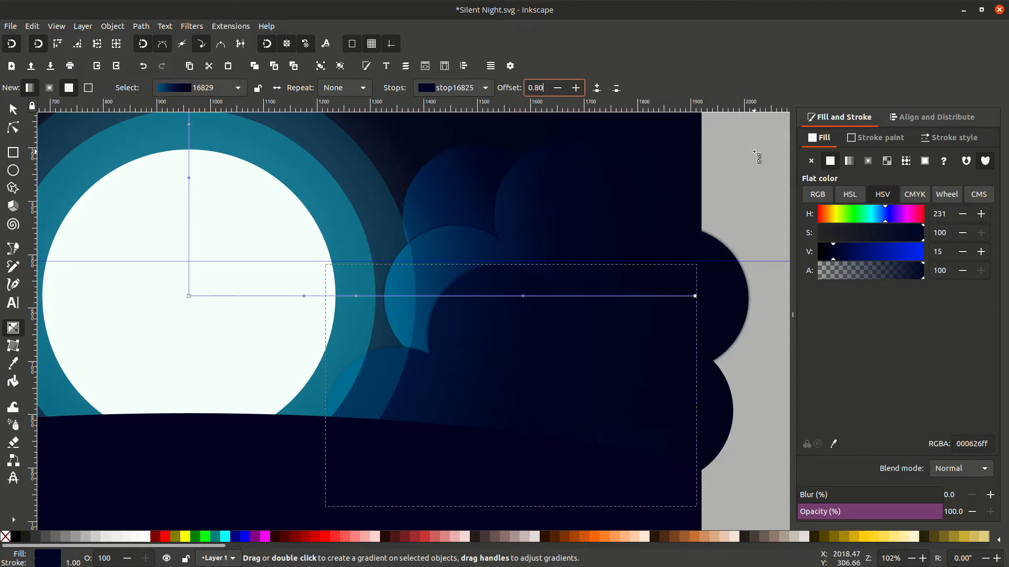
pyautogui.press('Return')
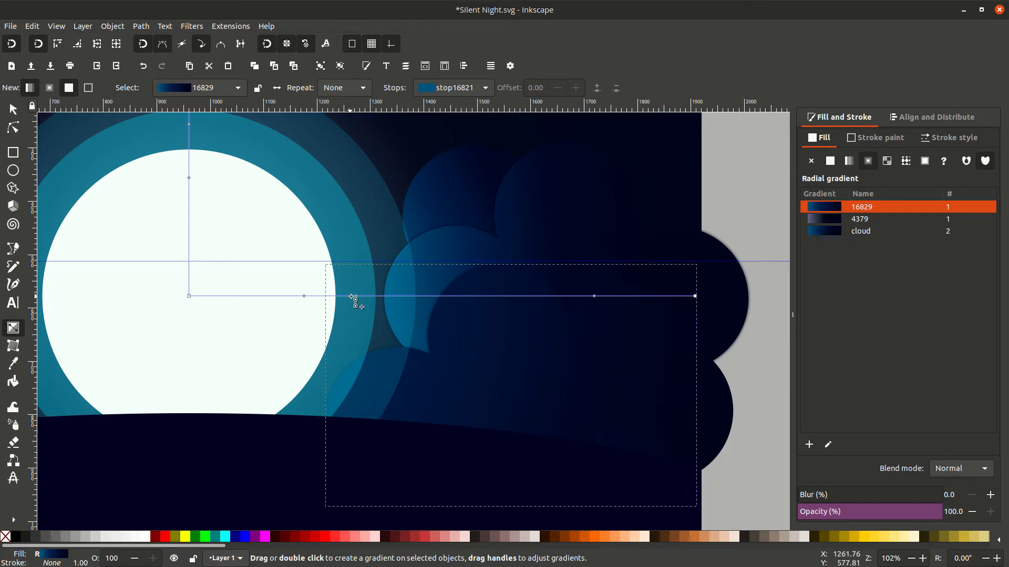
# Step: Set the offsets of the gradient's second middle stop to 0.60 and of the innermost middle stop to 0.40
pyautogui.click(356, 296)
pyautogui.doubleClick(536, 89)
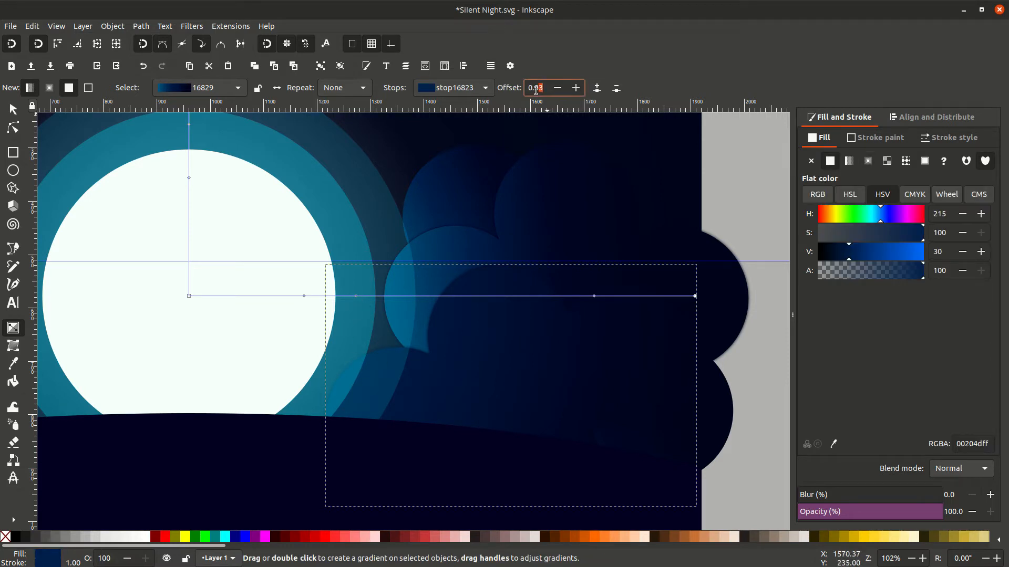
pyautogui.press('Return')
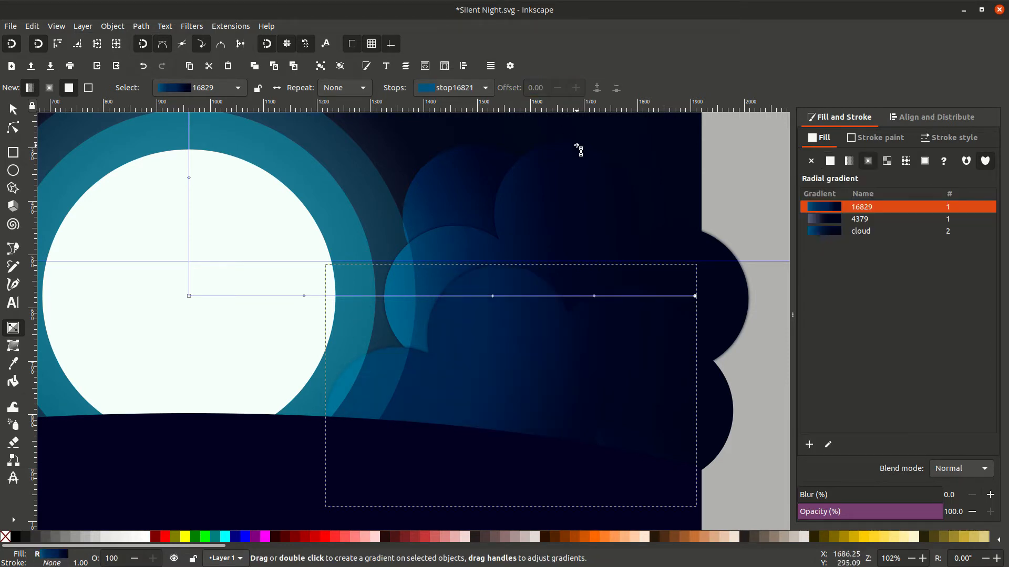
pyautogui.click(304, 297)
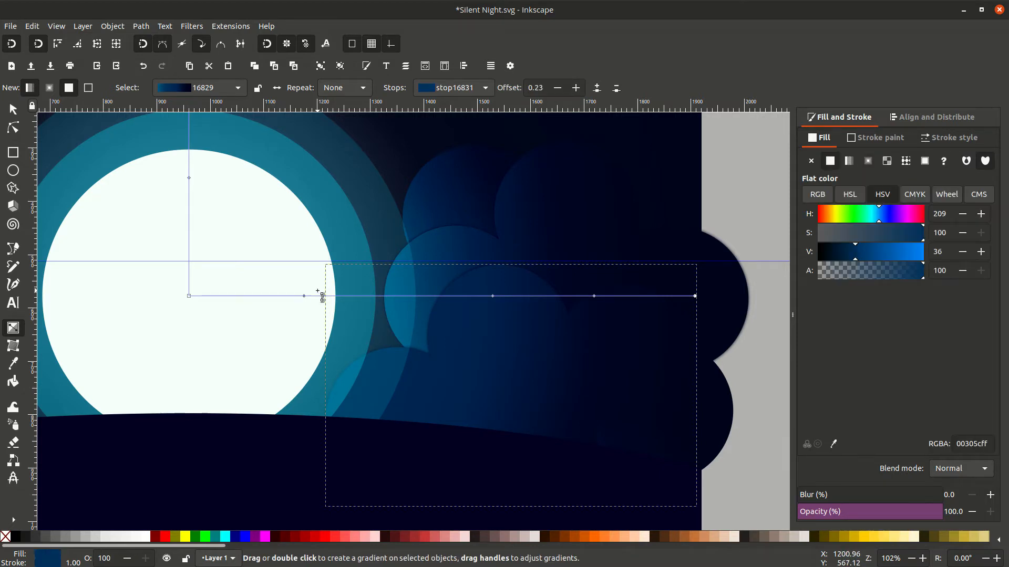
pyautogui.click(542, 88)
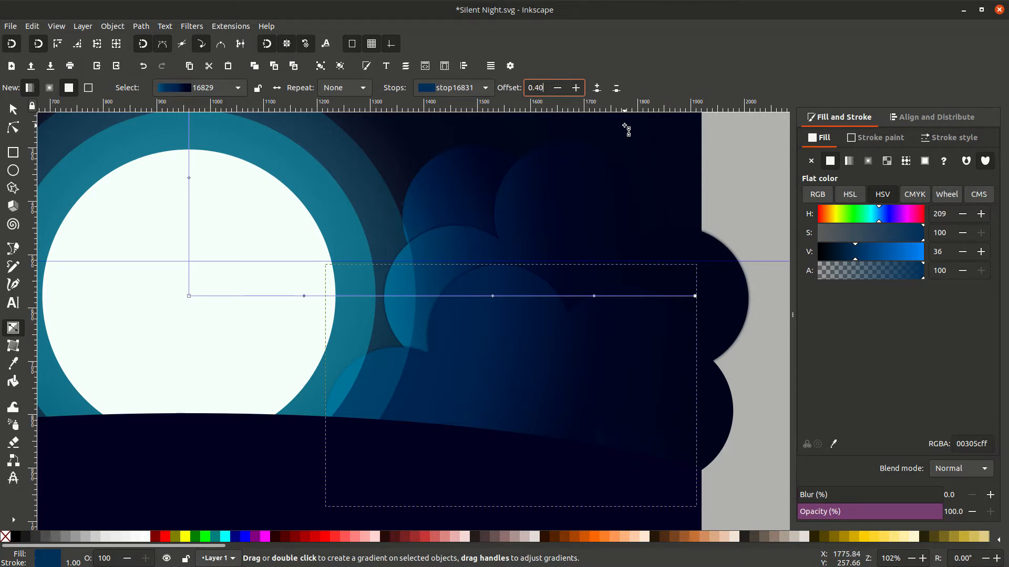
pyautogui.write('0.40')
pyautogui.press('Return')
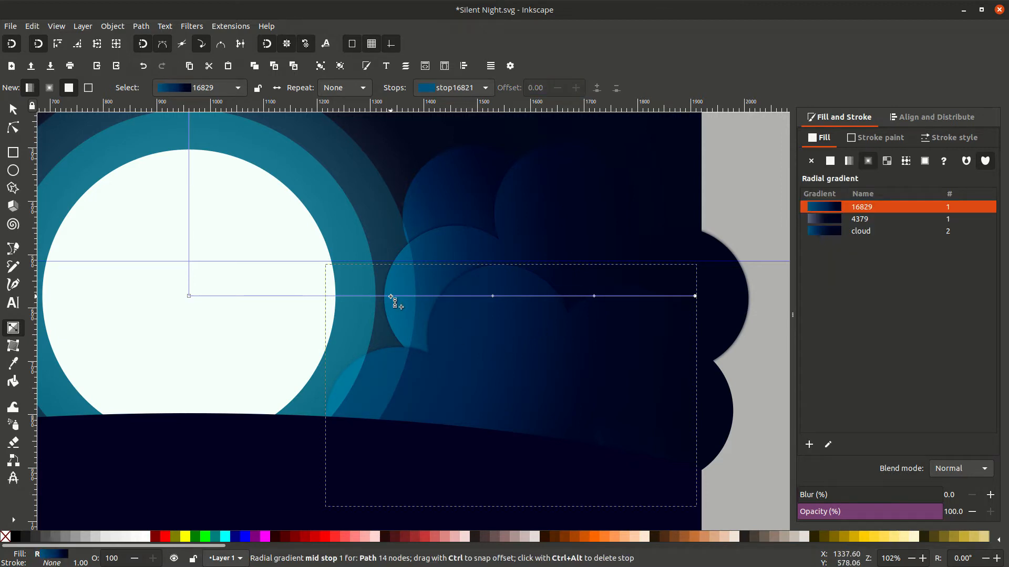
# Step: Set the colour of the gradient's innermost middle stop to hue 200 and value 50
pyautogui.click(392, 298)
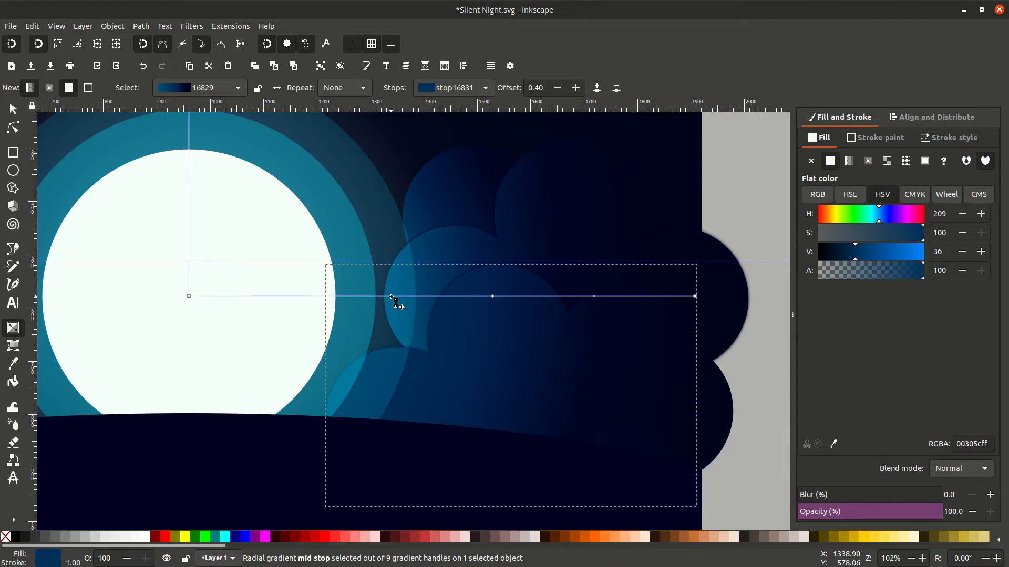
pyautogui.click(940, 214)
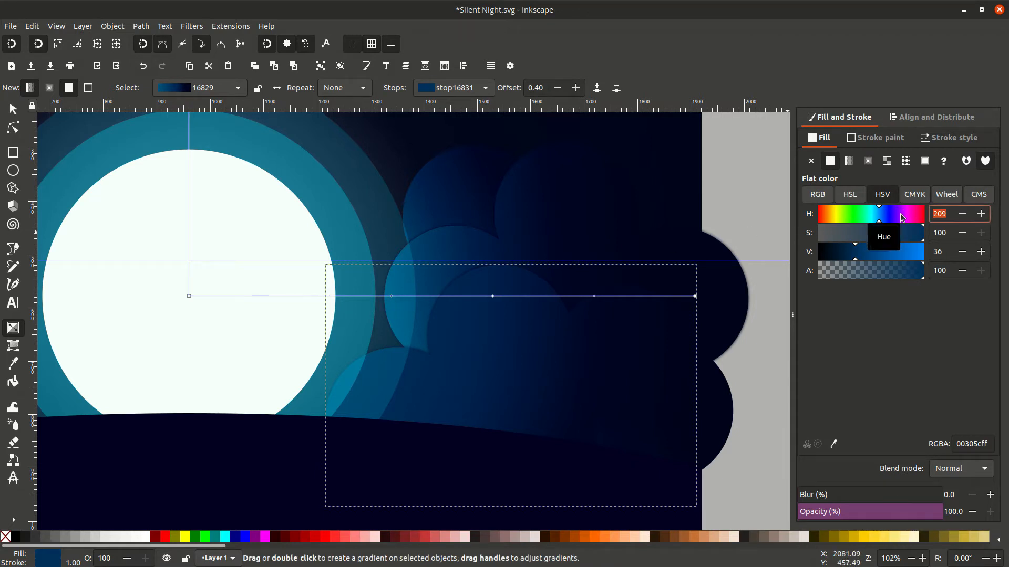
pyautogui.write('200')
pyautogui.press('Tab')
pyautogui.press('Tab')
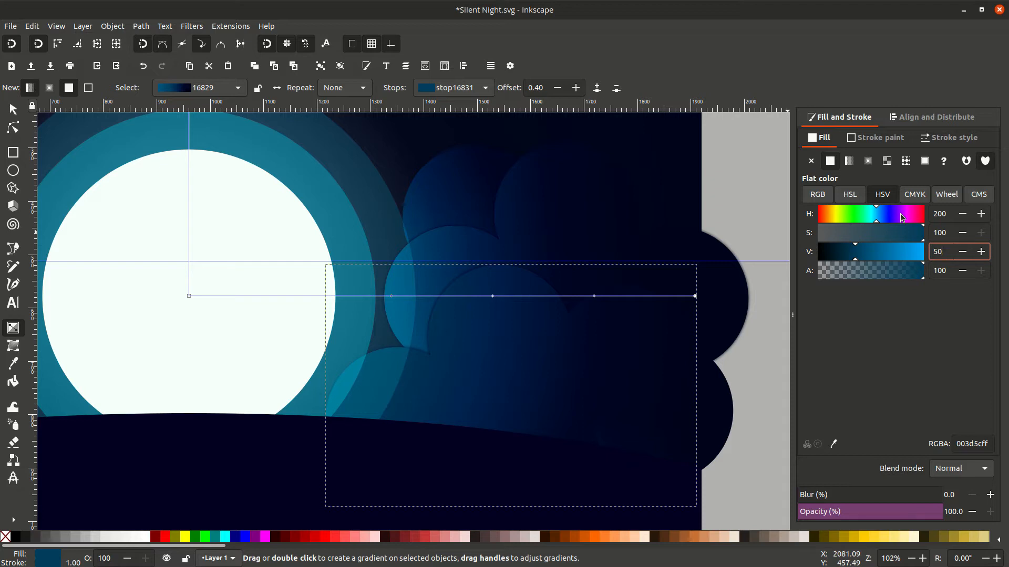
pyautogui.press('Return')
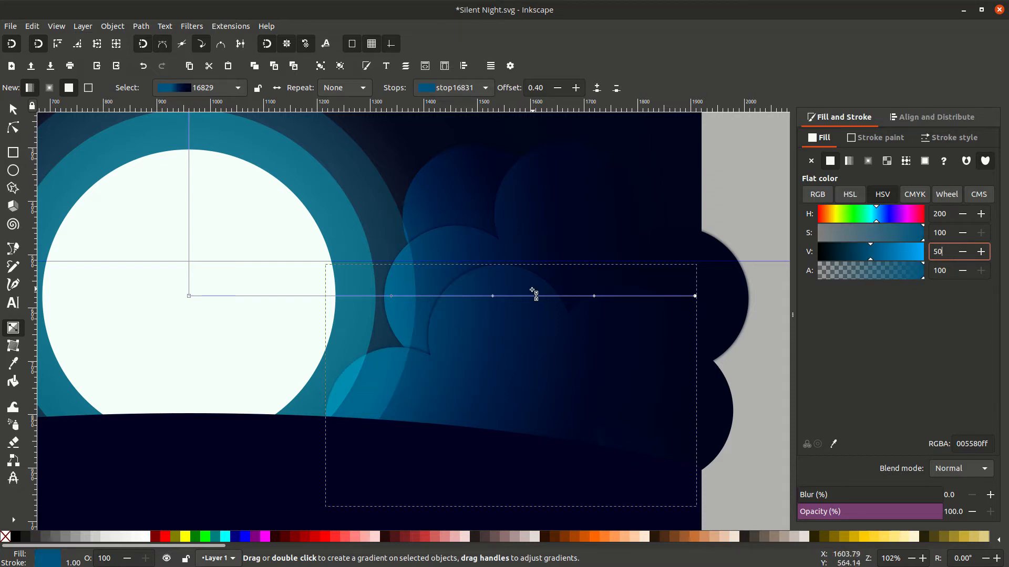
# Step: Check the colours of the second middle, third middle and outer stops of the front cloud's gradient
pyautogui.click(494, 296)
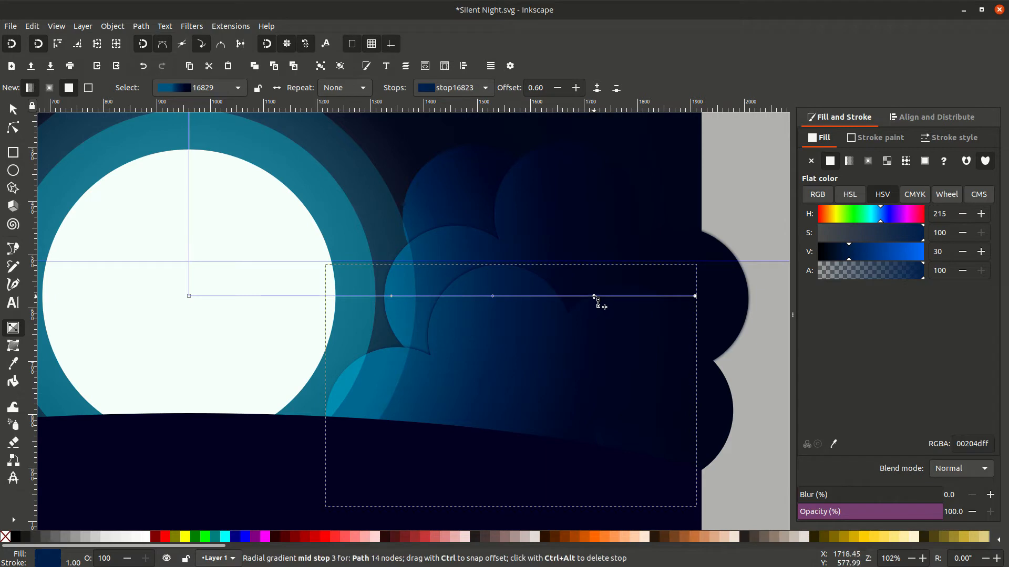
pyautogui.click(594, 297)
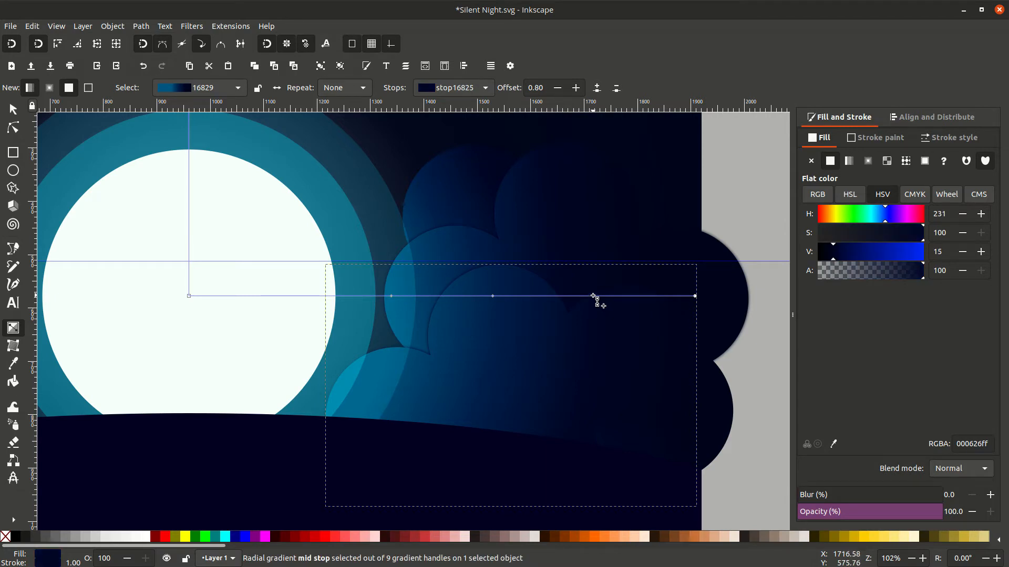
pyautogui.click(697, 297)
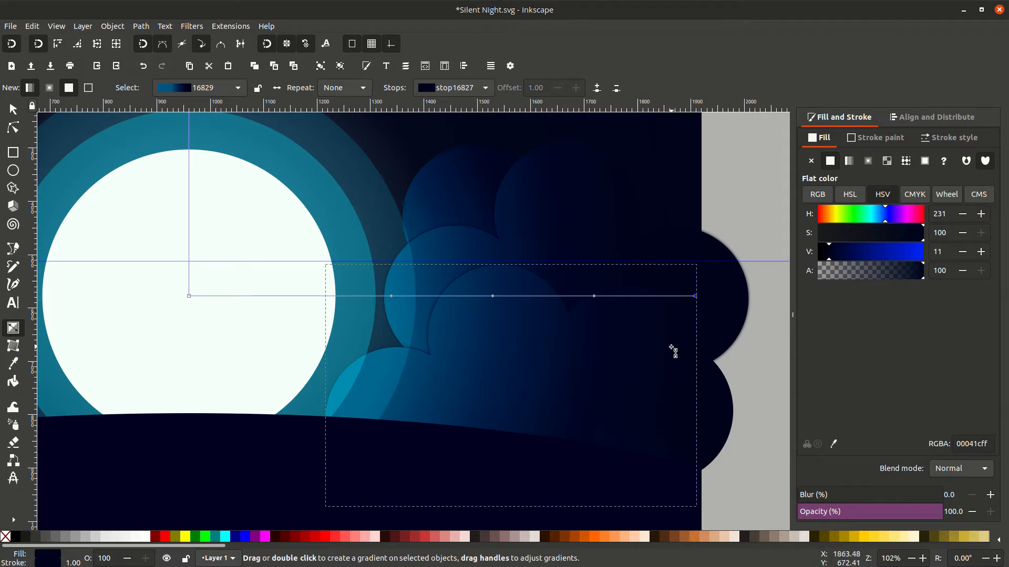
# Step: Remove the horizontal guide from the drawing
pyautogui.scroll(18, 683, 310)
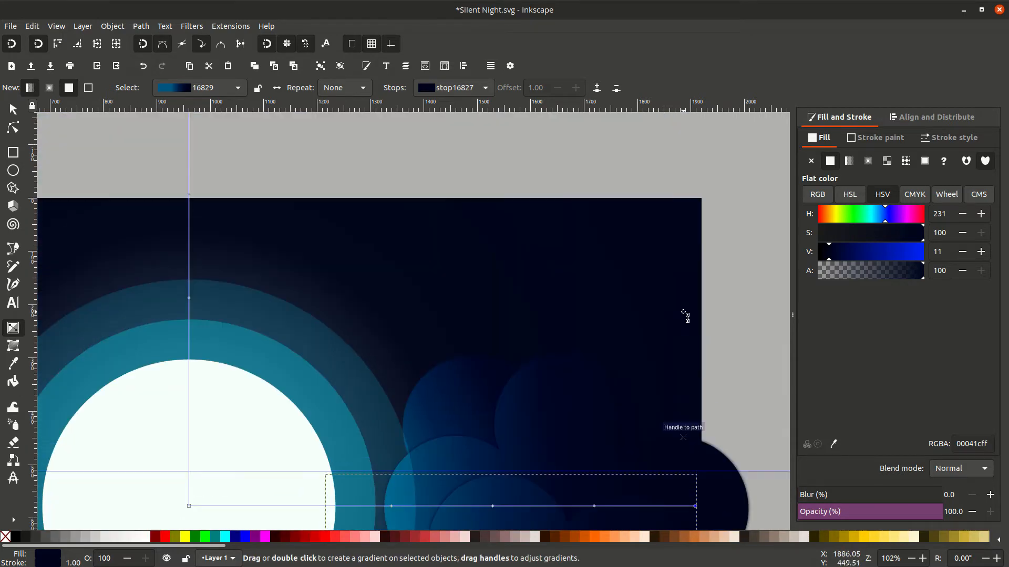
pyautogui.scroll(-4, 680, 307)
pyautogui.press('-')
pyautogui.press('-')
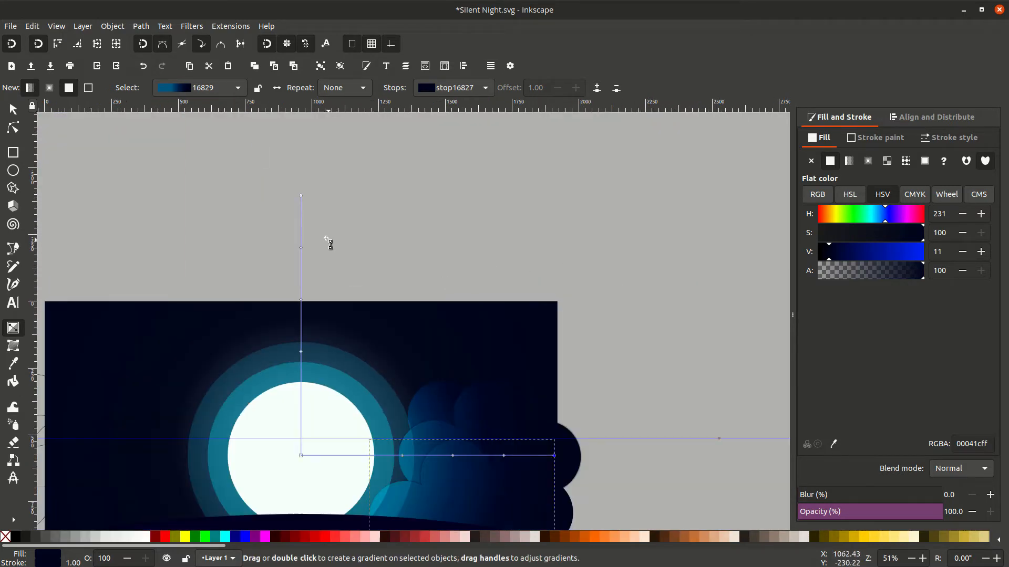
pyautogui.click(12, 110)
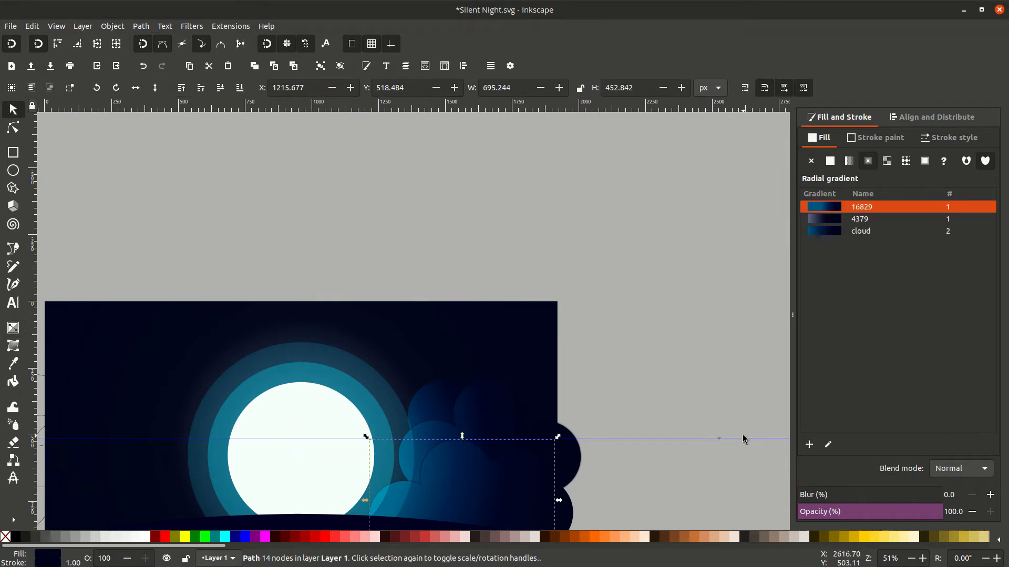
pyautogui.moveTo(745, 440); pyautogui.dragTo(680, 105)
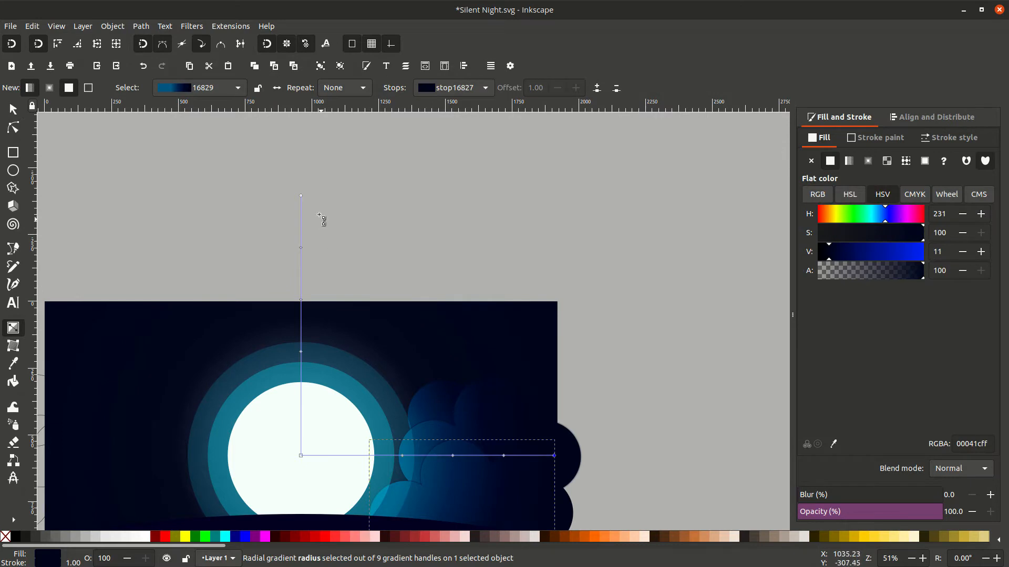
# Step: Shrink the front cloud's radial gradient along both radii to about 760 px, keeping it centred on the moon, and deselect the cloud
pyautogui.click(300, 196)
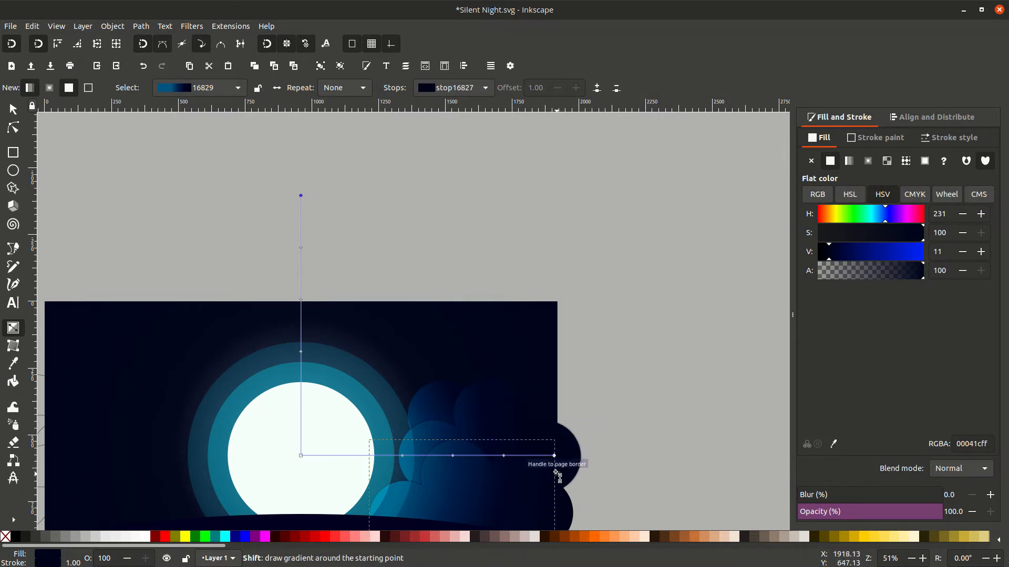
pyautogui.keyDown('shift'); pyautogui.click(555, 456); pyautogui.keyUp('shift')
pyautogui.scroll(-4, 559, 458)
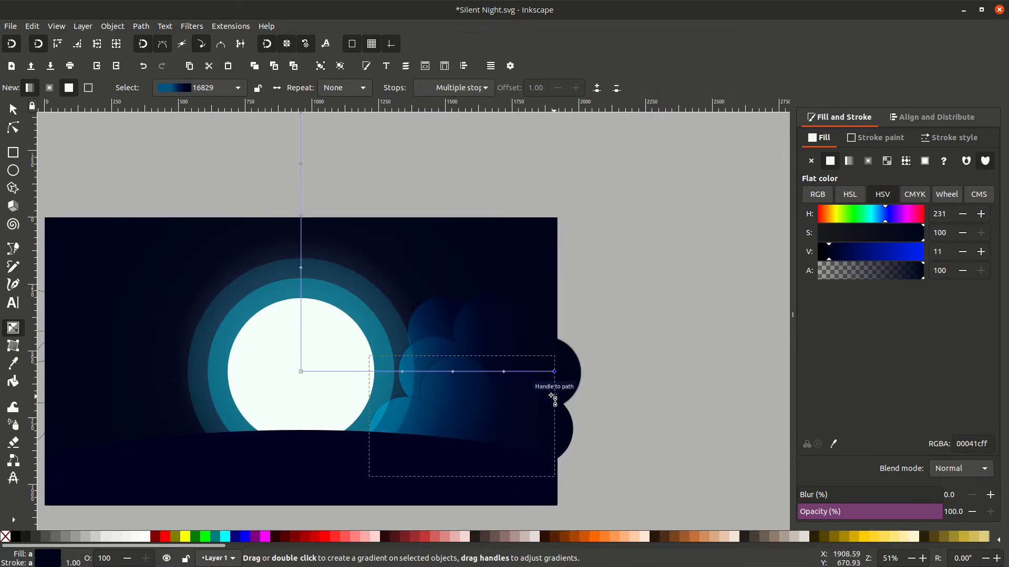
pyautogui.keyDown('ctrl'); pyautogui.scroll(1, 552, 399); pyautogui.keyUp('ctrl')
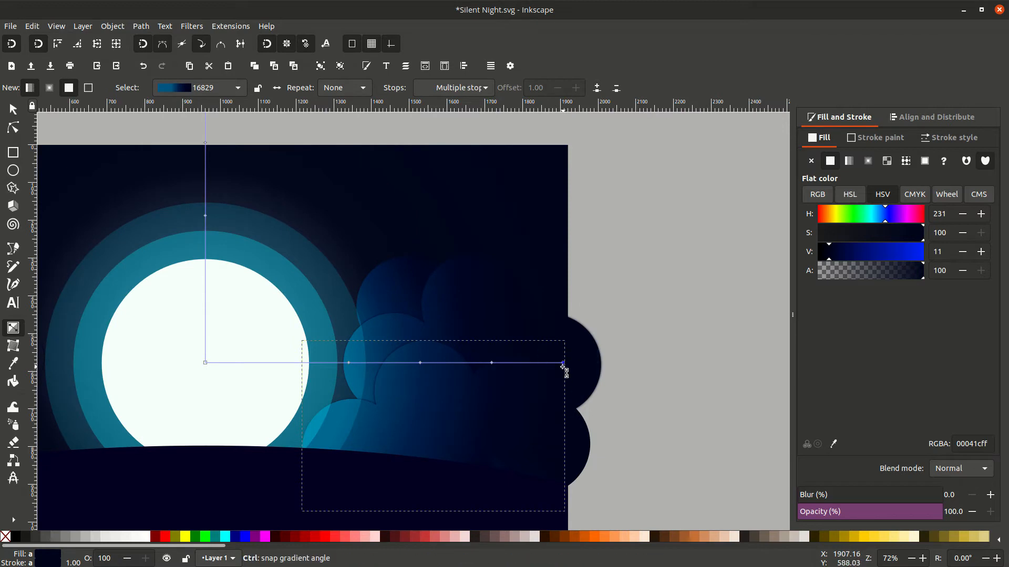
pyautogui.moveTo(564, 365); pyautogui.dragTo(494, 371)
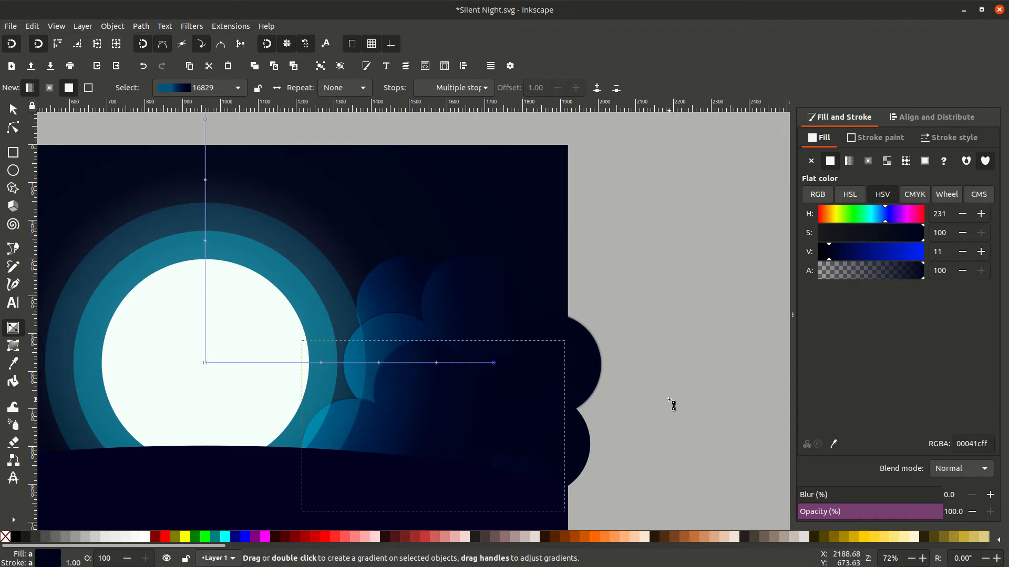
pyautogui.click(672, 405)
pyautogui.press('s')
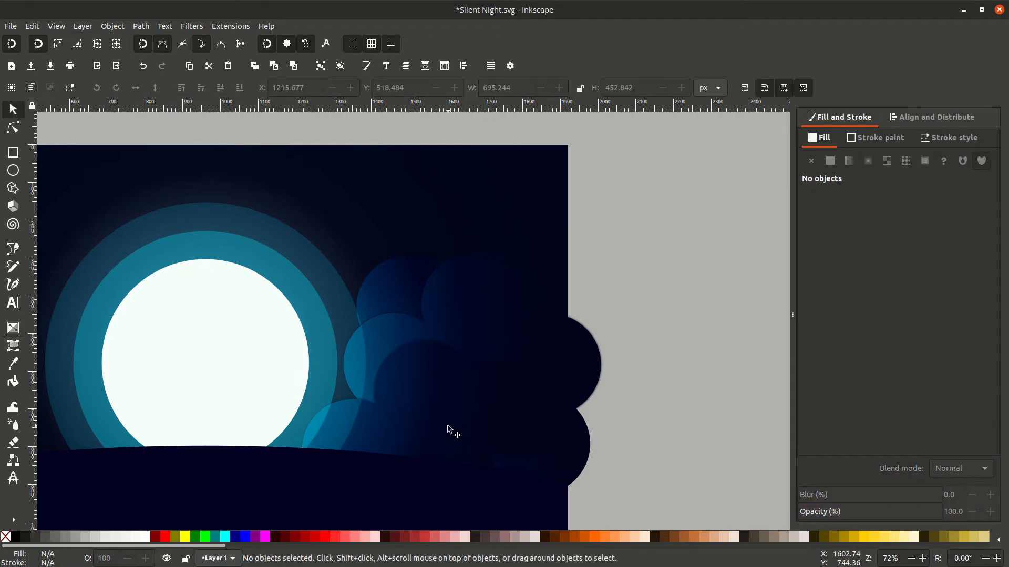
# Step: Rename the front cloud's radial gradient as cloud-2
pyautogui.click(453, 427)
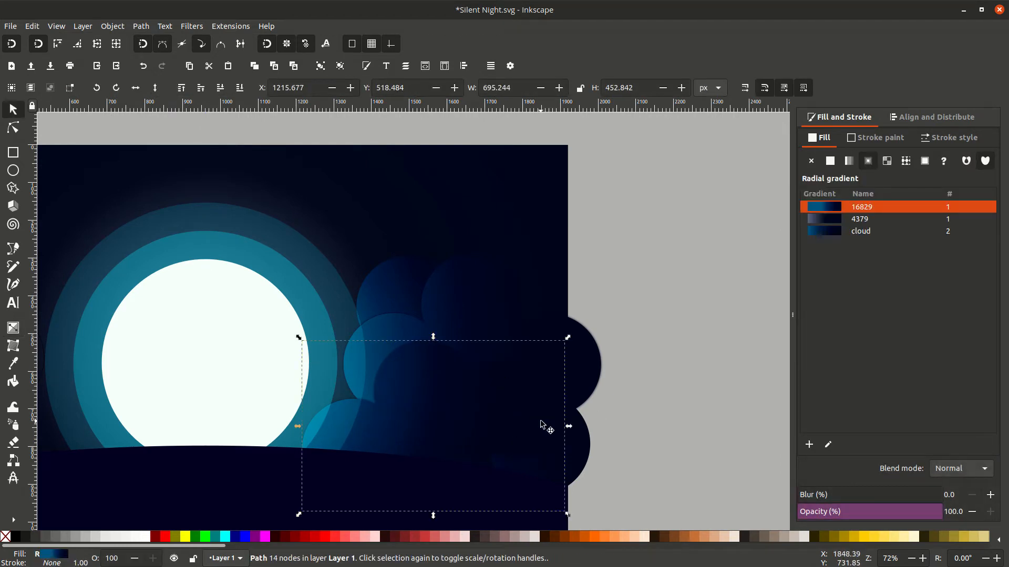
pyautogui.click(858, 209)
pyautogui.press('BackSpace')
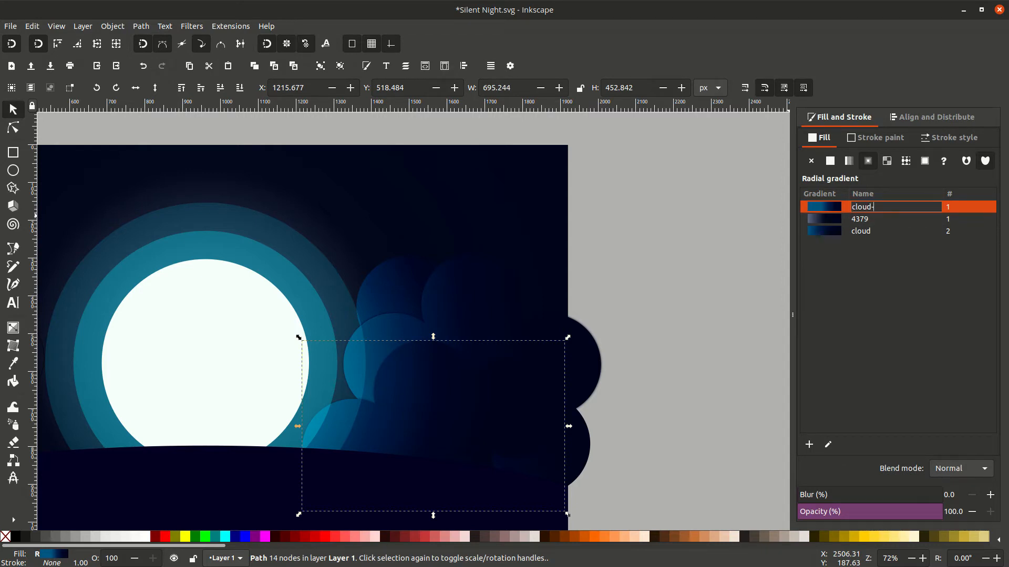
pyautogui.write('cloud-2')
pyautogui.press('Return')
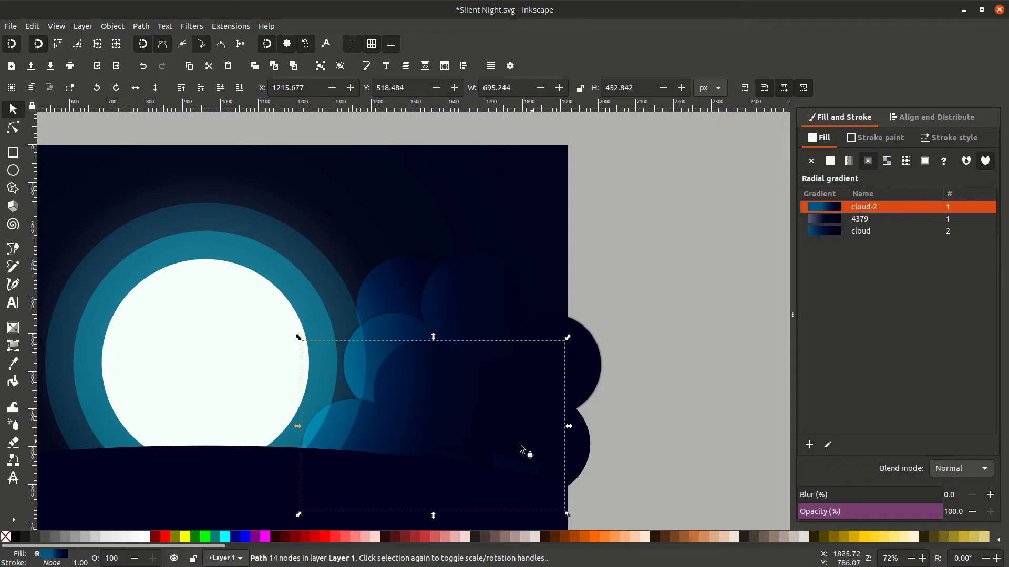
# Step: Check the scene's light and dark contrast in grayscale and return to the colour display
pyautogui.hotkey('alt', '5')
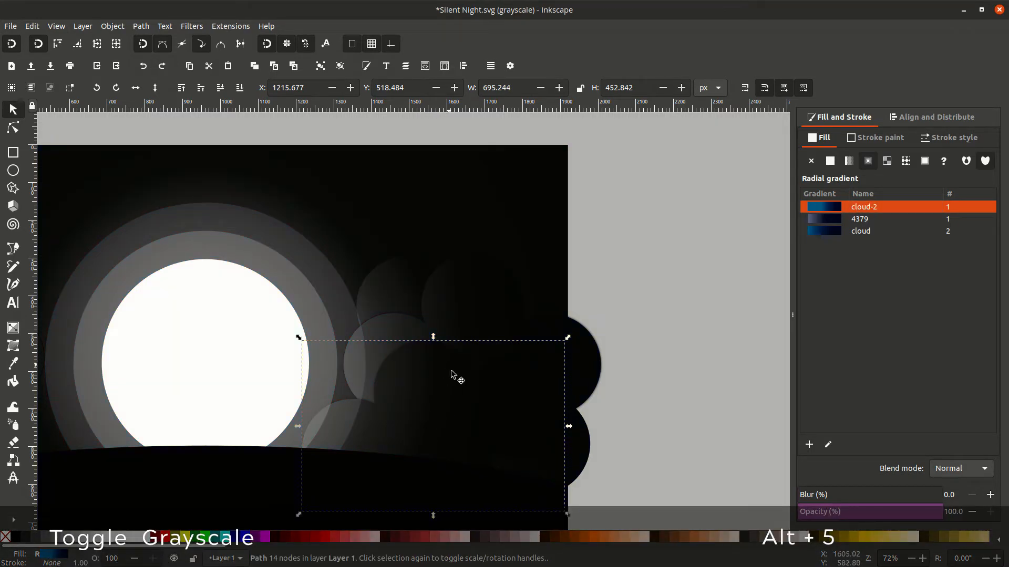
pyautogui.hotkey('alt', '5')
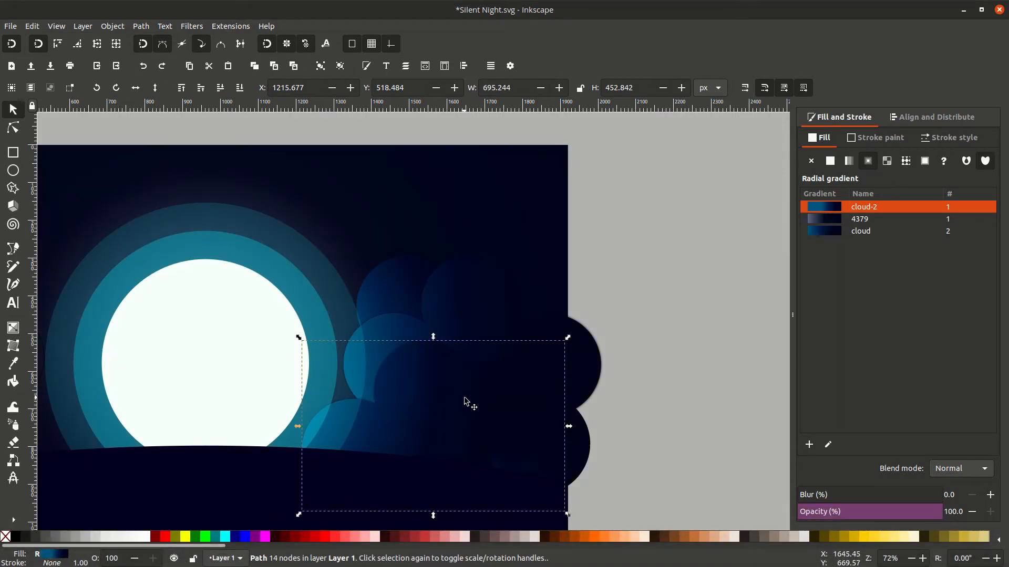
# Step: Move the upper linear-gradient cloud together with its blurred copy onto the empty canvas beside the page, at about X 2371, Y 236 px
pyautogui.click(487, 318)
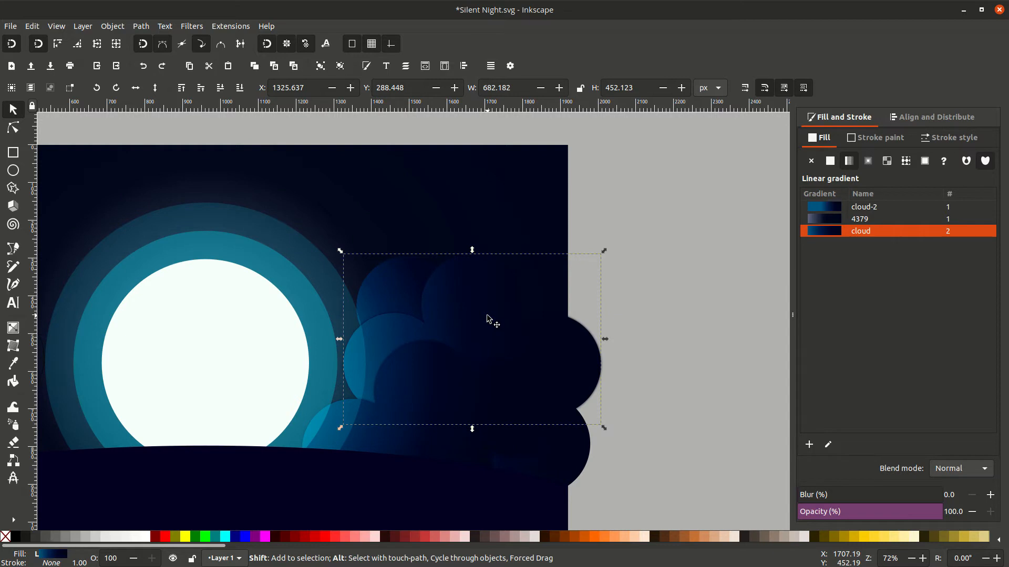
pyautogui.keyDown('shift'); pyautogui.click(489, 318); pyautogui.keyUp('shift')
pyautogui.moveTo(491, 318); pyautogui.dragTo(750, 304)
pyautogui.moveTo(711, 441); pyautogui.dragTo(386, 450)
pyautogui.moveTo(406, 375); pyautogui.dragTo(551, 377)
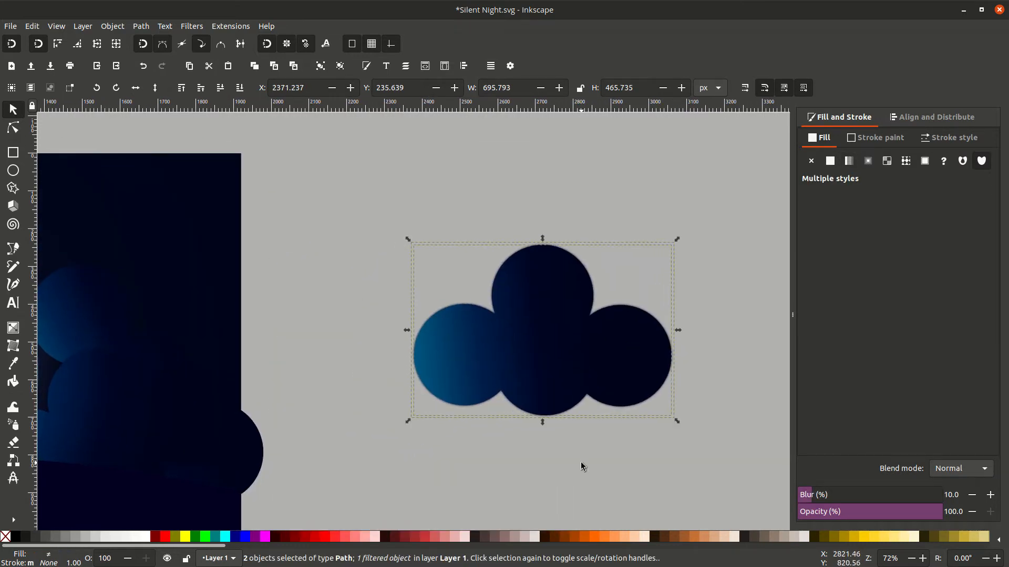
# Step: Change the cloud path's fill from a linear to a radial gradient
pyautogui.click(540, 356)
pyautogui.press('g')
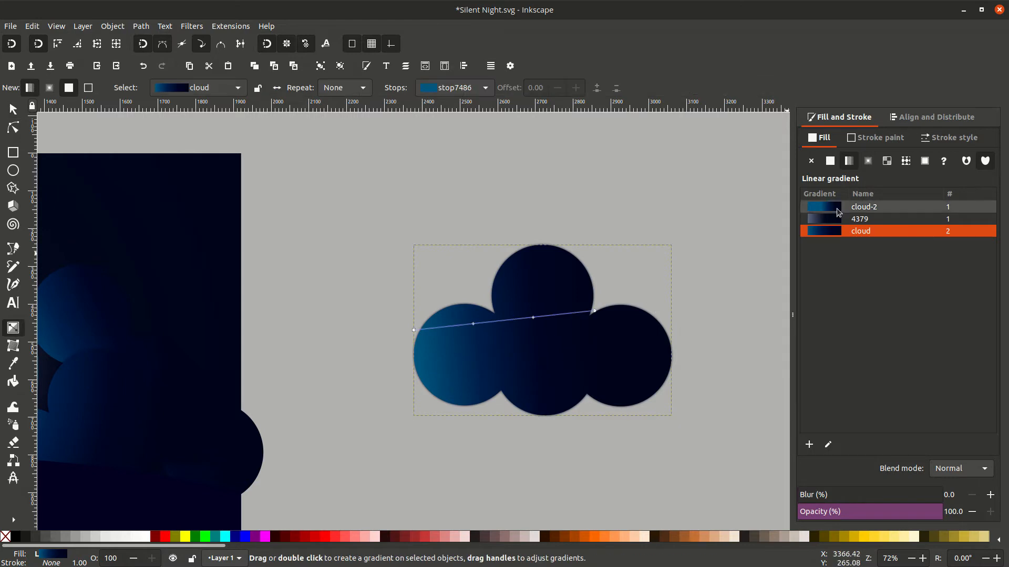
pyautogui.click(868, 161)
pyautogui.press('Escape')
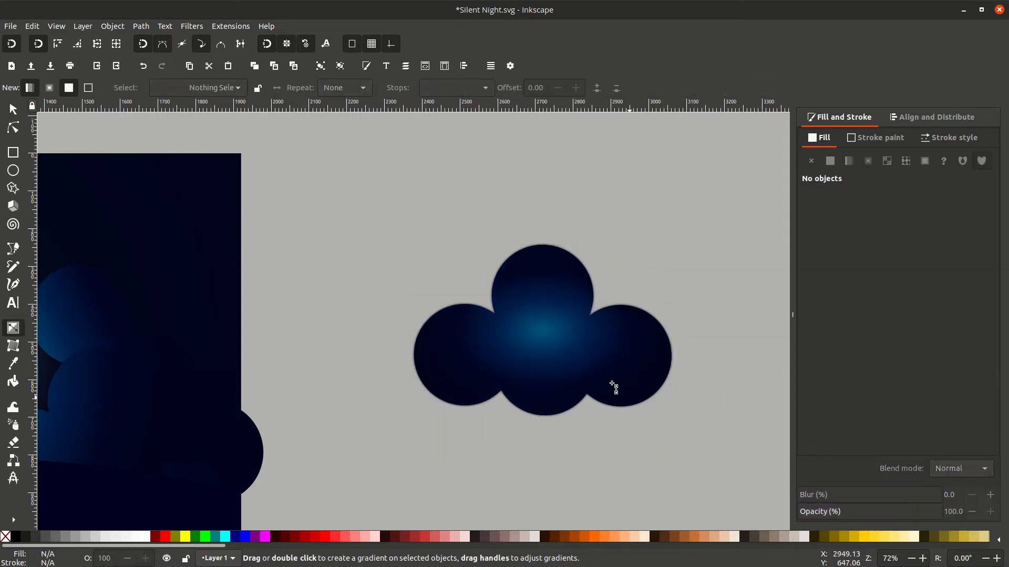
# Step: Place a horizontal guide at the upper edge of a duplicate cloud rotated 90° counter-clockwise, and delete the duplicate
pyautogui.press('s')
pyautogui.click(592, 371)
pyautogui.hotkey('ctrl', 'd')
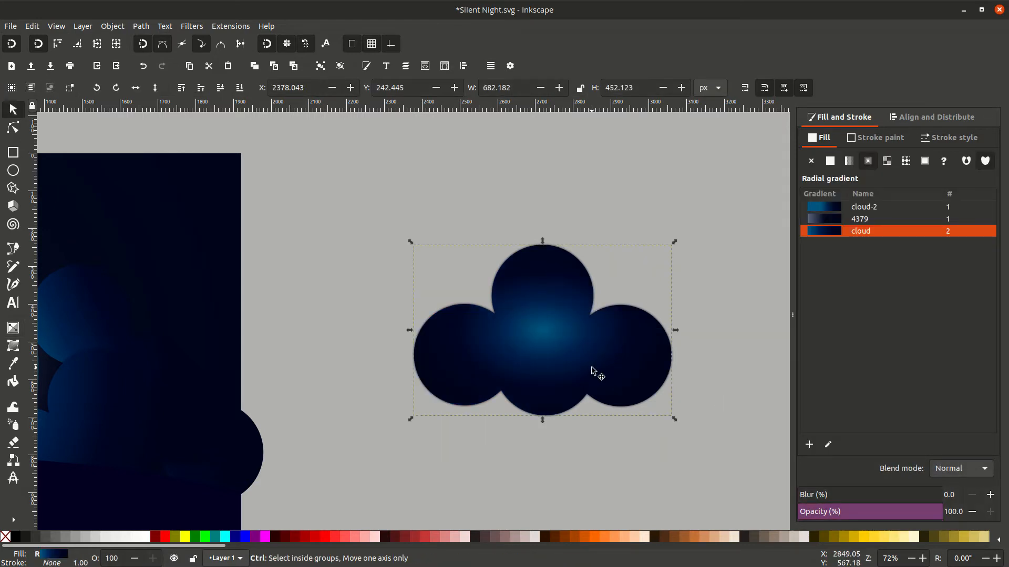
pyautogui.click(96, 87)
pyautogui.moveTo(507, 112); pyautogui.dragTo(534, 204)
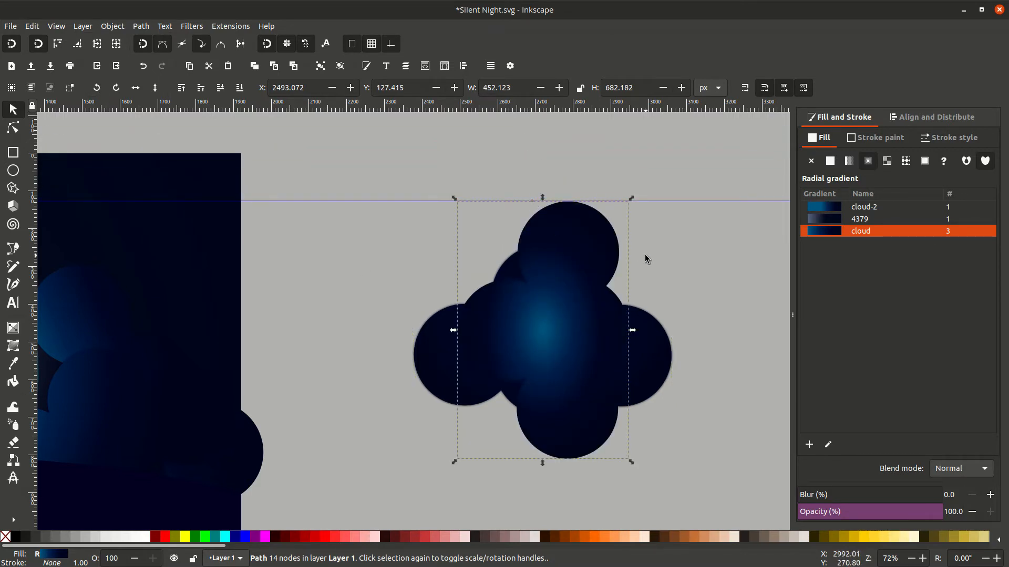
pyautogui.press('Delete')
# Step: Extend the vertical radius of the cloud's radial gradient up to the guide
pyautogui.click(558, 354)
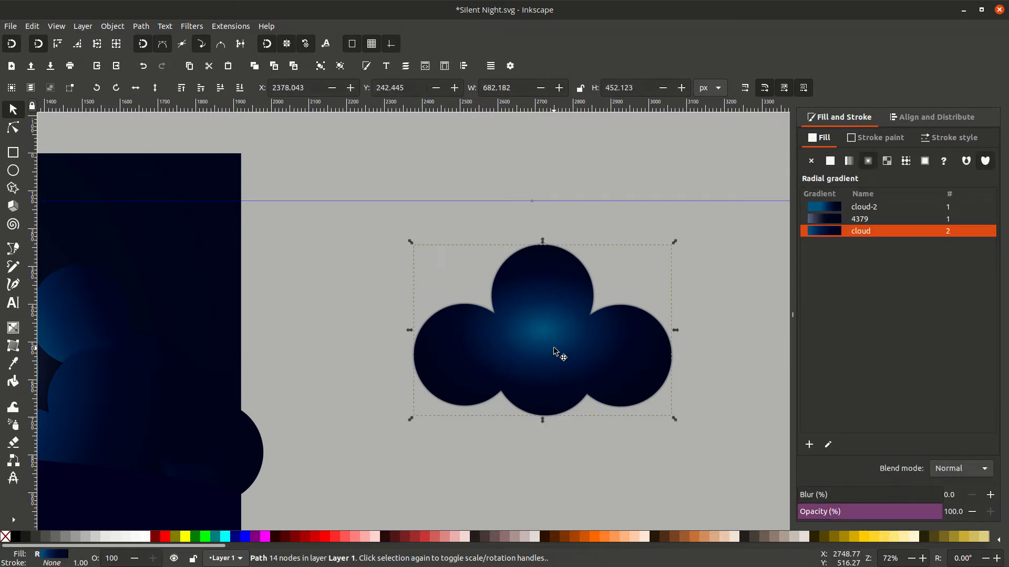
pyautogui.press('g')
pyautogui.moveTo(542, 245); pyautogui.dragTo(544, 205)
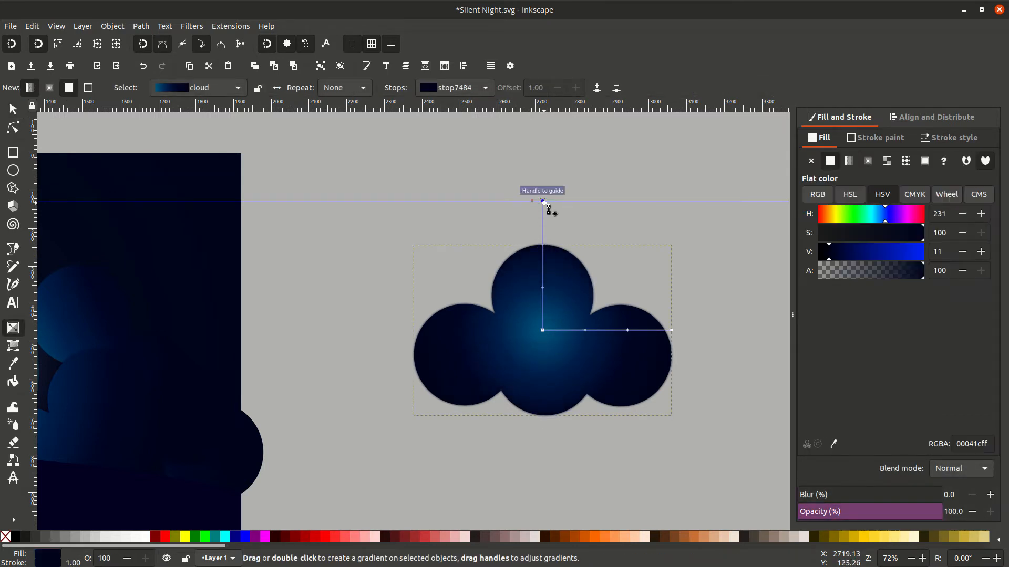
pyautogui.press('Escape')
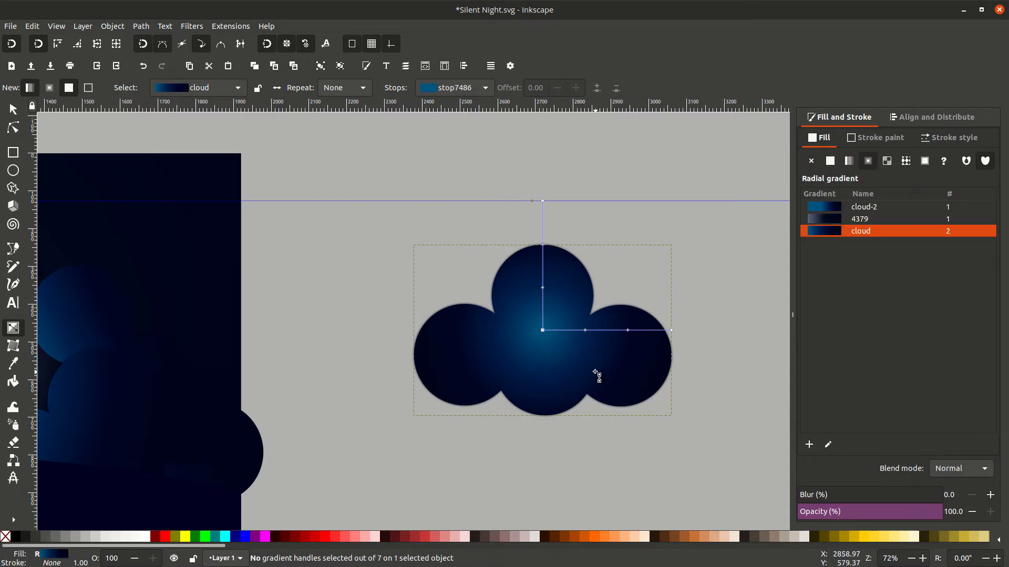
pyautogui.press('Escape')
# Step: Move the cloud together with its blurred shadow onto the page beside the moon, over the large rear cloud
pyautogui.press('s')
pyautogui.moveTo(374, 212); pyautogui.dragTo(743, 446)
pyautogui.moveTo(542, 448); pyautogui.dragTo(736, 442)
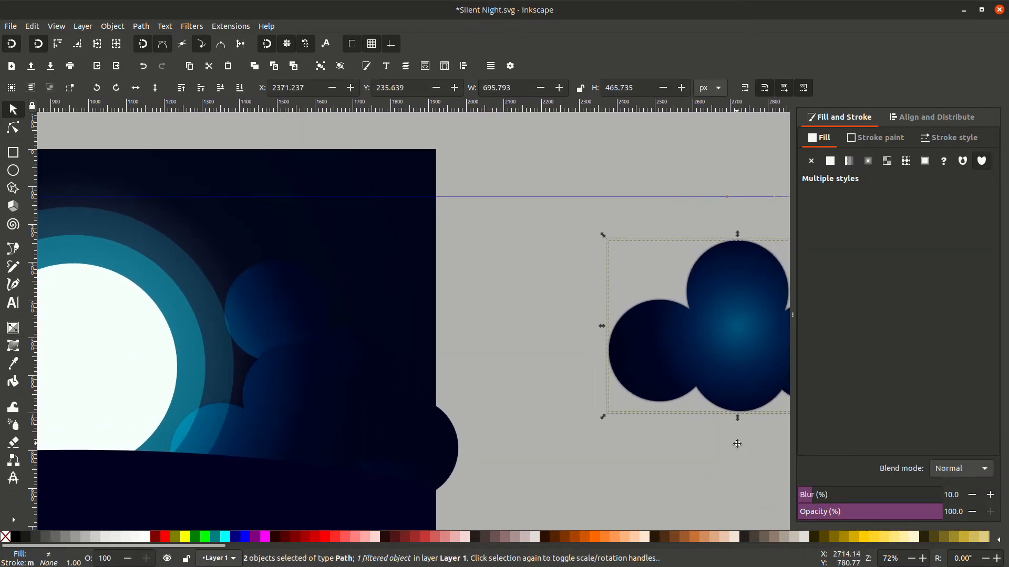
pyautogui.moveTo(743, 327); pyautogui.dragTo(323, 367)
pyautogui.scroll(2, 322, 366)
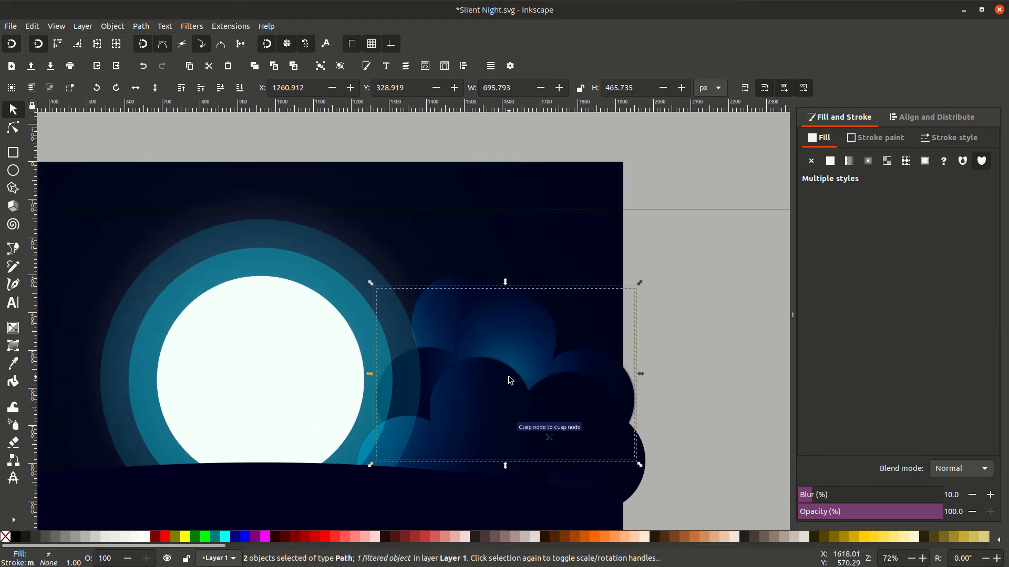
pyautogui.press('Escape')
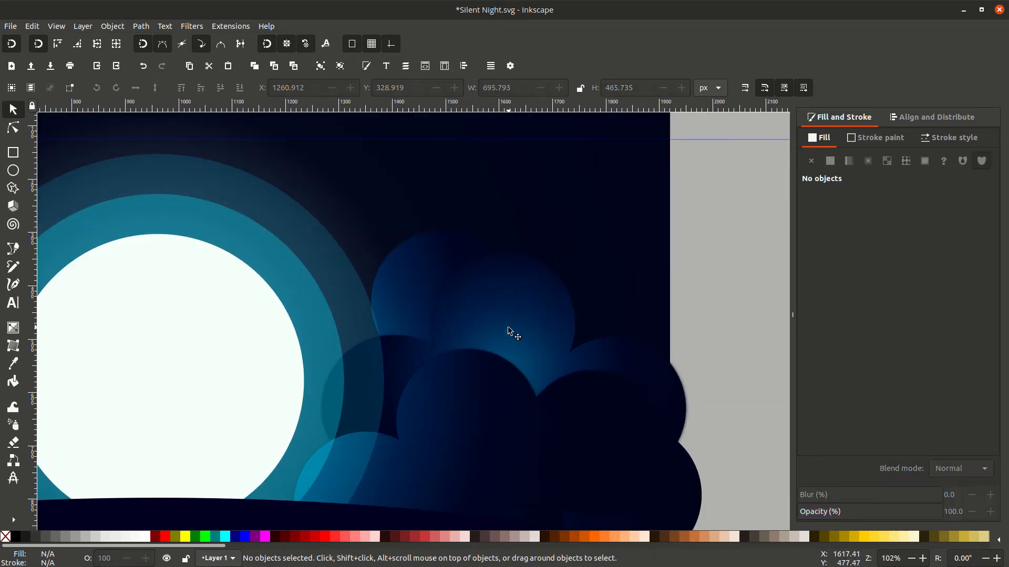
# Step: Apply the cloud-2 gradient to the placed cloud and move the gradient's centre to the moon's centre
pyautogui.click(512, 332)
pyautogui.press('g')
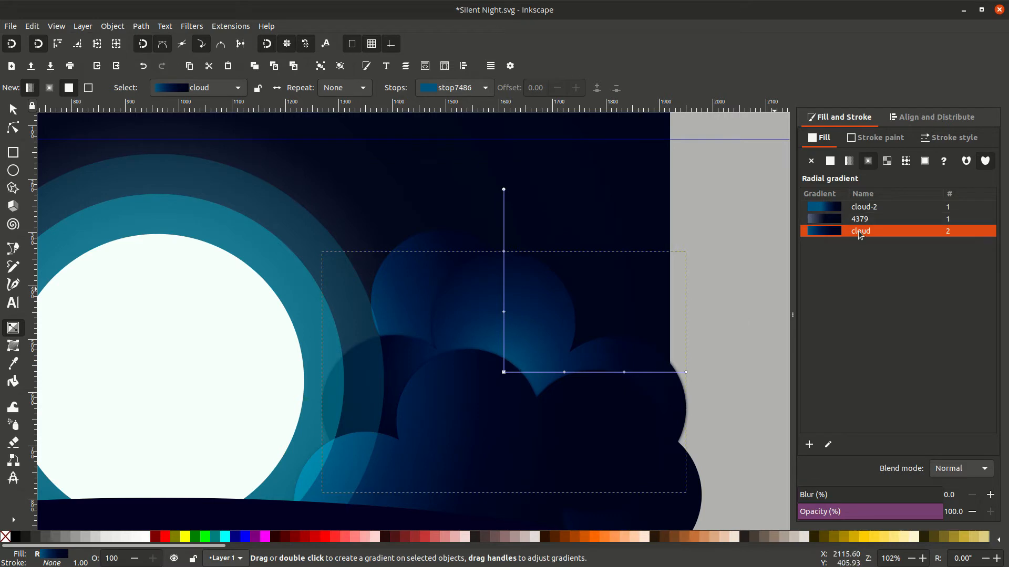
pyautogui.click(863, 210)
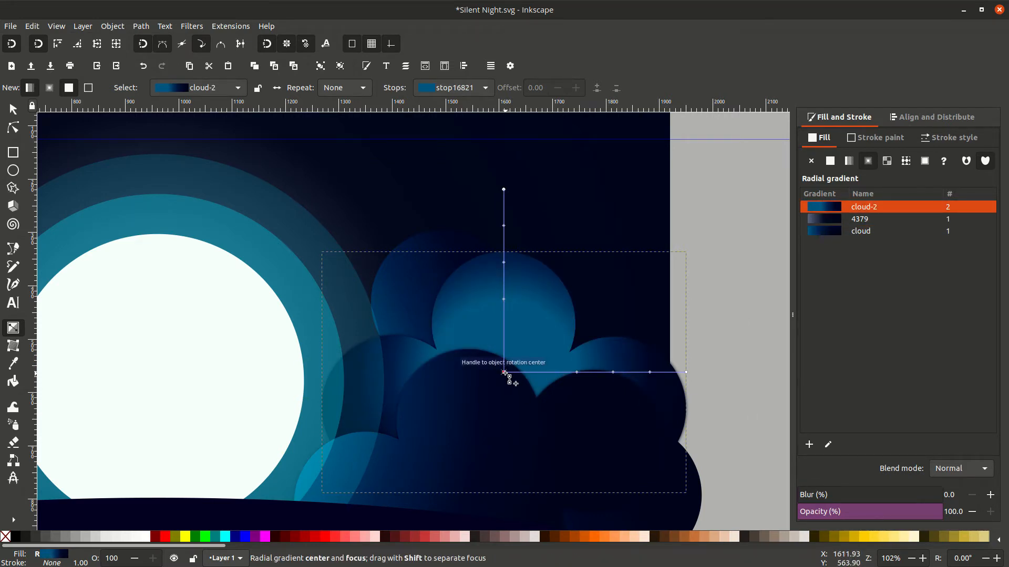
pyautogui.moveTo(504, 372); pyautogui.dragTo(157, 381)
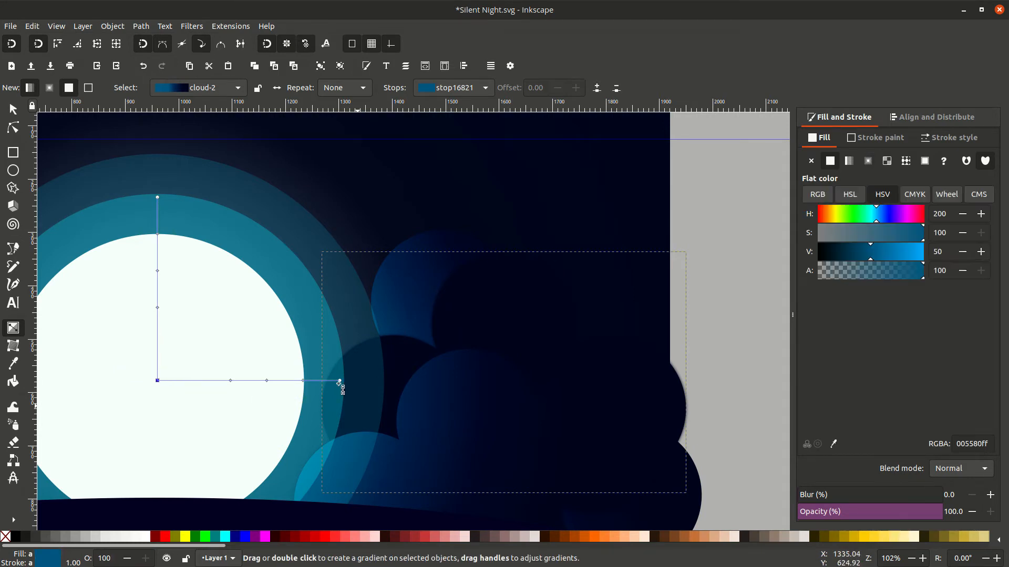
# Step: Extend both radii of the cloud's radial gradient together so the blue glow reaches across its moonlit side
pyautogui.click(158, 198)
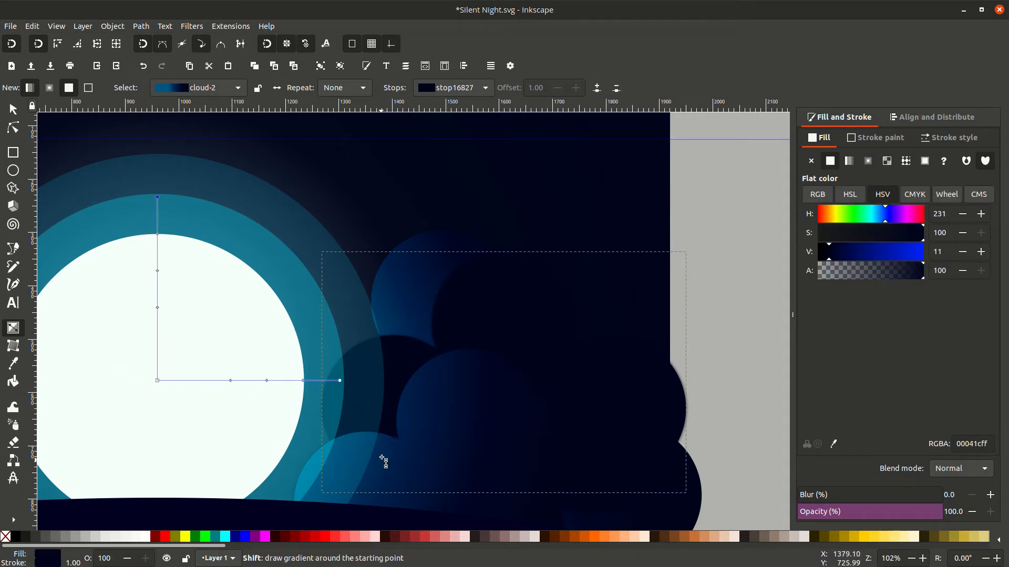
pyautogui.keyDown('shift'); pyautogui.click(341, 381); pyautogui.keyUp('shift')
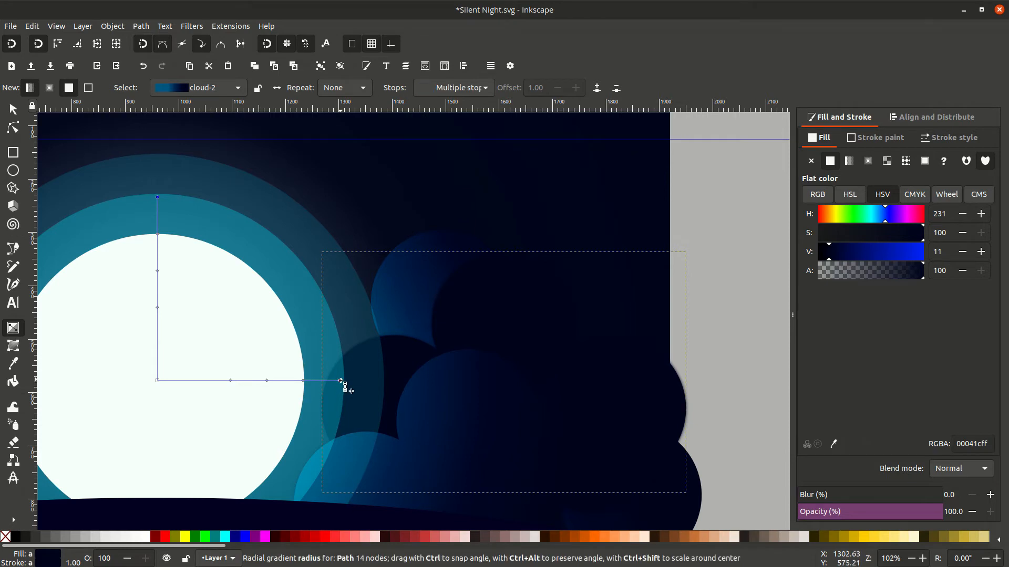
pyautogui.moveTo(350, 381); pyautogui.dragTo(567, 393)
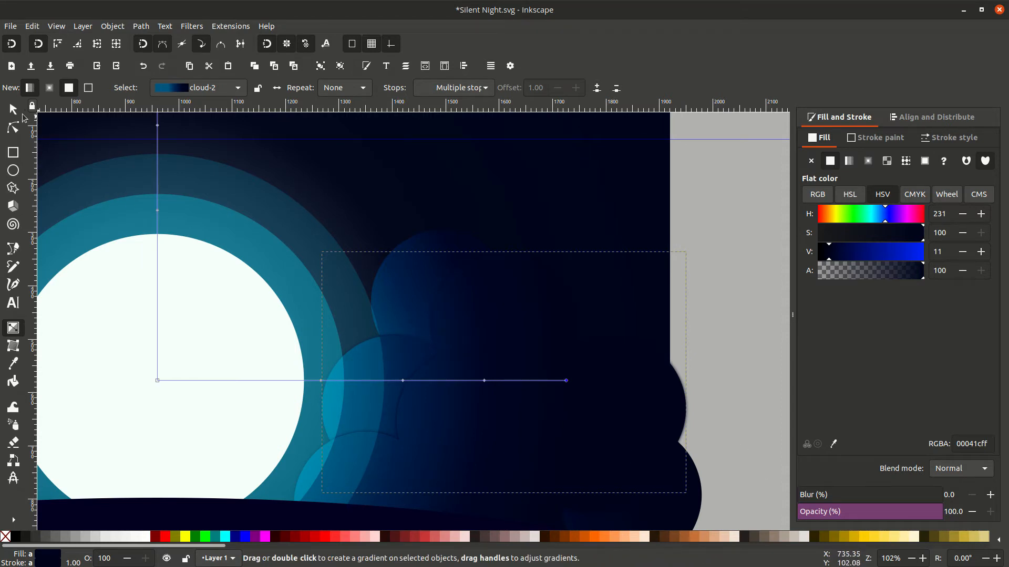
pyautogui.click(12, 109)
pyautogui.click(689, 345)
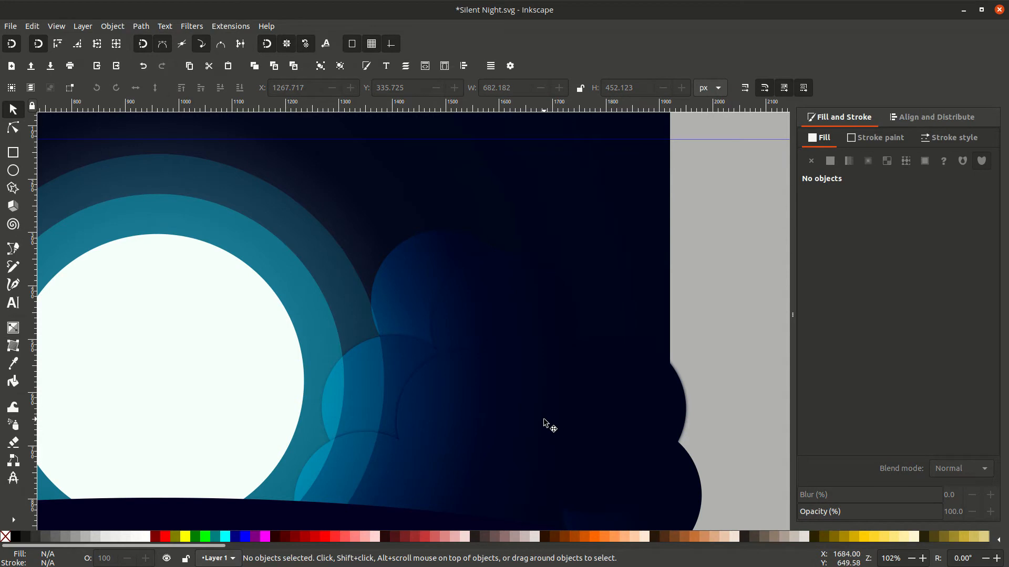
# Step: Check the whole page in grayscale display and return to colour display
pyautogui.press('5')
pyautogui.press('alt+KP_5')
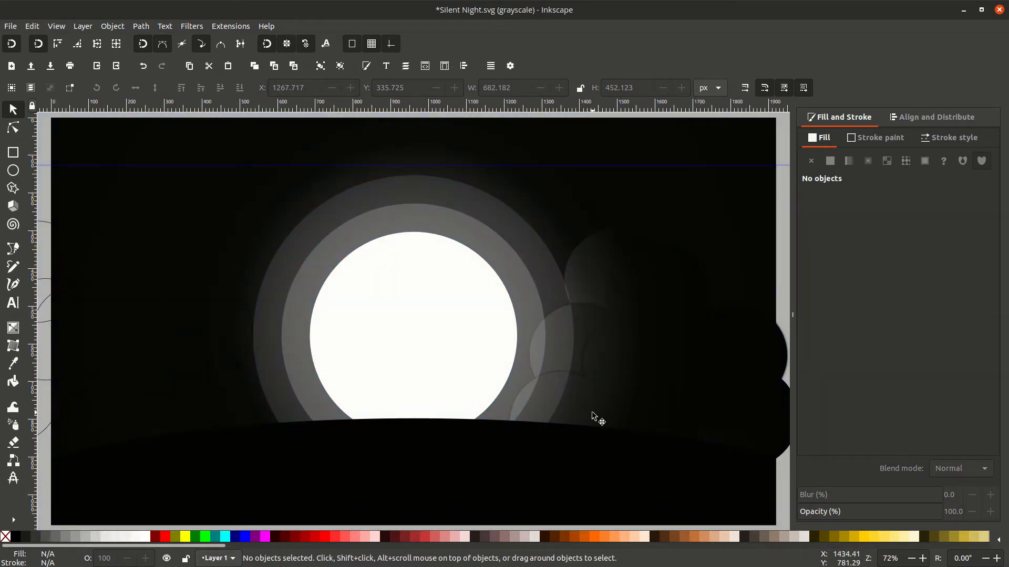
pyautogui.press('alt+KP_5')
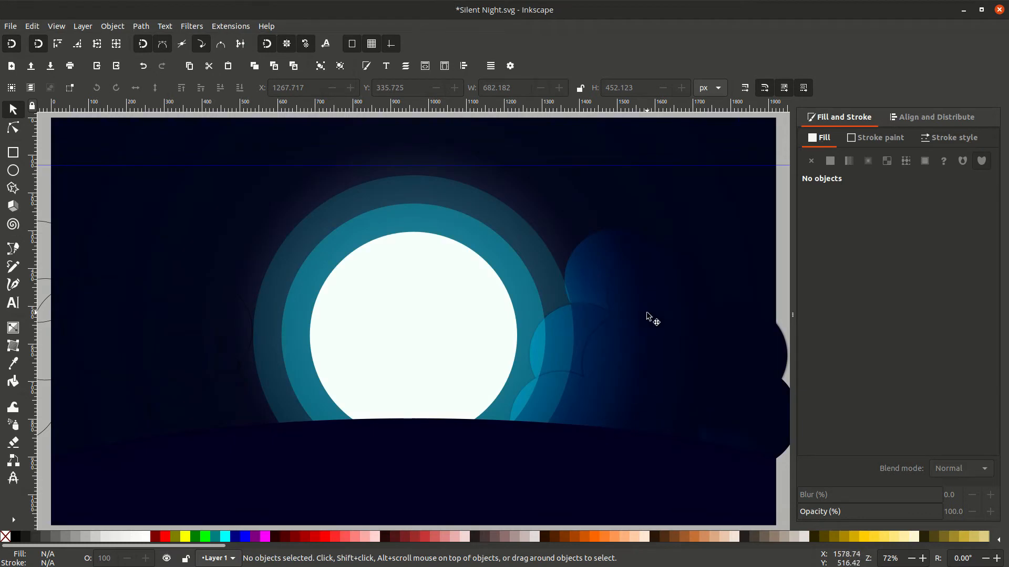
# Step: Move the horizontal guide to above the page
pyautogui.press('-')
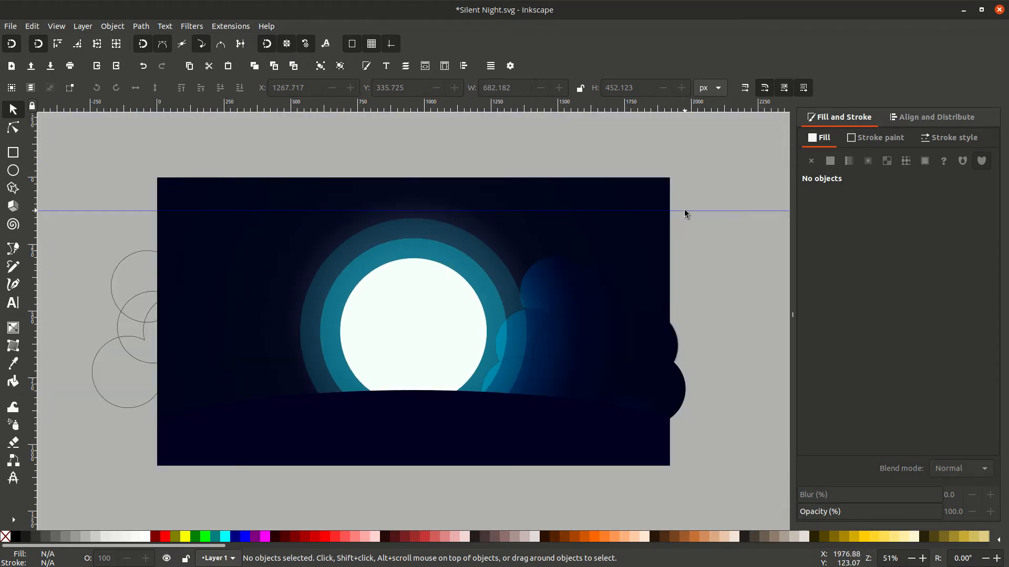
pyautogui.moveTo(685, 212); pyautogui.dragTo(677, 122)
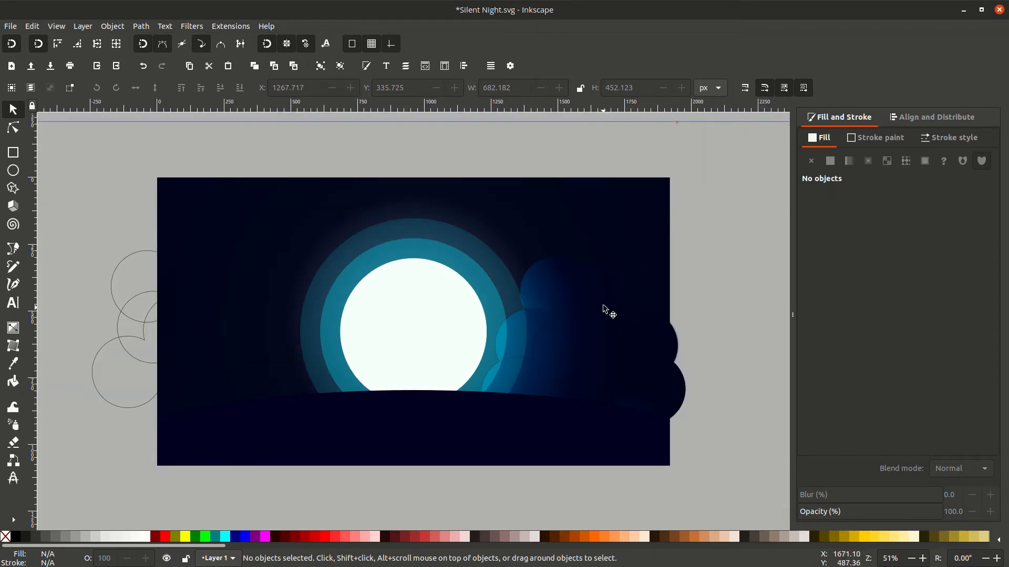
# Step: Move the diagonal three-circle rear cloud off the page onto the empty canvas beside it
pyautogui.keyDown('ctrl'); pyautogui.scroll(2, 603, 310); pyautogui.keyUp('ctrl')
pyautogui.click(677, 455)
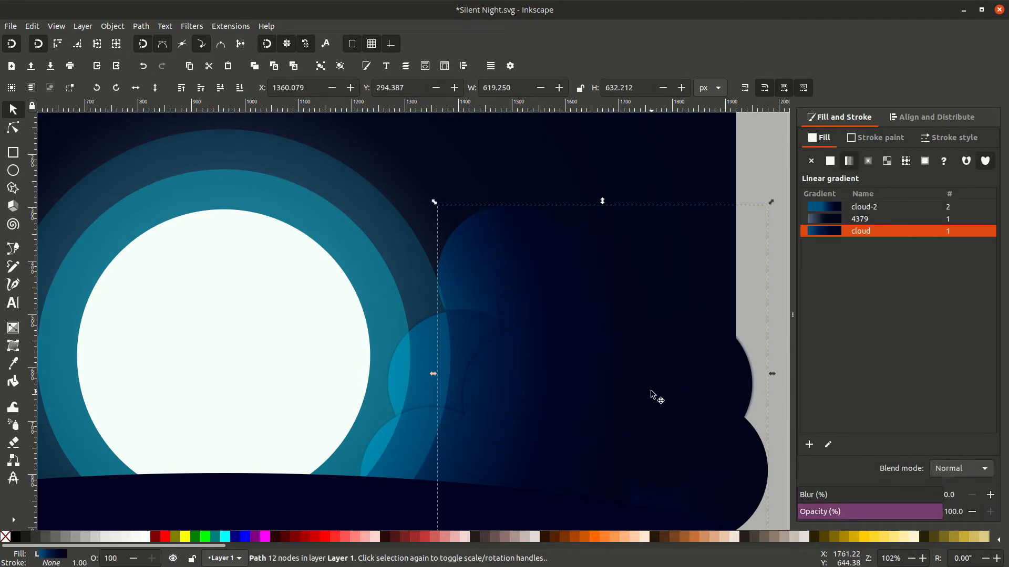
pyautogui.moveTo(651, 391); pyautogui.dragTo(209, 358)
pyautogui.moveTo(298, 451); pyautogui.dragTo(707, 428)
pyautogui.press('-')
pyautogui.press('-')
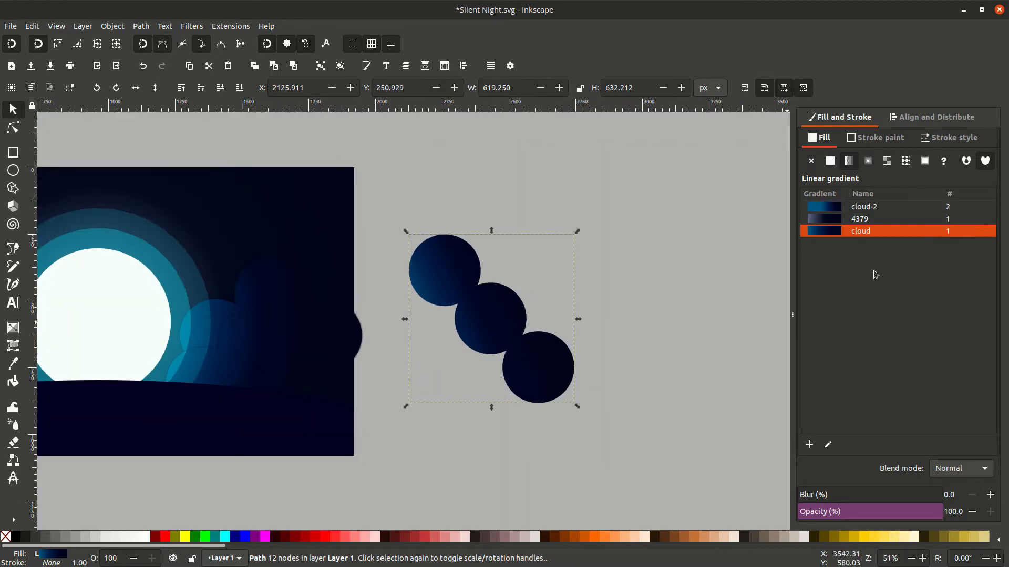
# Step: Give the three-circle cloud a radial gradient fill using the cloud-2 gradient
pyautogui.press('g')
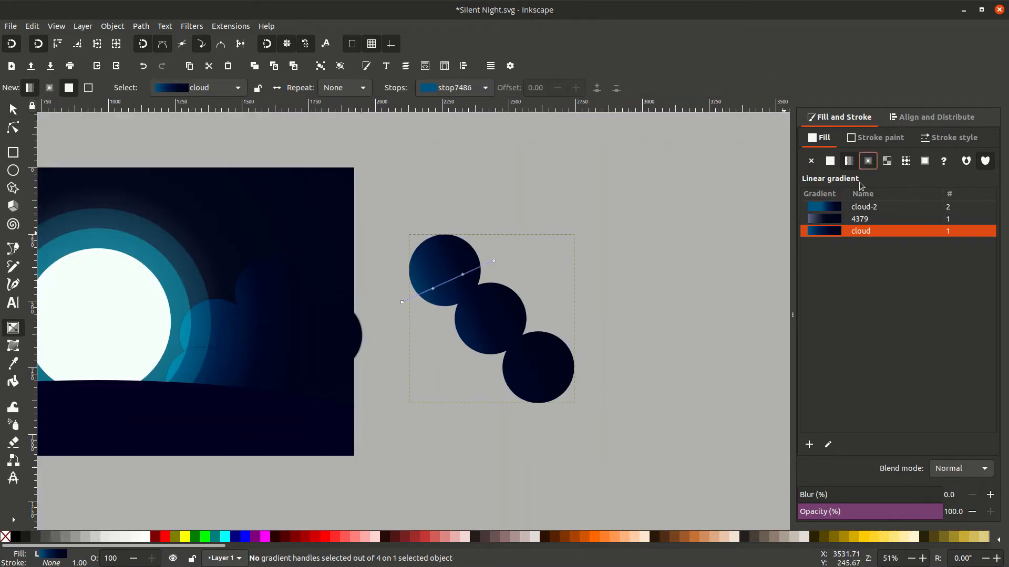
pyautogui.click(868, 161)
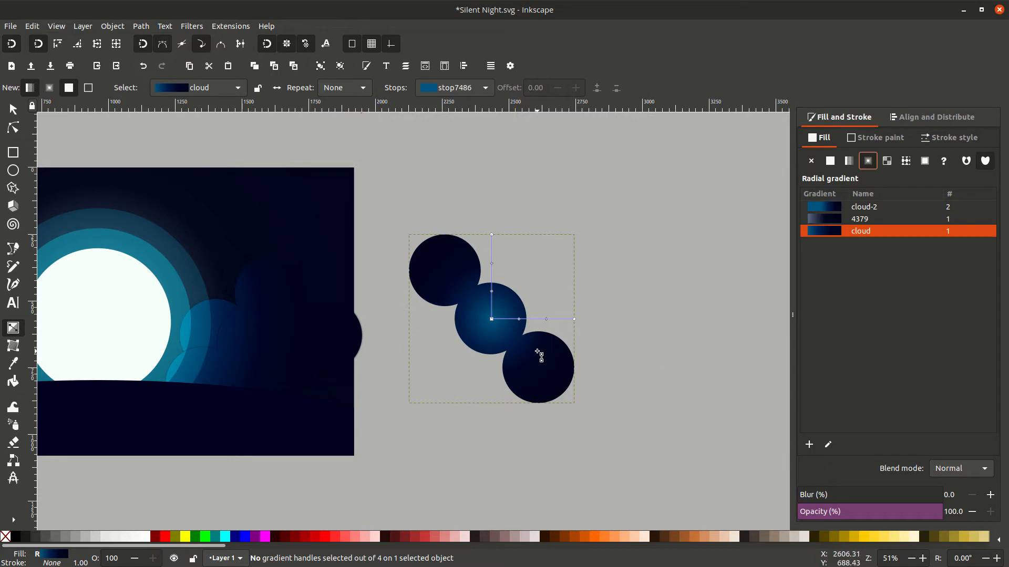
pyautogui.press('s')
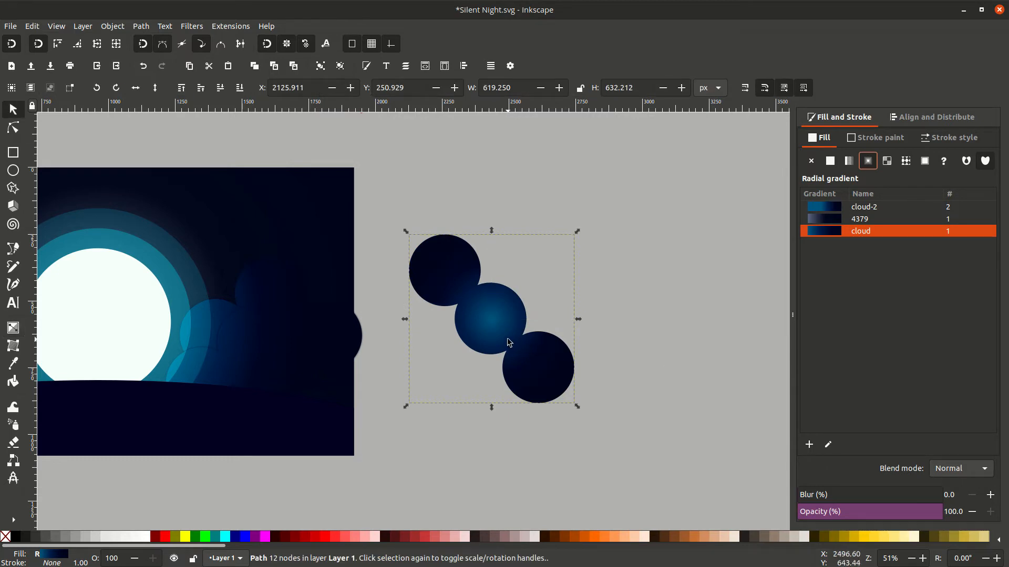
pyautogui.hscroll(-10, 501, 334)
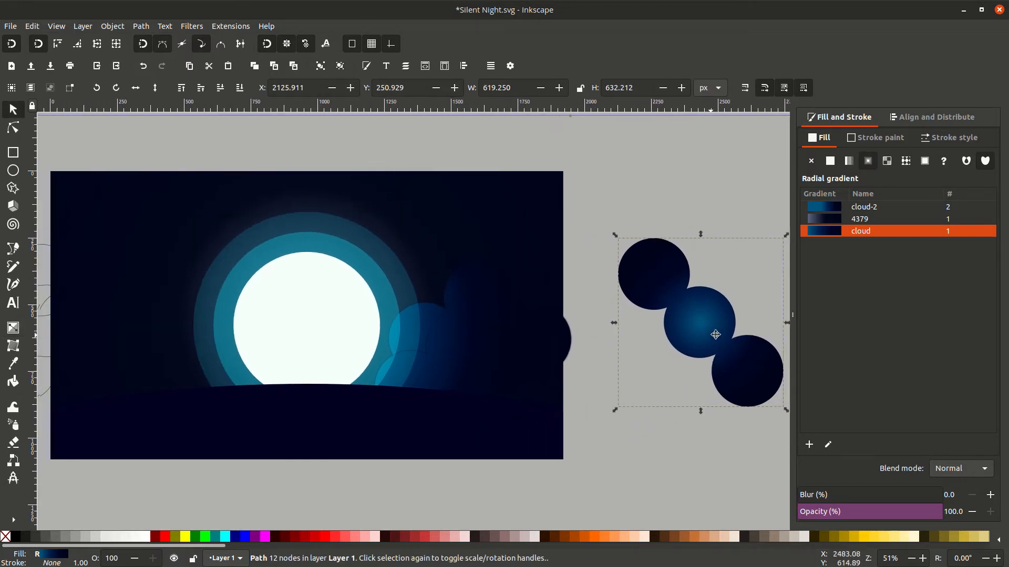
pyautogui.click(868, 206)
# Step: Place the three-circle cloud back beside the moon and centre its radial gradient on the moon's centre
pyautogui.moveTo(716, 333); pyautogui.dragTo(323, 324)
pyautogui.press('g')
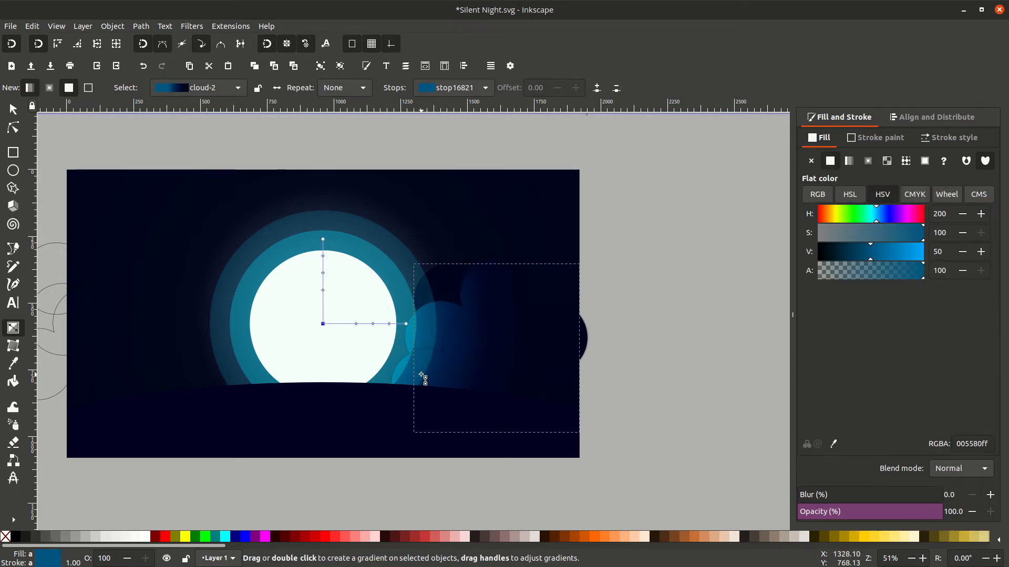
pyautogui.scroll(2, 408, 344)
pyautogui.moveTo(409, 344); pyautogui.dragTo(476, 384)
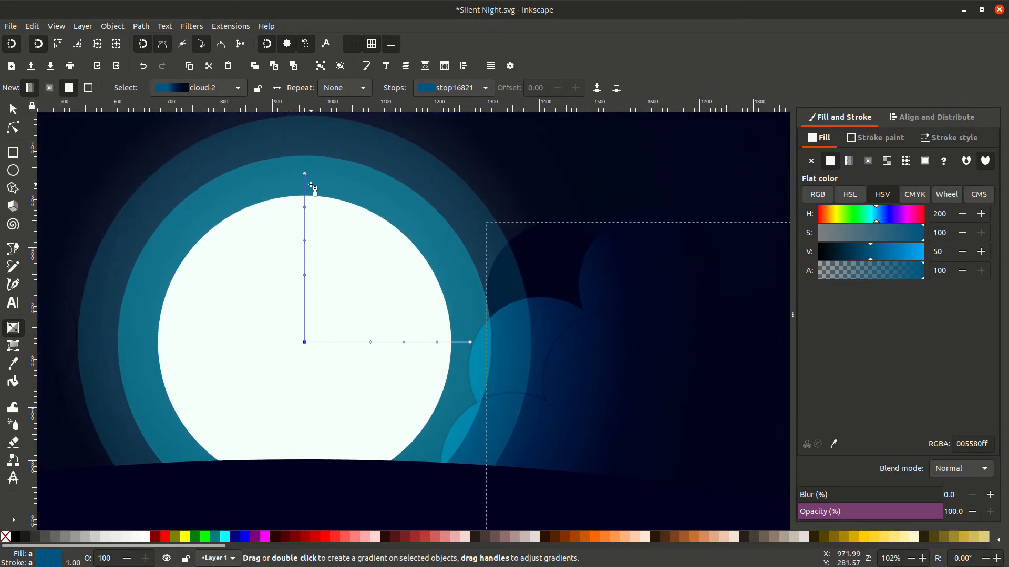
# Step: Extend both radii of the three-circle cloud's radial gradient together until the glow covers its moon-facing edge
pyautogui.hscroll(2, 374, 279)
pyautogui.click(257, 175)
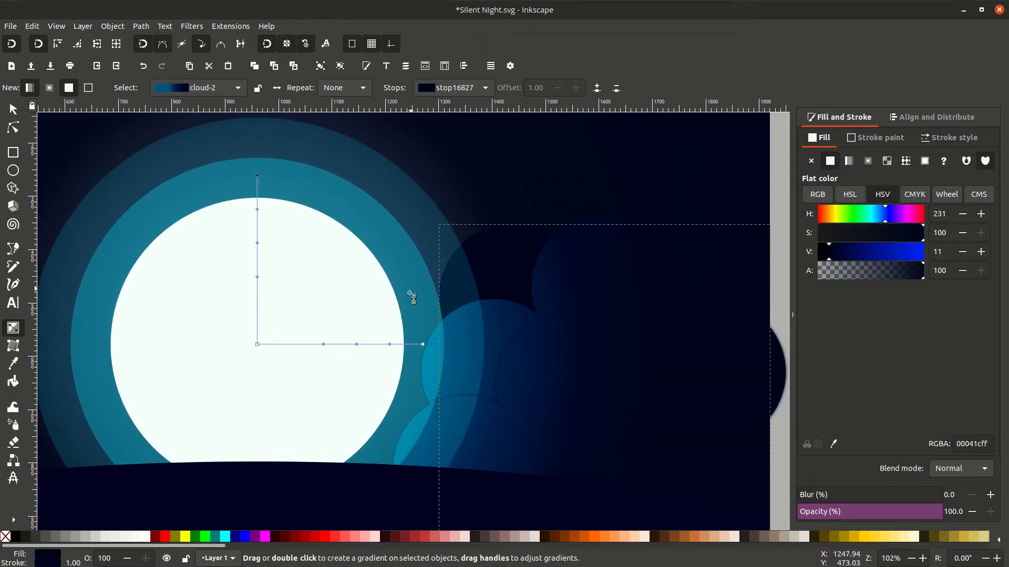
pyautogui.keyDown('shift'); pyautogui.click(423, 345); pyautogui.keyUp('shift')
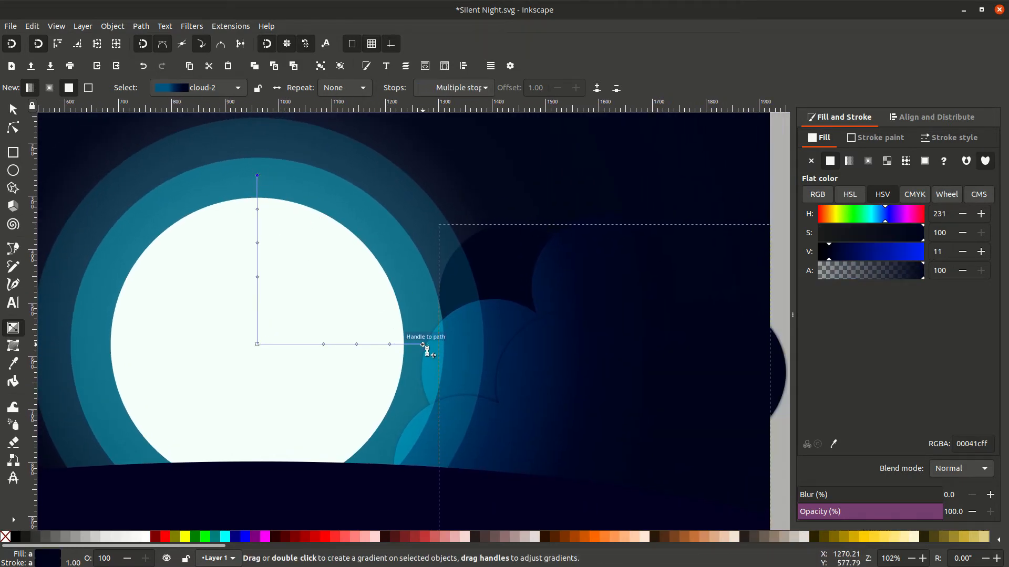
pyautogui.moveTo(424, 344); pyautogui.dragTo(643, 344)
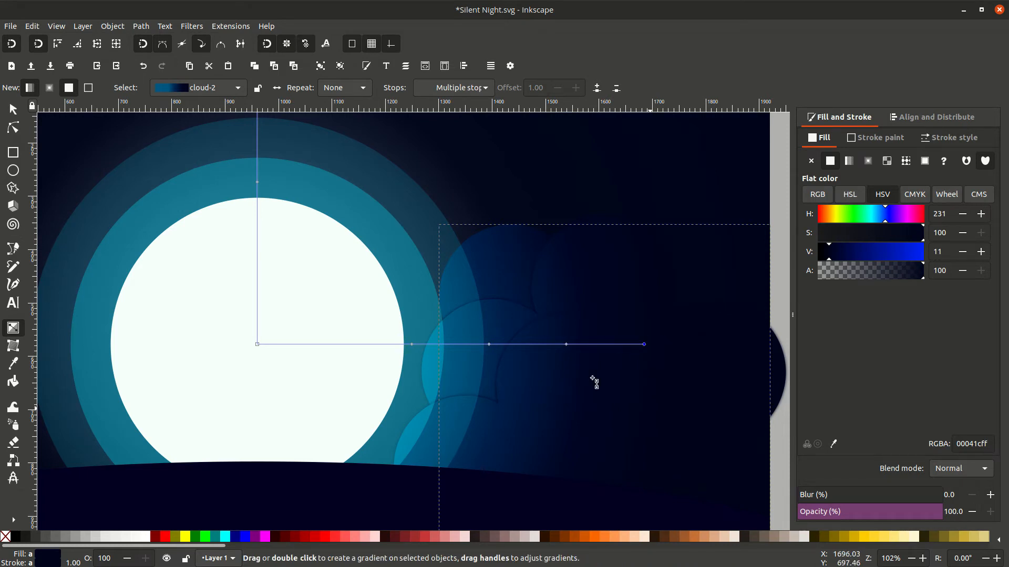
pyautogui.click(13, 108)
pyautogui.press('-')
pyautogui.press('-')
pyautogui.click(617, 428)
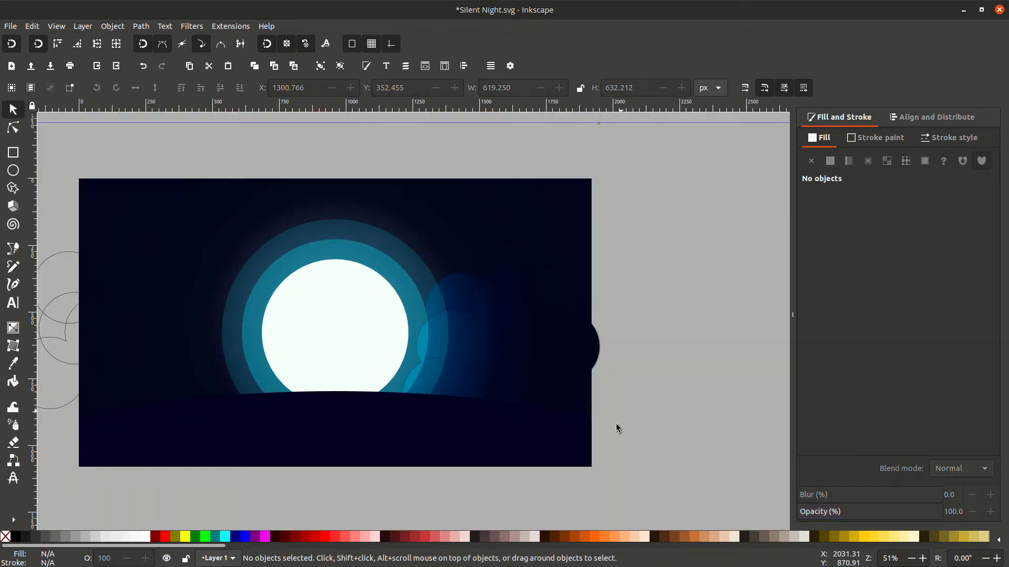
# Step: Fit the page in view and show the mirrored cloud scene in grayscale display
pyautogui.press('5')
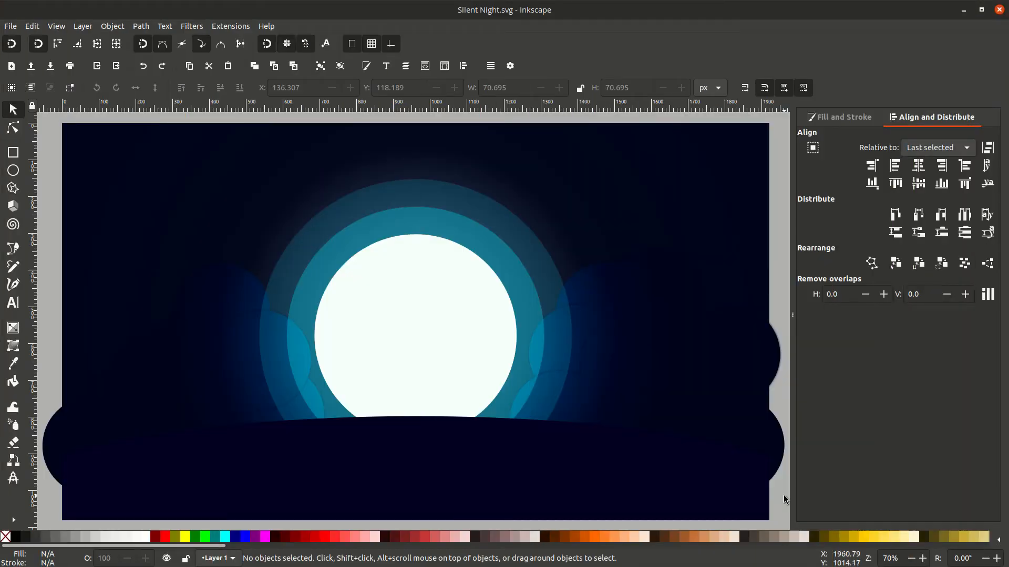
pyautogui.hotkey('alt', '5')
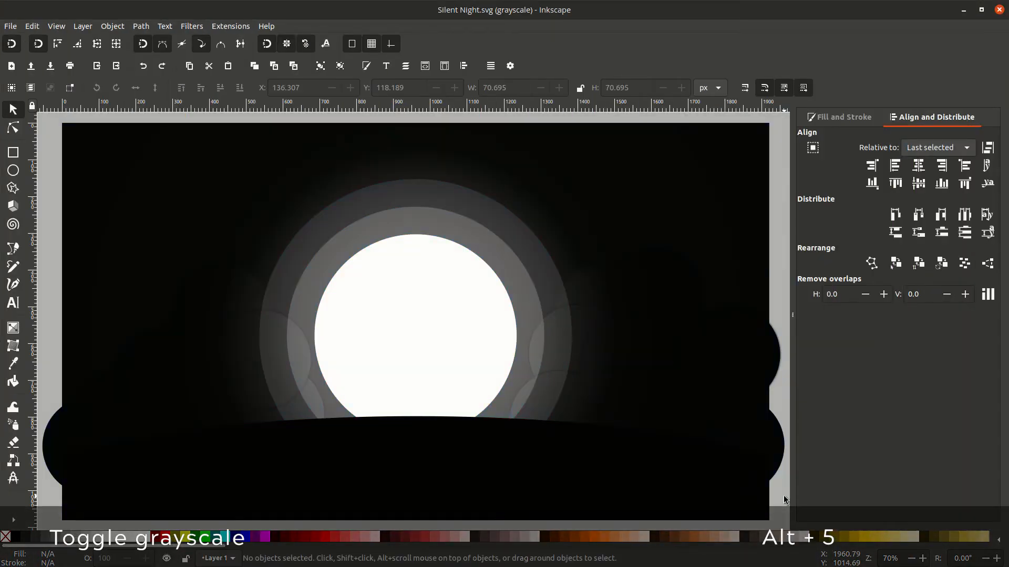
# Step: Return to normal colour display and examine the radial gradients of the cloud groups on both sides of the moon
pyautogui.hotkey('alt', '5')
pyautogui.press('-')
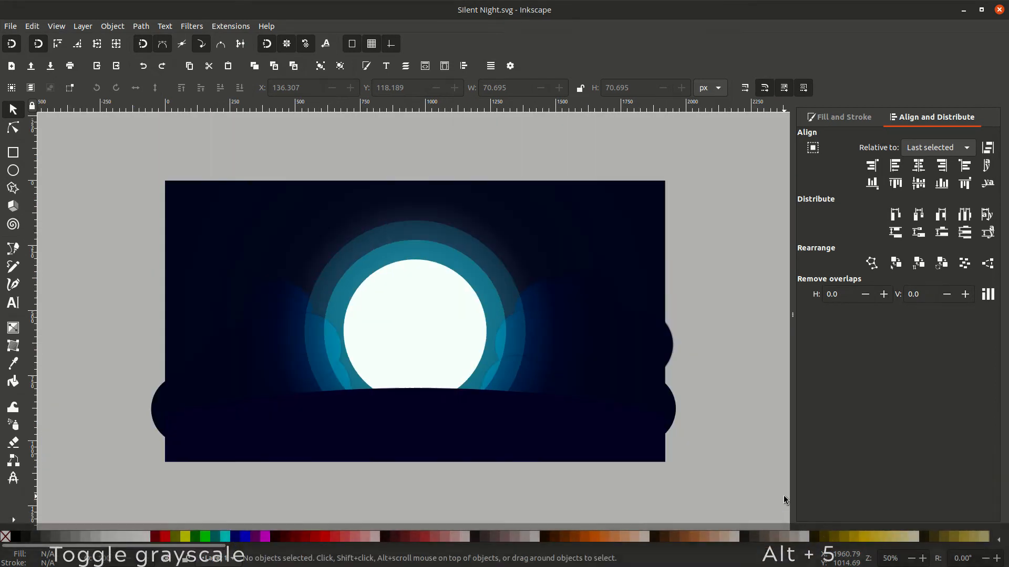
pyautogui.moveTo(728, 253); pyautogui.dragTo(479, 482)
pyautogui.press('g')
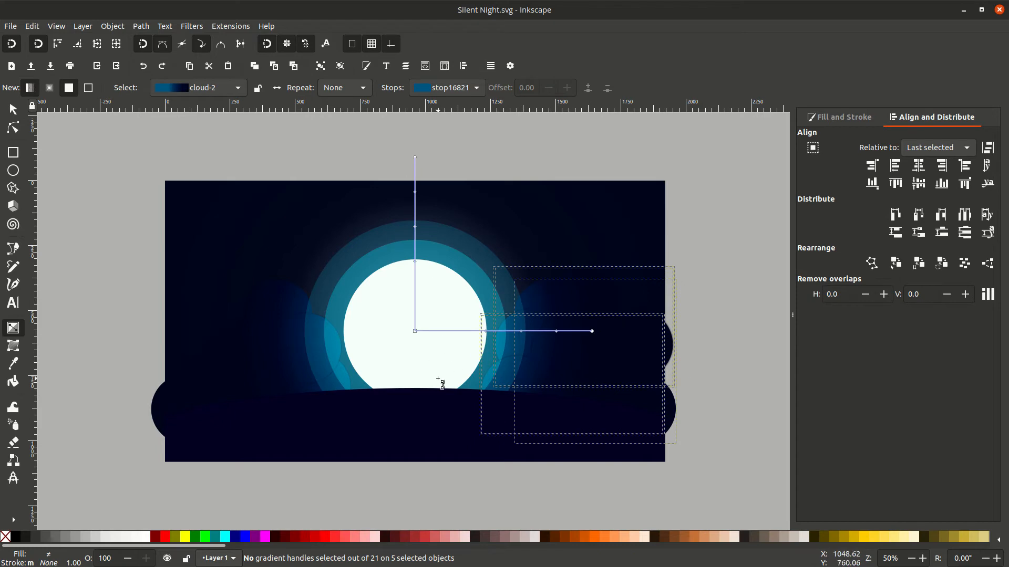
pyautogui.press('s')
pyautogui.press('Escape')
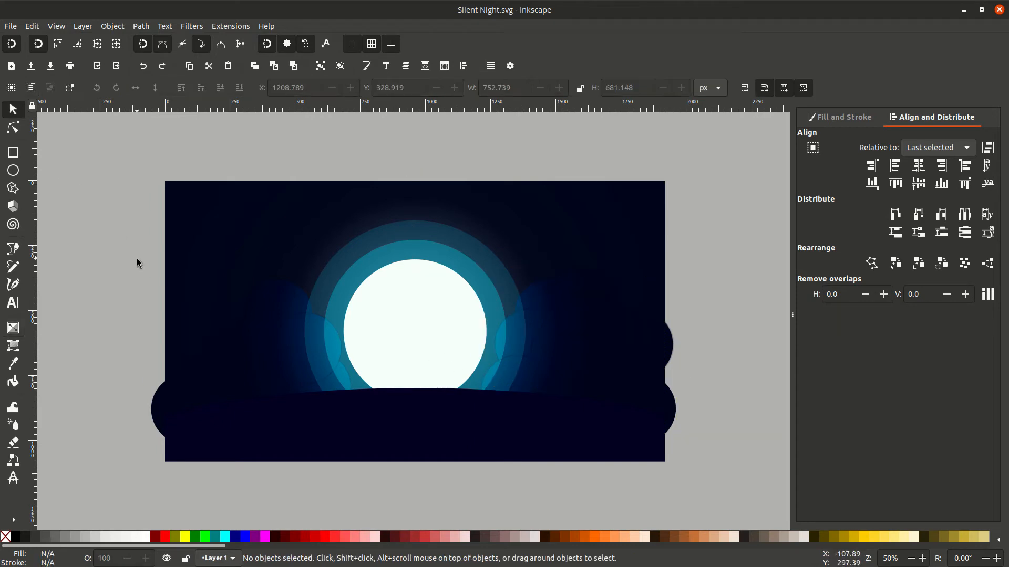
pyautogui.moveTo(119, 259); pyautogui.dragTo(404, 511)
pyautogui.press('g')
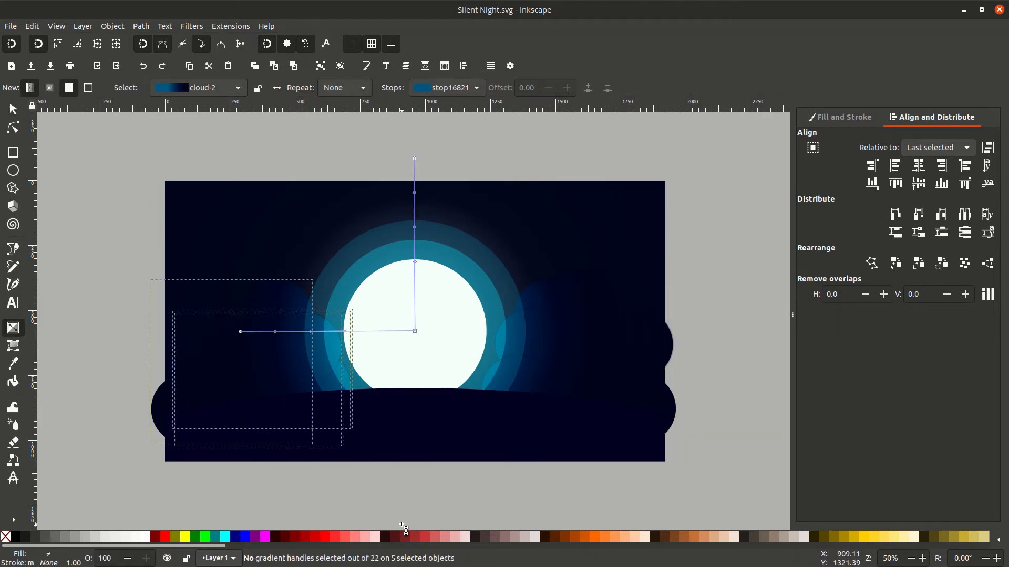
pyautogui.press('Escape')
pyautogui.press('s')
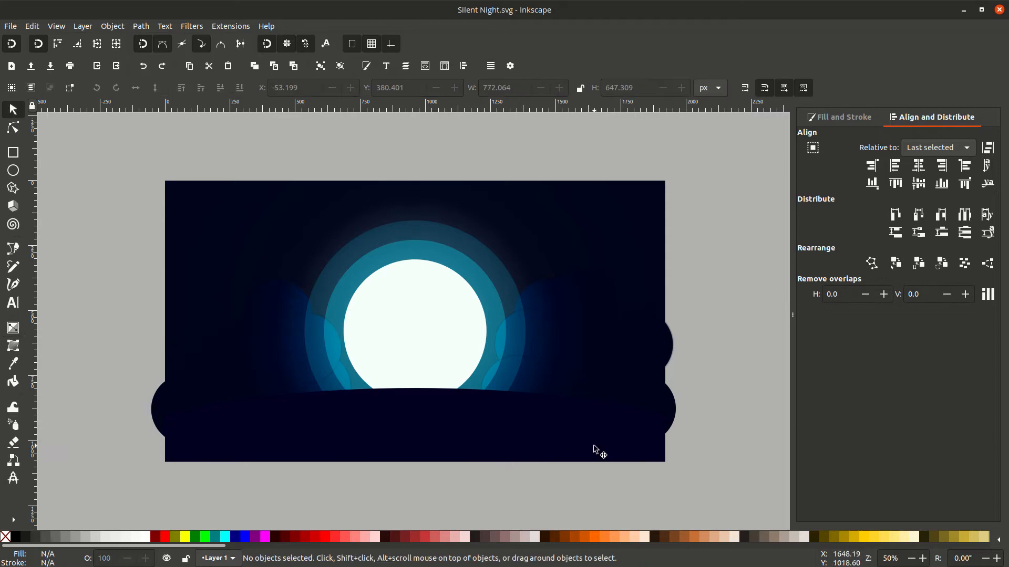
# Step: Draw a white circle about 64 px wide in the upper-left sky
pyautogui.press('5')
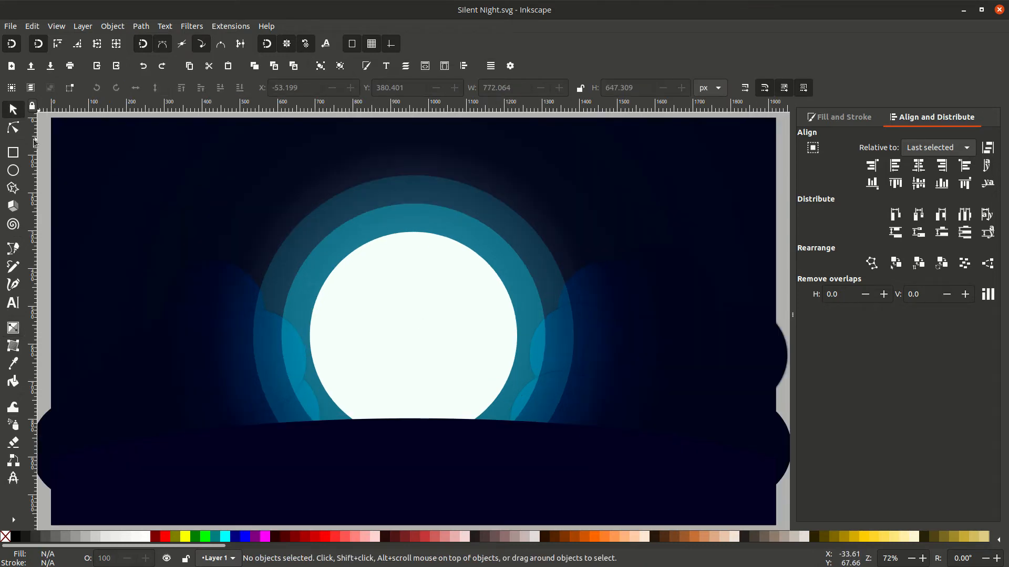
pyautogui.click(13, 170)
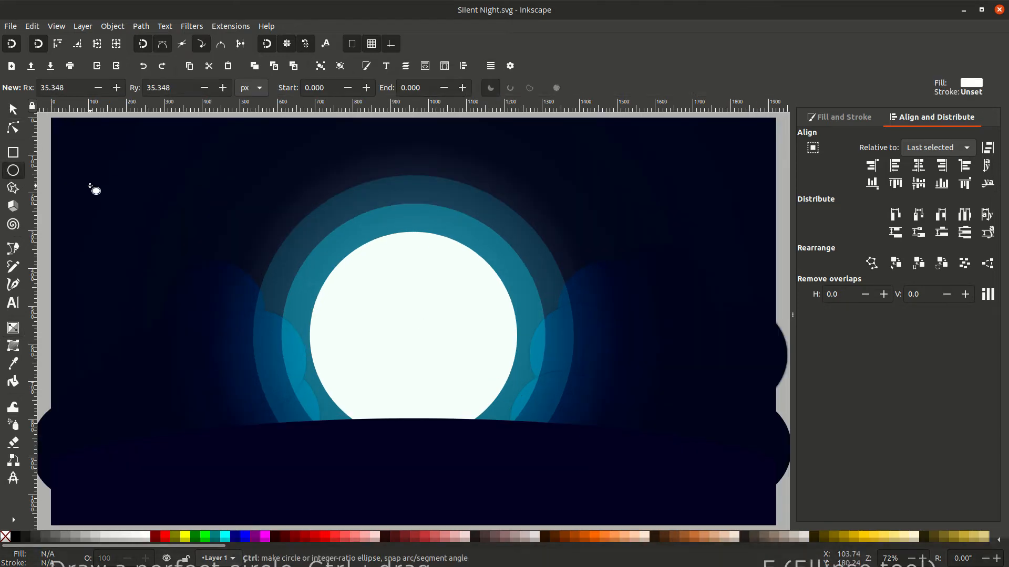
pyautogui.moveTo(87, 171); pyautogui.dragTo(112, 197)
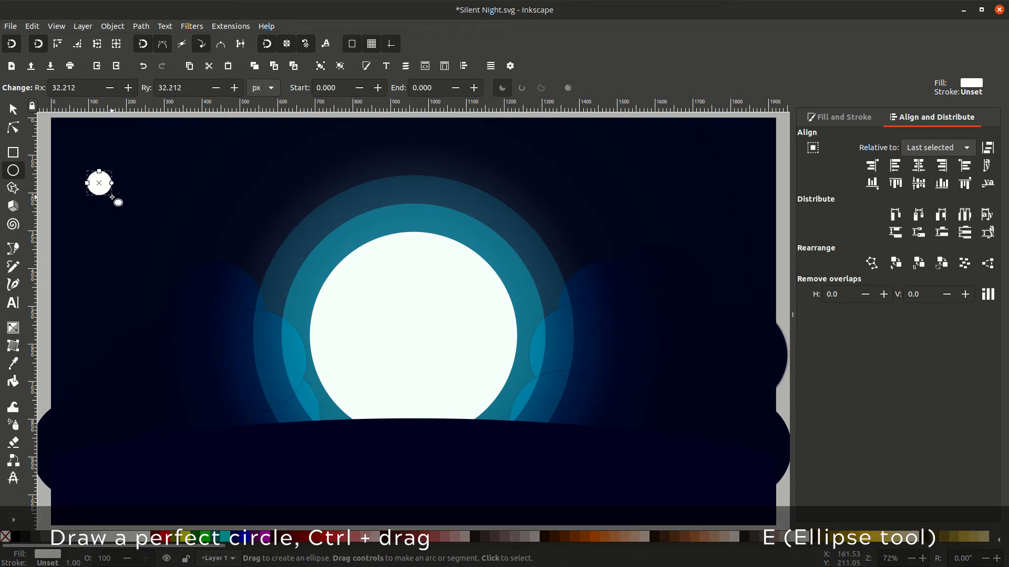
pyautogui.press('s')
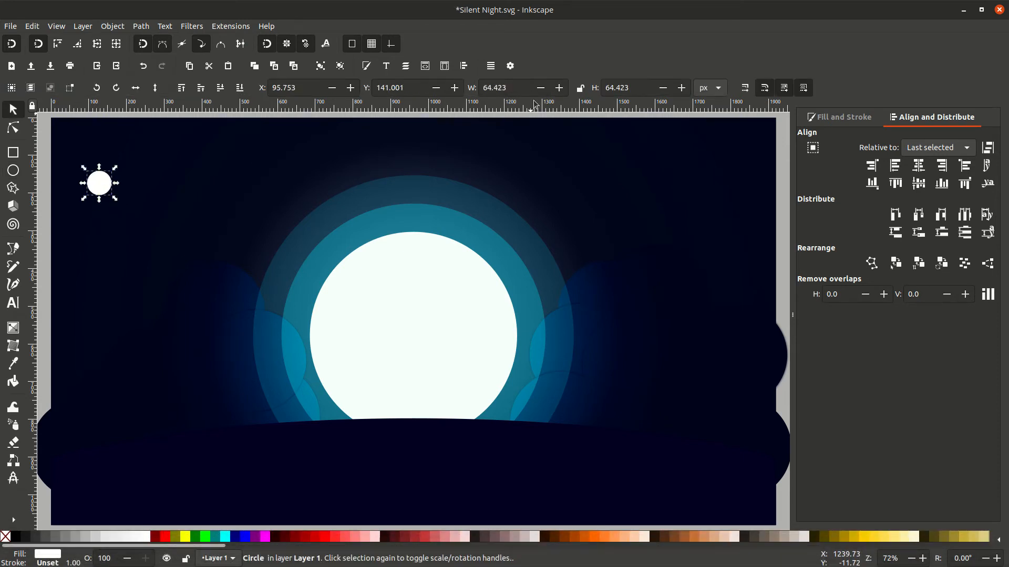
# Step: Lock the small circle's proportions and resize it to 20 px wide
pyautogui.moveTo(519, 88); pyautogui.dragTo(468, 91)
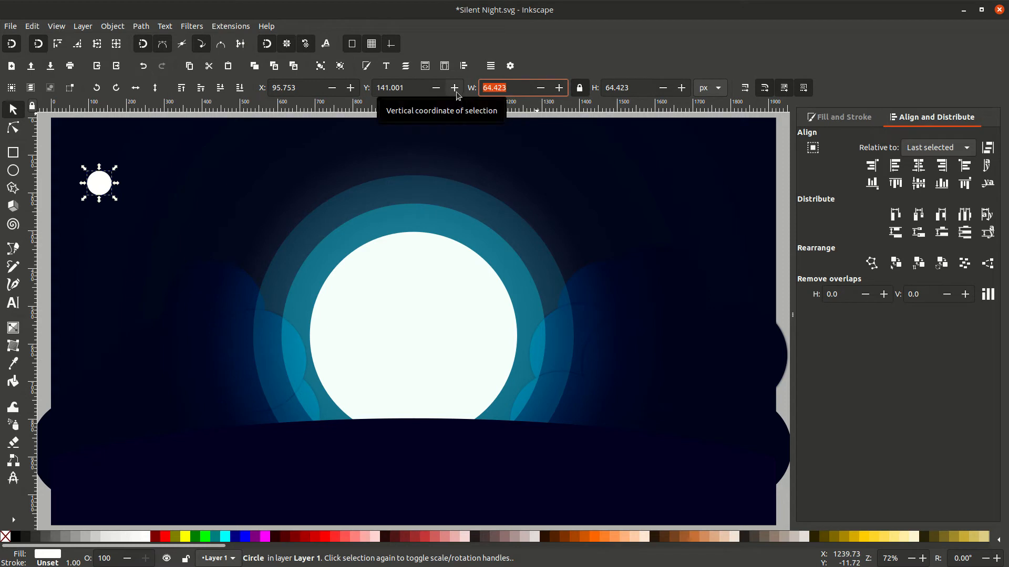
pyautogui.write('10')
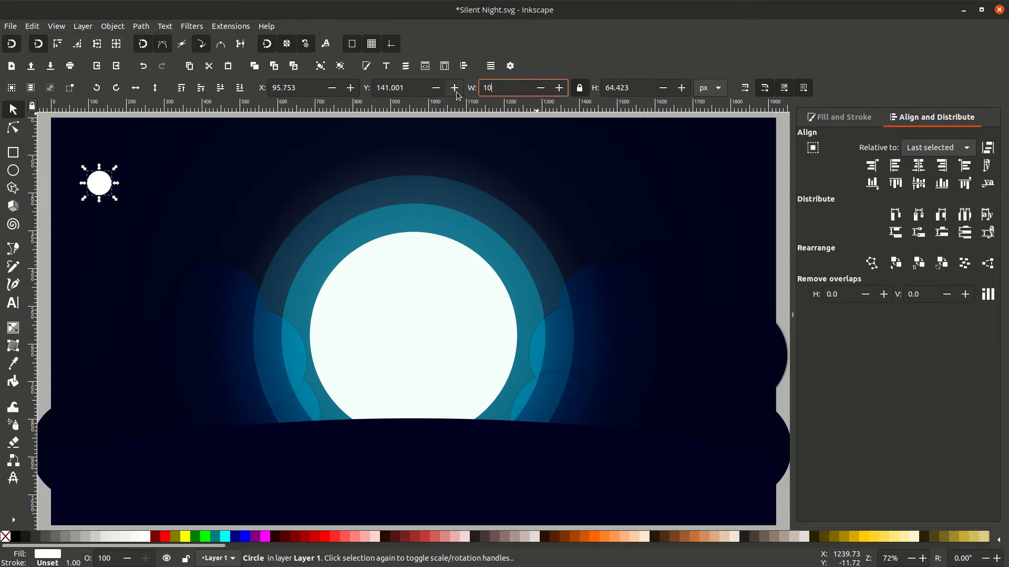
pyautogui.press('Return')
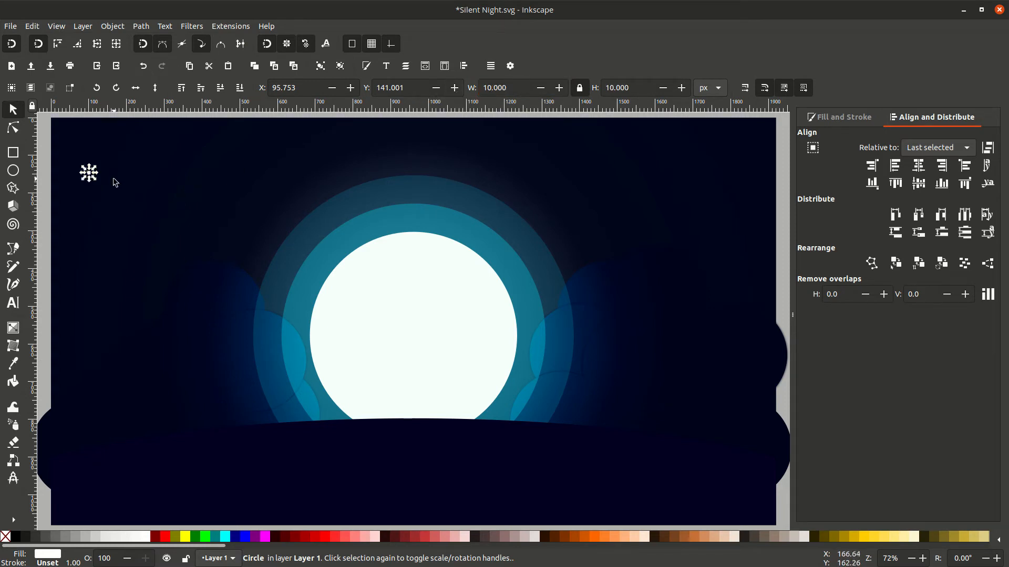
pyautogui.moveTo(514, 87); pyautogui.dragTo(478, 89)
pyautogui.write('20')
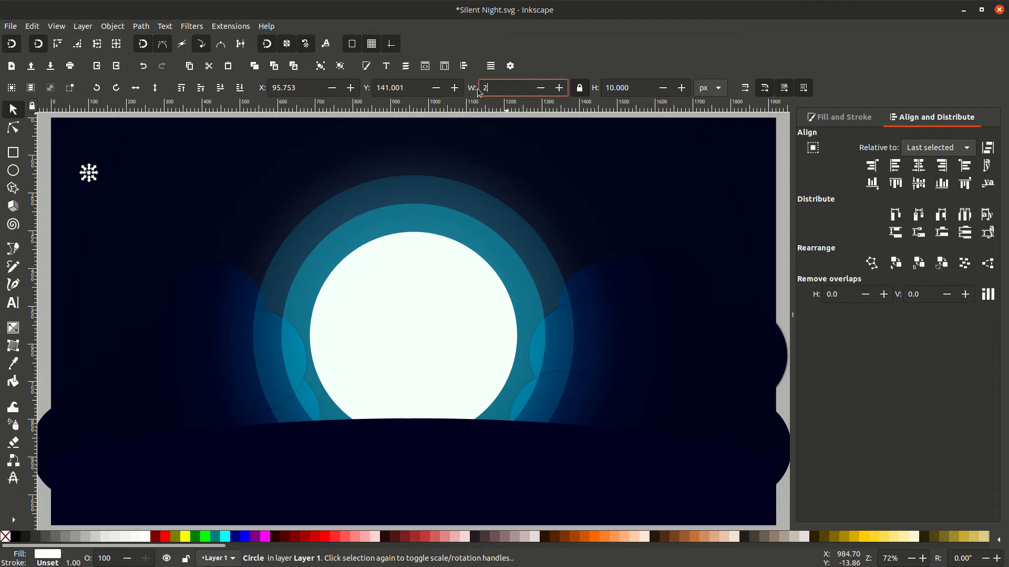
pyautogui.press('Return')
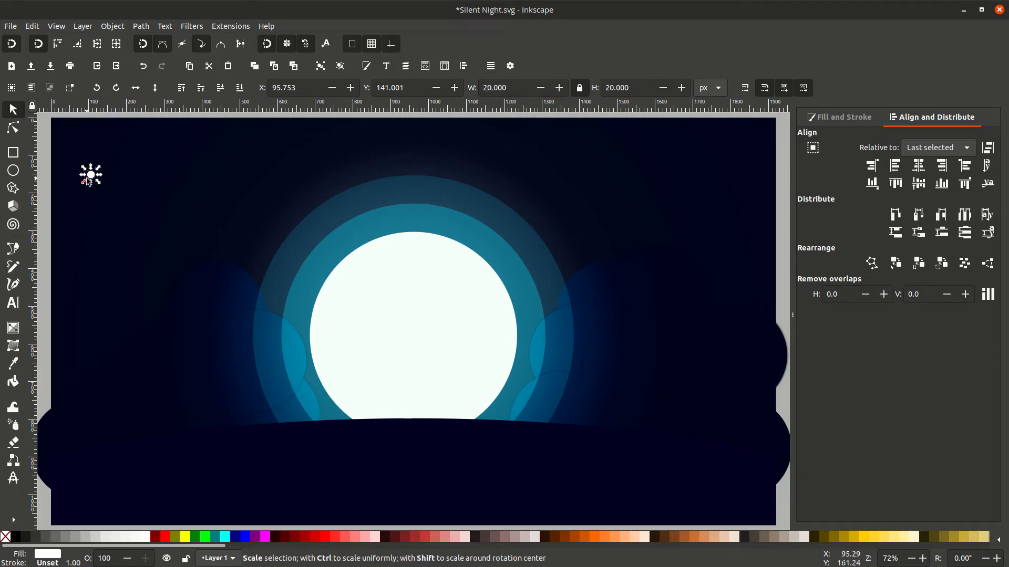
# Step: Give the small circle a radial gradient fill fading from white to transparent
pyautogui.press('3')
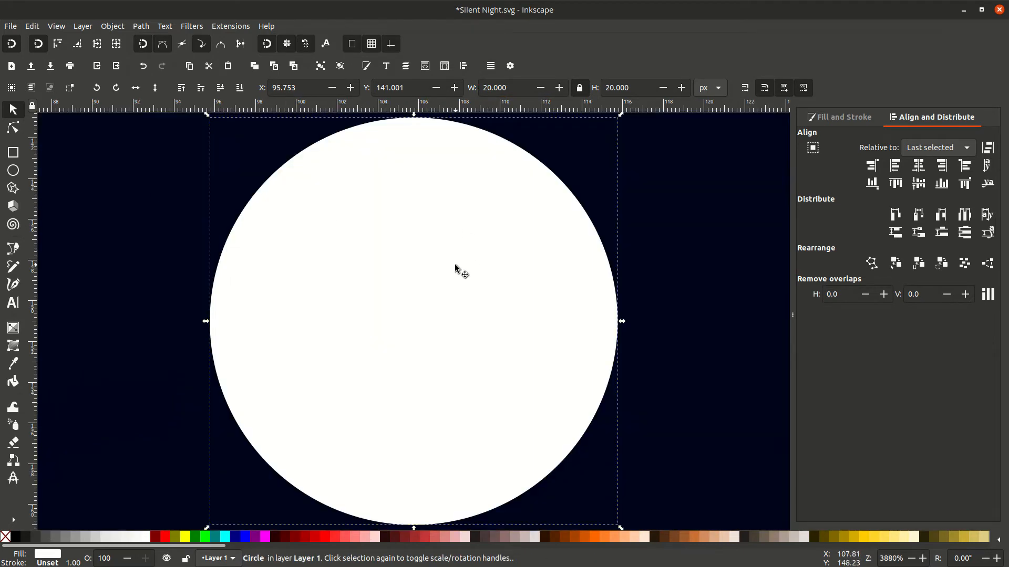
pyautogui.click(851, 118)
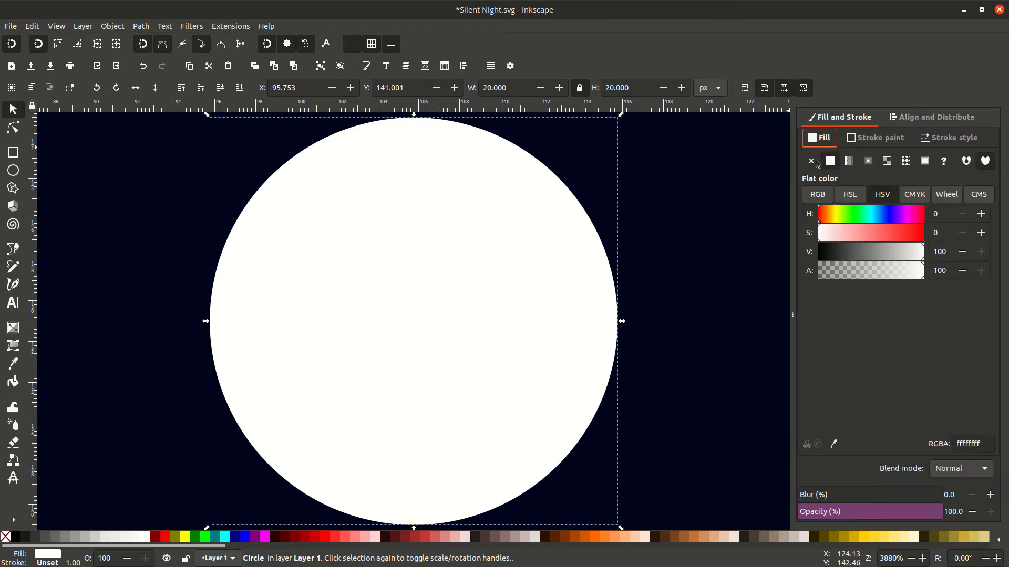
pyautogui.click(867, 162)
# Step: Set the transparent outer stop of the small circle's radial gradient to black with V 0, and check the white centre stop
pyautogui.press('g')
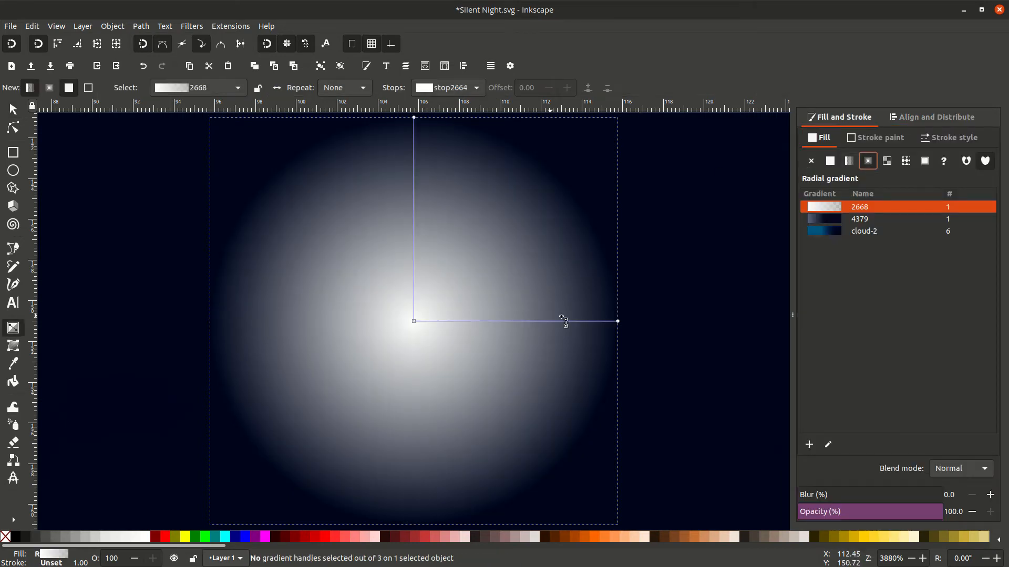
pyautogui.click(618, 322)
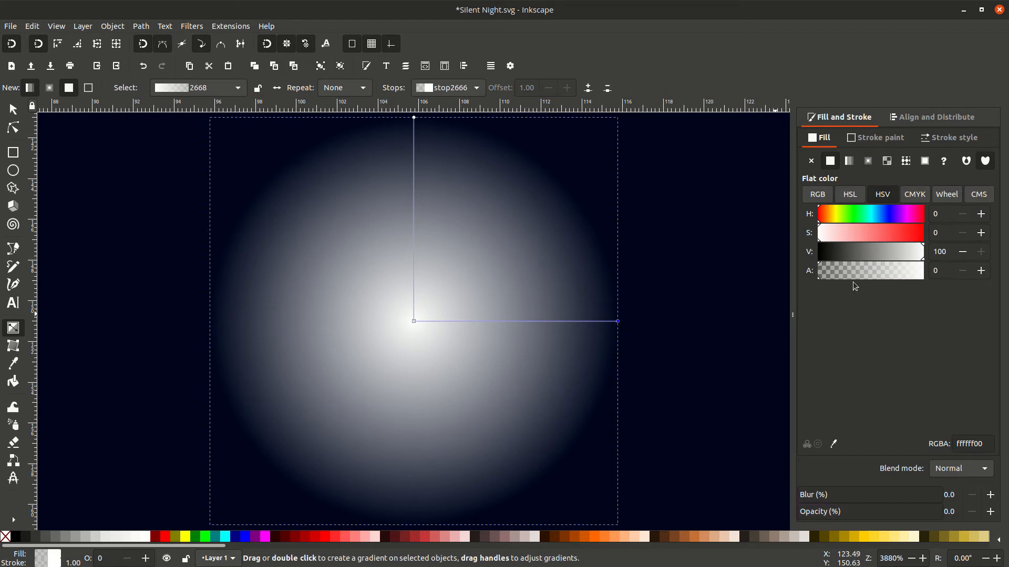
pyautogui.moveTo(923, 258); pyautogui.dragTo(816, 257)
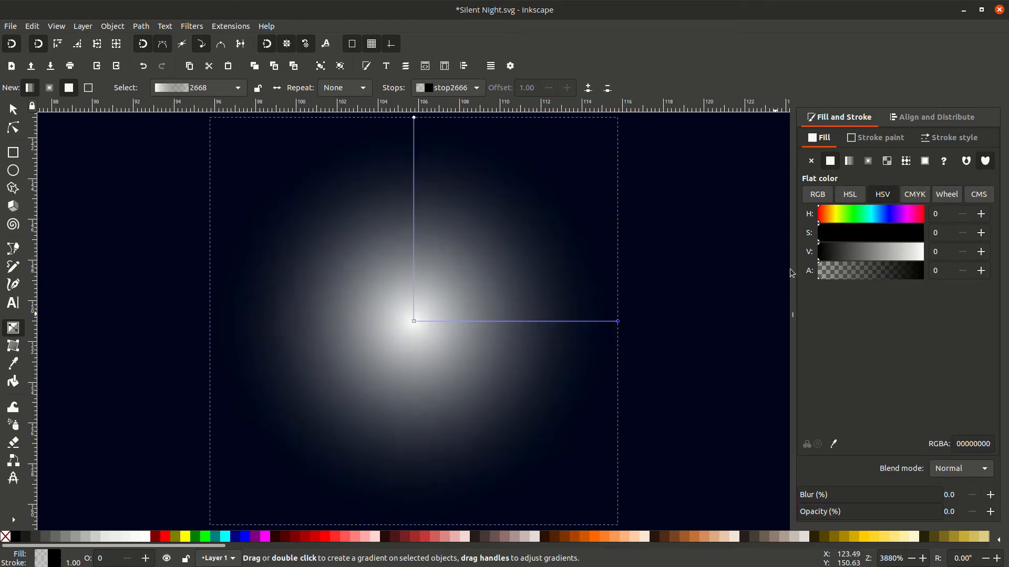
pyautogui.click(415, 322)
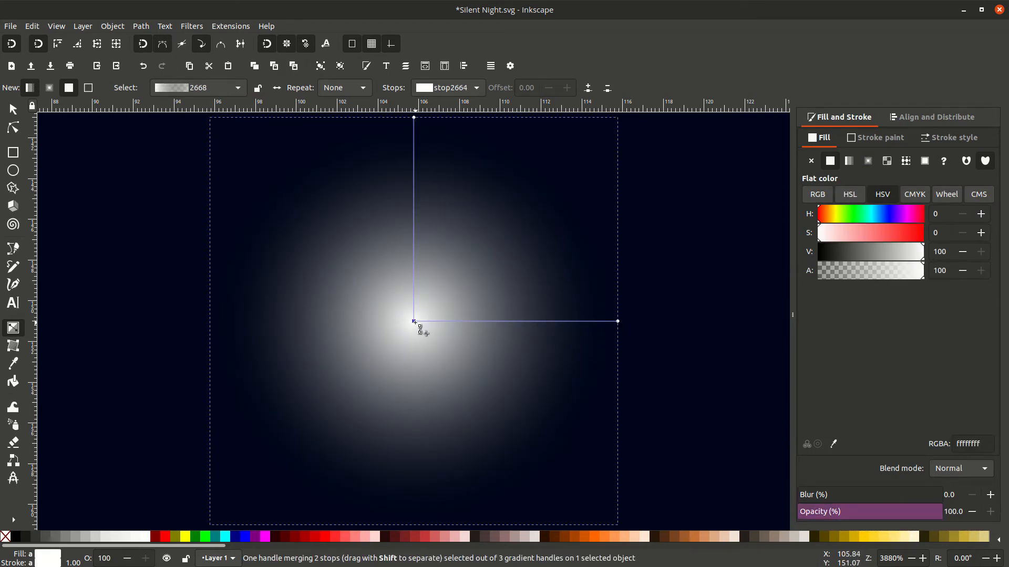
pyautogui.click(618, 322)
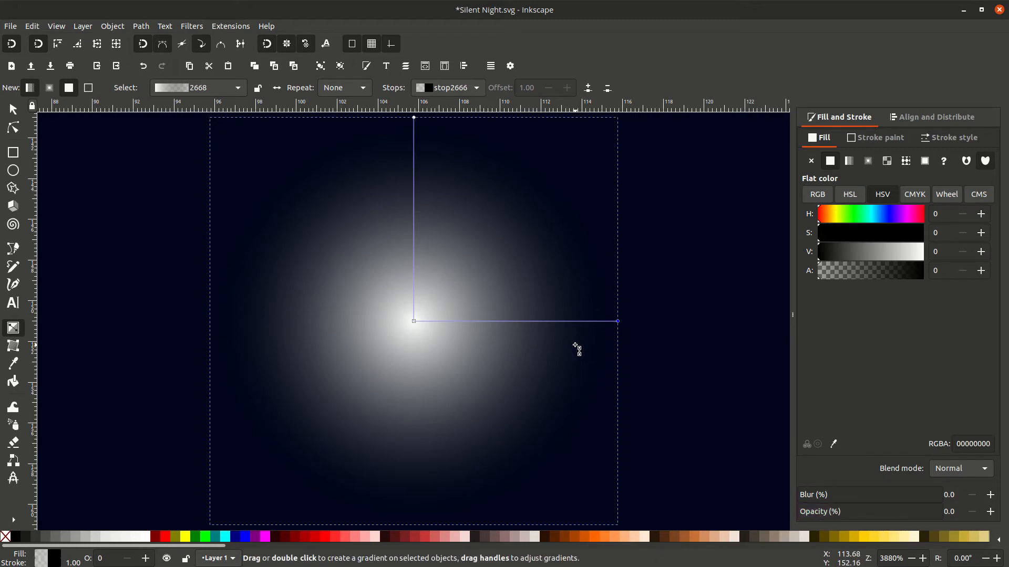
pyautogui.press('Escape')
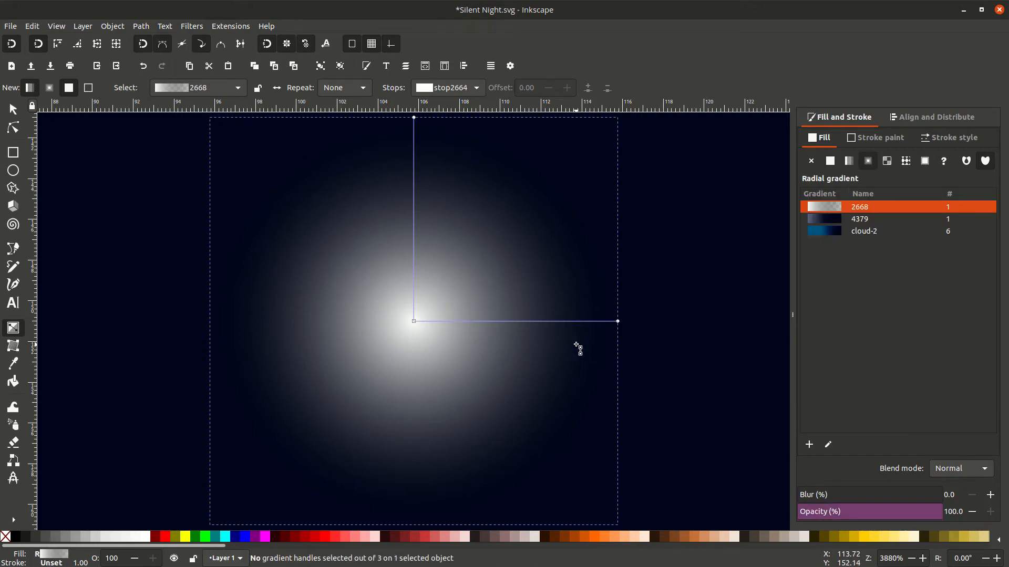
pyautogui.press('Escape')
# Step: Set the glowing circle's blend mode to Color Dodge
pyautogui.press('s')
pyautogui.click(518, 329)
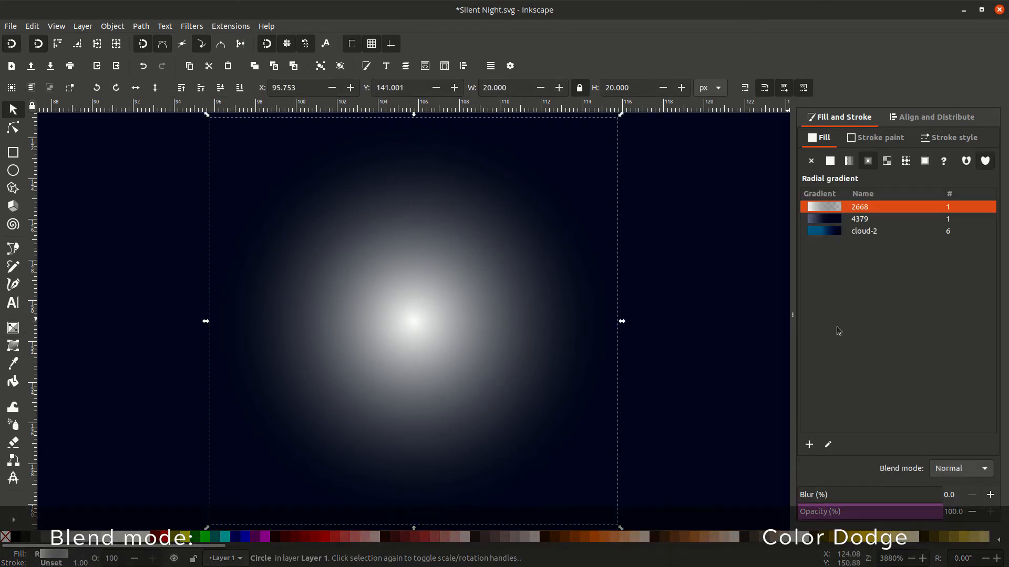
pyautogui.click(955, 473)
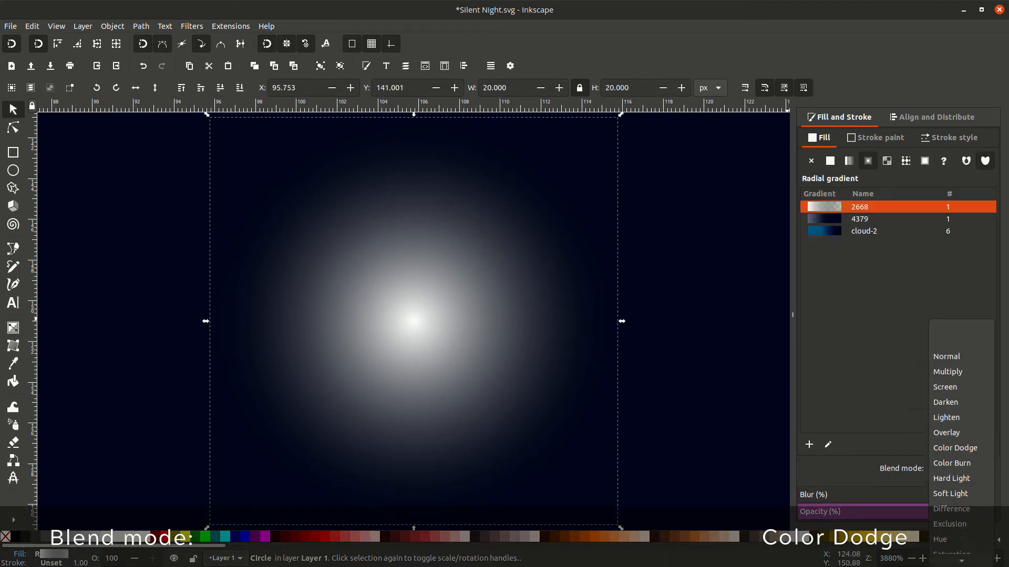
pyautogui.click(955, 420)
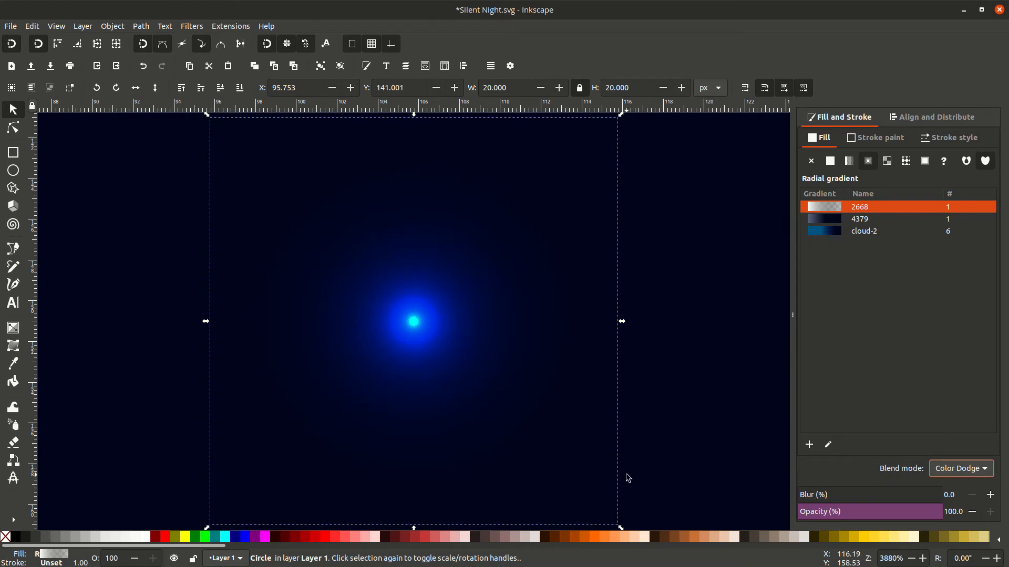
# Step: Copy the glowing star and paste copies across the upper sky left of the moon, stacking several where a star should be brighter
pyautogui.press('-')
pyautogui.press('-')
pyautogui.press('-')
pyautogui.press('-')
pyautogui.press('-')
pyautogui.press('-')
pyautogui.press('-')
pyautogui.press('-')
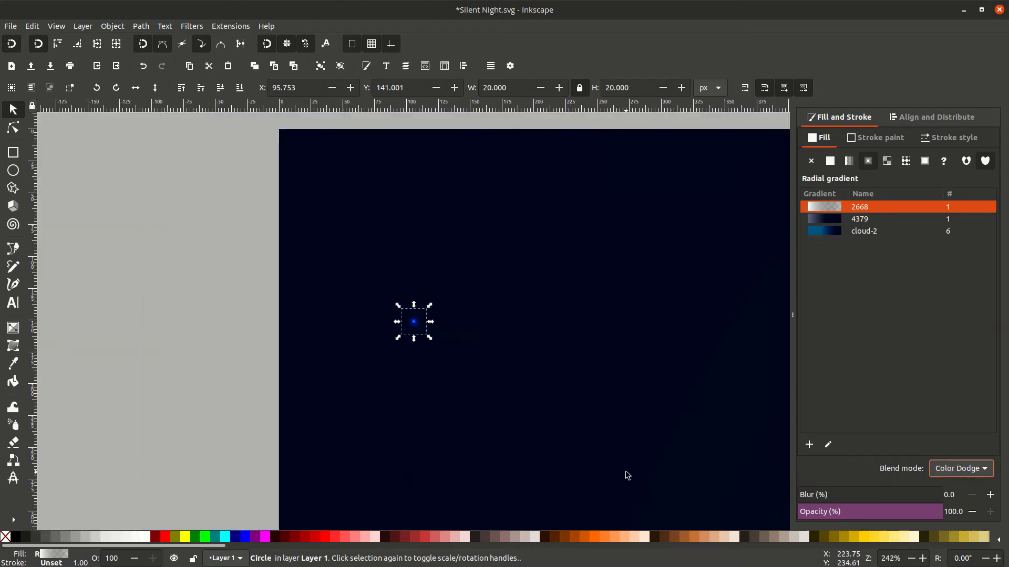
pyautogui.press('5')
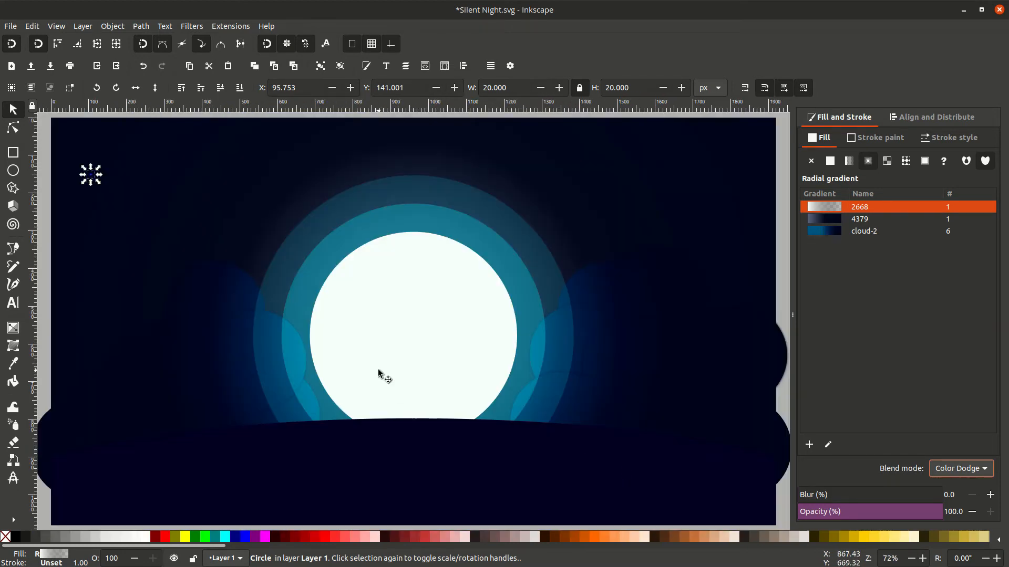
pyautogui.press('Escape')
pyautogui.click(91, 174)
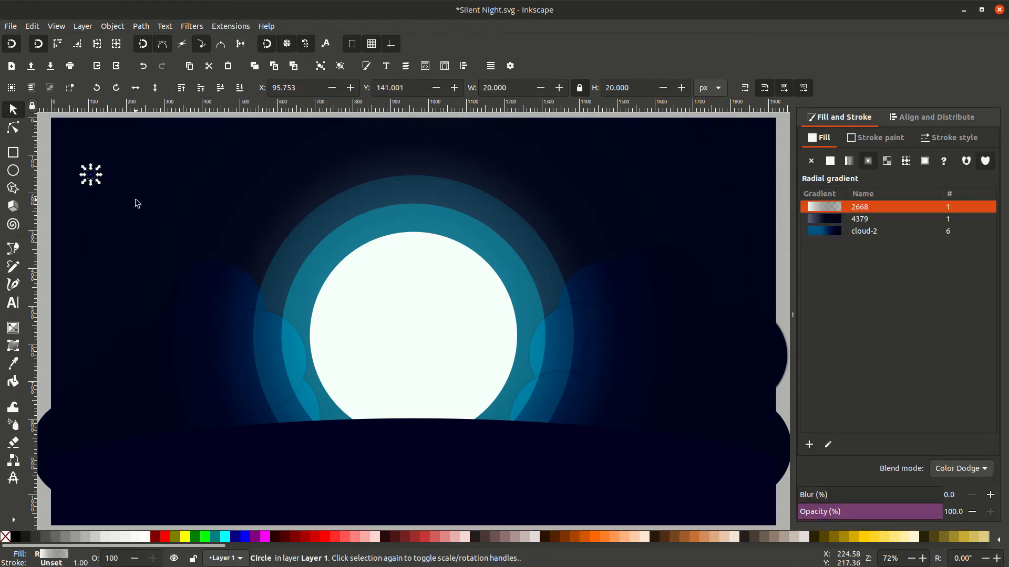
pyautogui.click(255, 152)
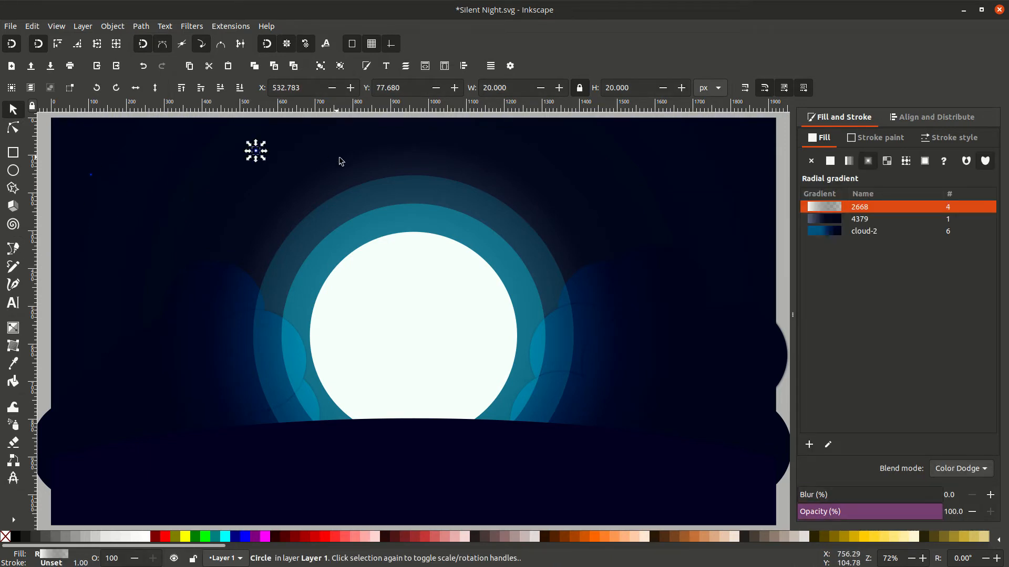
pyautogui.click(343, 160)
pyautogui.click(225, 192)
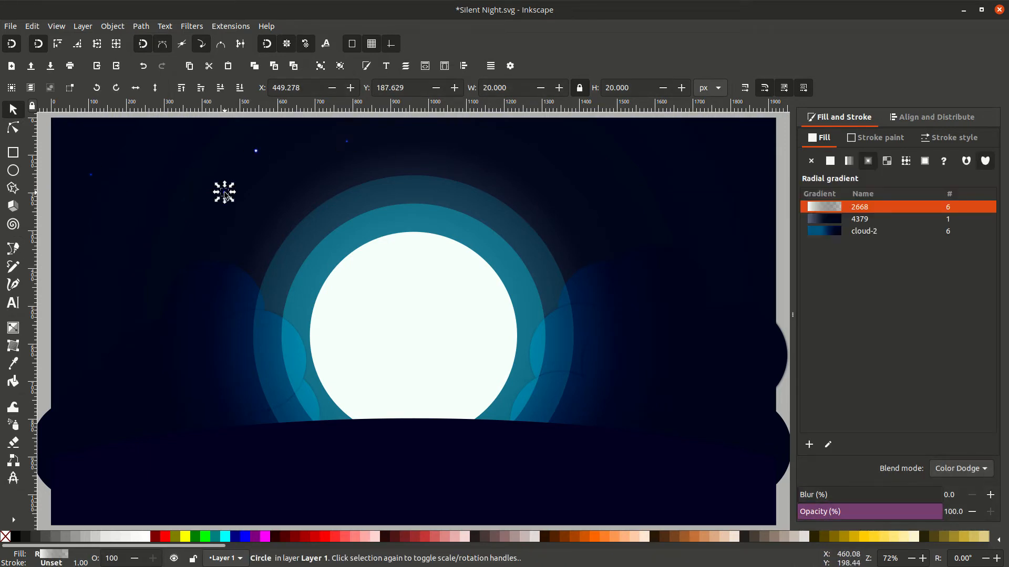
# Step: Paste more star copies across the upper sky right of the moon, stacking several at some spots for brighter stars
pyautogui.click(581, 135)
pyautogui.hotkey('ctrl', 'v')
pyautogui.hotkey('ctrl', 'v')
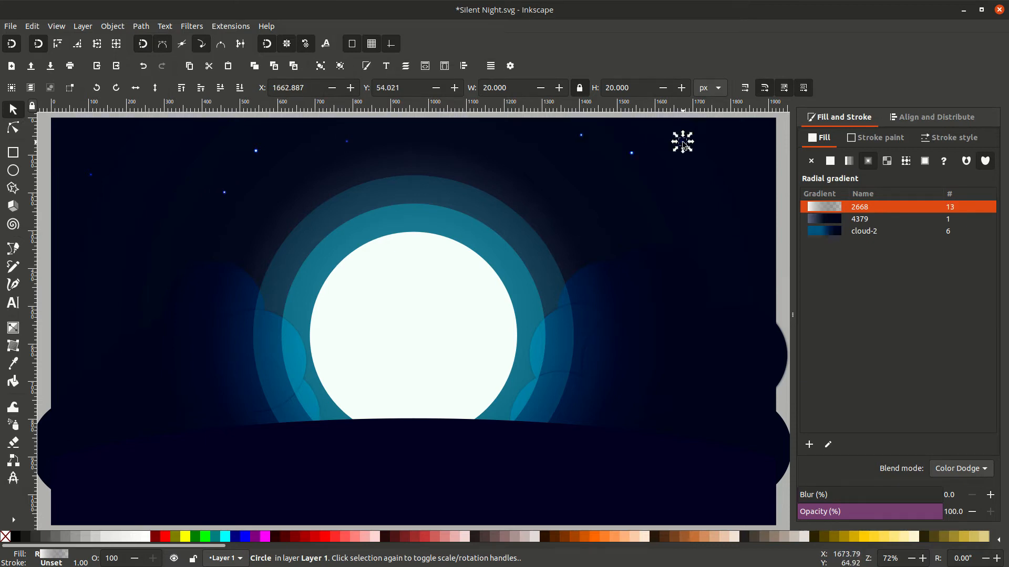
pyautogui.hotkey('ctrl', 'v')
pyautogui.hotkey('ctrl', 'v')
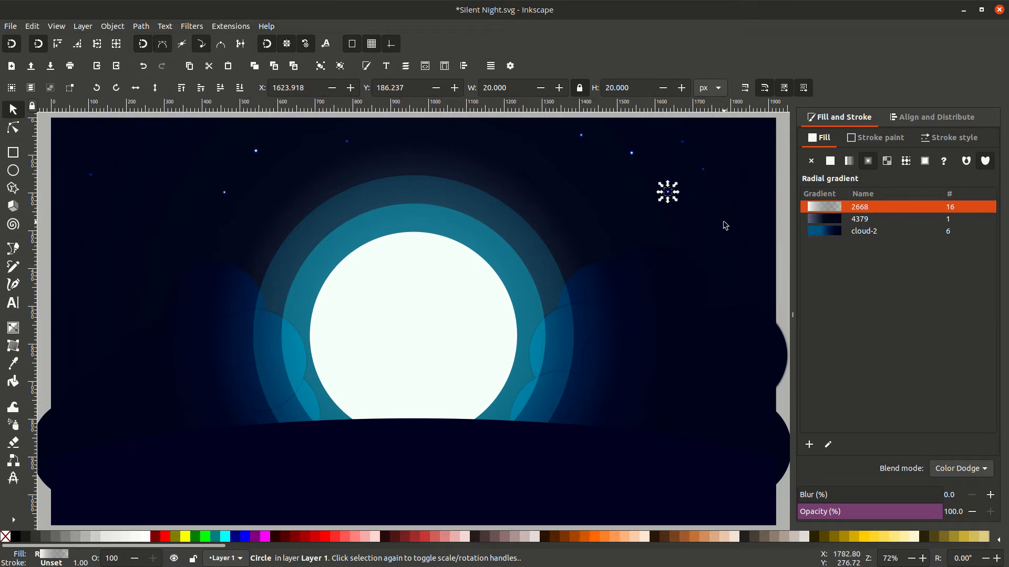
pyautogui.hotkey('ctrl', 'v')
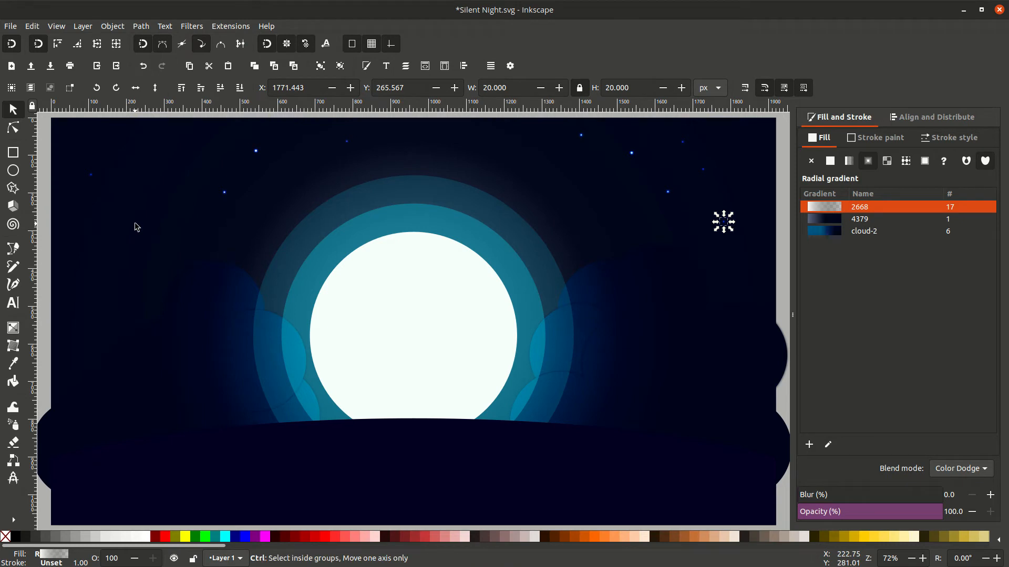
# Step: Paste star copies around the original star in the far-left sky, with a brighter stacked one just beside it
pyautogui.hotkey('ctrl', 'v')
pyautogui.hotkey('ctrl', 'v')
pyautogui.hotkey('ctrl', 'v')
pyautogui.hotkey('ctrl', 'v')
pyautogui.hotkey('ctrl', 'v')
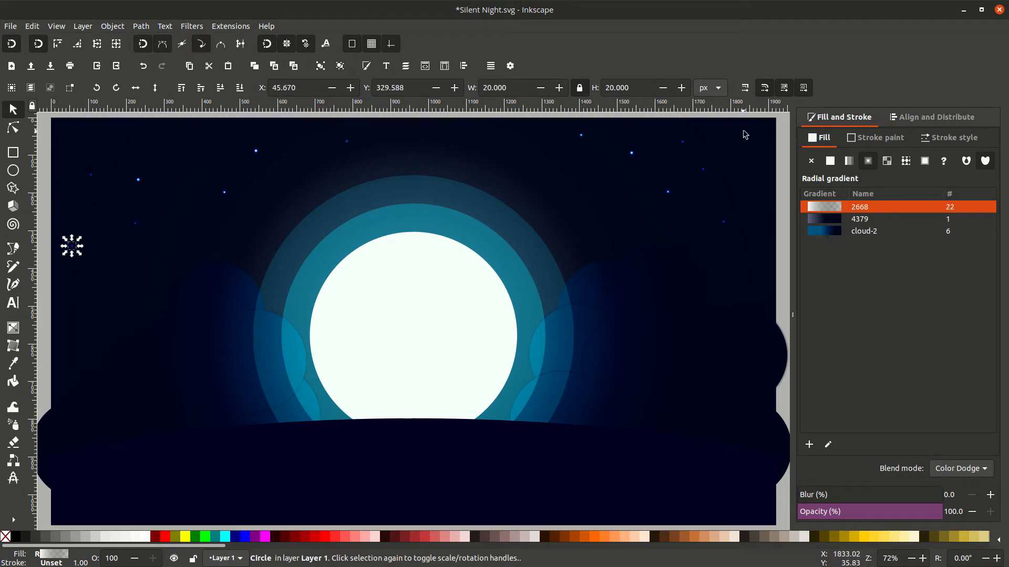
# Step: Paste further star copies near the page's upper-right corner and in the sky just above and right of the moon
pyautogui.hotkey('ctrl', 'v')
pyautogui.hotkey('ctrl', 'v')
pyautogui.hotkey('ctrl', 'v')
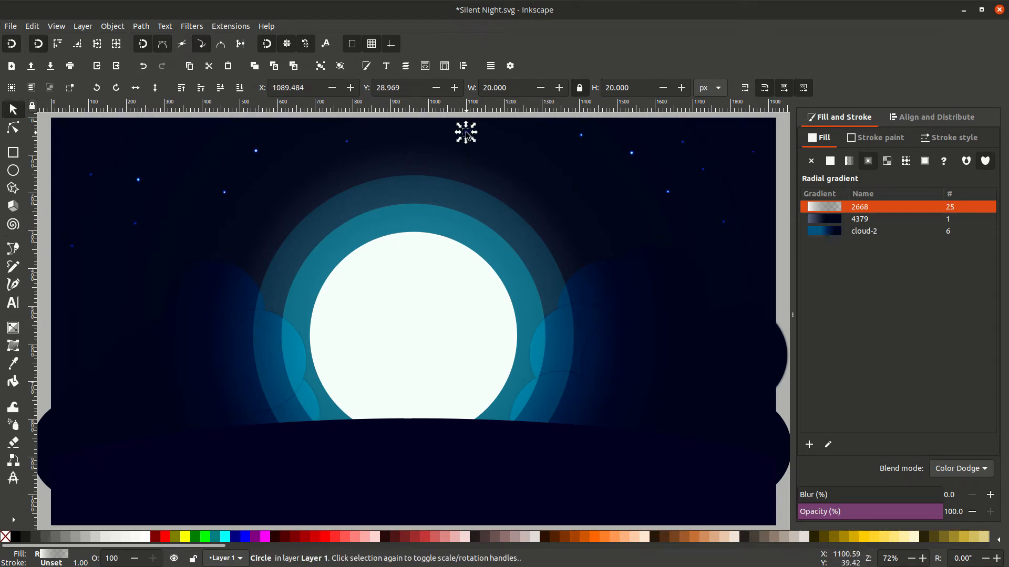
# Step: Deselect the newly placed star and save the drawing
pyautogui.click(778, 200)
pyautogui.hotkey('ctrl', 's')
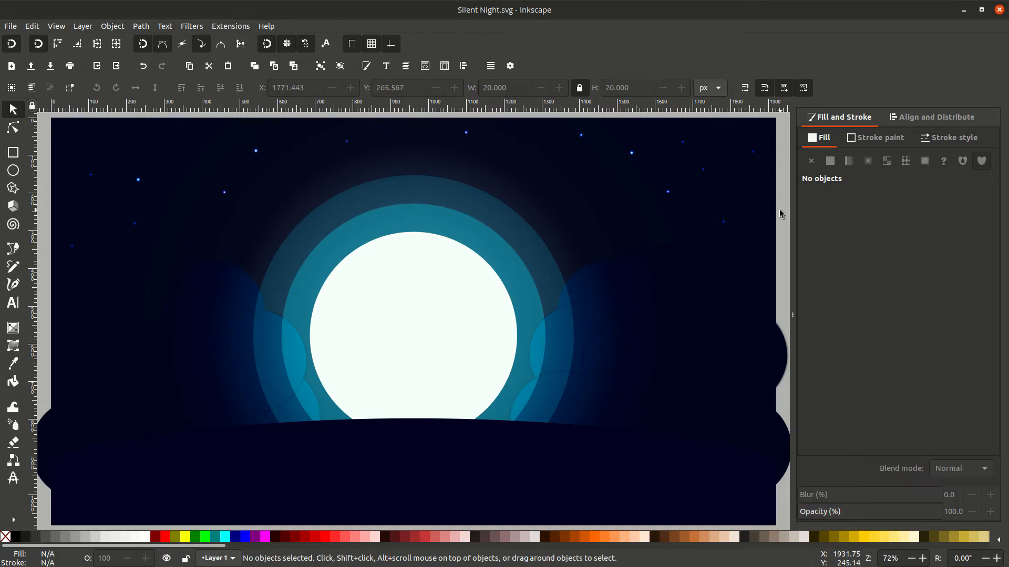
pyautogui.press('-')
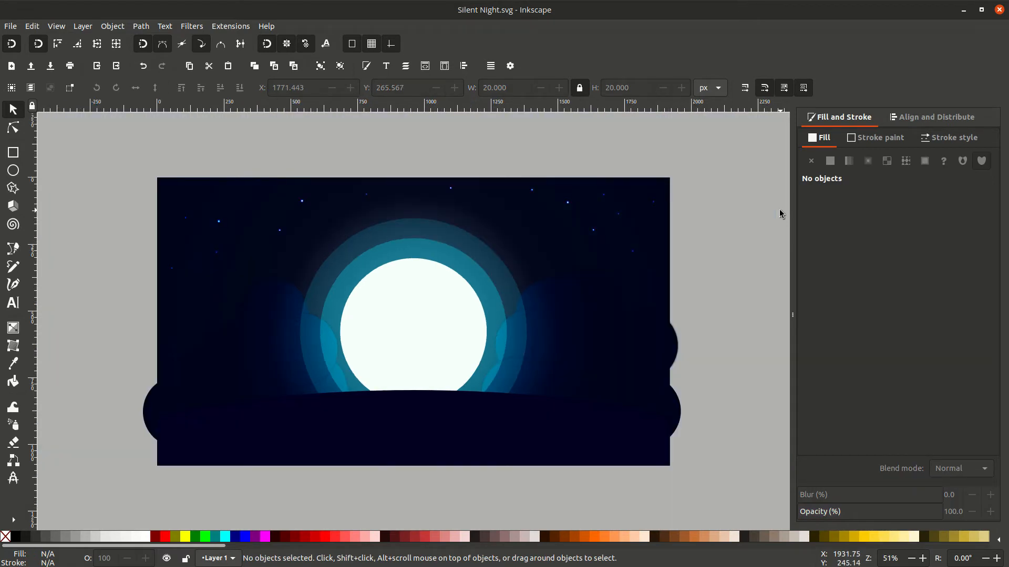
# Step: Draw a tall white rectangle about 82 by 544 px on the empty canvas to the right of the page
pyautogui.click(13, 152)
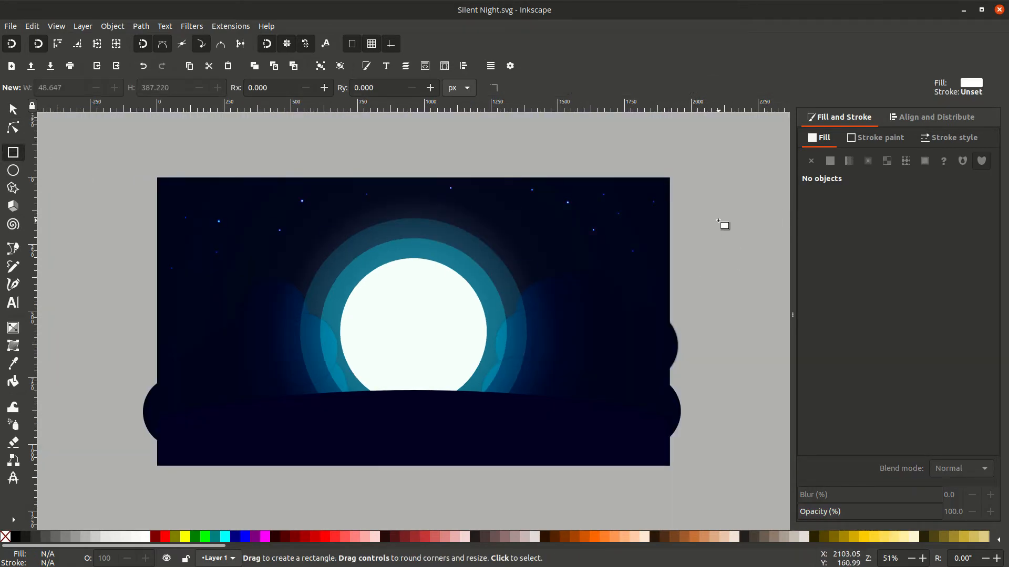
pyautogui.moveTo(726, 224); pyautogui.dragTo(503, 365)
pyautogui.press('s')
pyautogui.scroll(1, 503, 365)
pyautogui.scroll(1, 491, 407)
pyautogui.scroll(1, 494, 407)
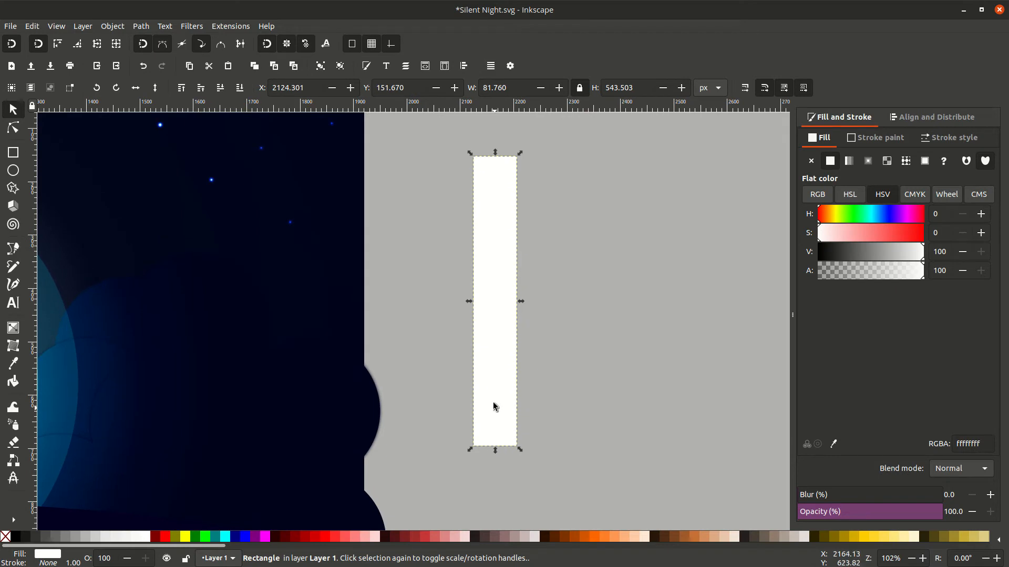
# Step: Unlock the proportions and resize the rectangle to 25 px wide and 250 px high
pyautogui.click(579, 88)
pyautogui.click(489, 87)
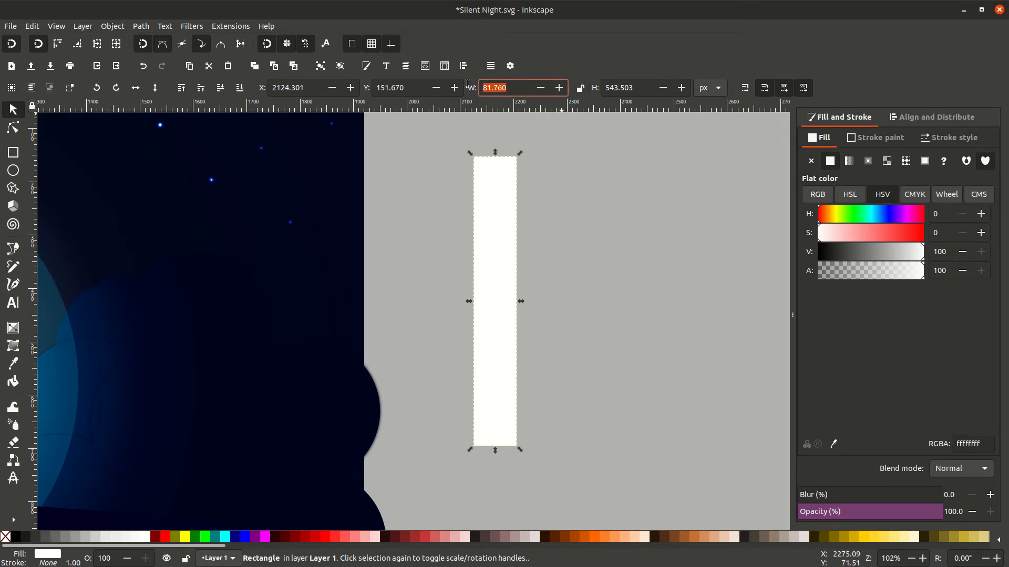
pyautogui.write('25')
pyautogui.press('Tab')
pyautogui.press('Tab')
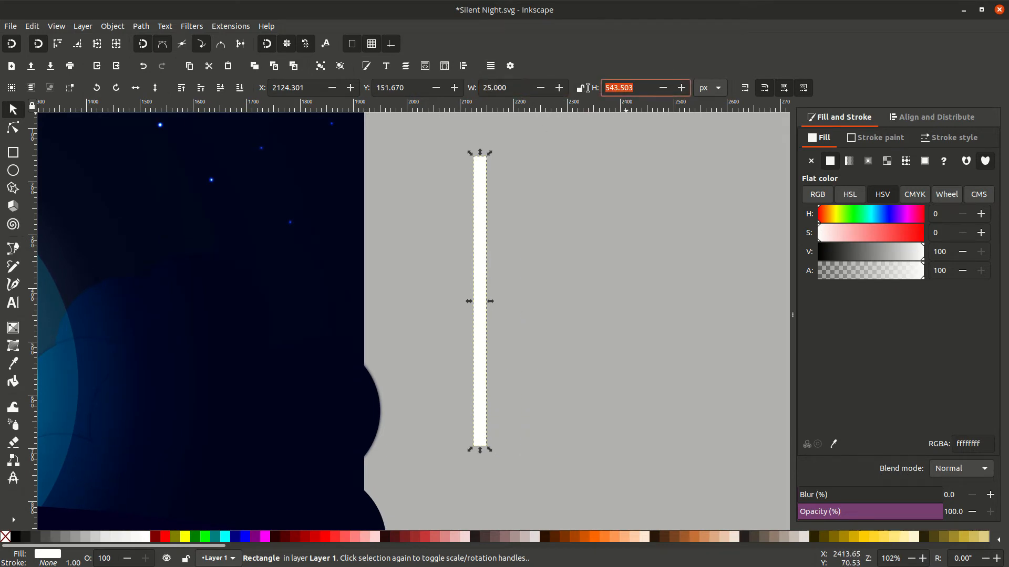
pyautogui.write('250')
pyautogui.press('Return')
# Step: Move the rectangle down to about Y 236 px and give it a black outline with no fill
pyautogui.scroll(3, 484, 247)
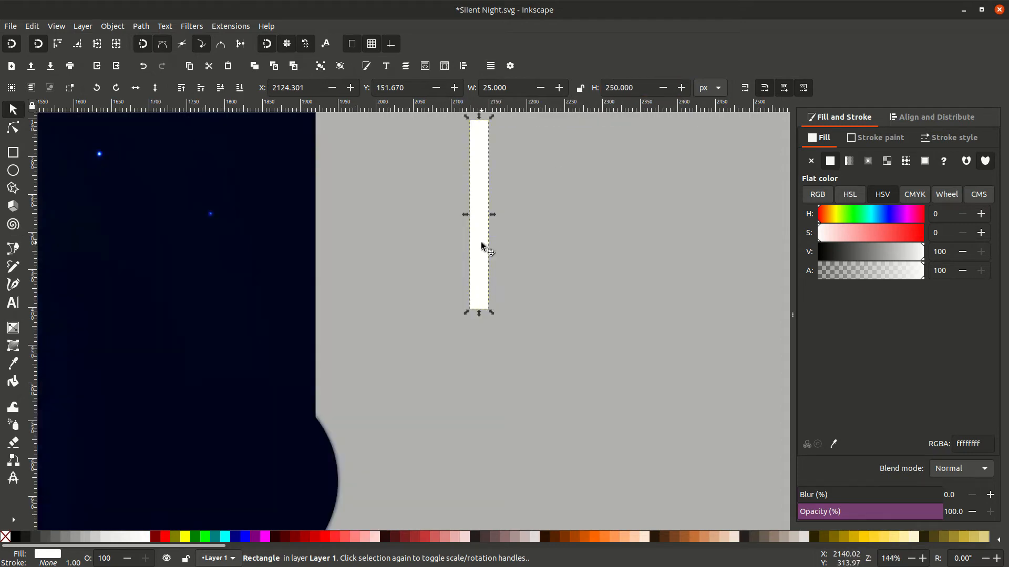
pyautogui.moveTo(484, 247); pyautogui.dragTo(484, 370)
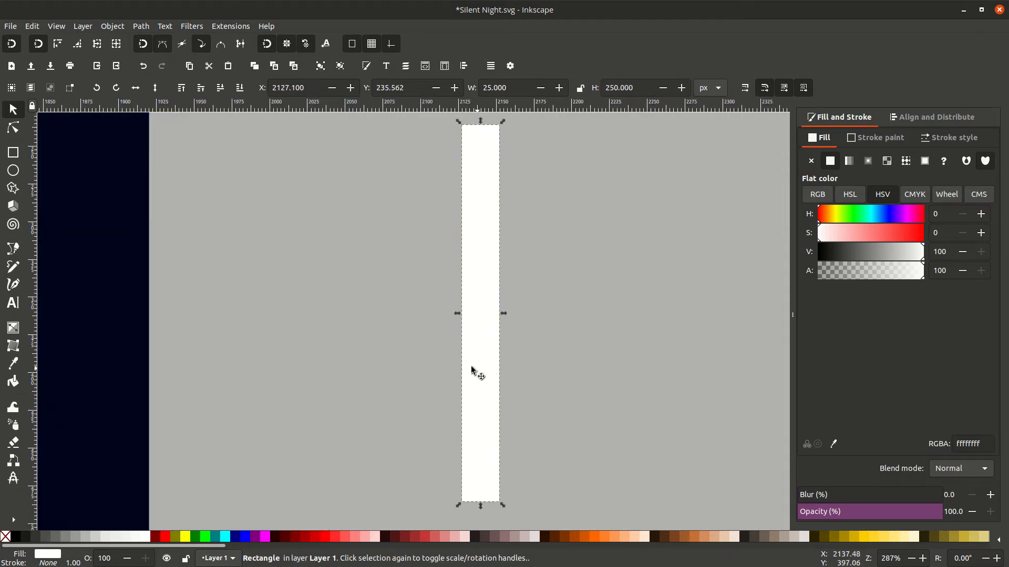
pyautogui.keyDown('shift'); pyautogui.click(16, 537); pyautogui.keyUp('shift')
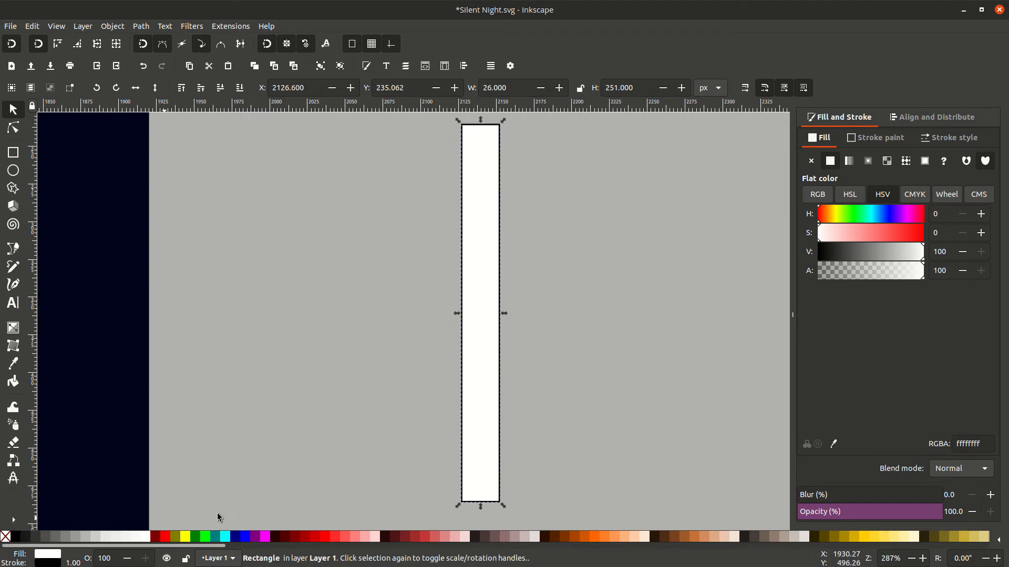
pyautogui.click(5, 537)
# Step: Draw an outlined circle just below the rectangle and set its size to 25 px with locked proportions
pyautogui.scroll(-2, 522, 421)
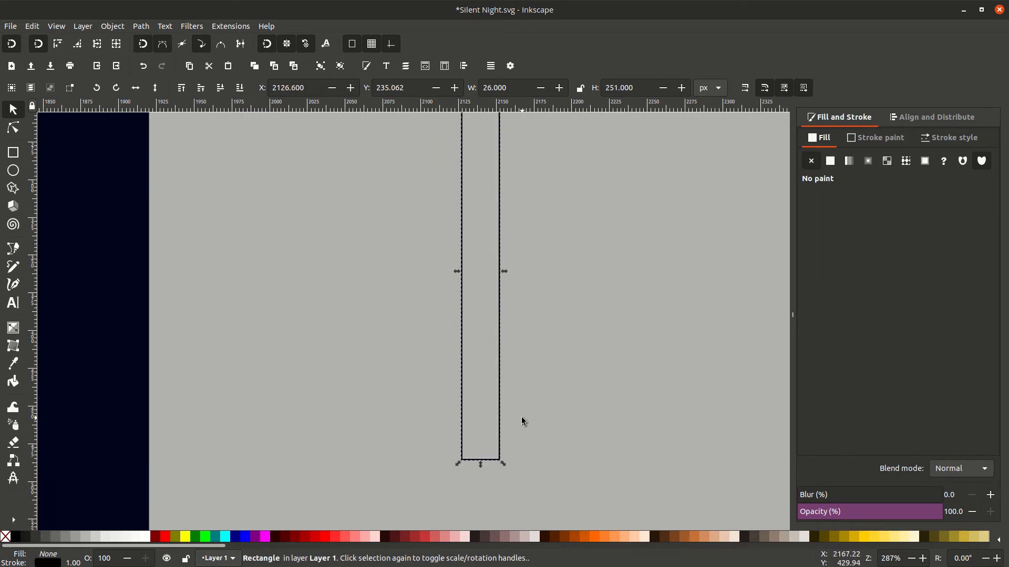
pyautogui.scroll(4, 521, 421)
pyautogui.scroll(-4, 522, 421)
pyautogui.press('e')
pyautogui.moveTo(451, 467); pyautogui.dragTo(496, 507)
pyautogui.press('s')
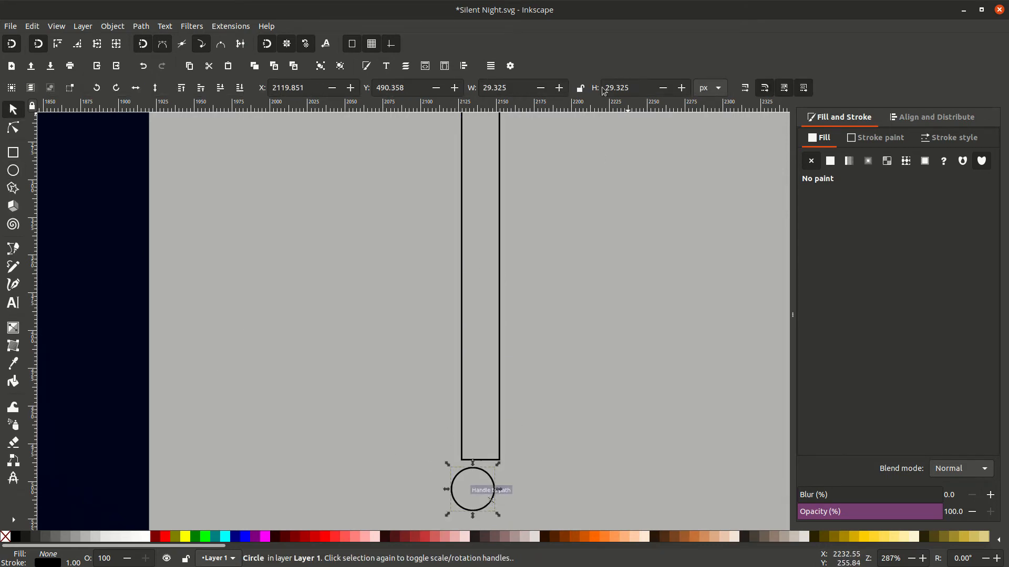
pyautogui.click(580, 87)
pyautogui.tripleClick(628, 87)
pyautogui.write('25')
pyautogui.press('Return')
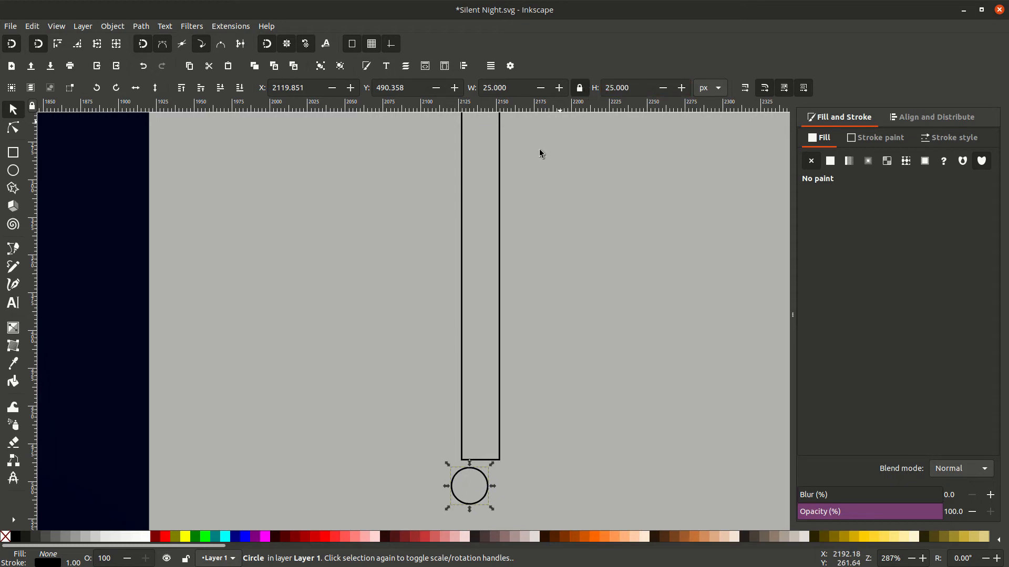
# Step: Place the circle over the rectangle's bottom edge and centre it horizontally on the rectangle
pyautogui.moveTo(481, 474); pyautogui.dragTo(497, 450)
pyautogui.keyDown('shift'); pyautogui.click(499, 406); pyautogui.keyUp('shift')
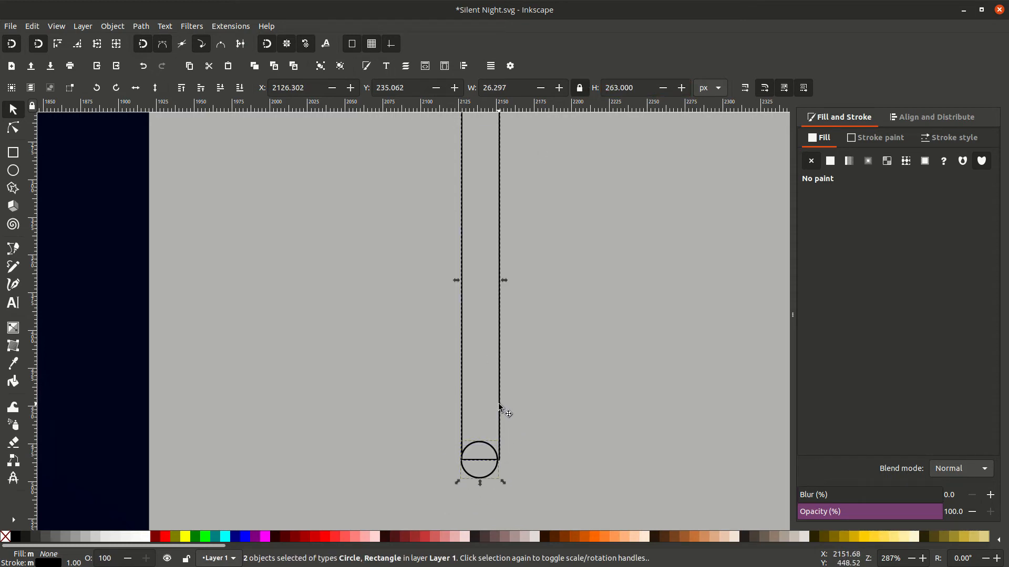
pyautogui.click(918, 117)
pyautogui.click(918, 166)
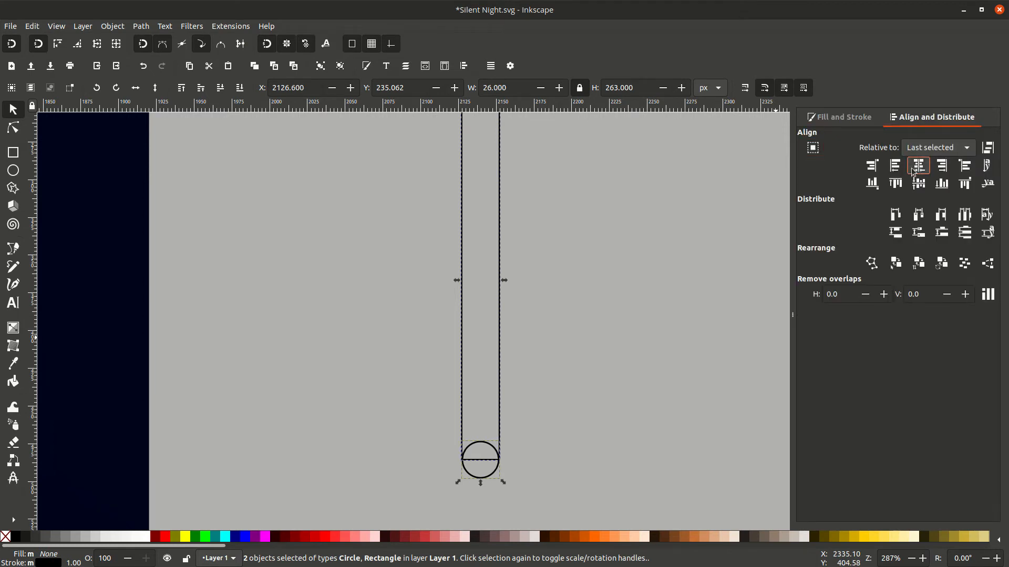
# Step: Convert the circle and rectangle to paths and unite them into a single bar with a rounded bottom
pyautogui.press('-')
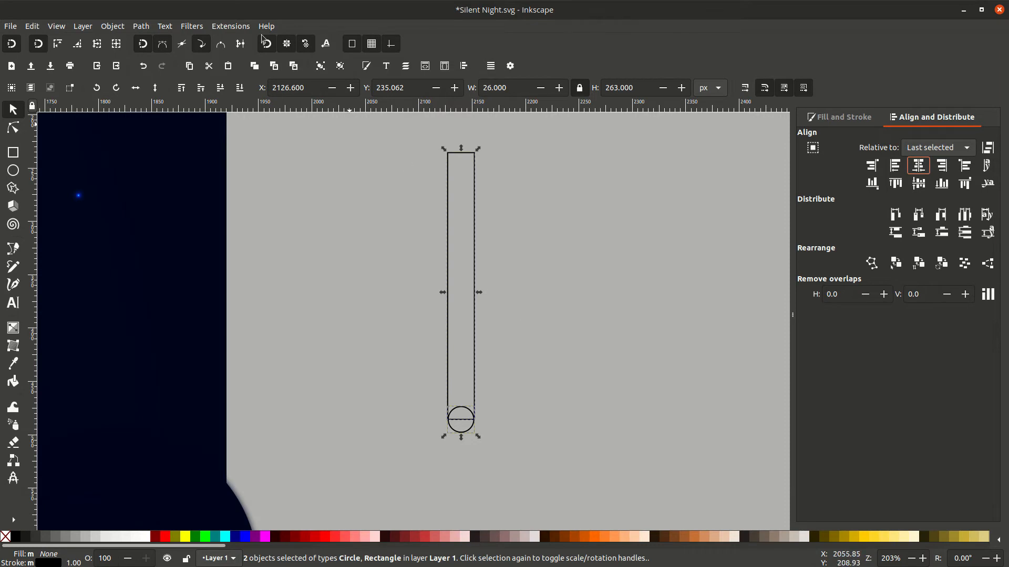
pyautogui.click(149, 27)
pyautogui.click(149, 35)
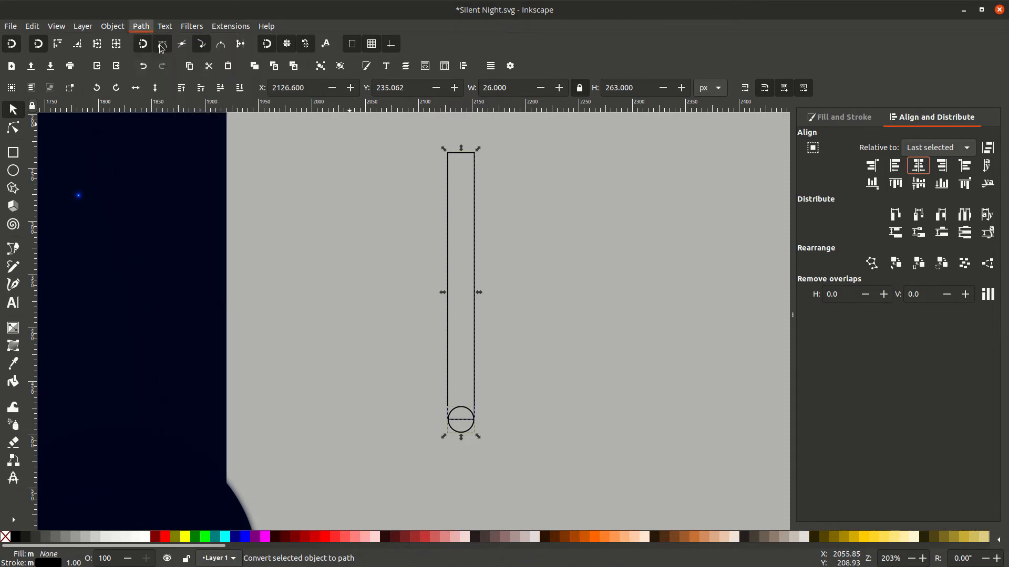
pyautogui.click(141, 26)
pyautogui.click(153, 80)
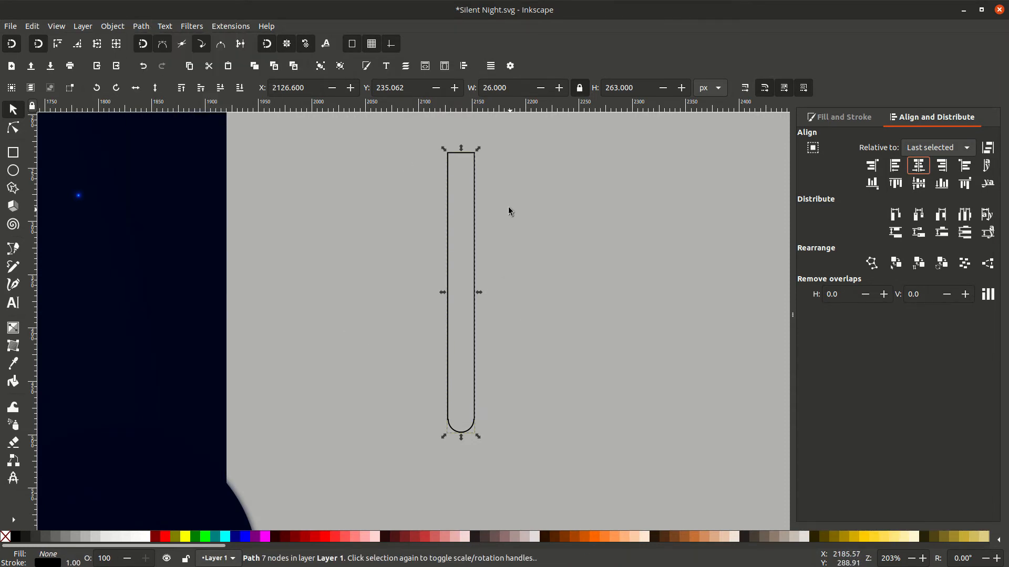
# Step: Taper the bar by nudging its two top corner nodes inward by equal amounts
pyautogui.press('n')
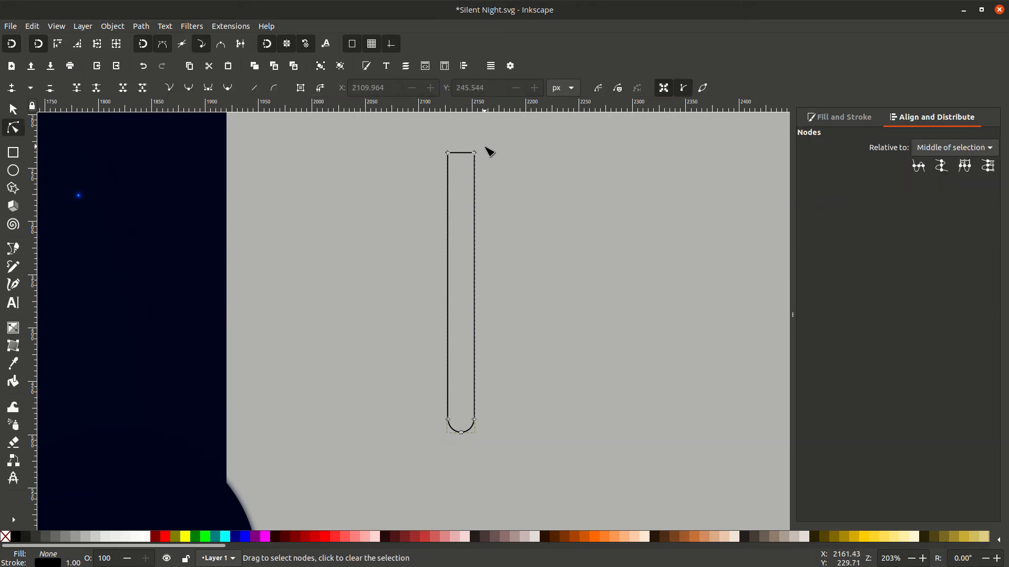
pyautogui.moveTo(484, 143); pyautogui.dragTo(471, 164)
pyautogui.press('Left')
pyautogui.press('Left')
pyautogui.press('Left')
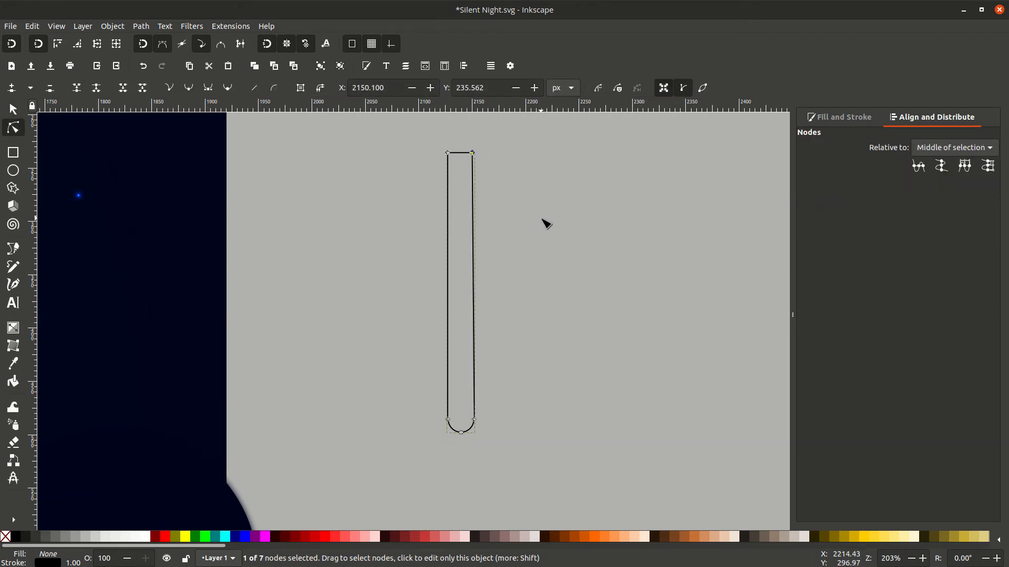
pyautogui.moveTo(430, 138); pyautogui.dragTo(457, 172)
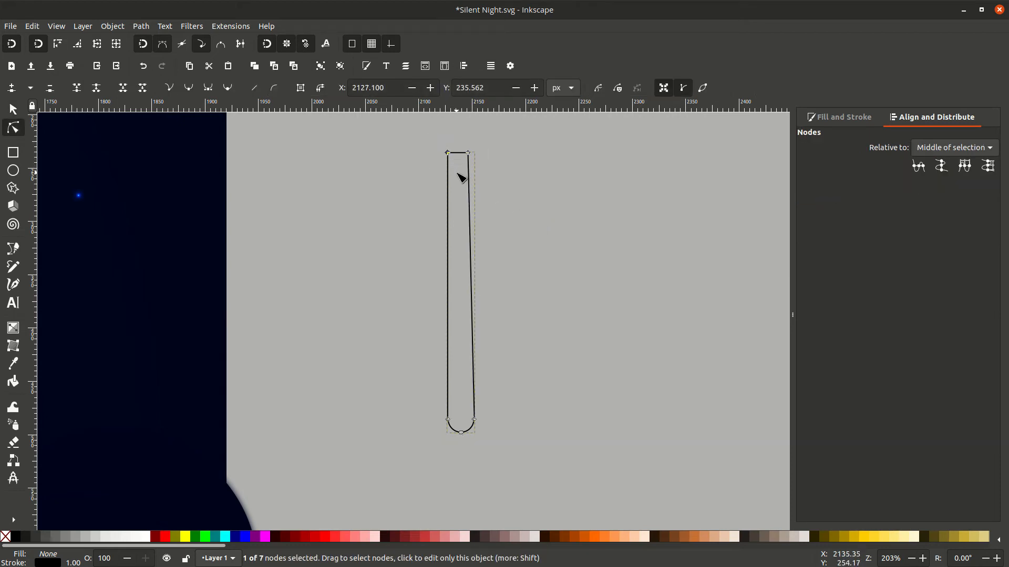
pyautogui.press('Right')
pyautogui.press('Right')
pyautogui.press('Right')
pyautogui.press('s')
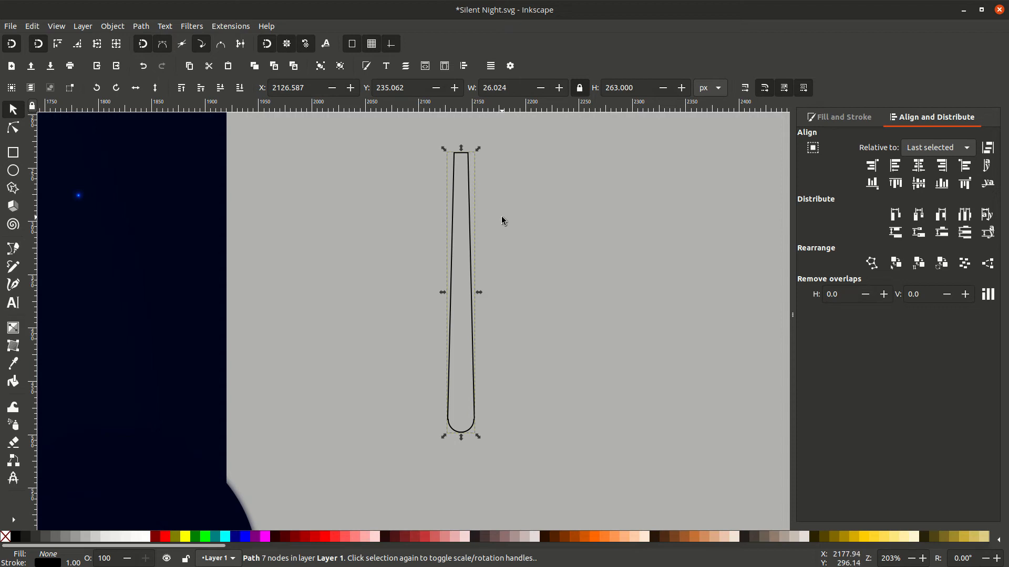
# Step: Give the tapered bar a flat fill and remove its stroke
pyautogui.click(840, 118)
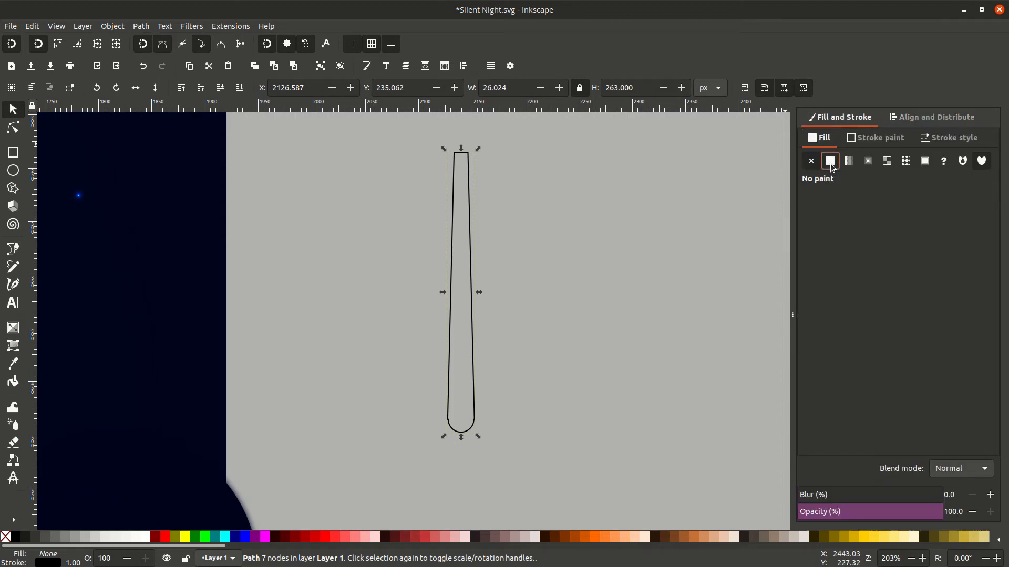
pyautogui.click(830, 162)
pyautogui.click(876, 137)
pyautogui.click(812, 161)
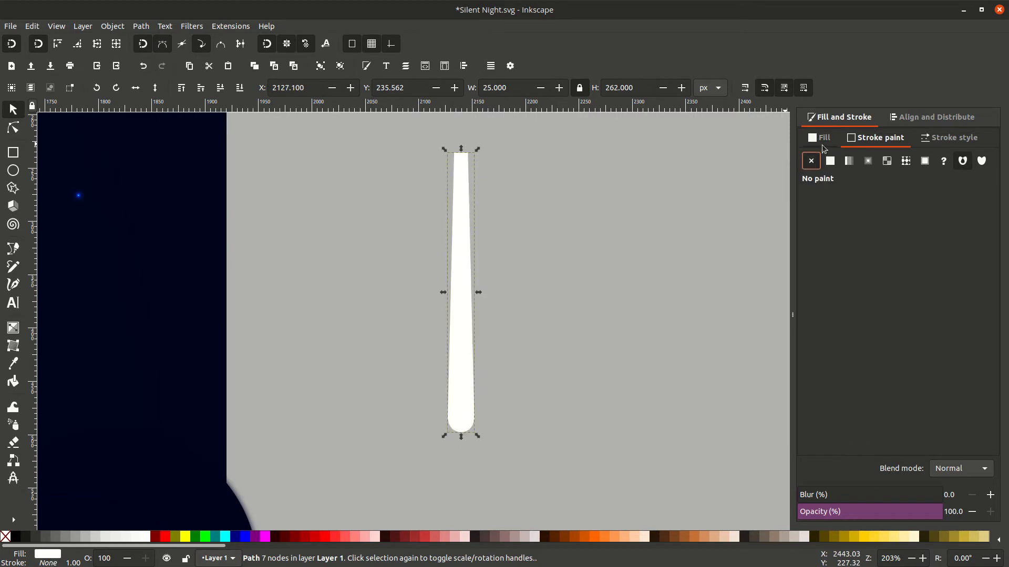
# Step: Set the tapered bar's fill to dark purple with HSV values 270, 100 and 39
pyautogui.click(821, 141)
pyautogui.doubleClick(941, 214)
pyautogui.write('270')
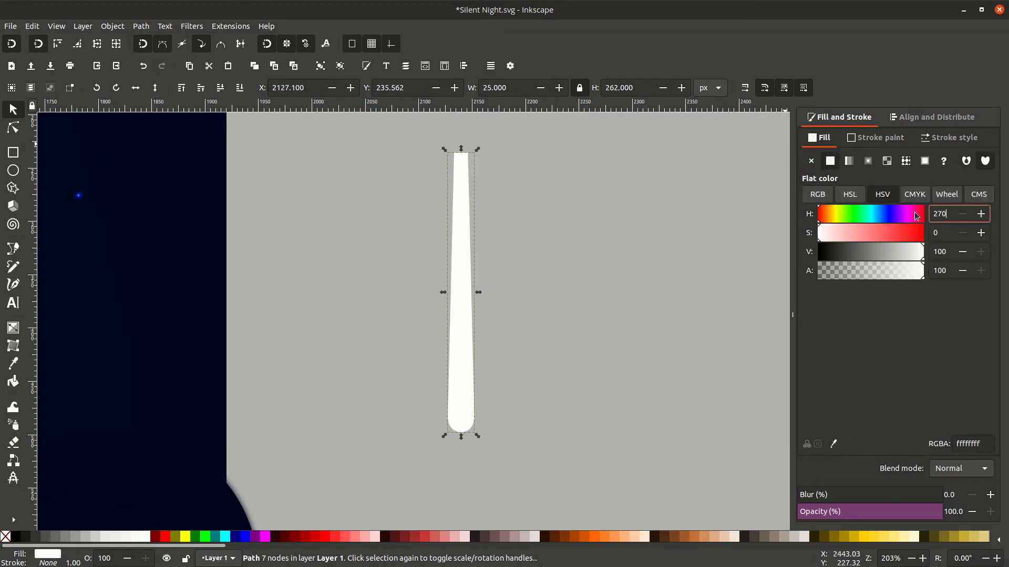
pyautogui.press('Tab')
pyautogui.write('100')
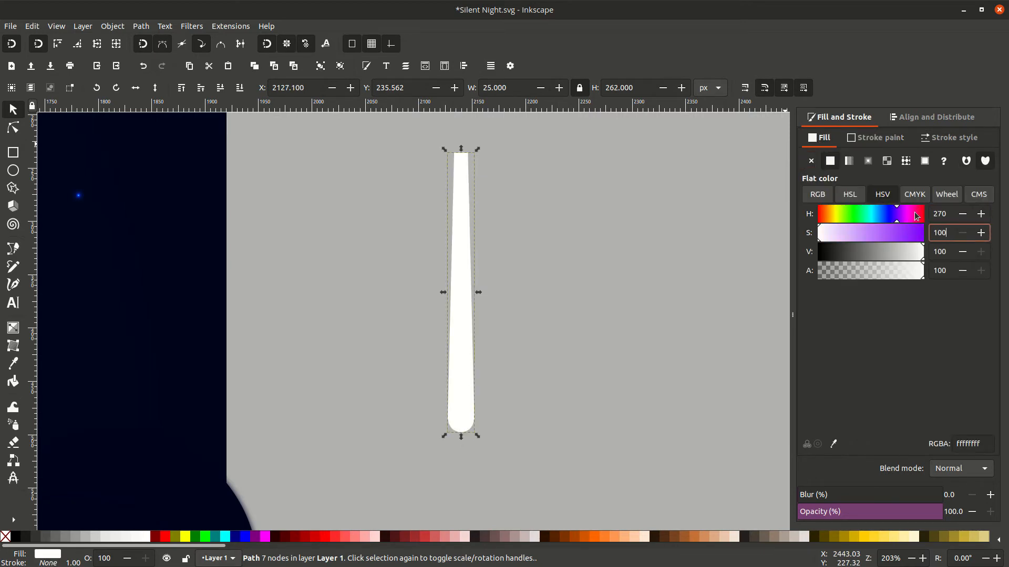
pyautogui.press('Tab')
pyautogui.write('39')
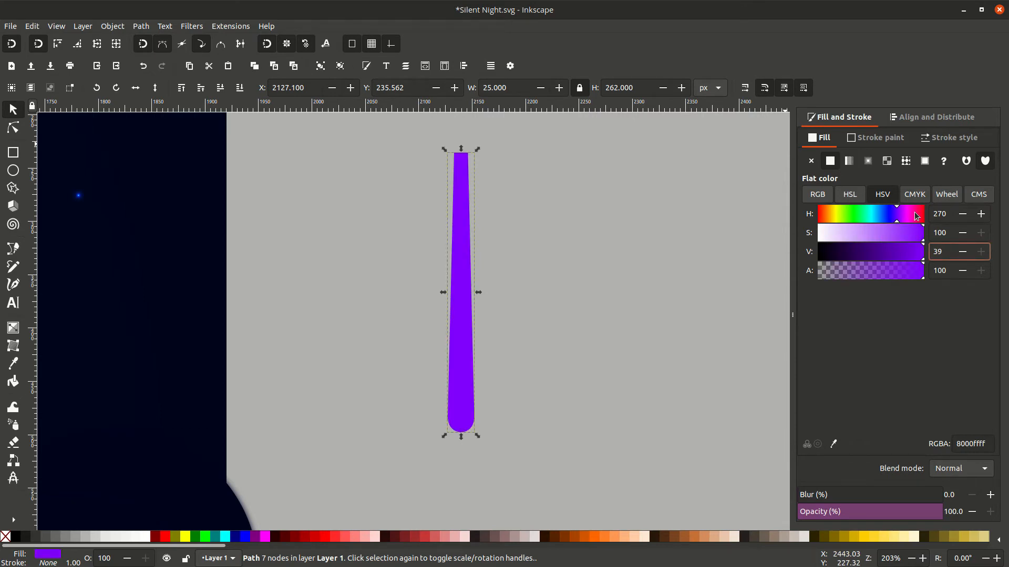
pyautogui.press('Return')
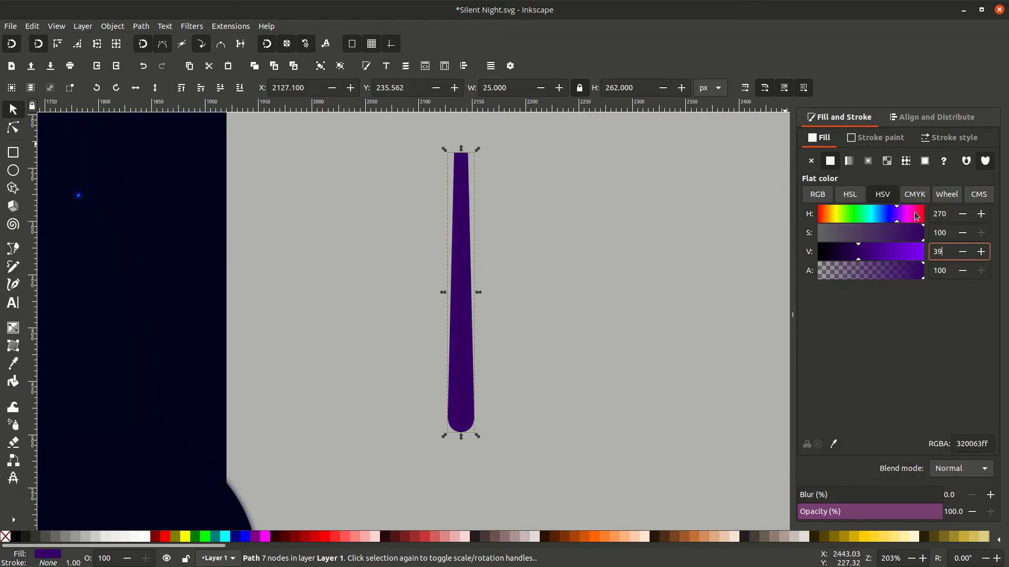
# Step: Apply a vertical linear gradient to the bar, from solid purple at the rounded bottom to transparent at the narrow top
pyautogui.click(848, 162)
pyautogui.press('g')
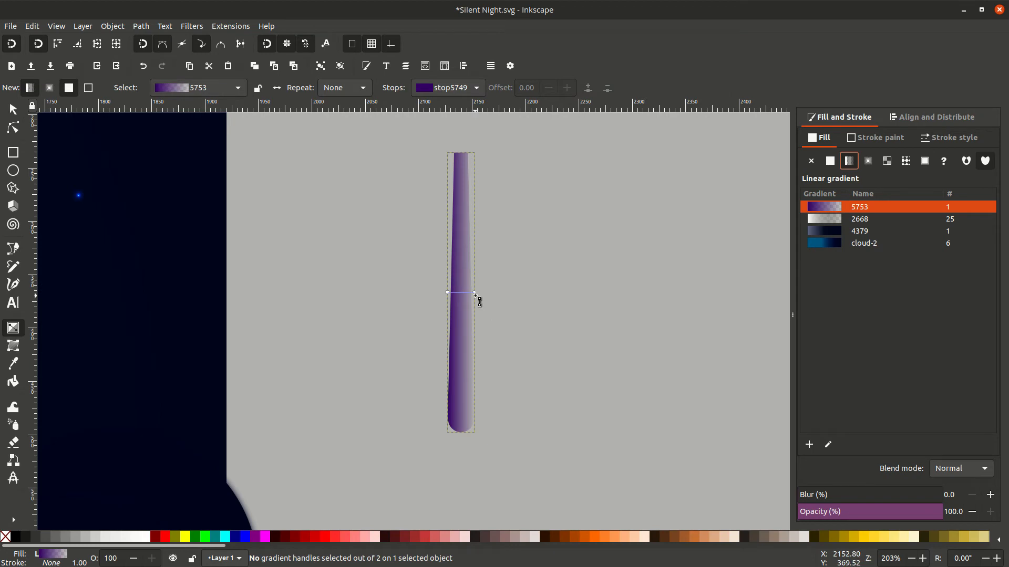
pyautogui.moveTo(474, 294); pyautogui.dragTo(463, 153)
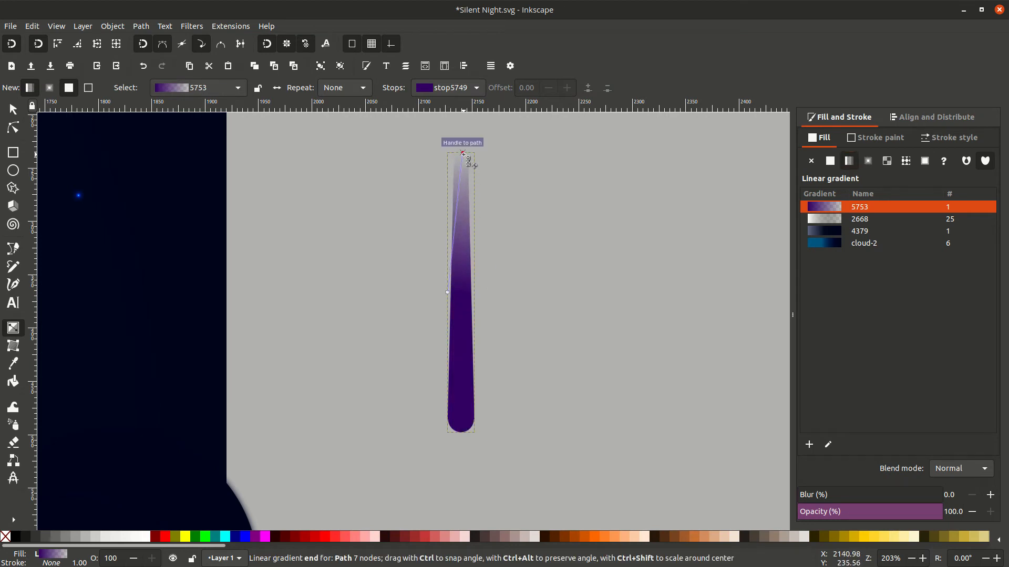
pyautogui.moveTo(450, 292); pyautogui.dragTo(469, 436)
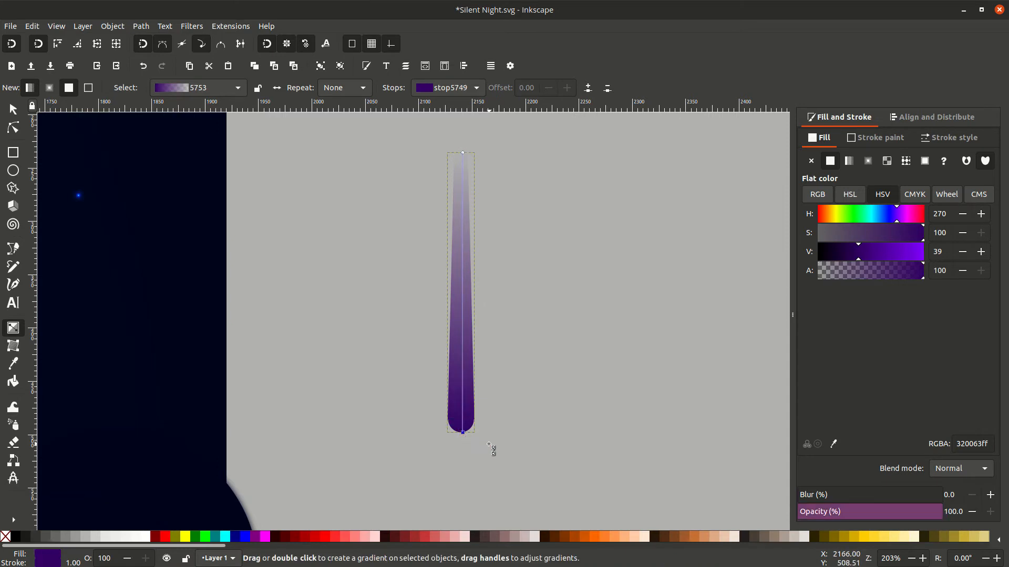
pyautogui.press('Escape')
pyautogui.press('Escape')
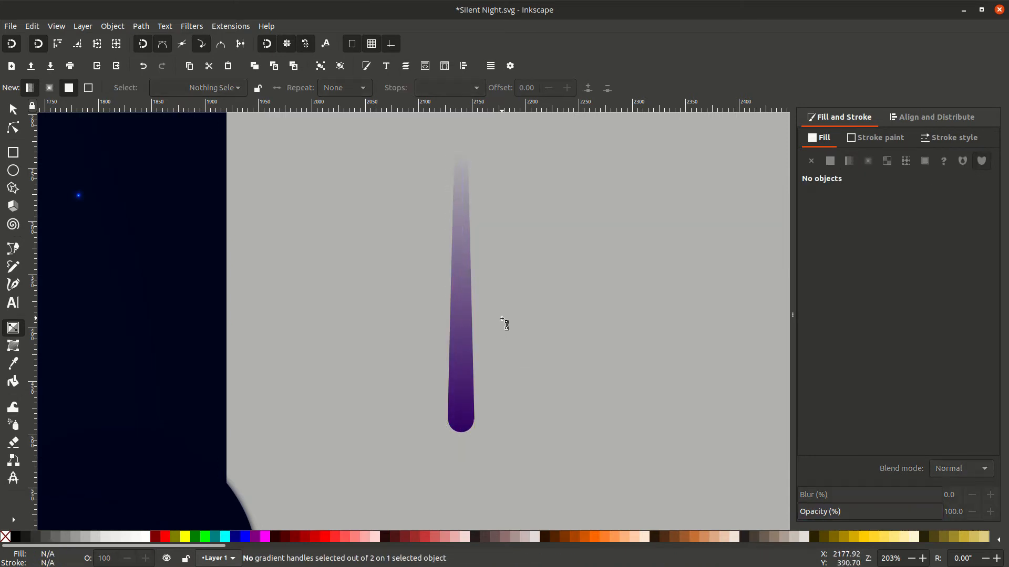
# Step: Shift the gradient streak slightly right and down, duplicate it, and place the copy about 98 px to its right
pyautogui.press('s')
pyautogui.click(467, 300)
pyautogui.moveTo(467, 300)
pyautogui.mouseDown()
pyautogui.moveTo(496, 326)
pyautogui.moveTo(602, 336)
pyautogui.mouseUp()
pyautogui.hotkey('ctrl', 'd')
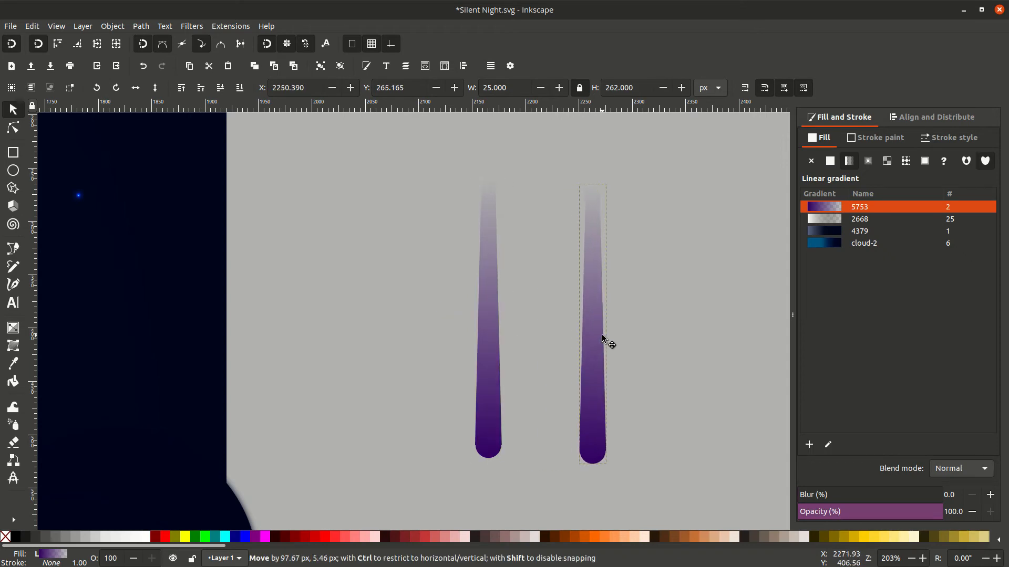
# Step: Scale the duplicated streak proportionally to a width of 16 px
pyautogui.doubleClick(522, 88)
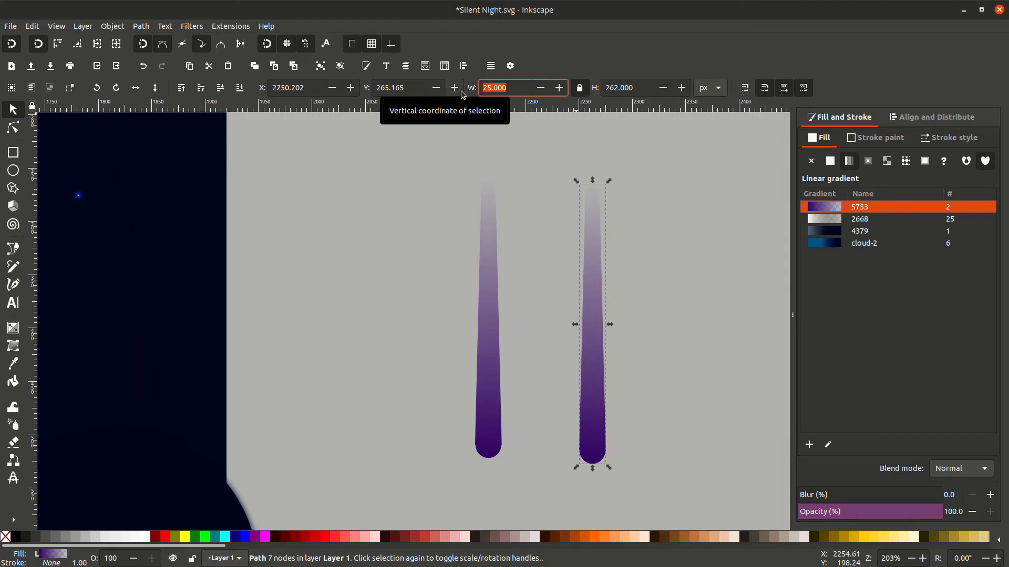
pyautogui.write('1')
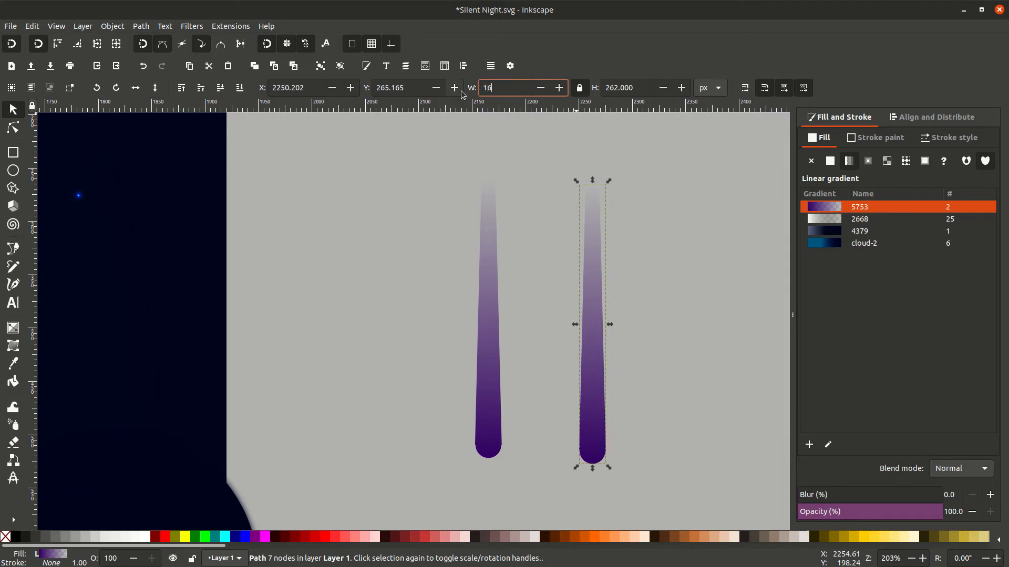
pyautogui.write('6')
pyautogui.press('Return')
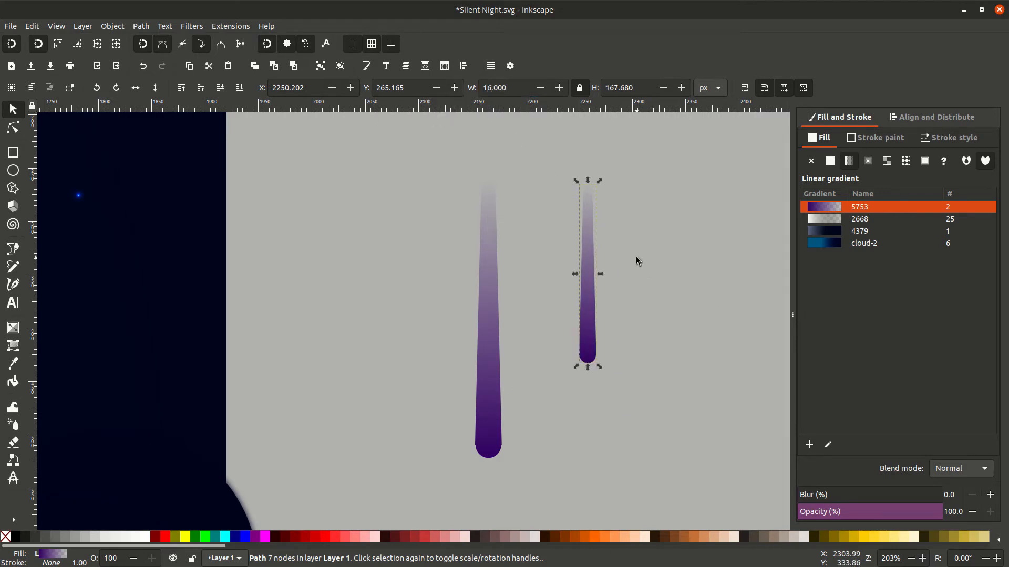
# Step: Unlock the duplicated streak's proportions and set its height to 188 px
pyautogui.click(580, 88)
pyautogui.doubleClick(608, 87)
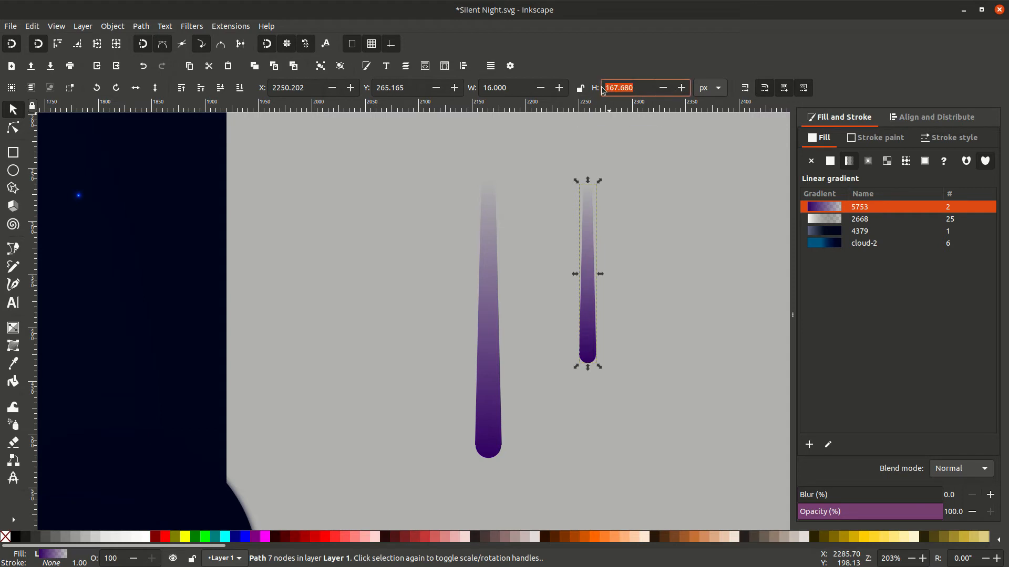
pyautogui.write('188')
pyautogui.press('Return')
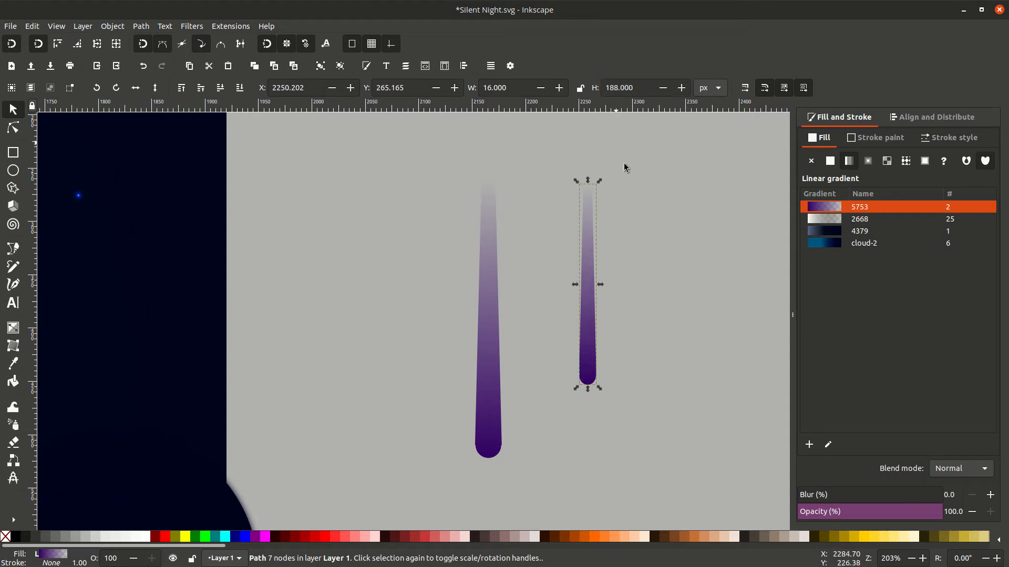
# Step: Add two intermediate stops to the smaller streak's linear gradient, at offsets of about 0.78 and 0.36
pyautogui.press('g')
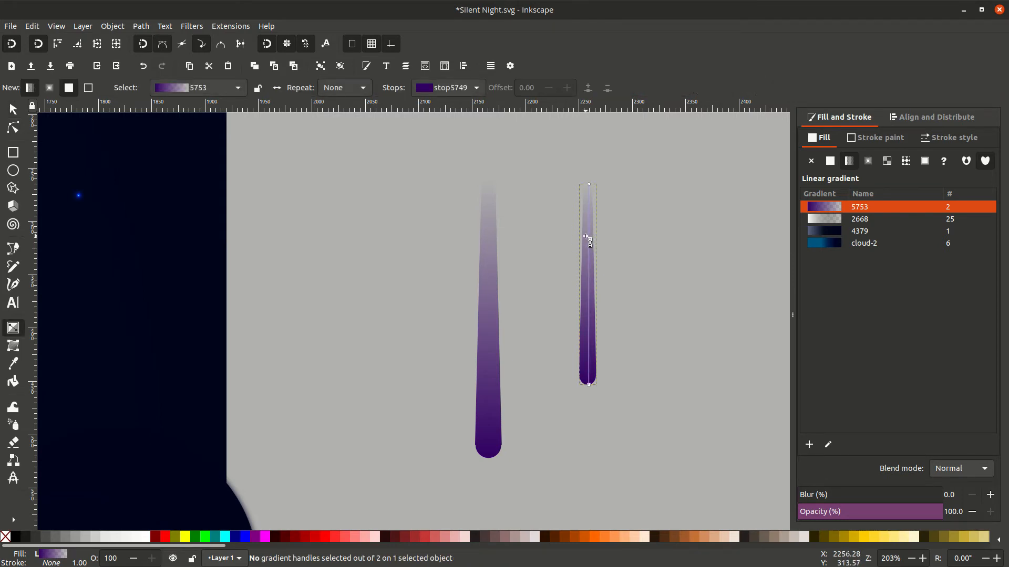
pyautogui.press('3')
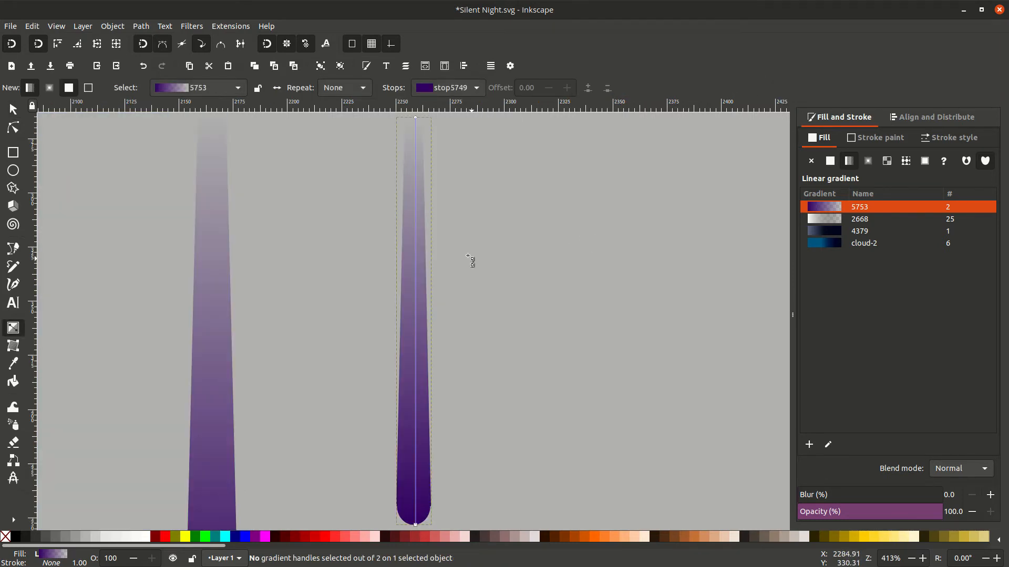
pyautogui.doubleClick(415, 209)
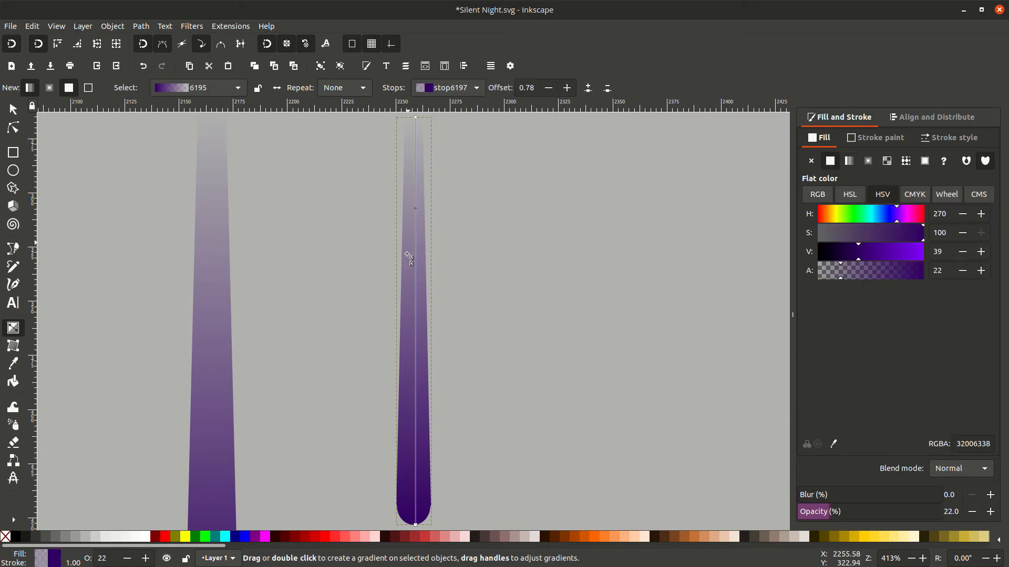
pyautogui.doubleClick(416, 381)
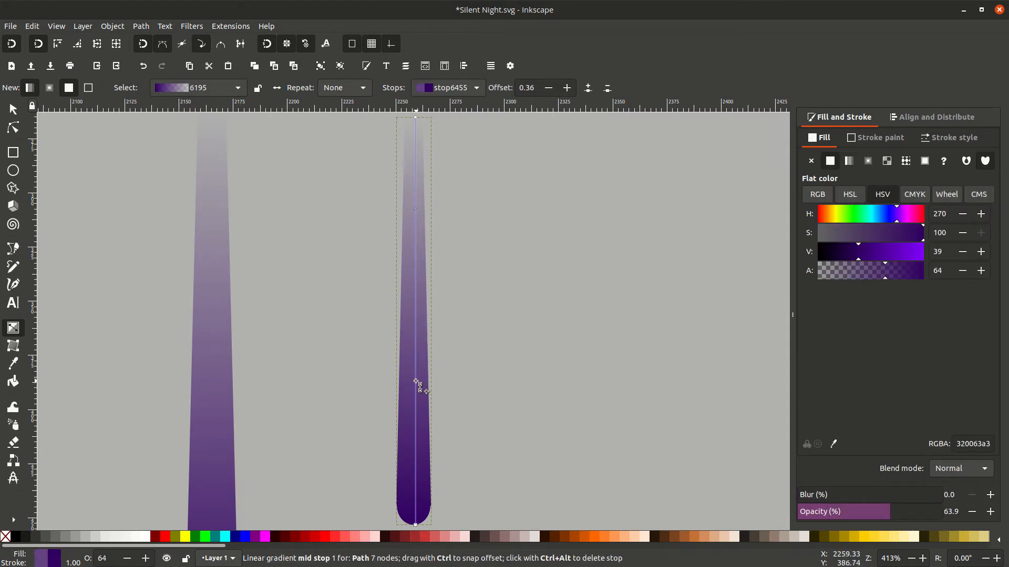
# Step: Color the gradient stop at the smaller streak's rounded end bright green with hue 144 and value 100
pyautogui.scroll(-1, 416, 383)
pyautogui.click(415, 503)
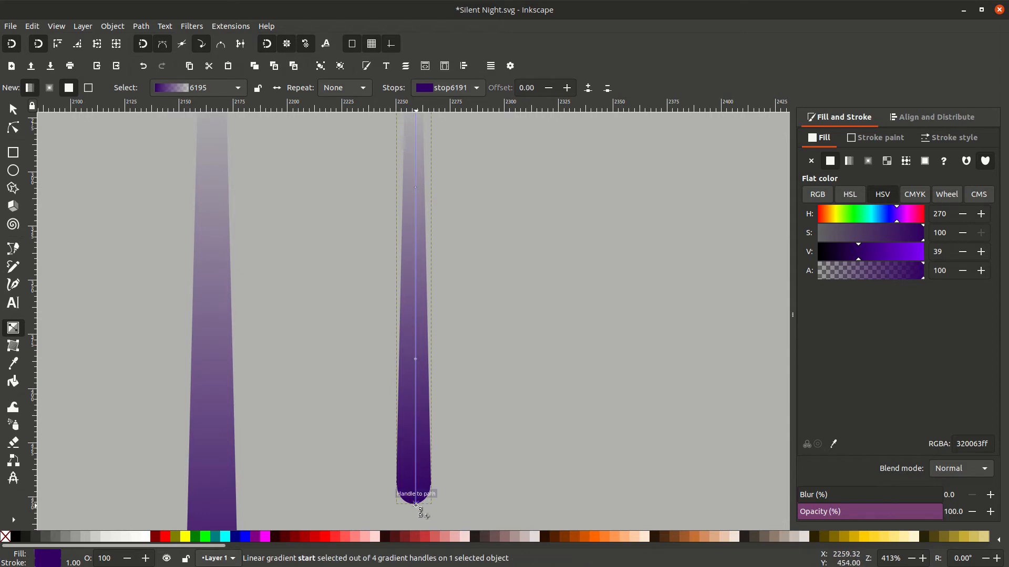
pyautogui.click(940, 213)
pyautogui.write('144')
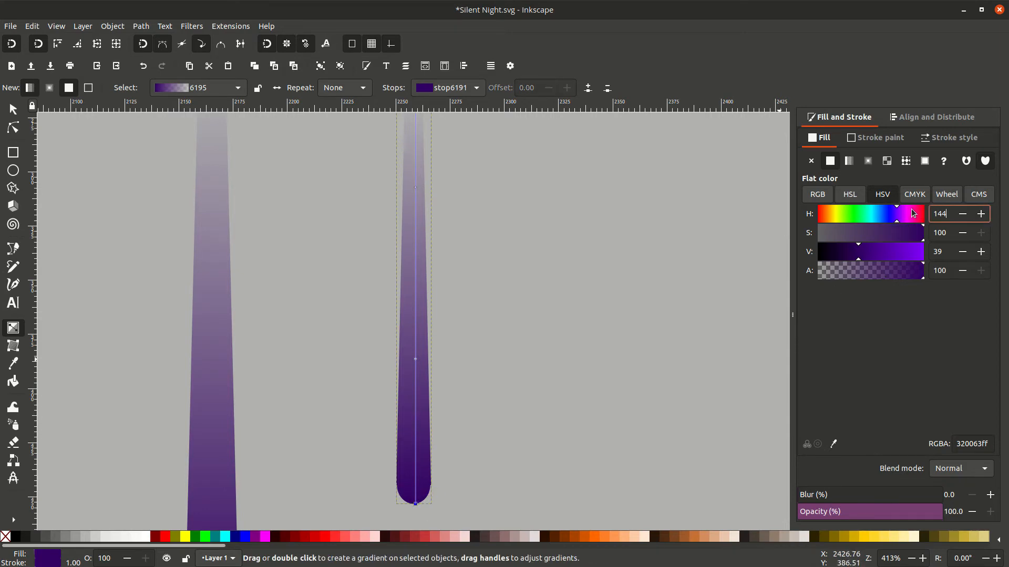
pyautogui.press('Tab')
pyautogui.press('Tab')
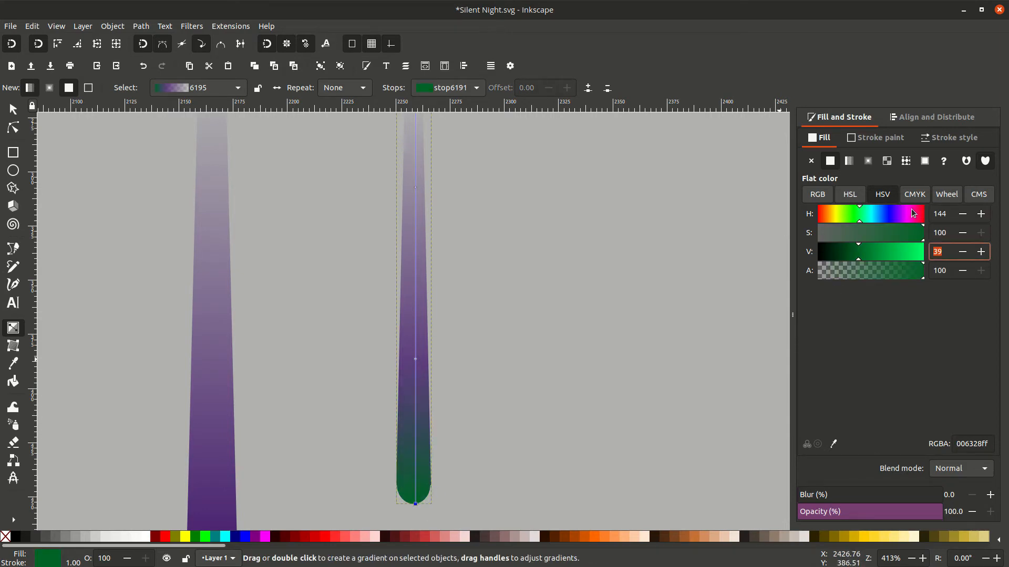
pyautogui.press('Tab')
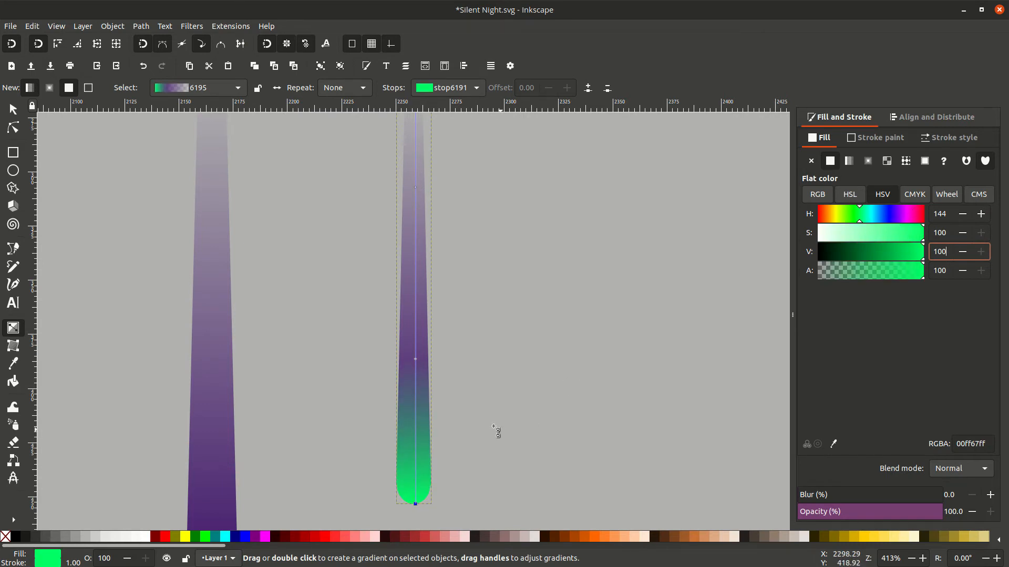
# Step: Color the gradient's lower middle stop blue with hue 195, saturation 100, value 78 and alpha 100
pyautogui.click(415, 359)
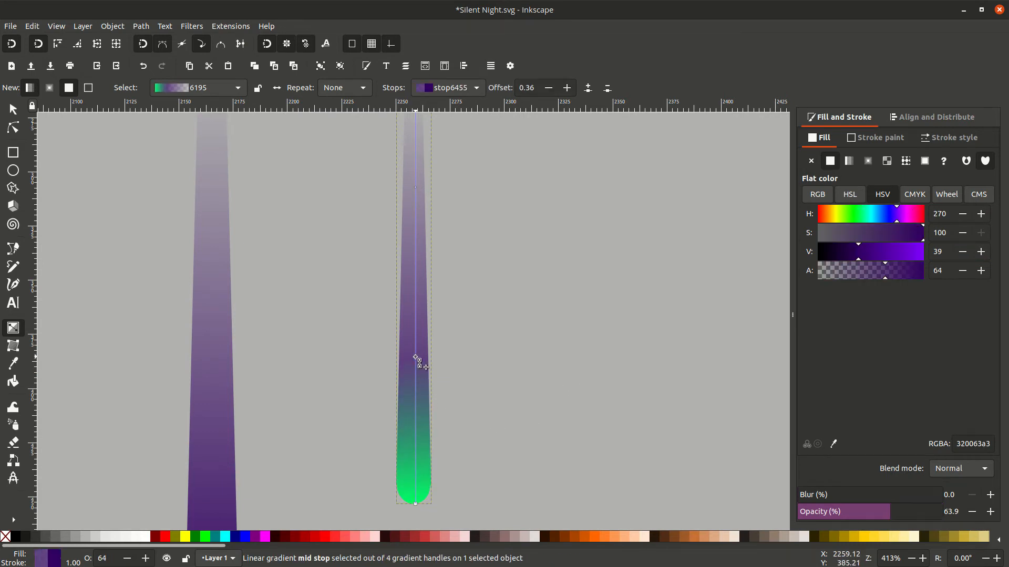
pyautogui.doubleClick(950, 219)
pyautogui.press('BackSpace')
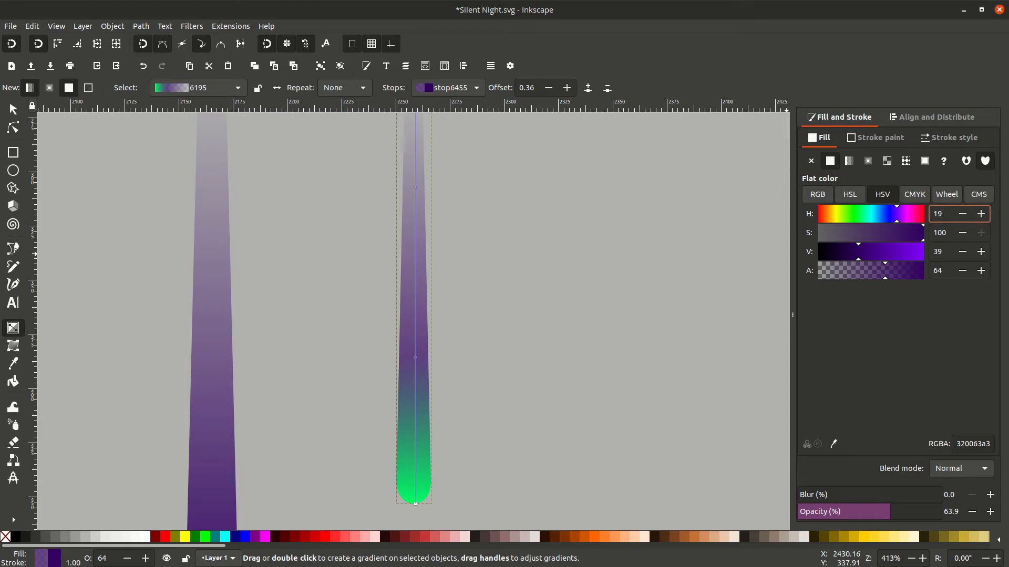
pyautogui.press('Tab')
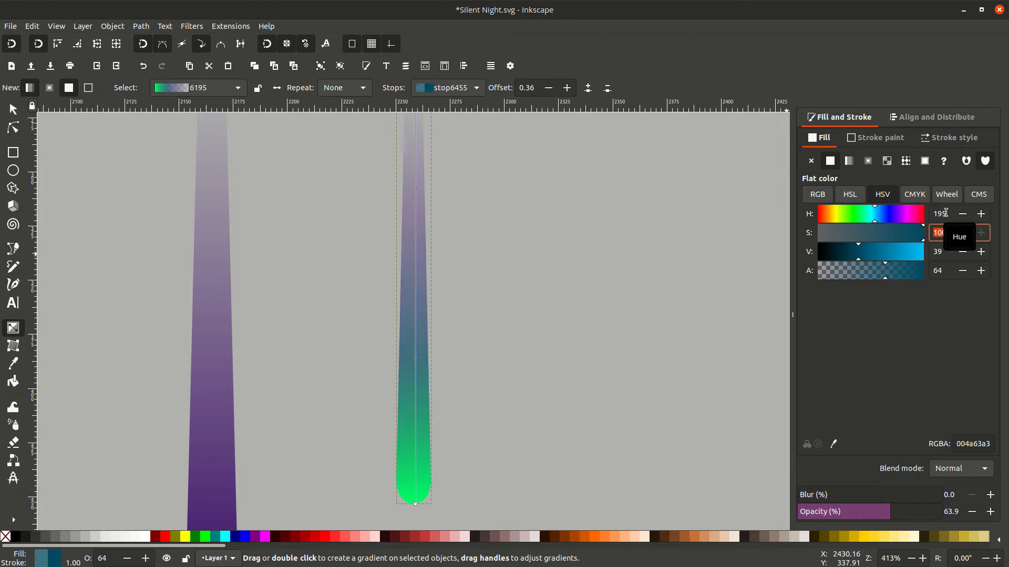
pyautogui.press('Tab')
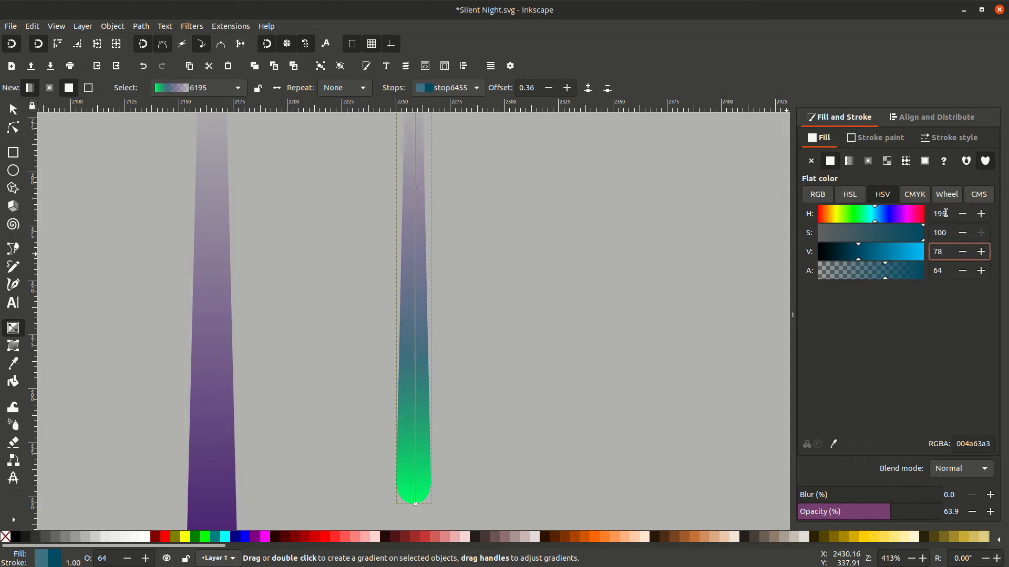
pyautogui.press('Tab')
pyautogui.write('100')
pyautogui.press('Return')
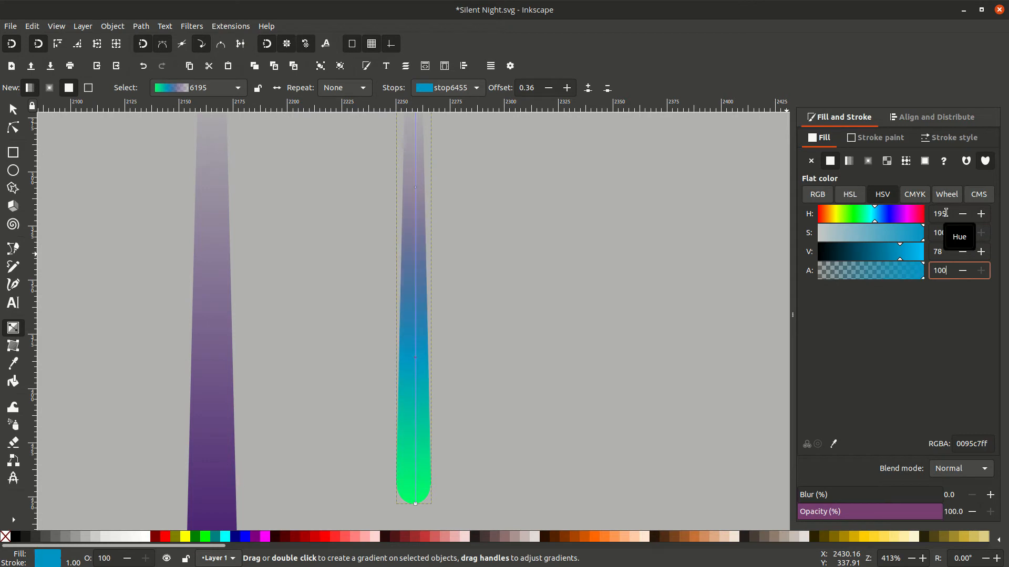
# Step: Set the offset of the gradient's upper middle stop to 0.65
pyautogui.click(419, 188)
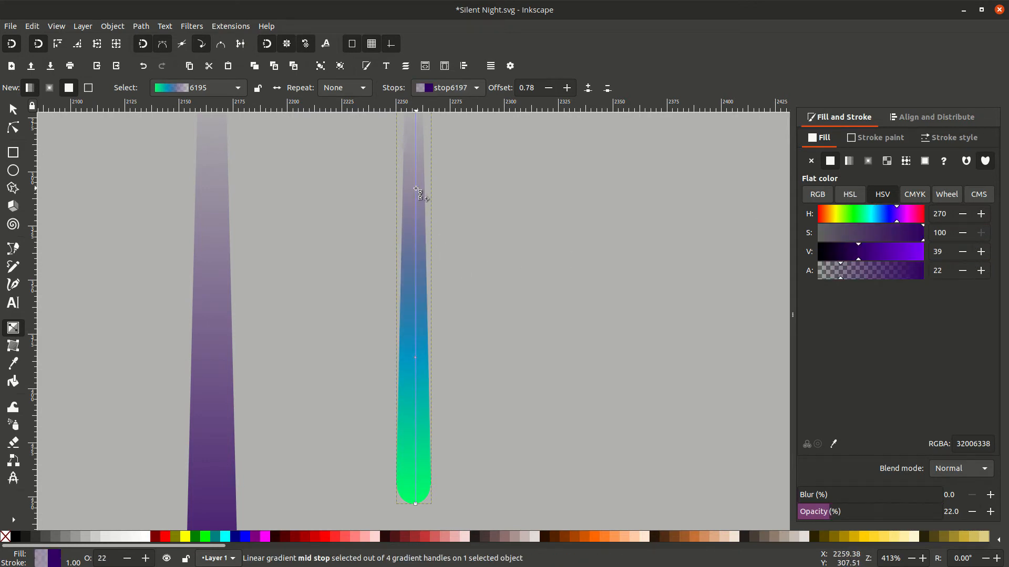
pyautogui.click(532, 83)
pyautogui.press('BackSpace')
pyautogui.press('BackSpace')
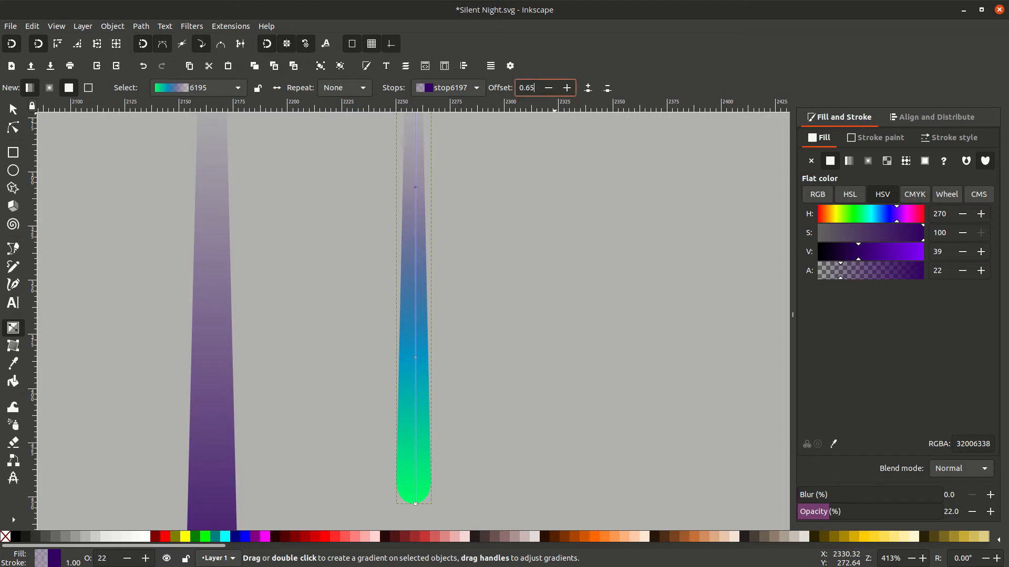
pyautogui.press('Return')
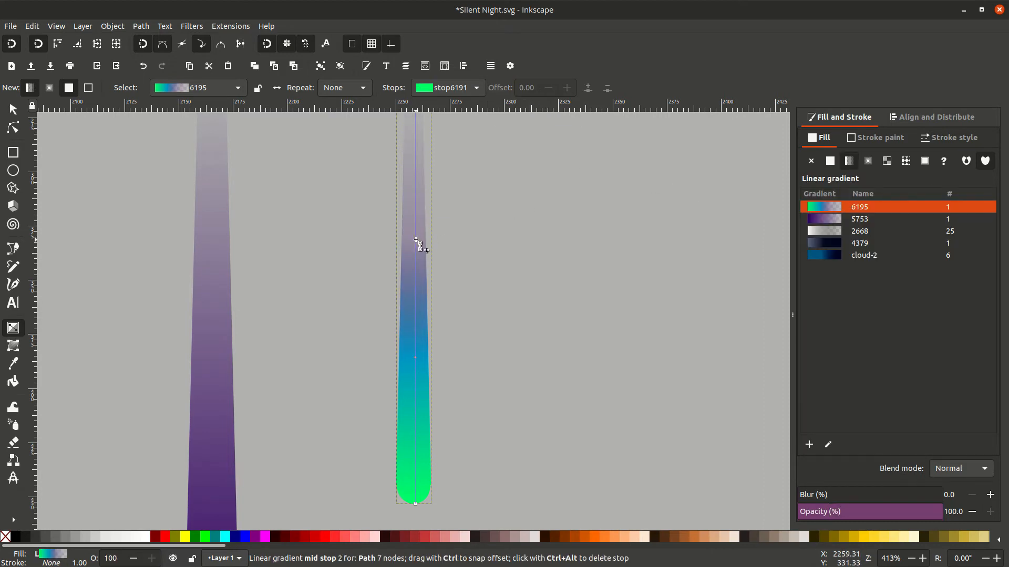
# Step: Color the upper middle stop violet with hue 260, value 60 and alpha 75
pyautogui.click(417, 241)
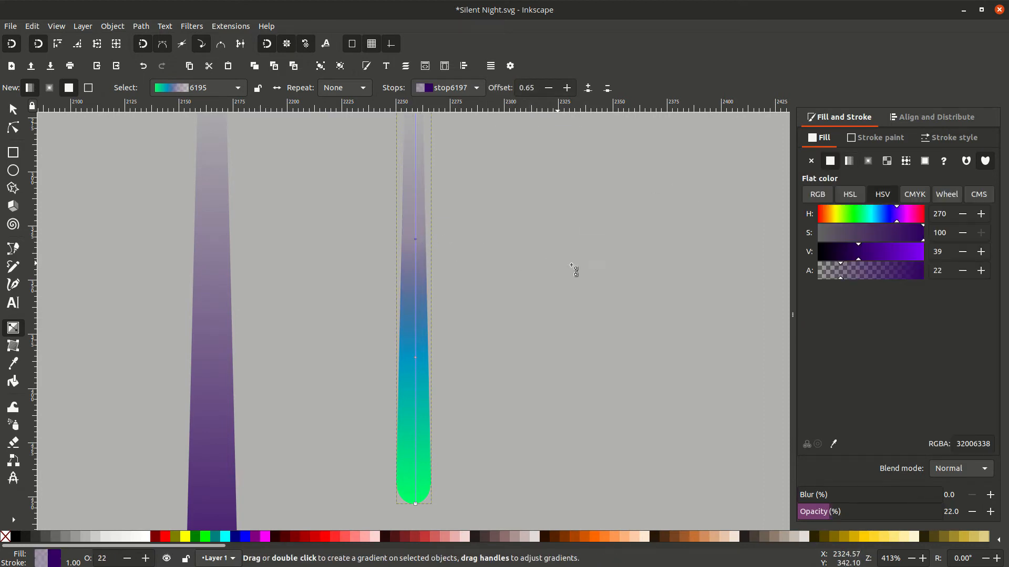
pyautogui.doubleClick(944, 215)
pyautogui.press('BackSpace')
pyautogui.press('Tab')
pyautogui.press('Tab')
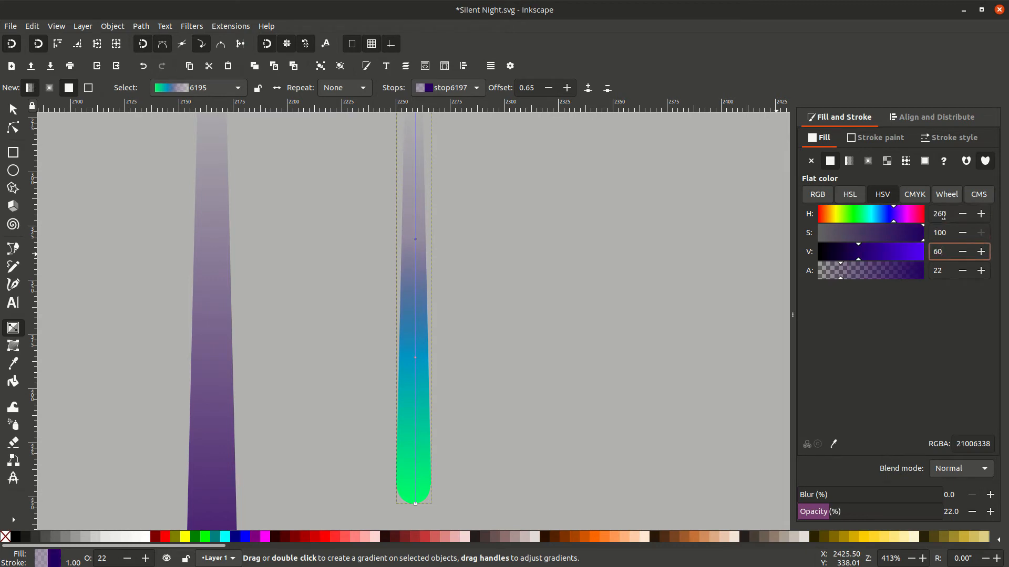
pyautogui.press('Tab')
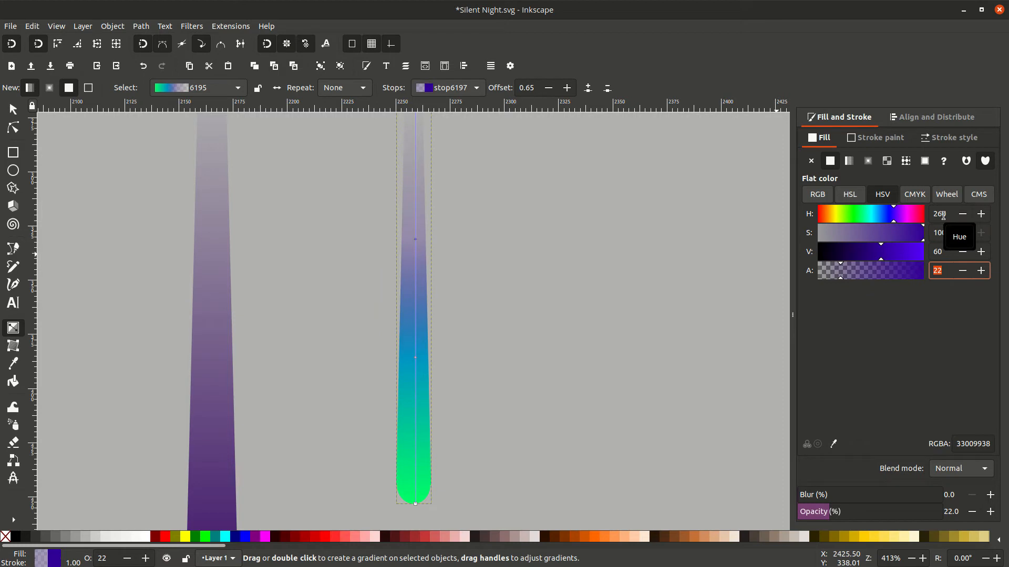
pyautogui.write('75')
pyautogui.press('Return')
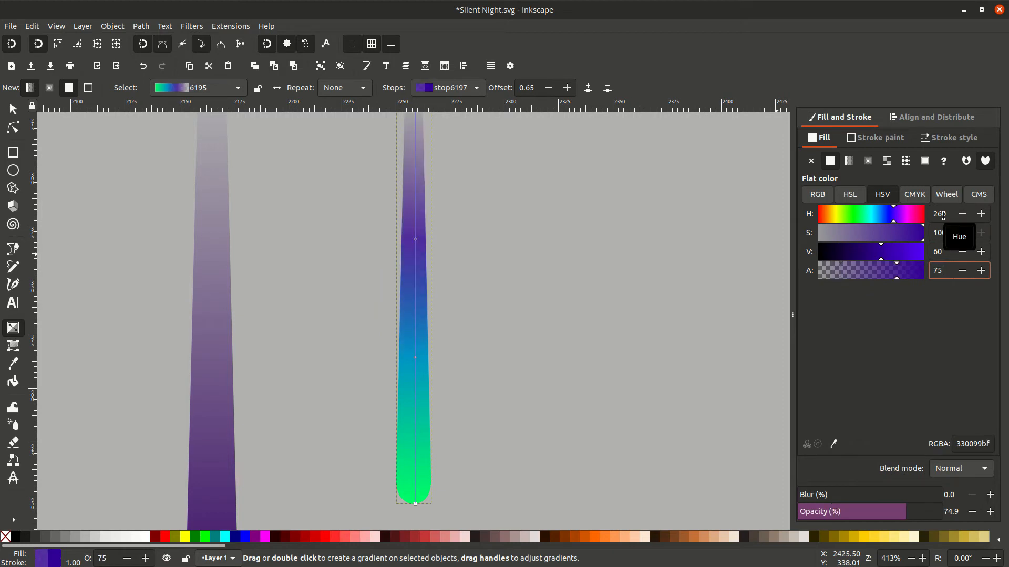
# Step: Open the hue of the transparent stop at the streak's narrow end for editing
pyautogui.scroll(4, 449, 261)
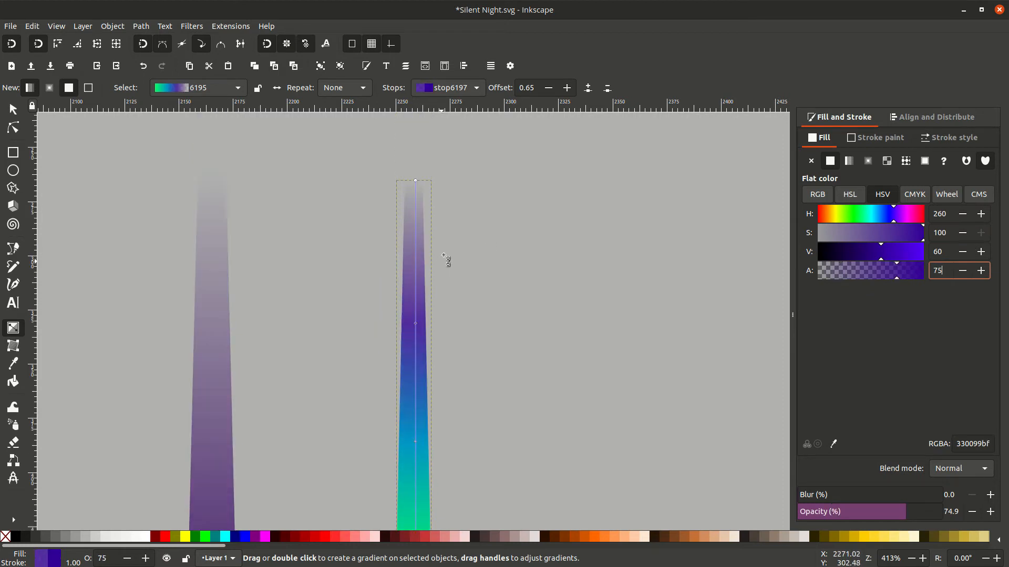
pyautogui.click(415, 181)
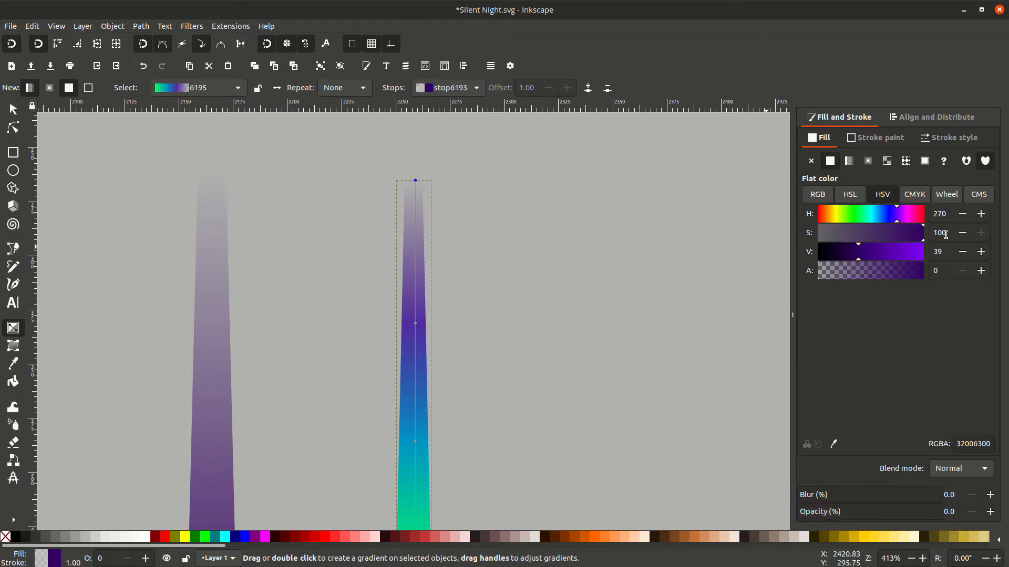
pyautogui.click(945, 214)
# Step: Move the multicolored streak onto the larger purple streak, near its rounded lower end
pyautogui.click(13, 110)
pyautogui.scroll(-3, 405, 373)
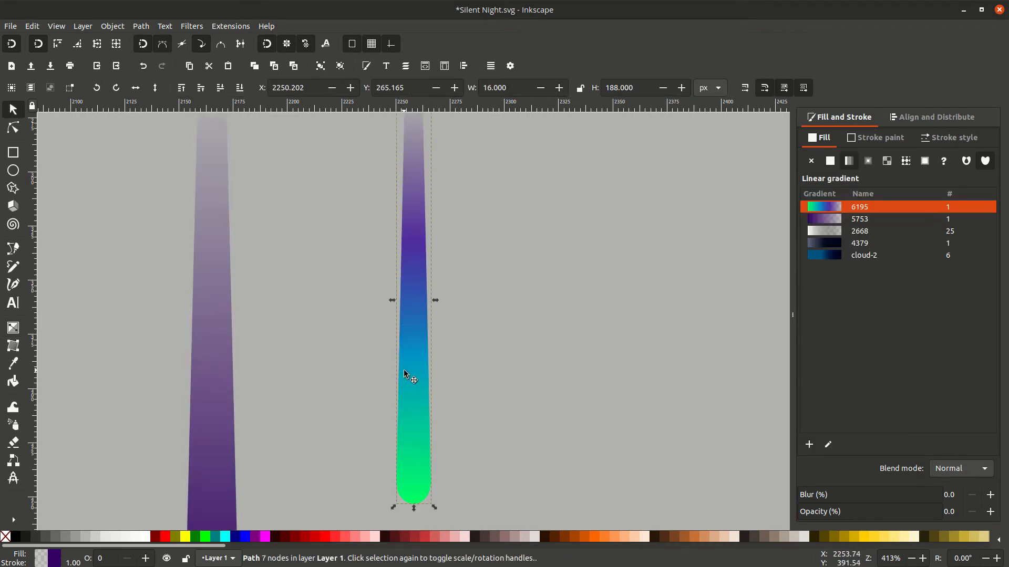
pyautogui.press('-')
pyautogui.press('-')
pyautogui.moveTo(403, 372); pyautogui.dragTo(310, 447)
# Step: Select both streaks and center them horizontally relative to the last selected object
pyautogui.moveTo(418, 160); pyautogui.dragTo(240, 506)
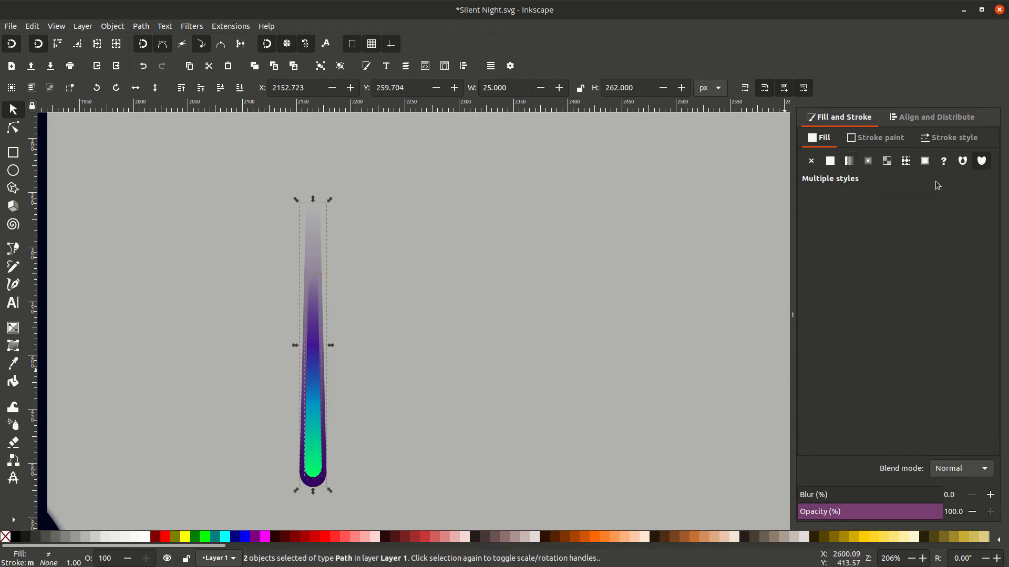
pyautogui.click(928, 121)
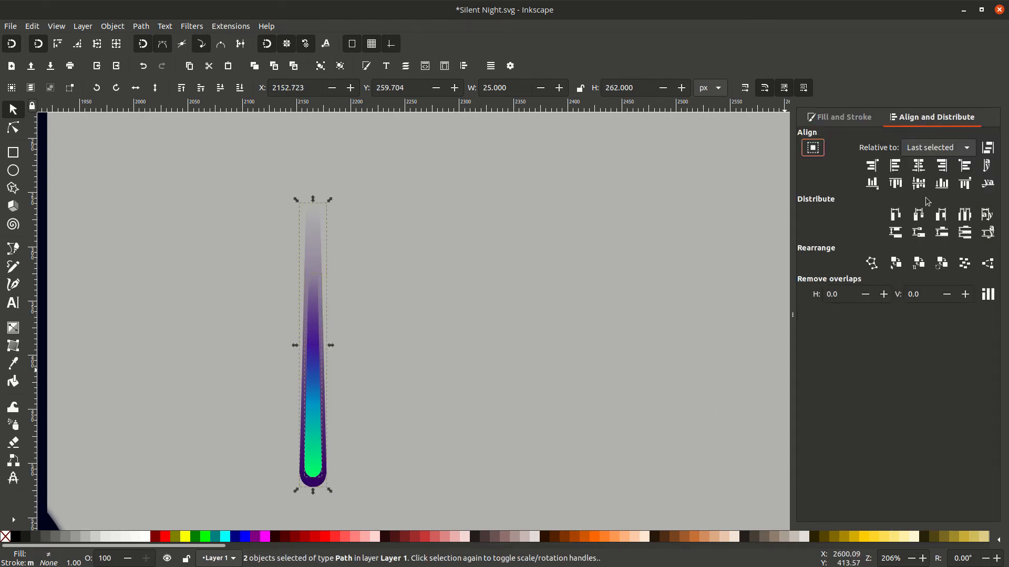
pyautogui.click(919, 166)
# Step: Duplicate the 20 px glowing star near the page's right edge and place the copy at the streak's rounded tip
pyautogui.press('-')
pyautogui.press('-')
pyautogui.click(155, 273)
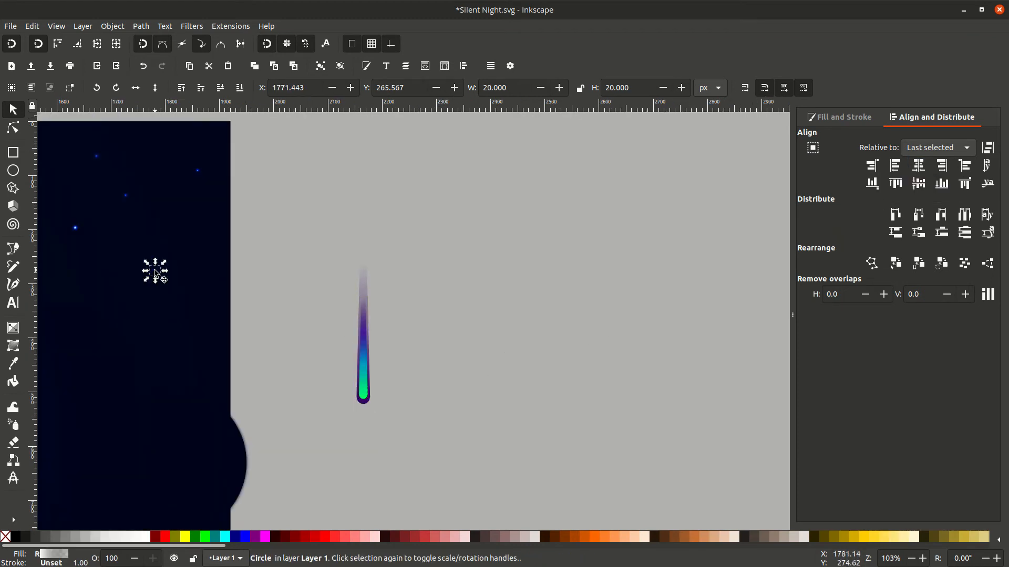
pyautogui.press('ctrl')
pyautogui.moveTo(156, 274); pyautogui.dragTo(371, 405)
# Step: Select both streaks with the star and move them into the page's upper-right sky, to about X 1827, Y 82
pyautogui.moveTo(410, 208); pyautogui.dragTo(331, 462)
pyautogui.moveTo(440, 439); pyautogui.dragTo(688, 420)
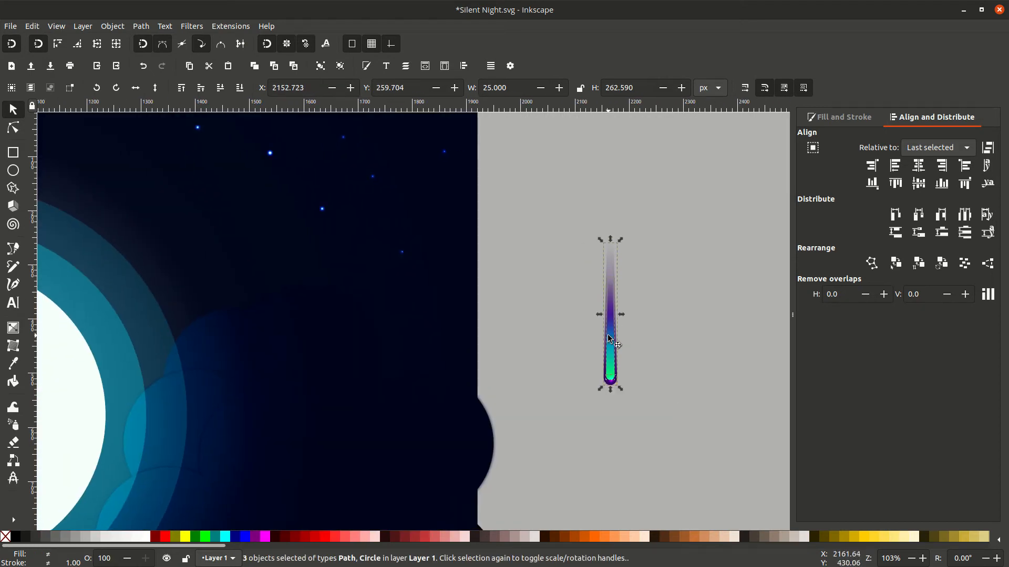
pyautogui.moveTo(608, 339); pyautogui.dragTo(433, 242)
# Step: Nudge the star slightly left so it sits centered at the streak's rounded tip
pyautogui.scroll(1, 441, 282)
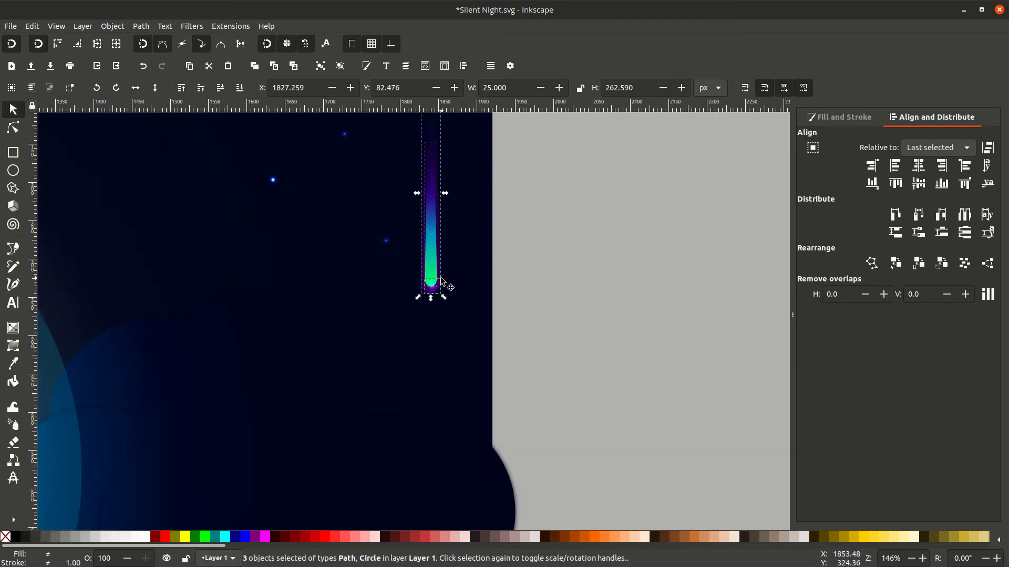
pyautogui.scroll(3, 441, 282)
pyautogui.press('Escape')
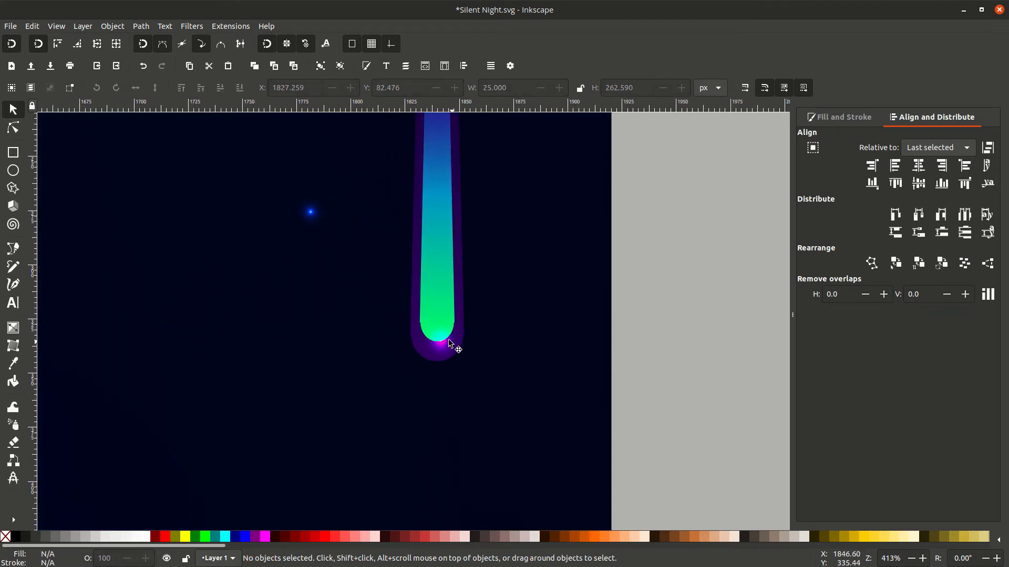
pyautogui.click(445, 348)
pyautogui.moveTo(440, 346); pyautogui.dragTo(437, 346)
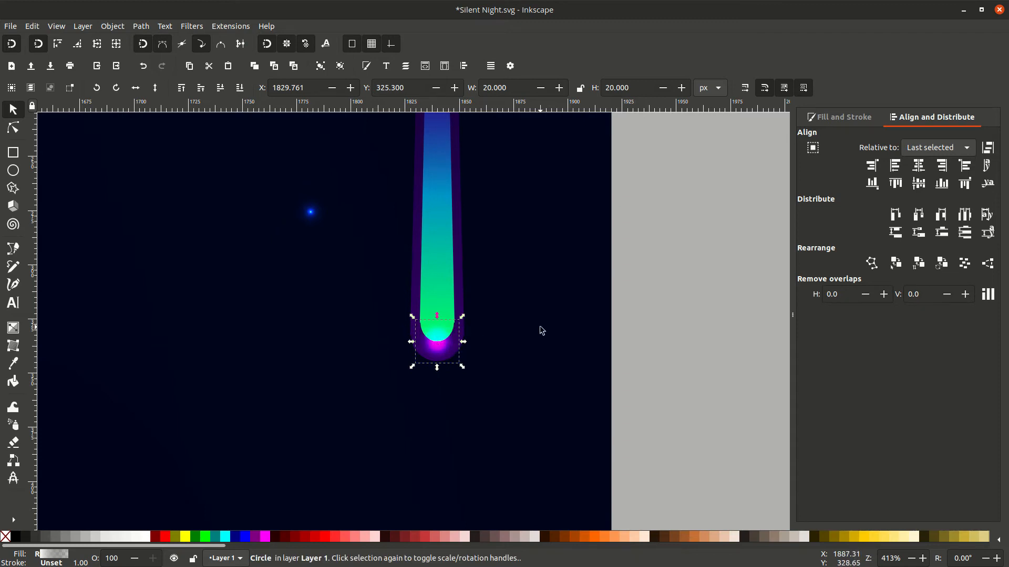
# Step: Select every part of the shooting star, including the wider outer streak and the glowing tip, and group them
pyautogui.press('-')
pyautogui.press('-')
pyautogui.press('-')
pyautogui.press('-')
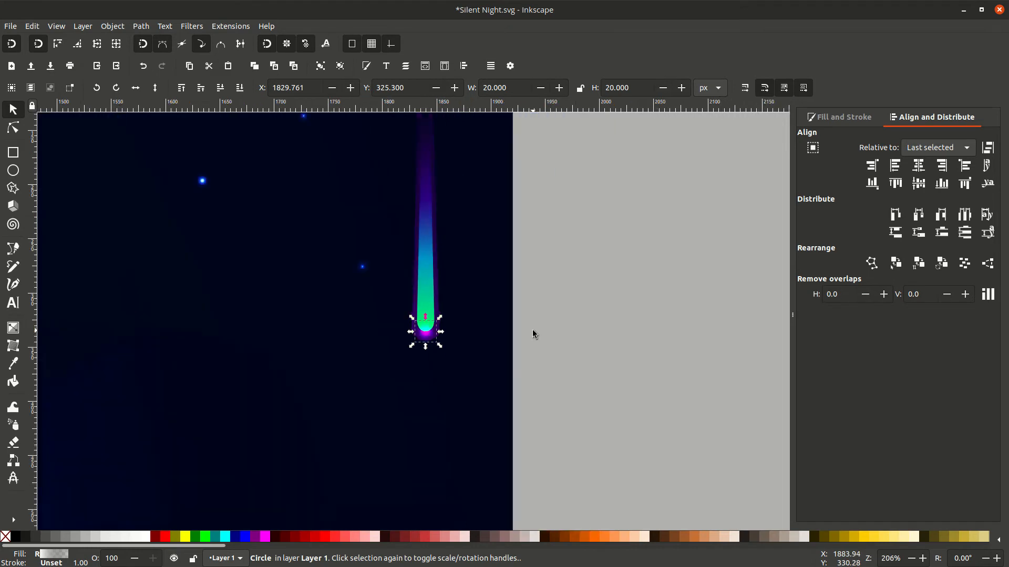
pyautogui.press('Escape')
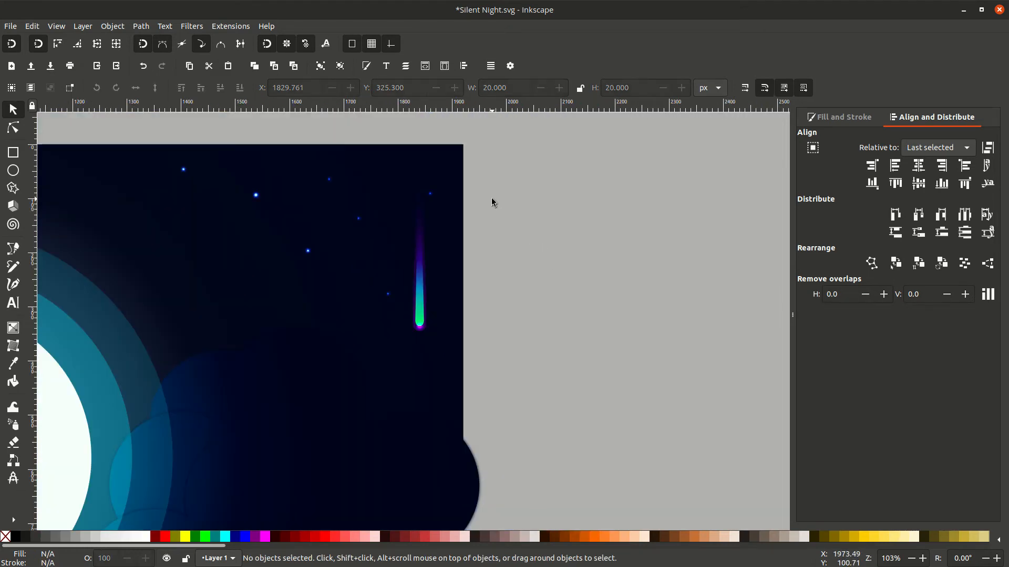
pyautogui.moveTo(489, 331); pyautogui.dragTo(397, 211)
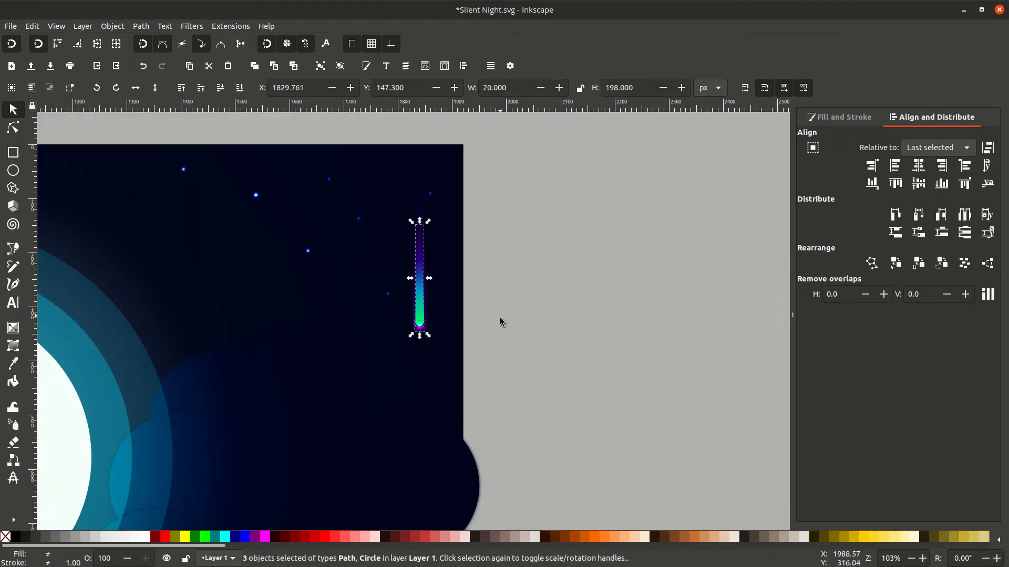
pyautogui.scroll(4, 434, 304)
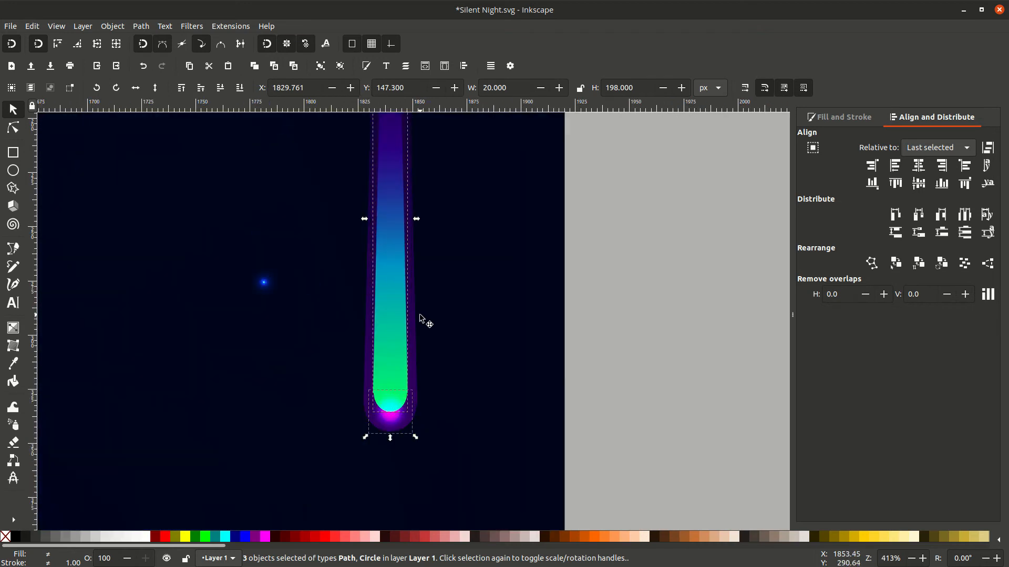
pyautogui.keyDown('shift'); pyautogui.click(420, 356); pyautogui.keyUp('shift')
pyautogui.hotkey('ctrl', 'g')
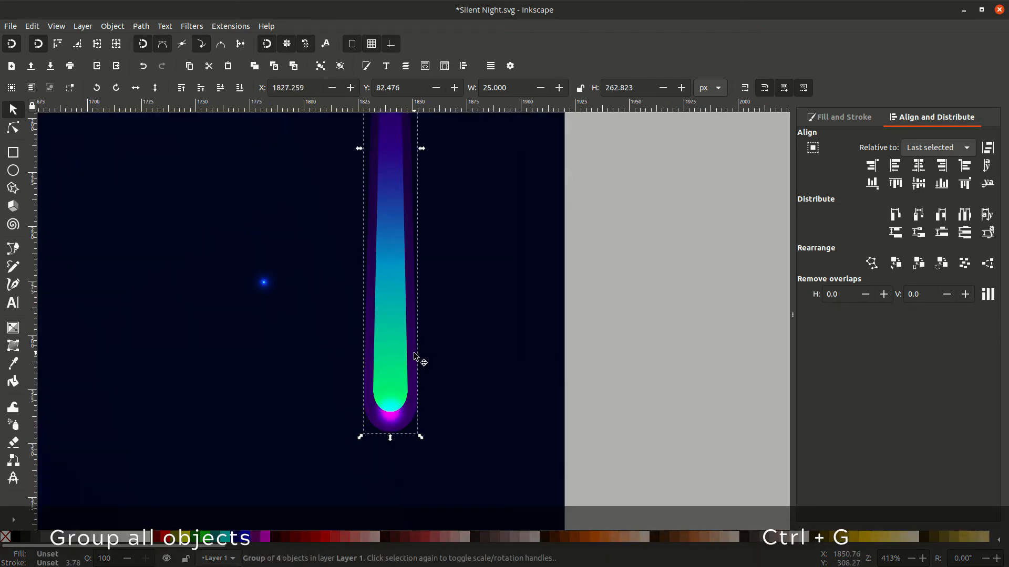
# Step: Place the shooting star group in the page's upper-left sky at about X 77, Y 42, tilted diagonally with its tip down-right, and save
pyautogui.press('5')
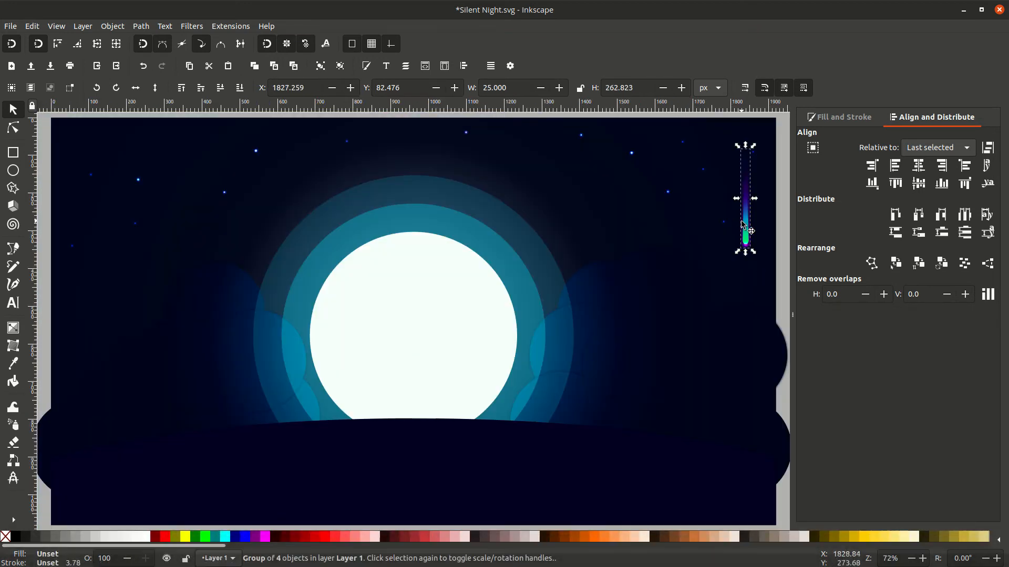
pyautogui.moveTo(751, 231); pyautogui.dragTo(169, 206)
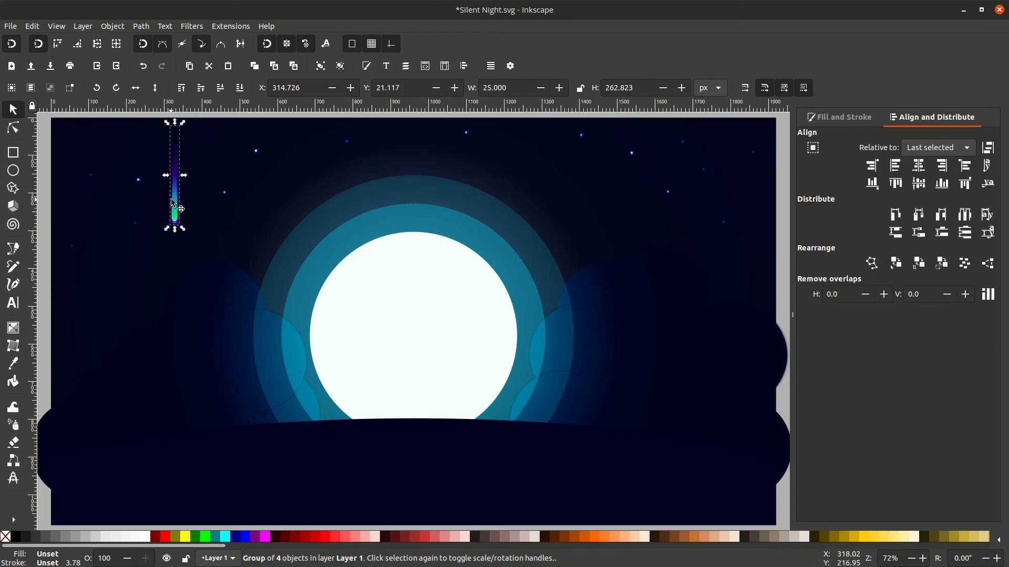
pyautogui.click(173, 208)
pyautogui.moveTo(167, 124); pyautogui.dragTo(123, 153)
pyautogui.moveTo(208, 195); pyautogui.dragTo(153, 180)
pyautogui.press('Escape')
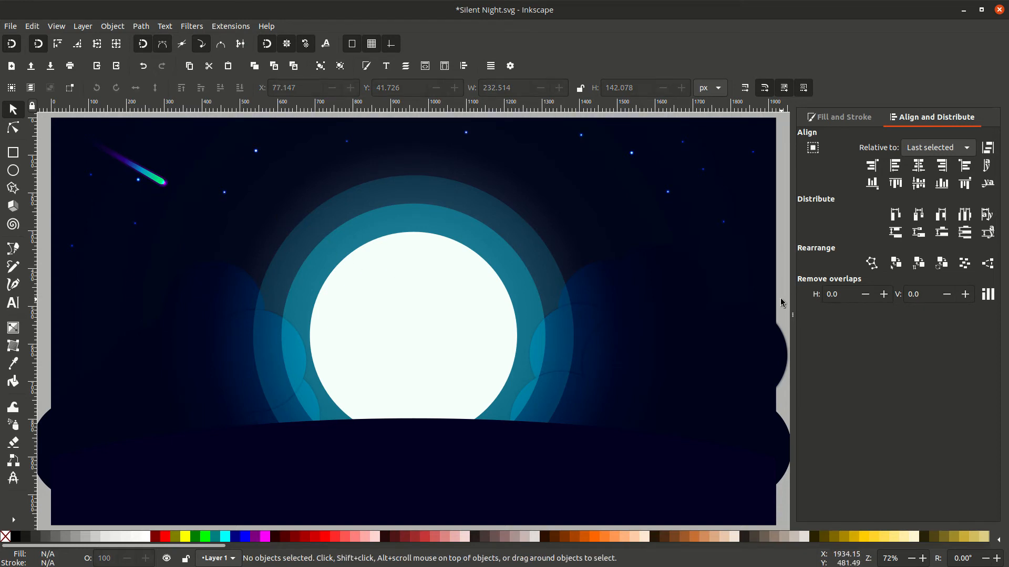
pyautogui.hotkey('ctrl', 's')
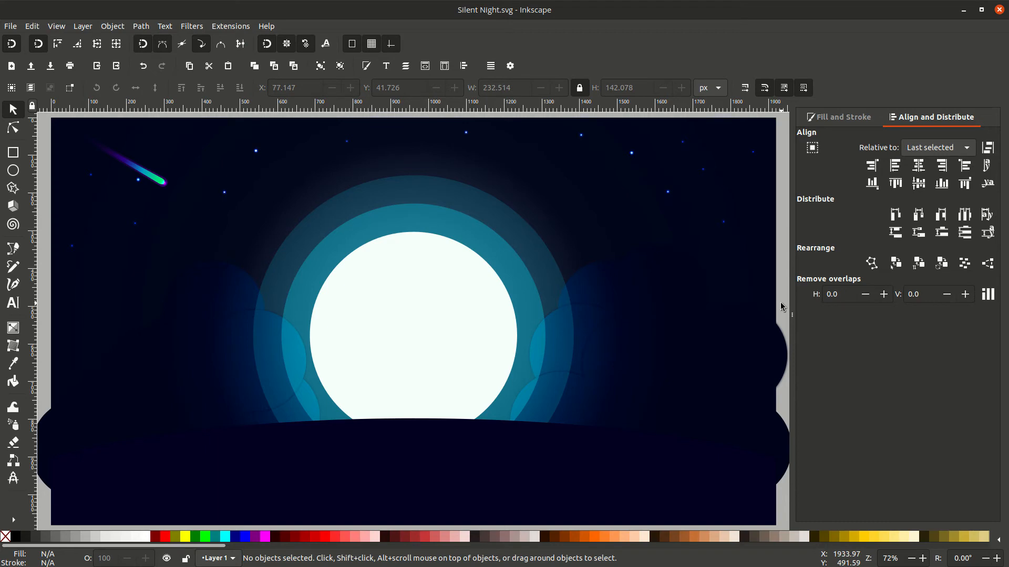
# Step: Examine the deer, antelope, tree and grass reference photos placed above the page
pyautogui.press('-')
pyautogui.scroll(10, 720, 282)
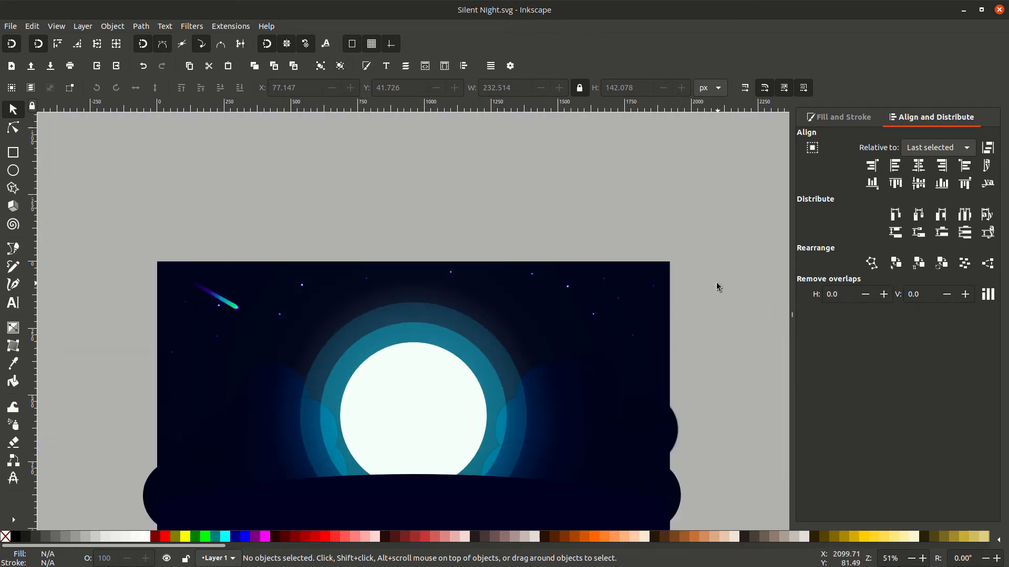
pyautogui.scroll(8, 710, 285)
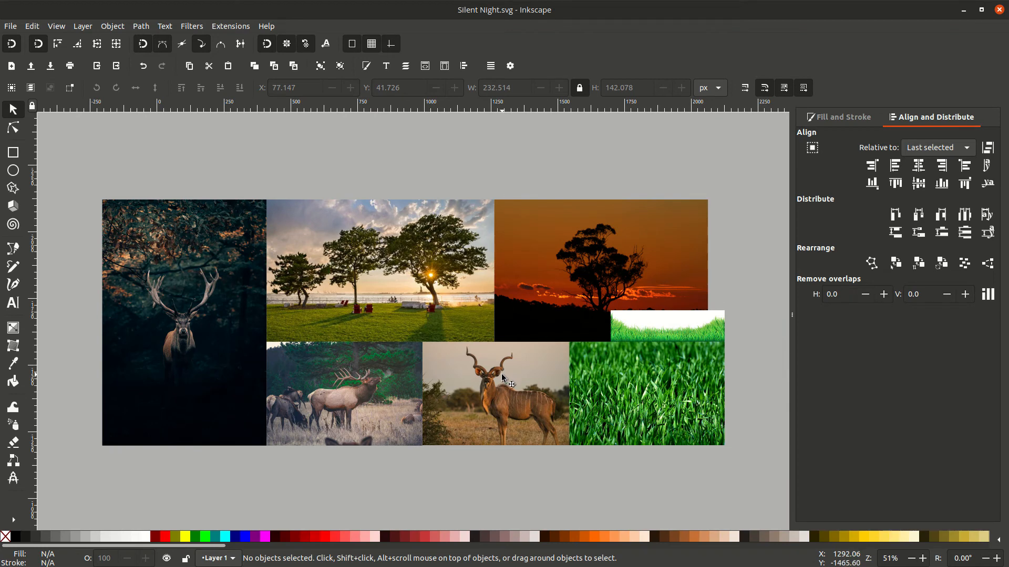
pyautogui.click(471, 393)
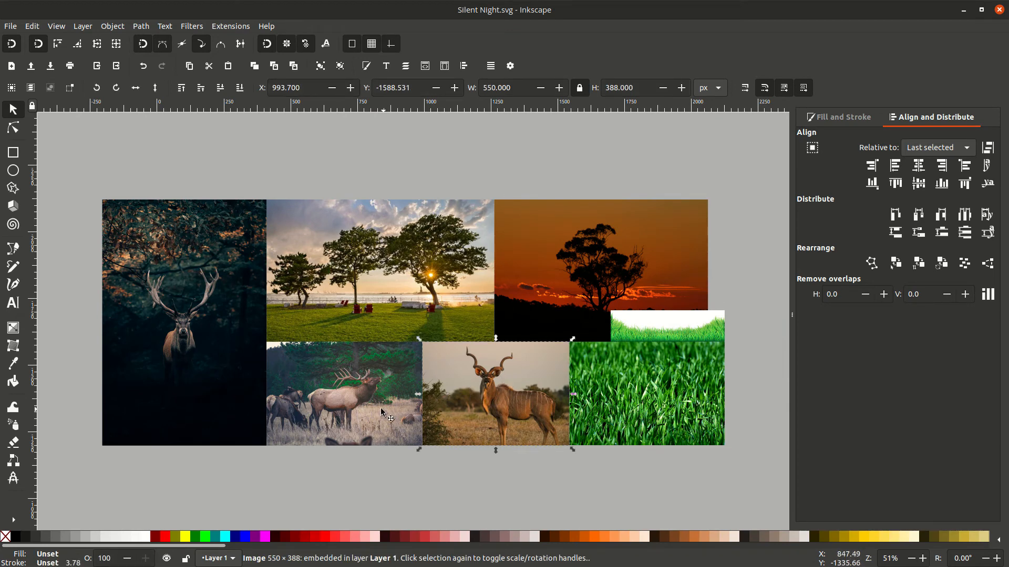
pyautogui.click(236, 368)
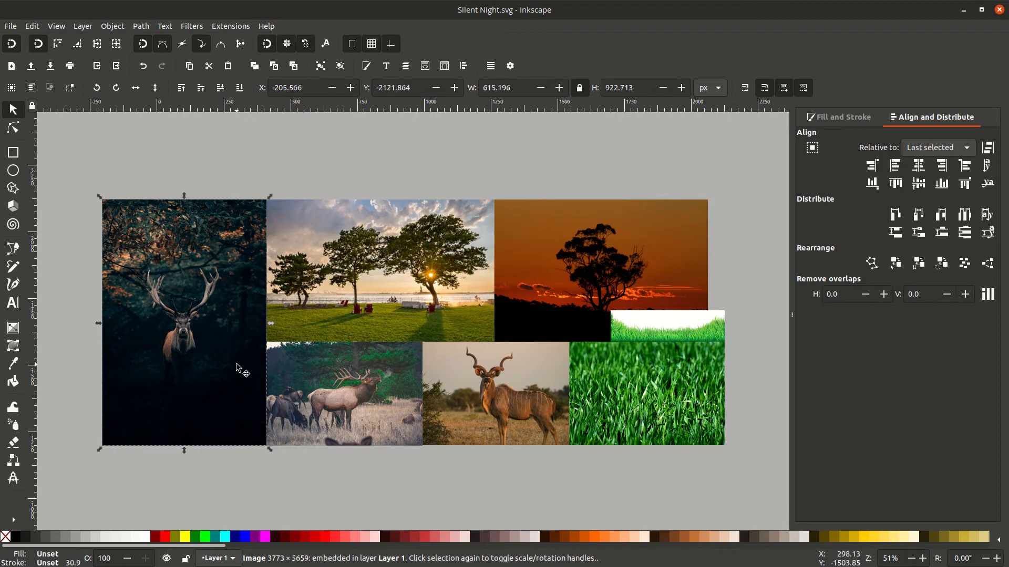
pyautogui.press('3')
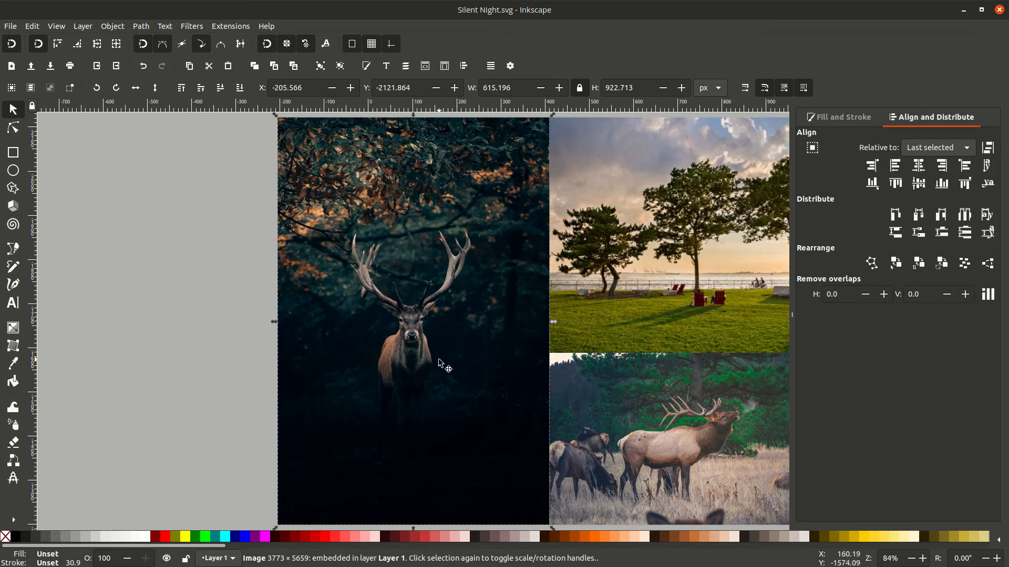
pyautogui.press('-')
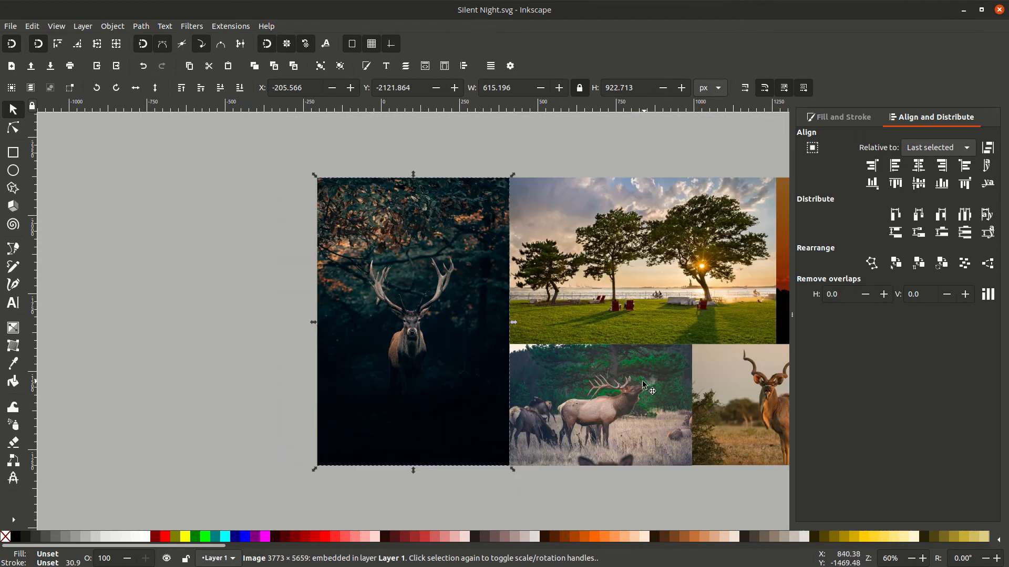
pyautogui.hscroll(8, 642, 380)
pyautogui.click(541, 392)
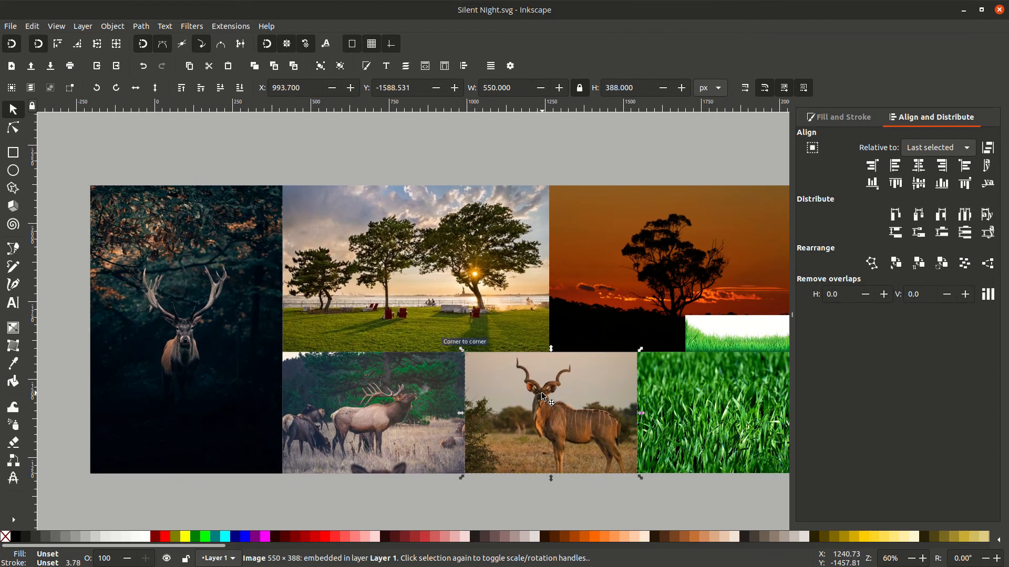
pyautogui.press('3')
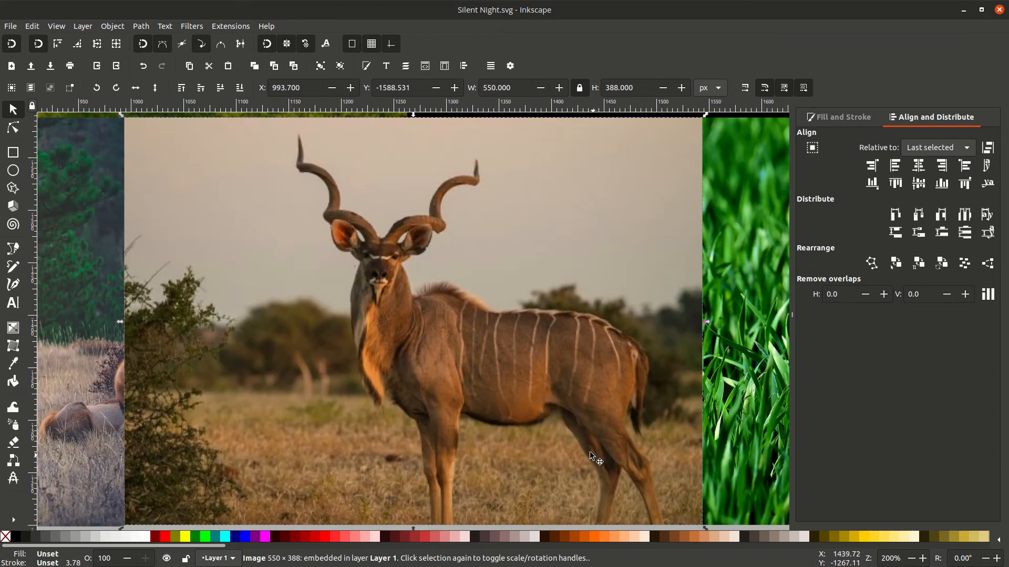
pyautogui.press('-')
pyautogui.press('-')
pyautogui.press('-')
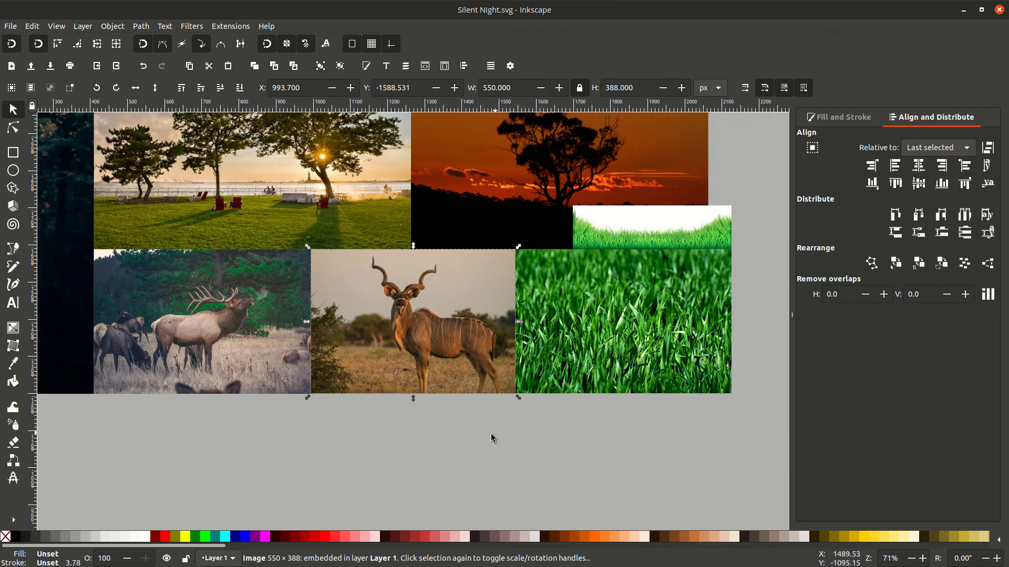
pyautogui.hscroll(-3, 478, 442)
pyautogui.press('-')
pyautogui.press('-')
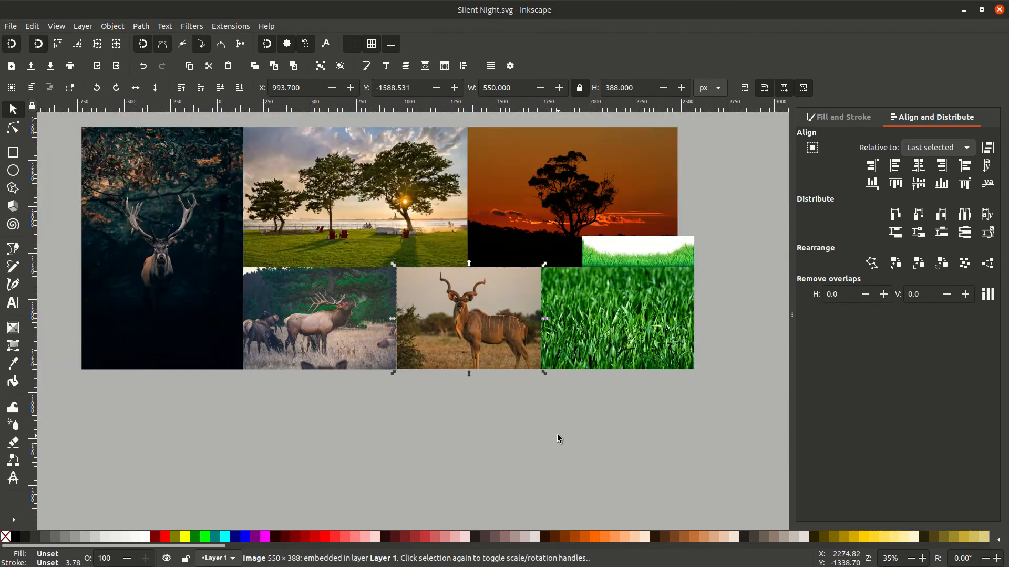
pyautogui.click(506, 386)
# Step: Move the green grass strip below the page closer to the scene, to about X 354, Y 1496
pyautogui.scroll(-10, 506, 387)
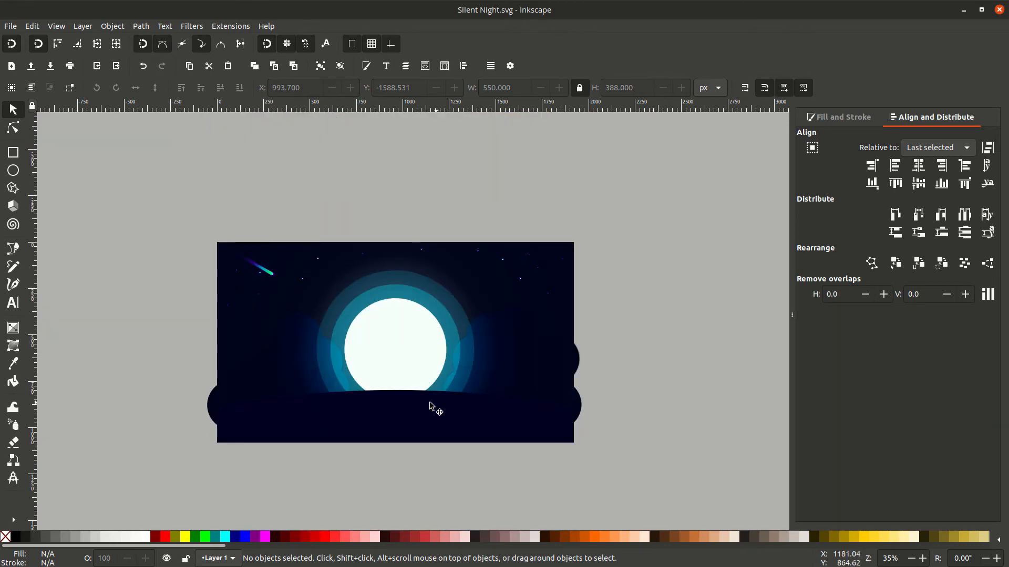
pyautogui.scroll(-3, 461, 415)
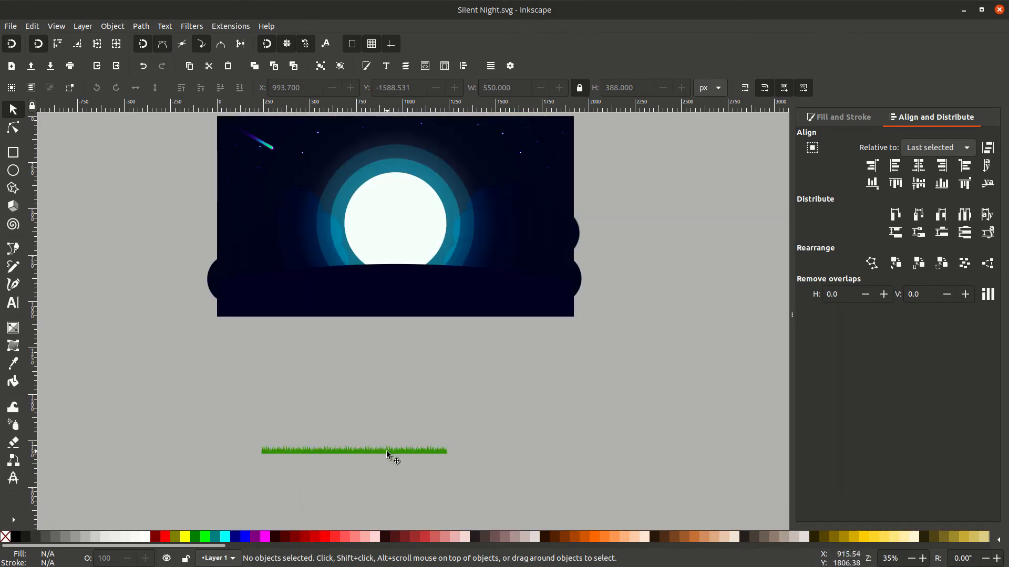
pyautogui.moveTo(387, 450); pyautogui.dragTo(409, 396)
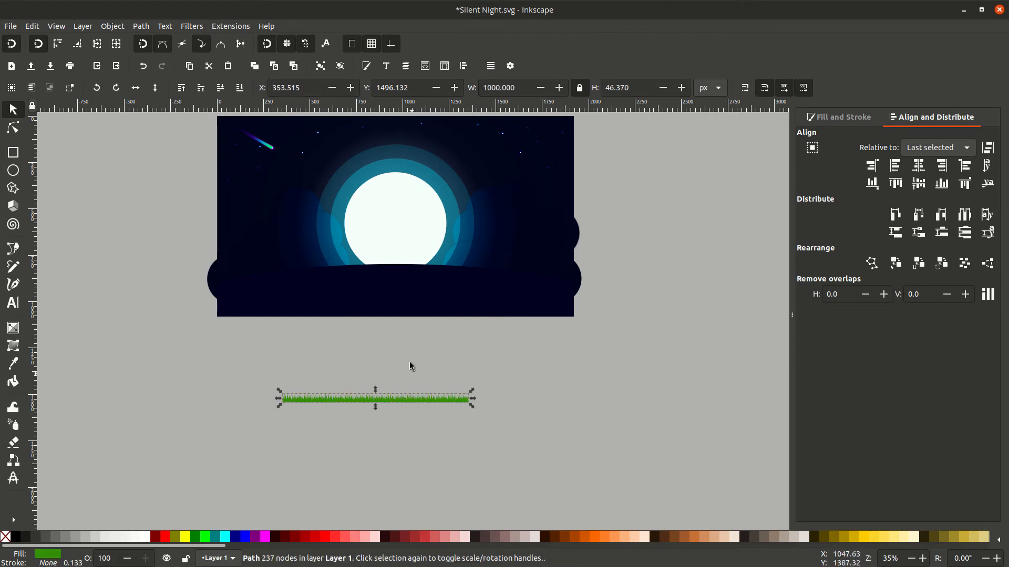
# Step: Duplicate the dark ground hill and move the copy below the grass strip, to about X 130, Y 1716
pyautogui.click(434, 301)
pyautogui.rightClick(432, 302)
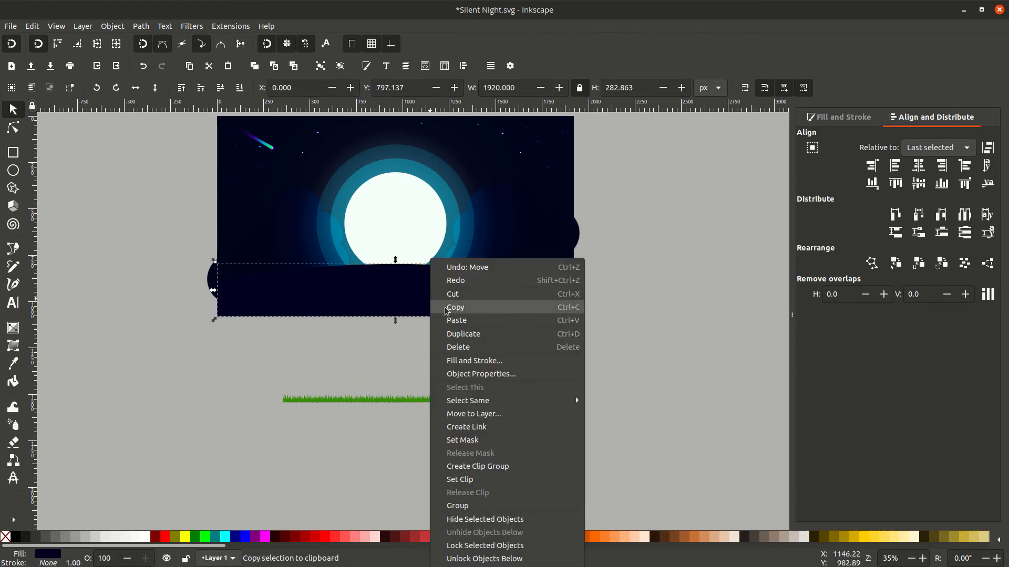
pyautogui.click(450, 334)
pyautogui.moveTo(448, 319); pyautogui.dragTo(473, 486)
pyautogui.scroll(-2, 444, 403)
pyautogui.scroll(-2, 440, 400)
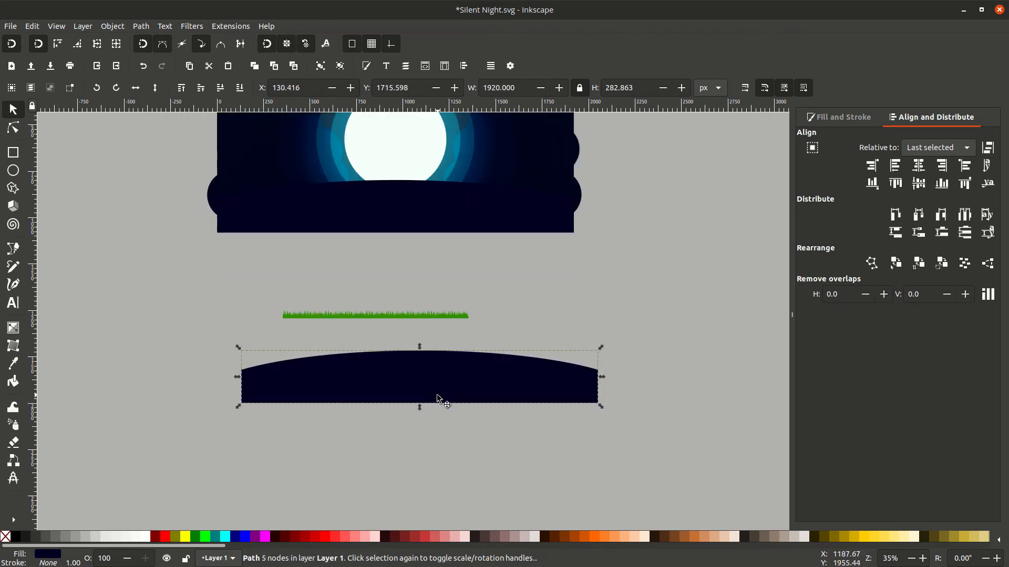
# Step: Turn the hill copy into an unfilled outline with a 1 px black stroke and delete its side and bottom segments, leaving the top arc
pyautogui.middleClick(51, 556)
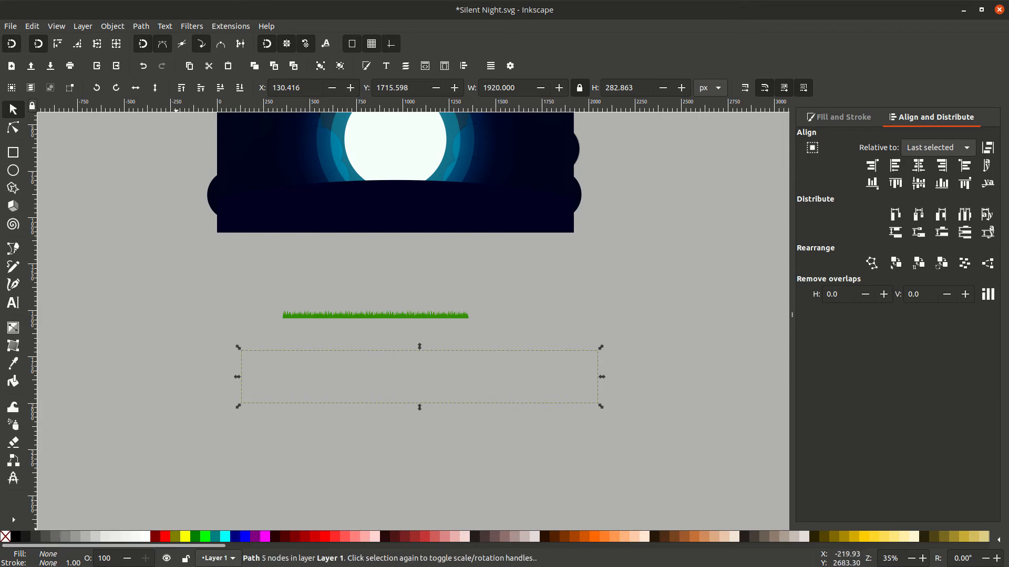
pyautogui.middleClick(47, 563)
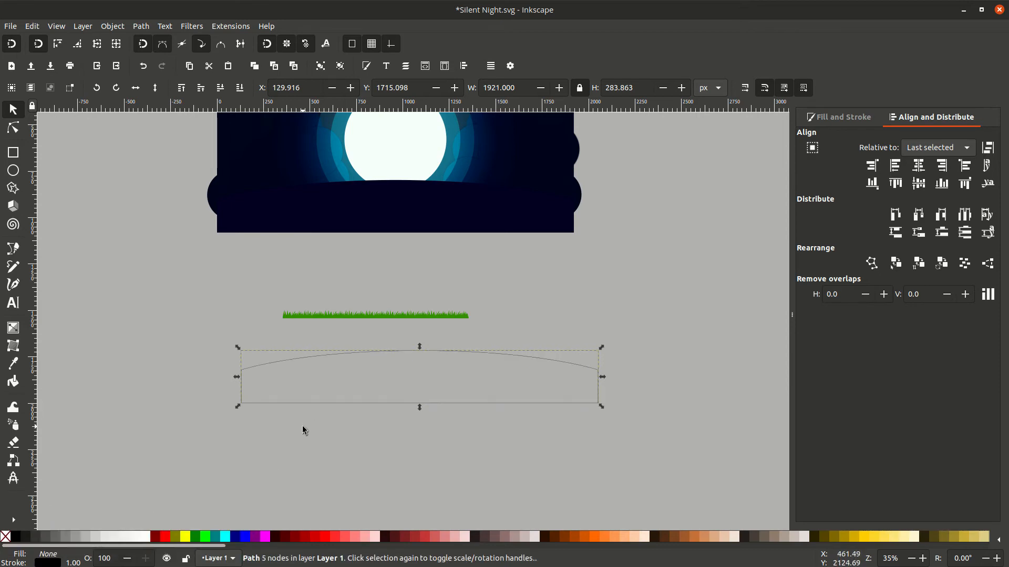
pyautogui.click(14, 128)
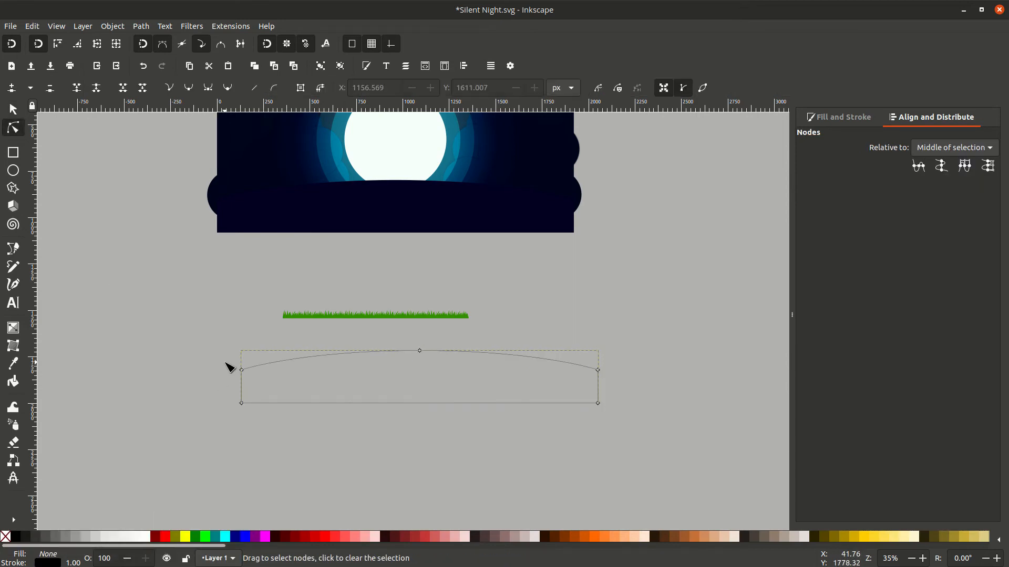
pyautogui.moveTo(226, 362); pyautogui.dragTo(640, 432)
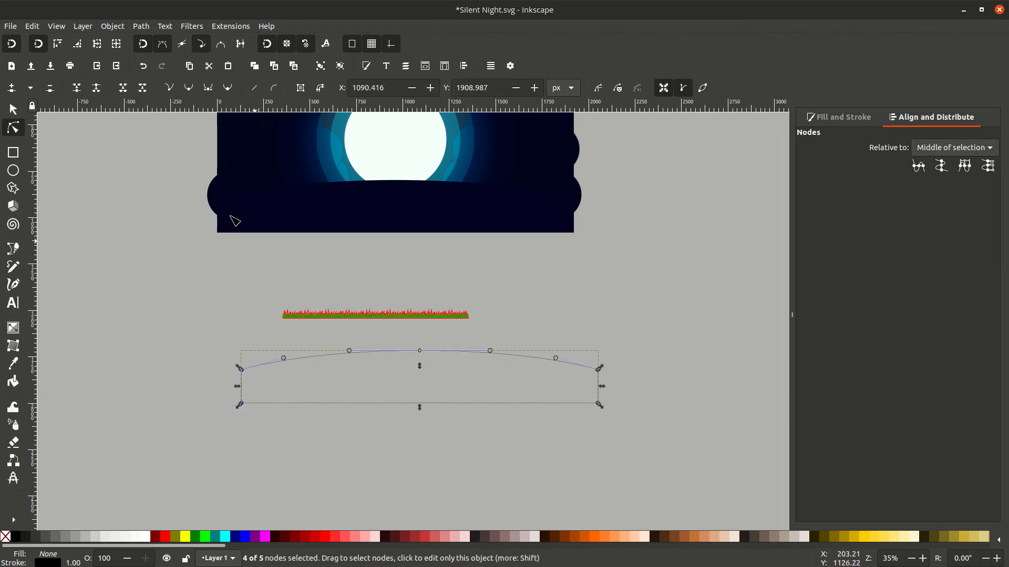
pyautogui.click(142, 88)
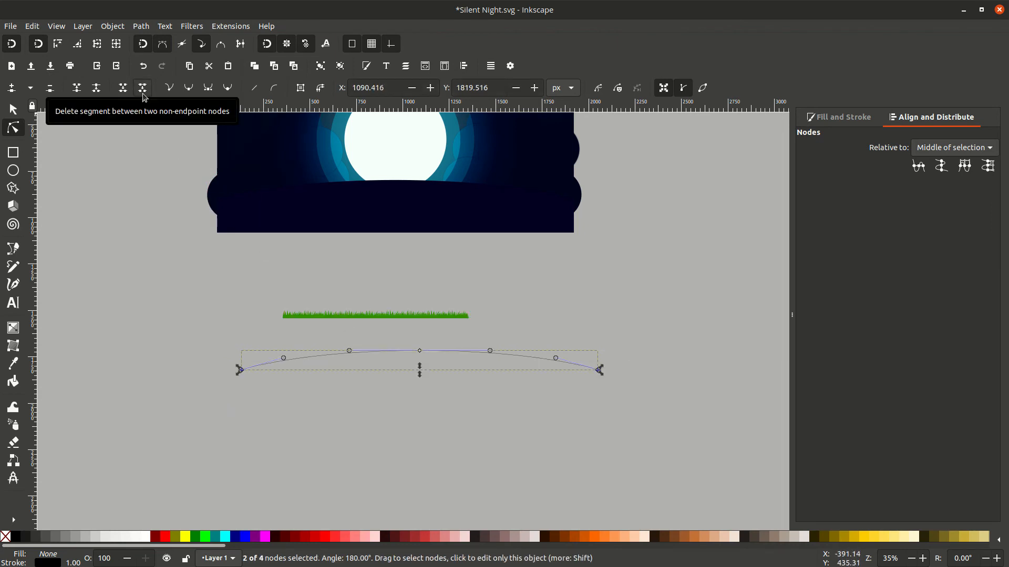
pyautogui.click(13, 109)
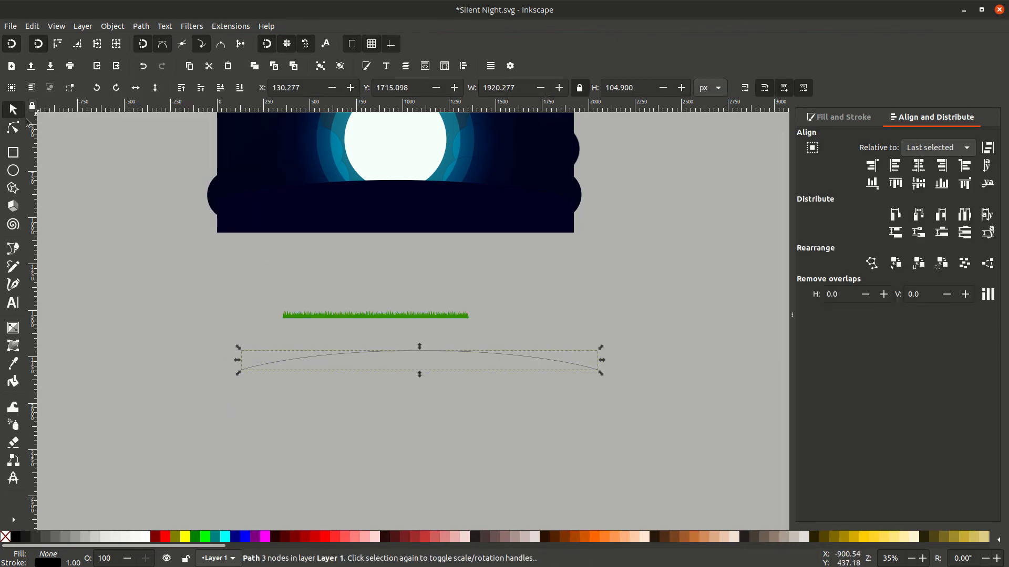
pyautogui.click(191, 282)
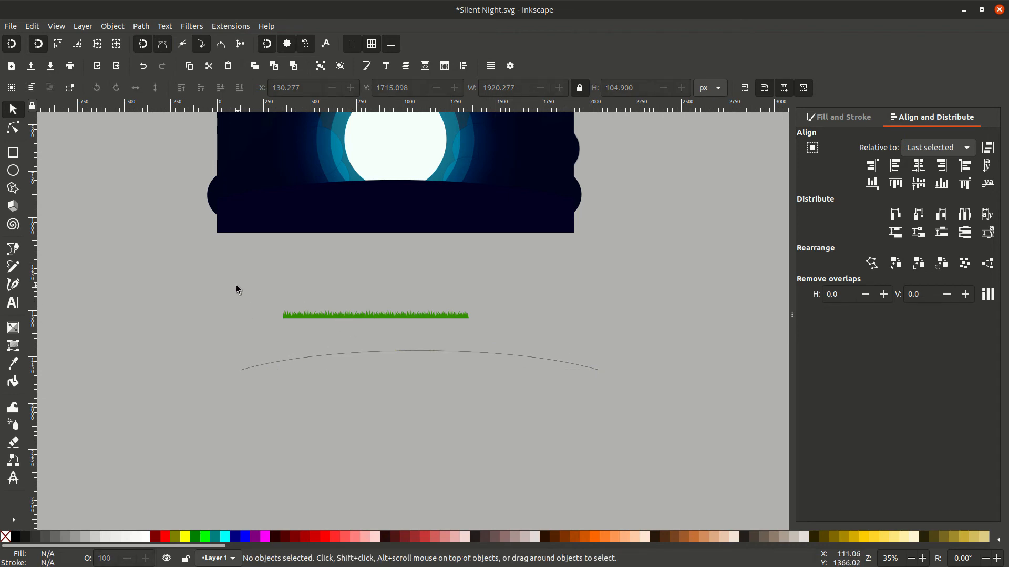
# Step: Duplicate the grass strip and the arc together and move the copies below the originals, to about X 72, Y 2341
pyautogui.moveTo(222, 288); pyautogui.dragTo(620, 435)
pyautogui.press('ctrl')
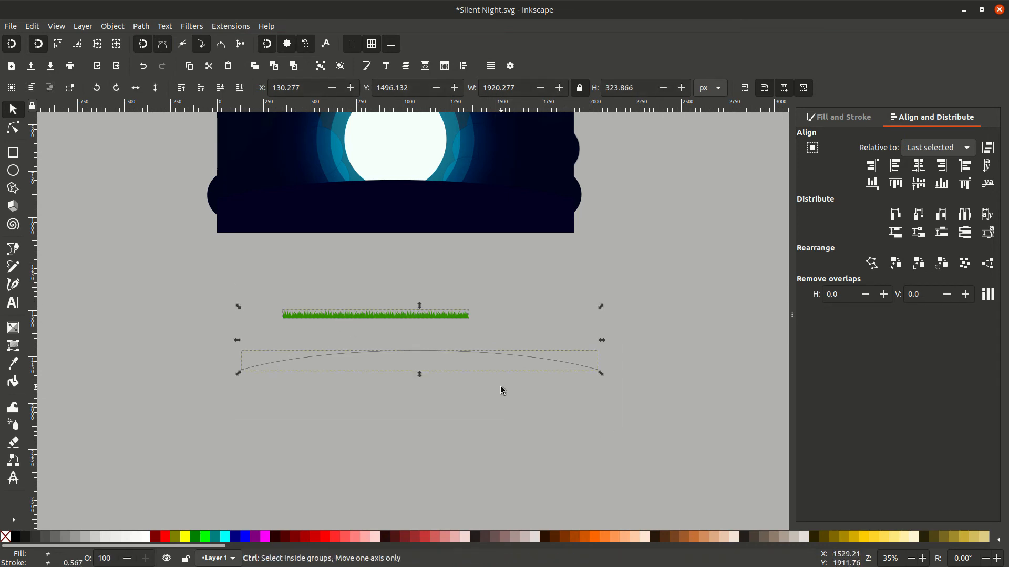
pyautogui.hotkey('ctrl', 'd')
pyautogui.moveTo(466, 356); pyautogui.dragTo(479, 476)
pyautogui.scroll(-8, 449, 324)
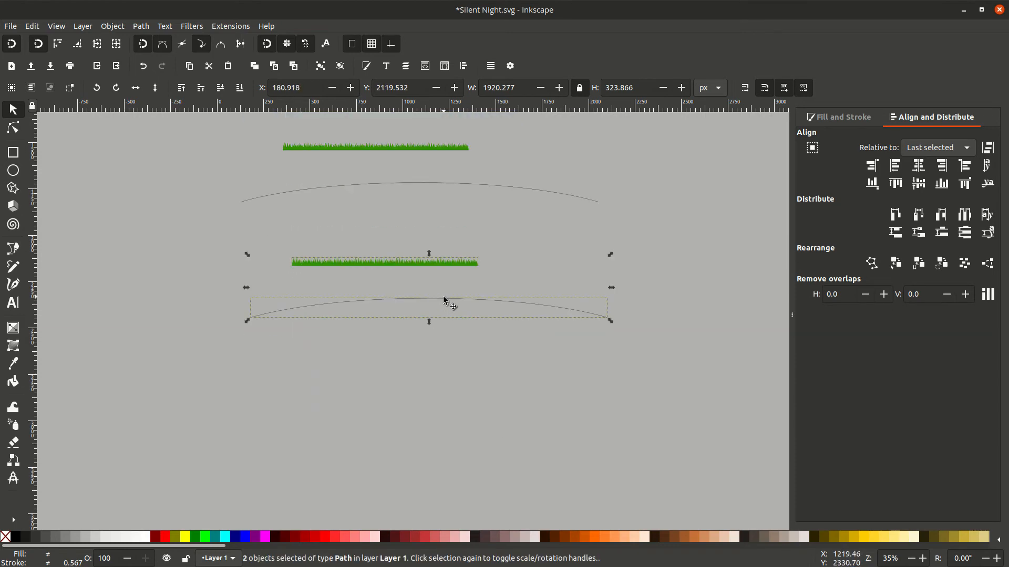
pyautogui.moveTo(443, 299); pyautogui.dragTo(423, 341)
pyautogui.click(436, 317)
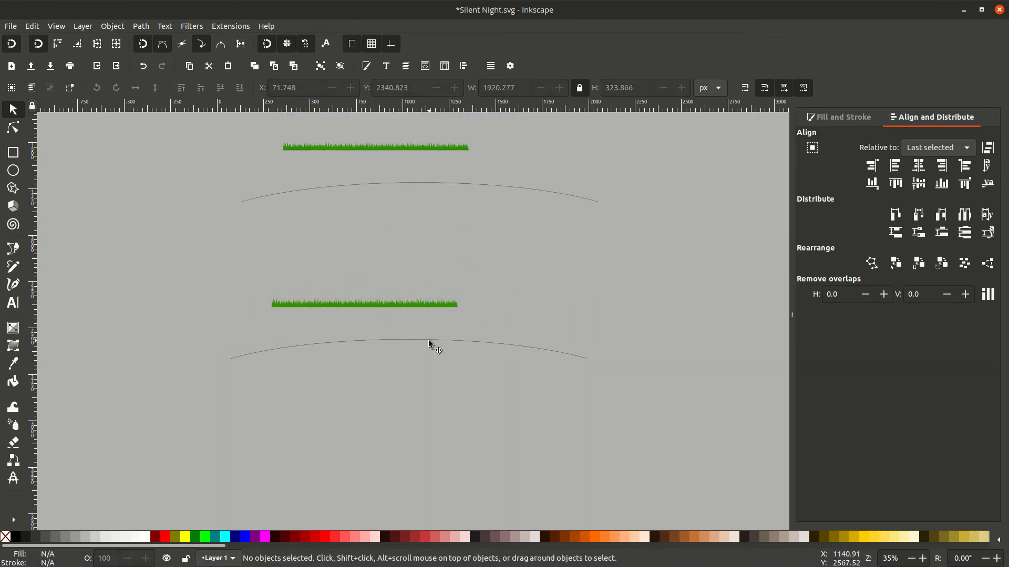
# Step: Copy the lower grass strip to the clipboard and add a Pattern Along Path effect to the lower arc
pyautogui.click(417, 305)
pyautogui.rightClick(418, 305)
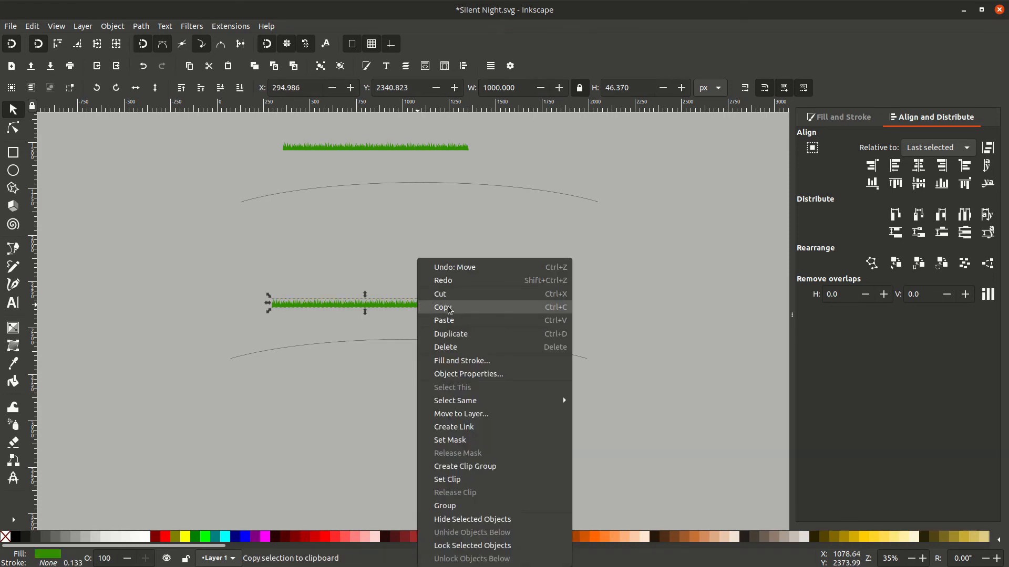
pyautogui.click(445, 302)
pyautogui.click(445, 342)
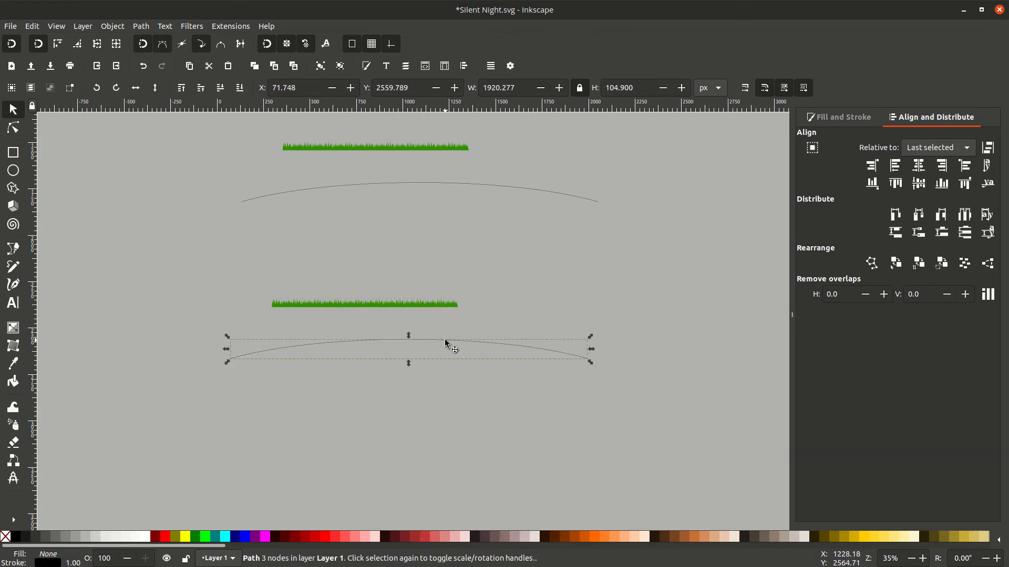
pyautogui.click(141, 26)
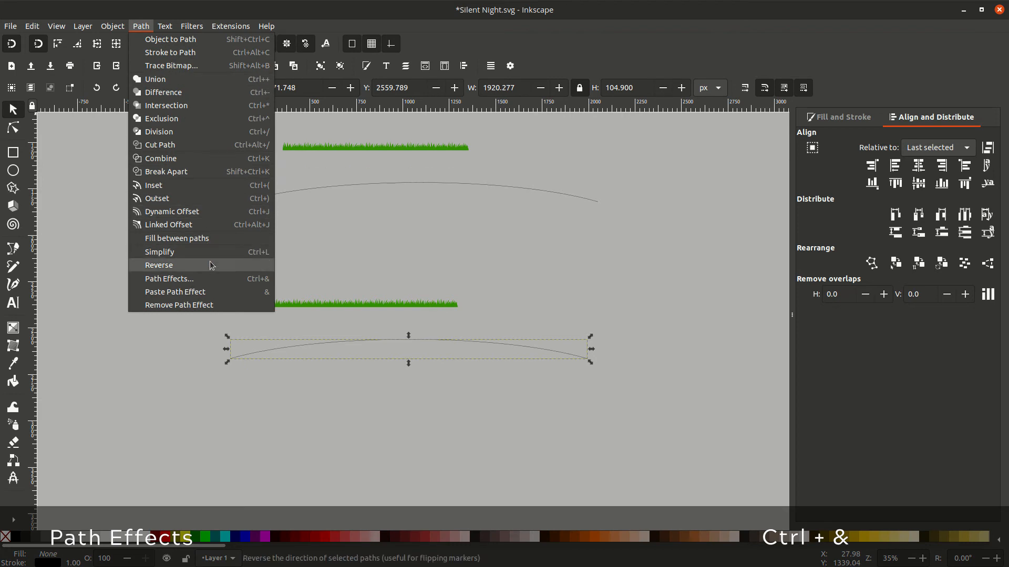
pyautogui.click(213, 277)
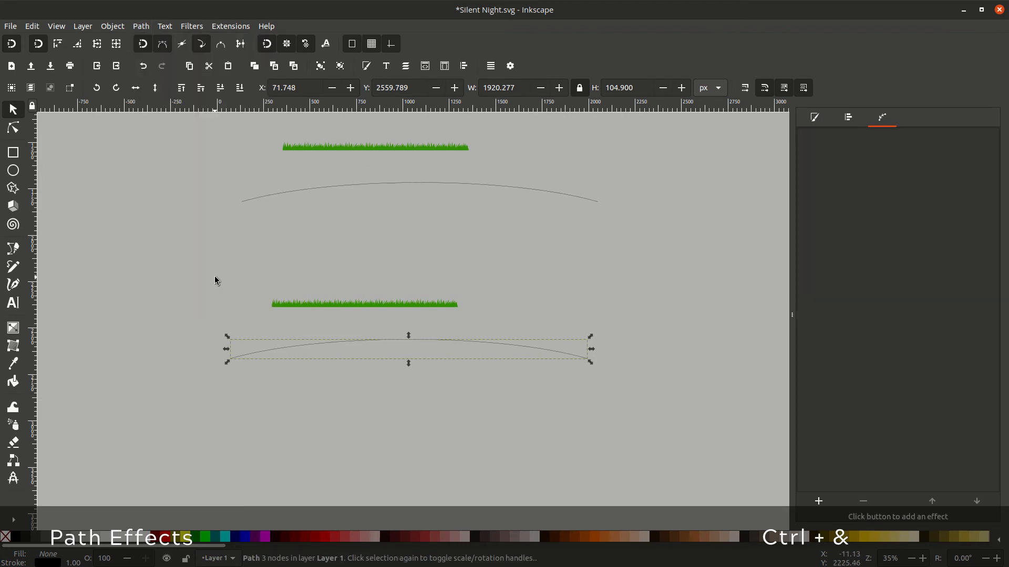
pyautogui.click(823, 503)
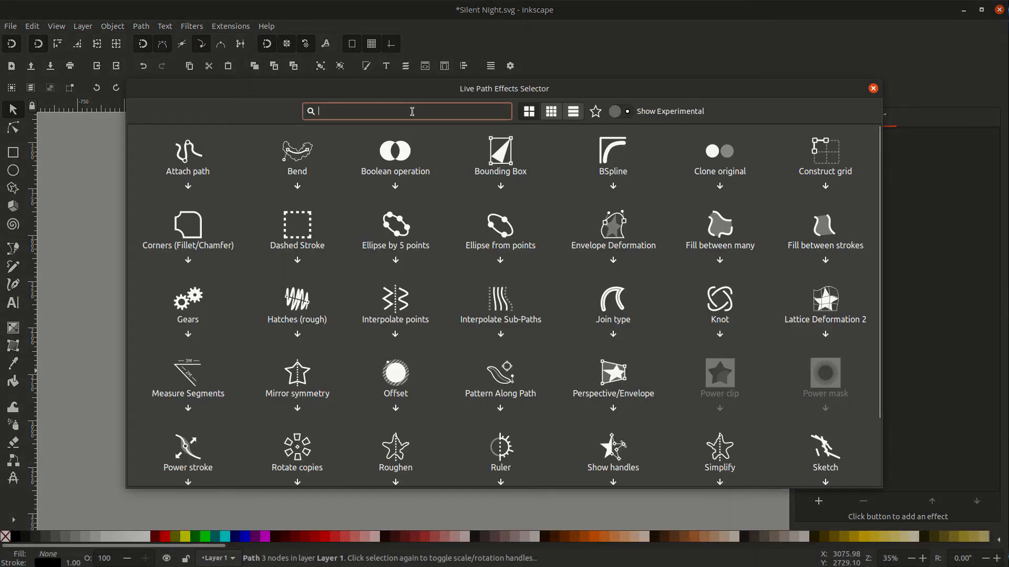
pyautogui.write('PATT')
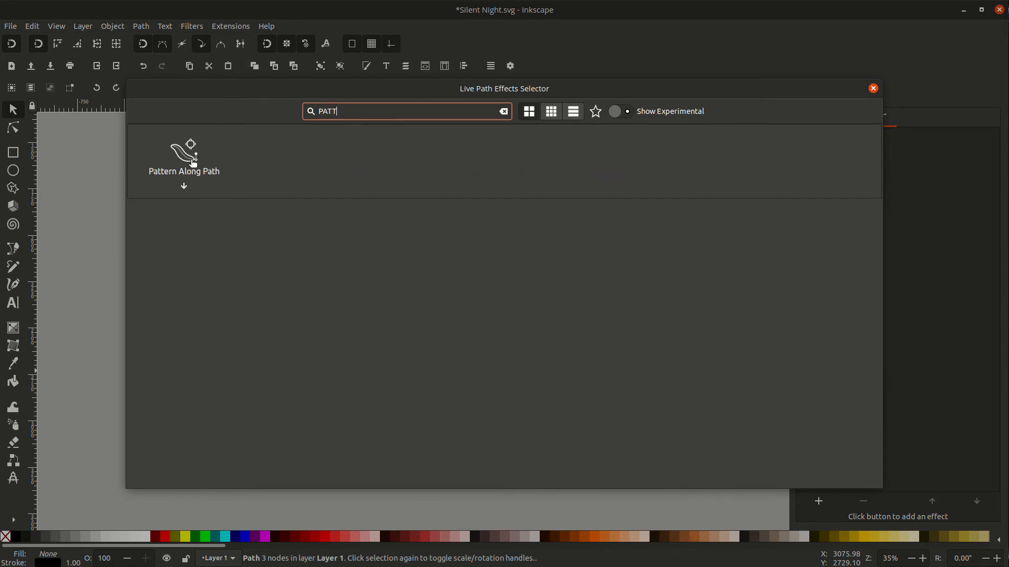
pyautogui.click(193, 162)
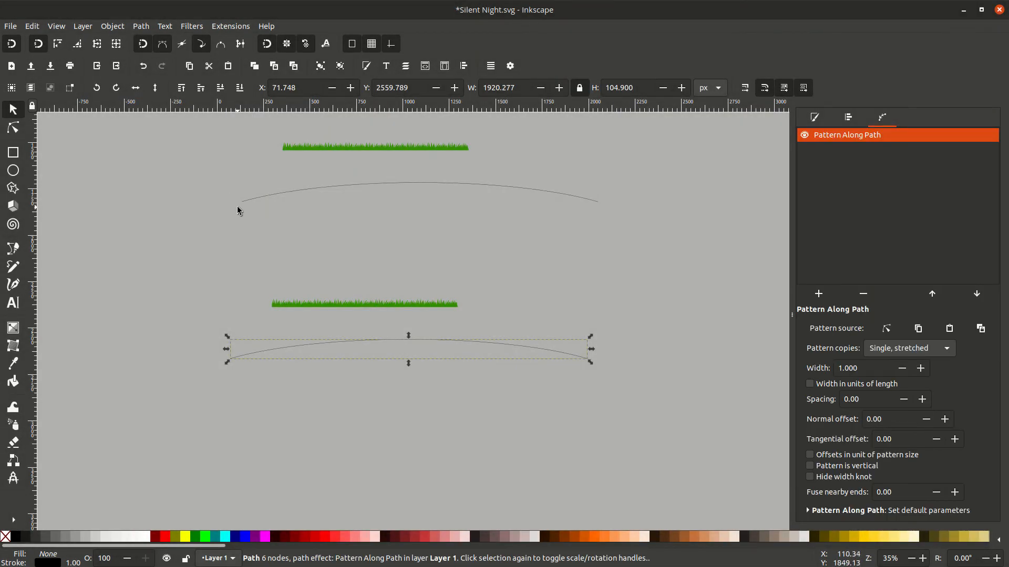
# Step: Set the effect's pattern copies to Repeated and paste the copied grass strip as the pattern source
pyautogui.click(914, 349)
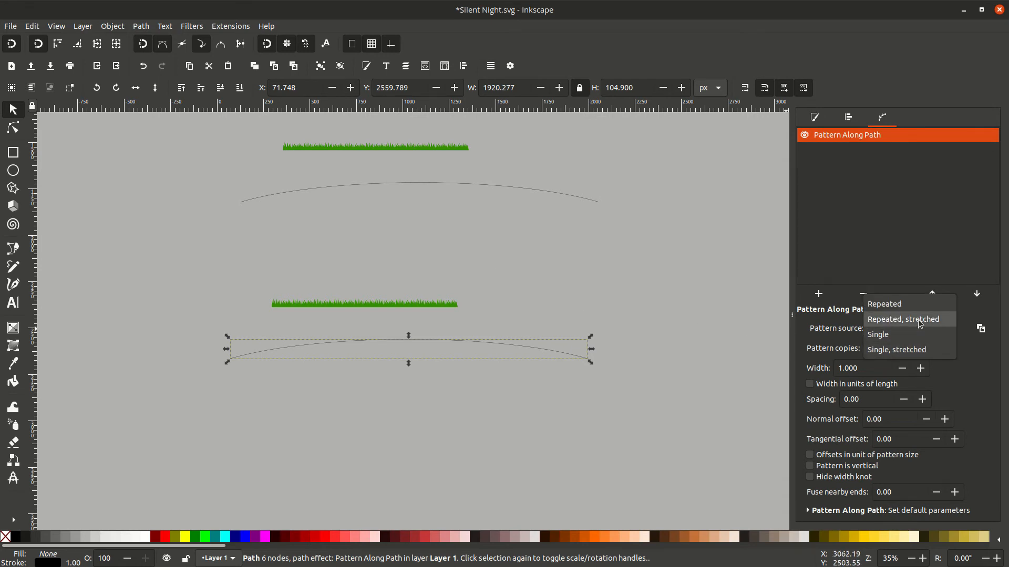
pyautogui.click(913, 307)
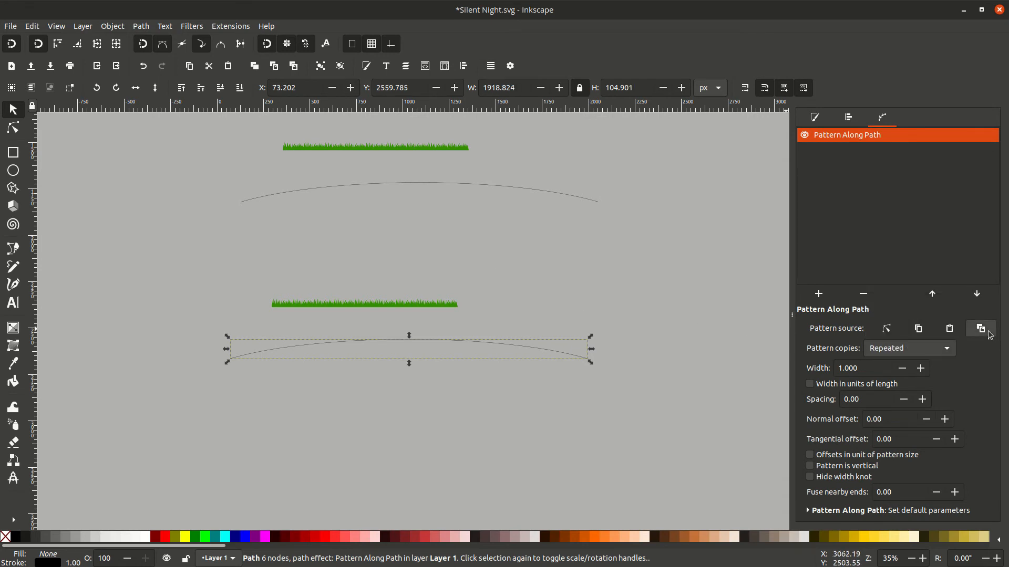
pyautogui.click(958, 334)
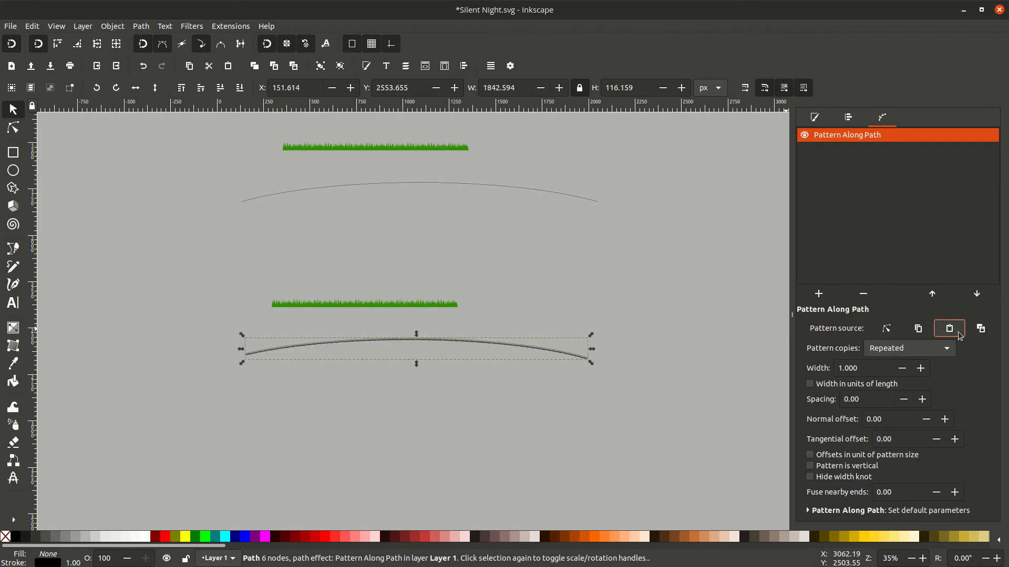
pyautogui.scroll(2, 496, 355)
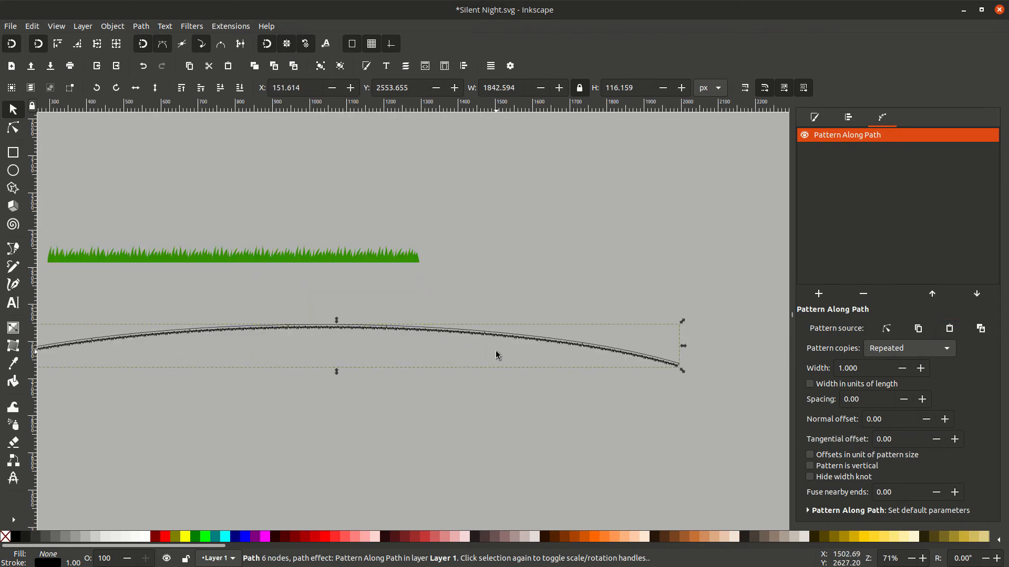
pyautogui.scroll(1, 496, 355)
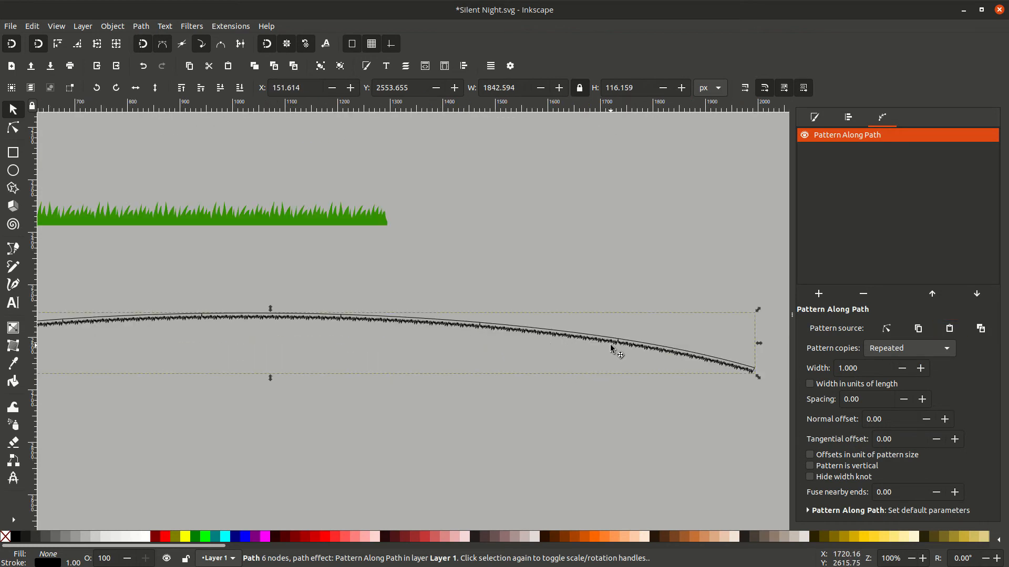
pyautogui.scroll(-2, 611, 348)
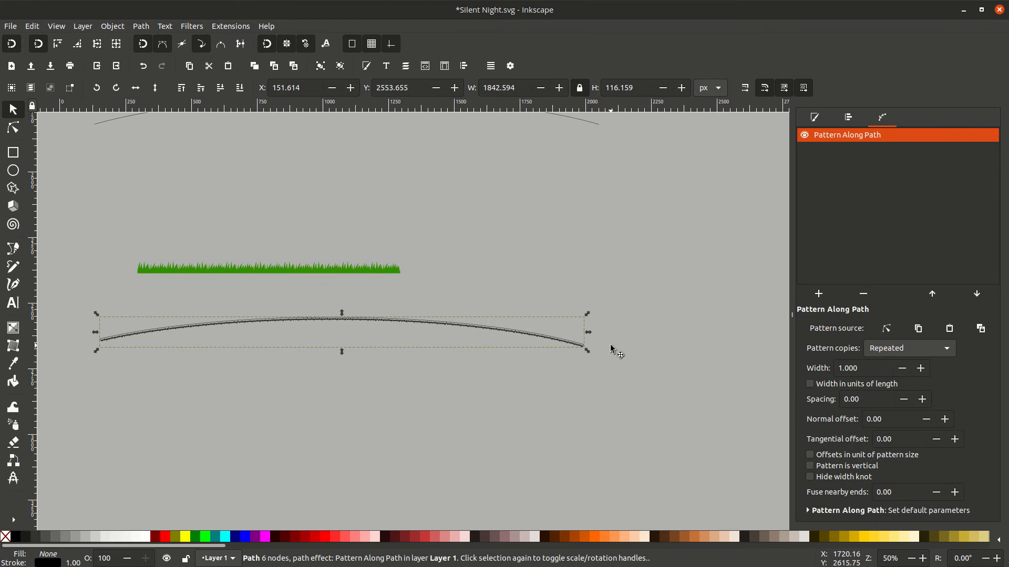
# Step: Undo the pasted pattern source and link the arc's effect to the copied grass strip instead
pyautogui.press('ctrl')
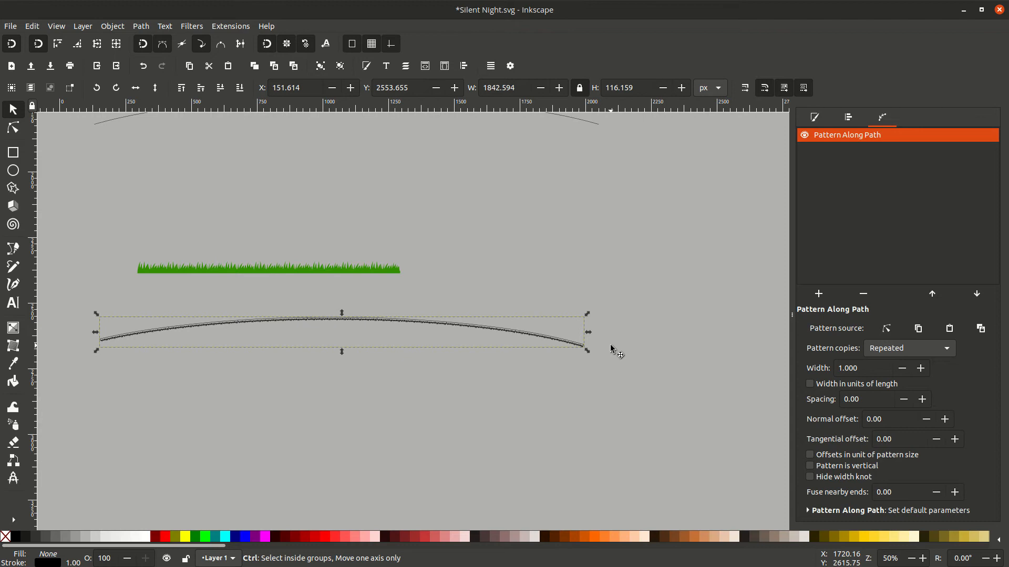
pyautogui.hotkey('ctrl', 'z')
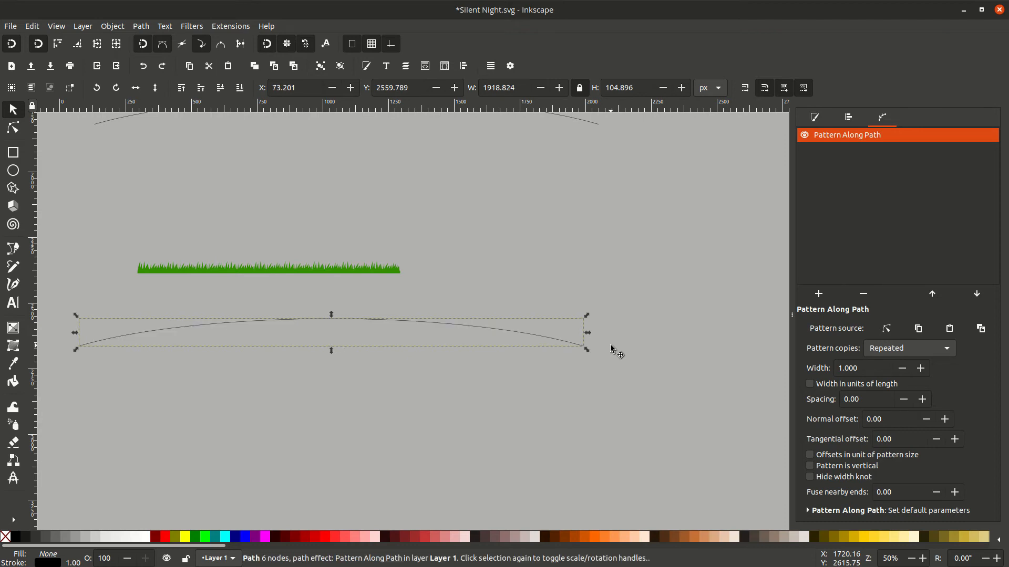
pyautogui.click(982, 330)
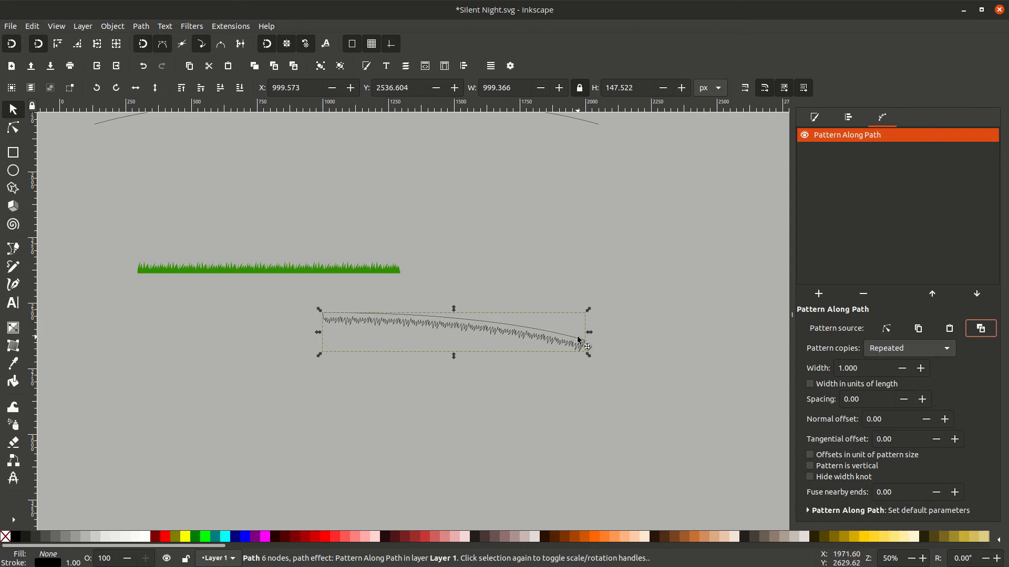
# Step: Delete the lower copies of the grass strip and the arc
pyautogui.moveTo(597, 209); pyautogui.dragTo(100, 393)
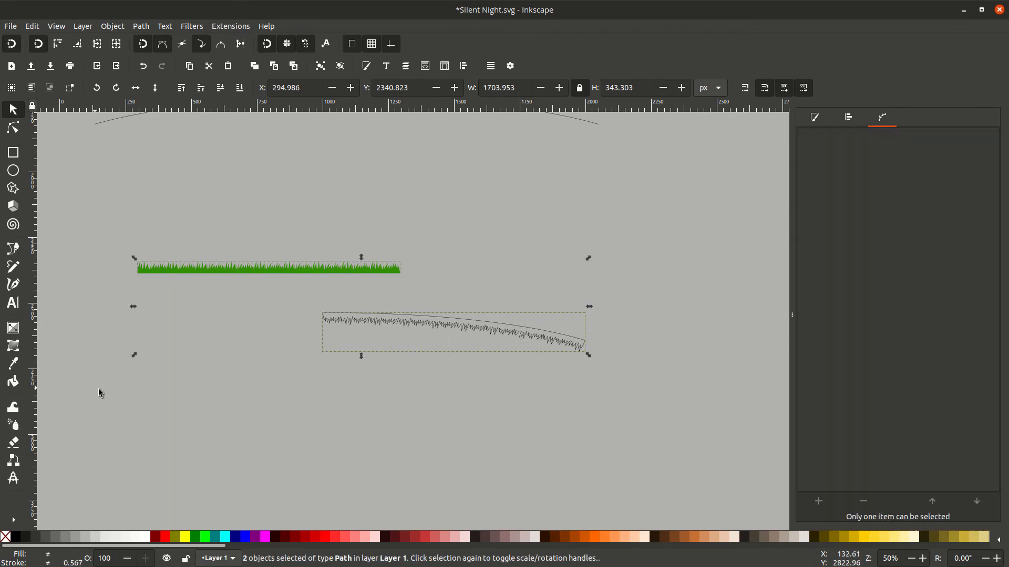
pyautogui.press('Delete')
# Step: Duplicate the remaining grass strip and move the copy horizontally to its right end with a slight overlap, at about X 1339
pyautogui.scroll(10, 492, 302)
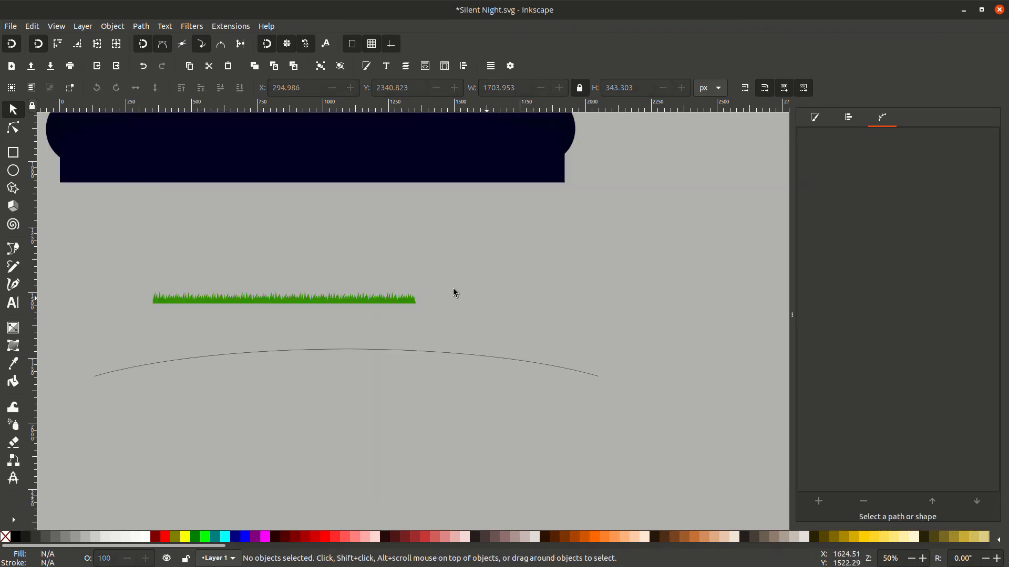
pyautogui.click(307, 304)
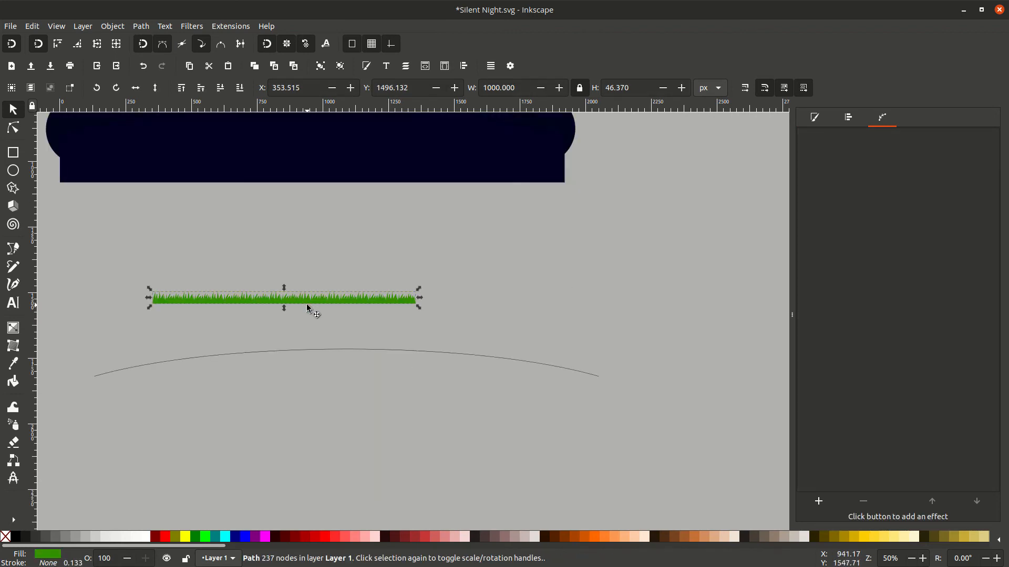
pyautogui.rightClick(375, 298)
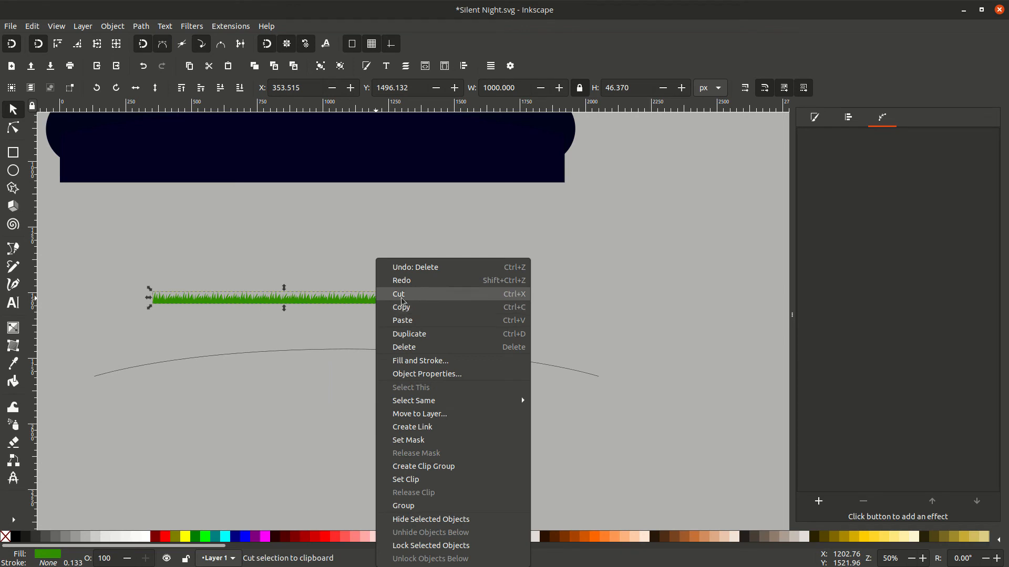
pyautogui.click(416, 338)
pyautogui.moveTo(339, 296); pyautogui.dragTo(599, 295)
pyautogui.scroll(3, 405, 314)
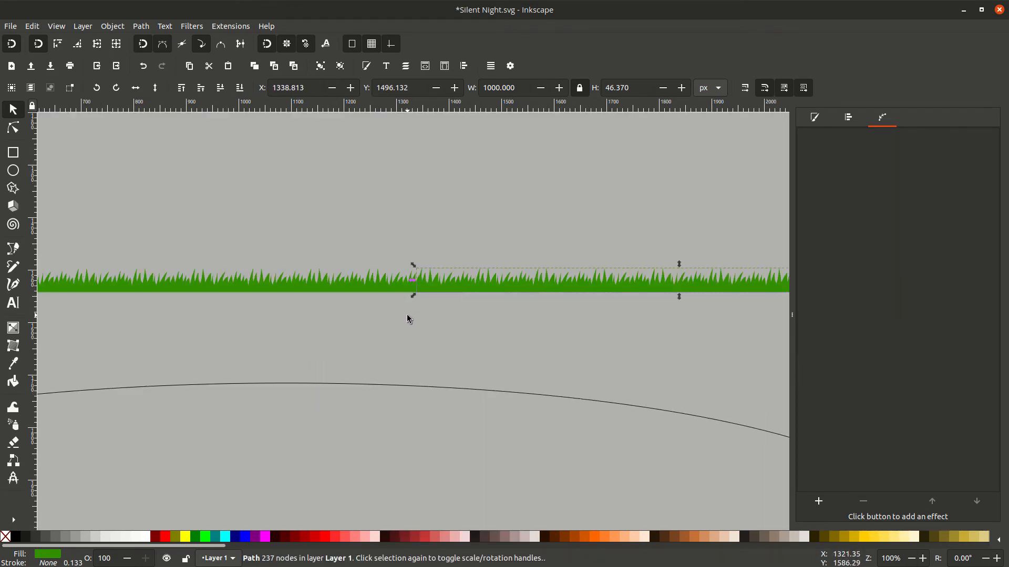
# Step: Align the bottom edges of the two grass strips and unite them into one path with Union
pyautogui.keyDown('shift'); pyautogui.click(404, 274); pyautogui.keyUp('shift')
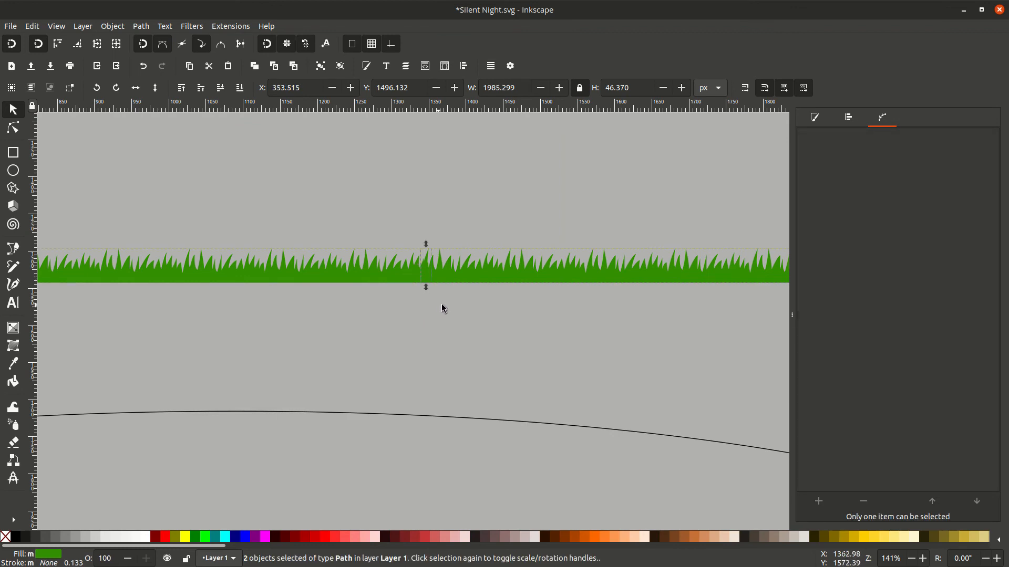
pyautogui.click(847, 117)
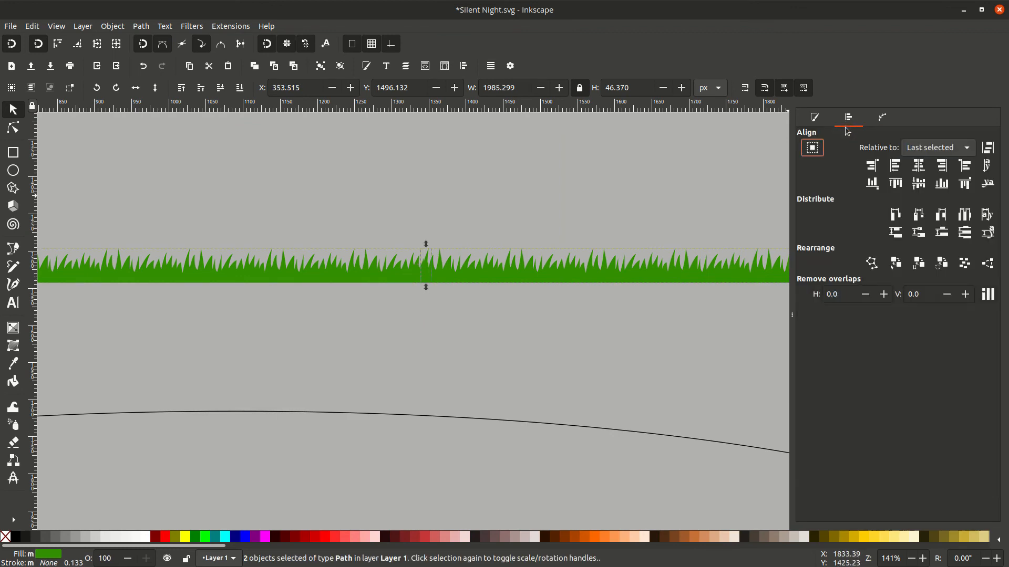
pyautogui.click(941, 183)
pyautogui.hotkey('ctrl', '+')
pyautogui.click(141, 26)
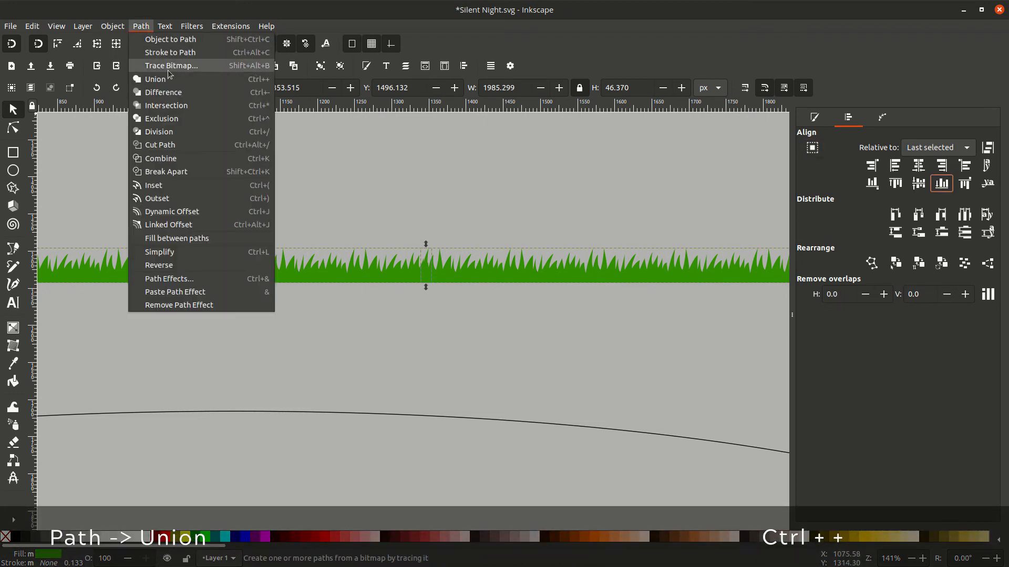
pyautogui.click(152, 78)
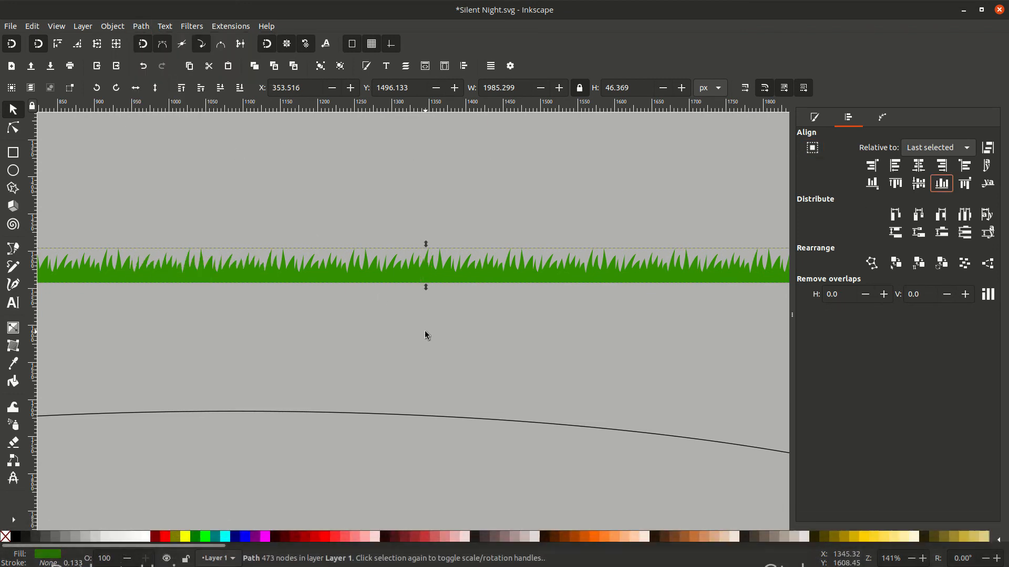
# Step: Draw a rectangle about 876 × 35 px above the long grass strip, with a near-black fill and no stroke
pyautogui.scroll(-4, 425, 332)
pyautogui.press('r')
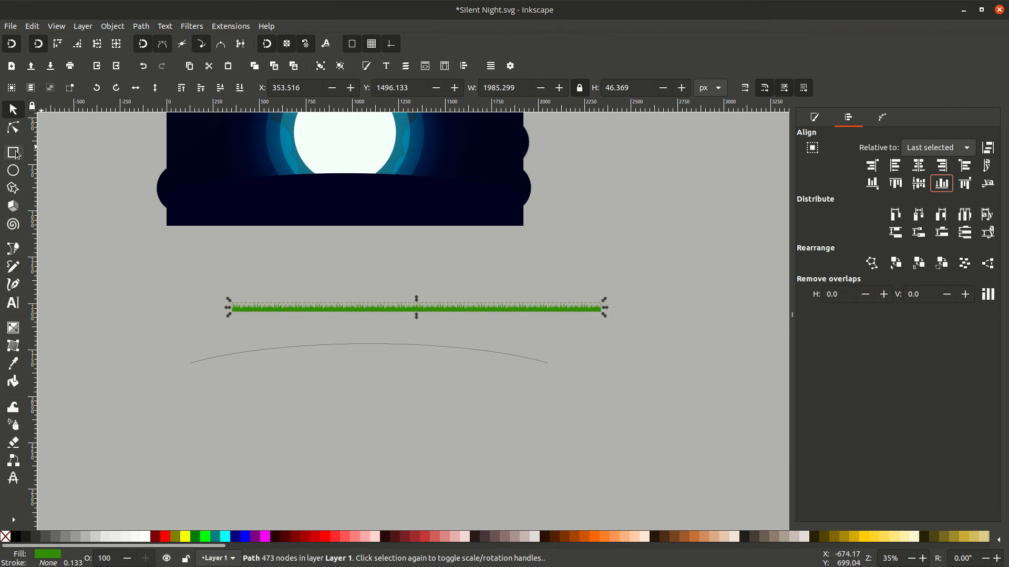
pyautogui.moveTo(253, 277); pyautogui.dragTo(416, 283)
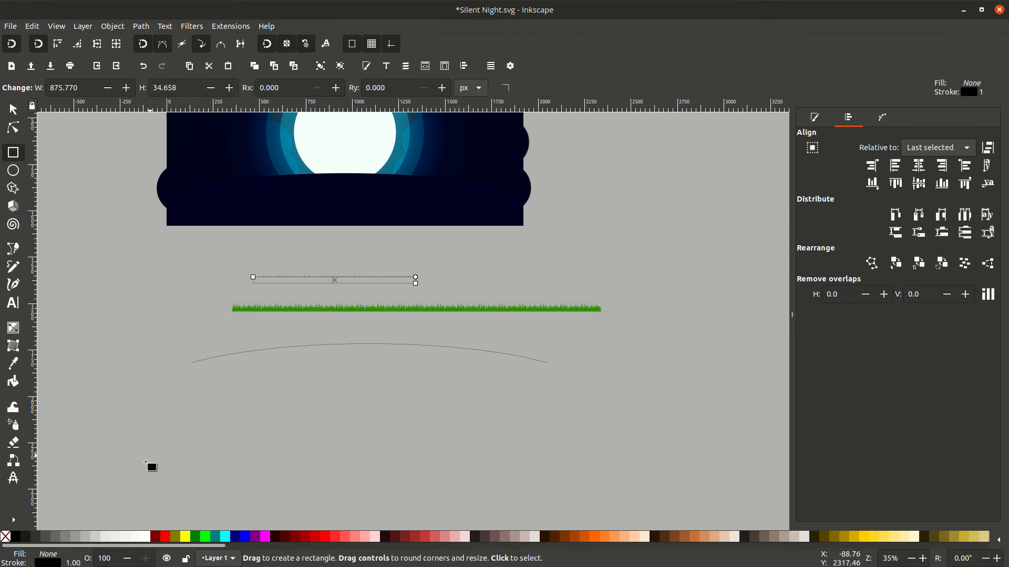
pyautogui.click(28, 538)
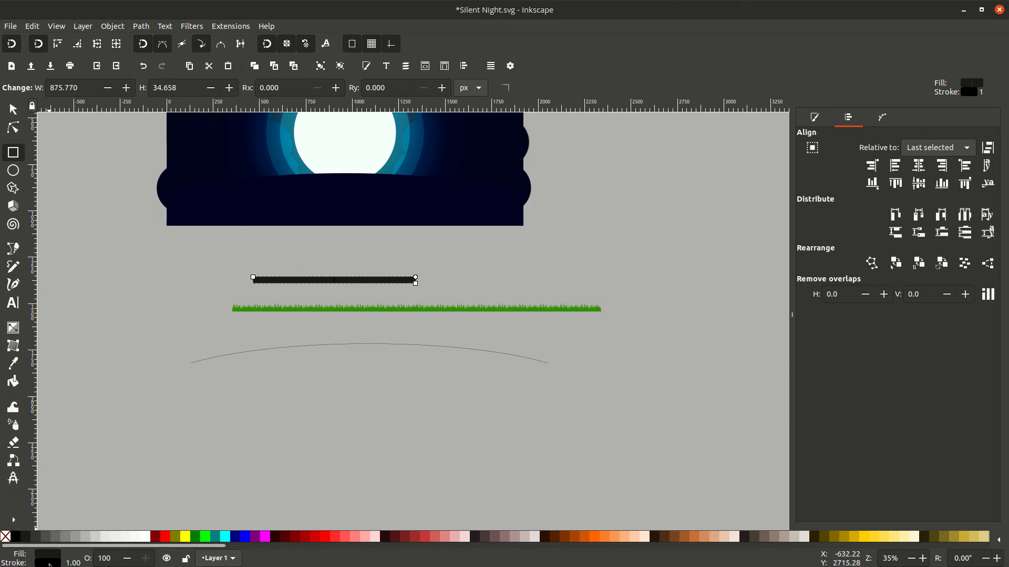
pyautogui.middleClick(50, 564)
pyautogui.press('s')
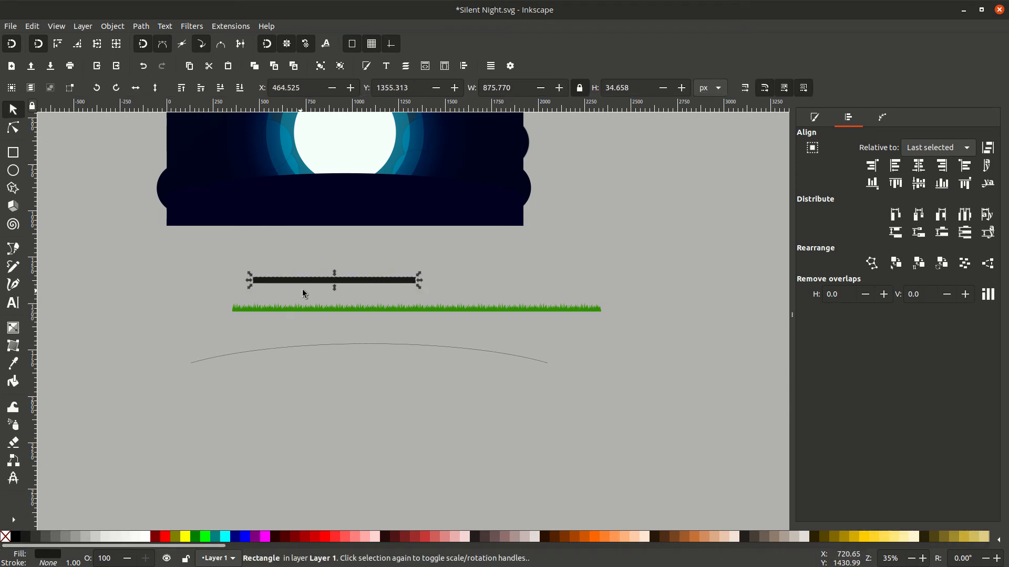
# Step: Unlock the width-height ratio and set the black rectangle's width to 1920 px
pyautogui.click(580, 88)
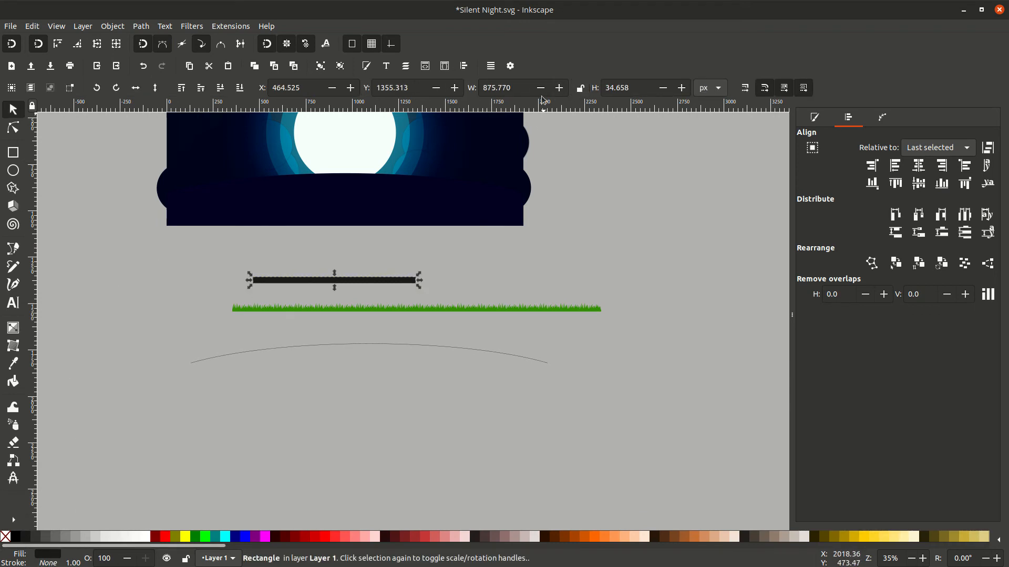
pyautogui.doubleClick(512, 87)
pyautogui.write('1920')
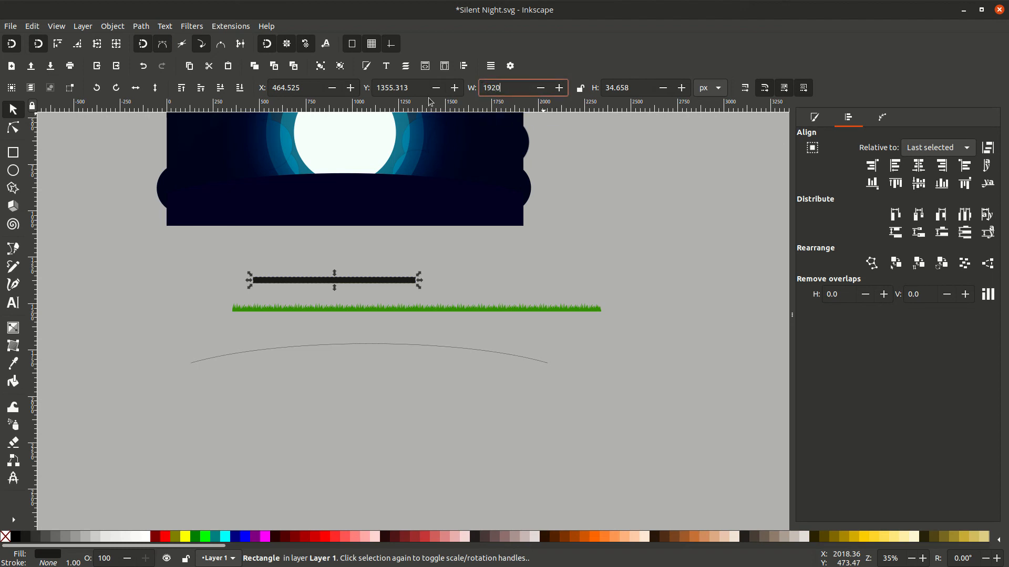
pyautogui.press('Return')
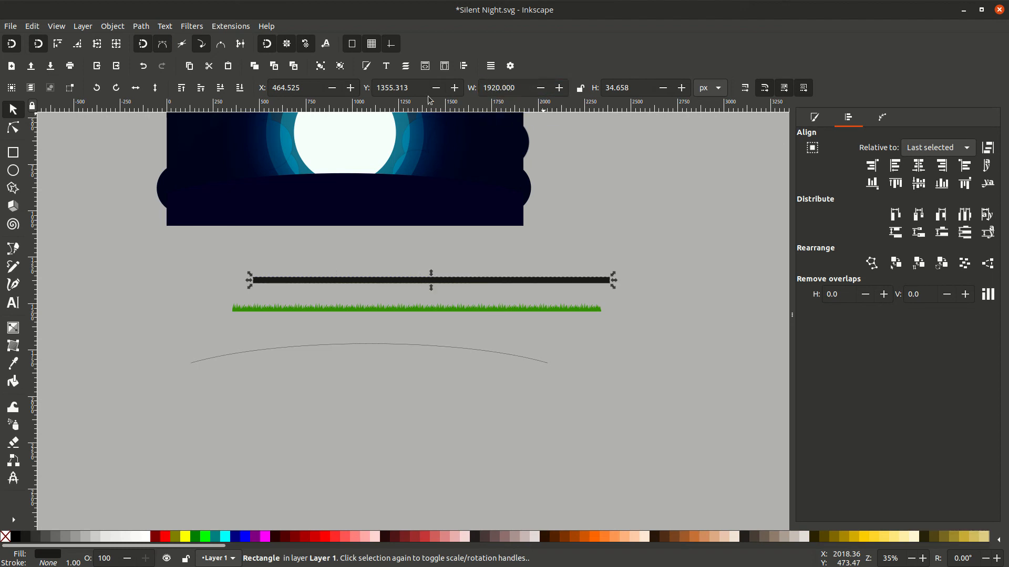
# Step: Make the black rectangle about 76 px high and place it over the middle of the grass strip, at about X 383, Y 1490
pyautogui.moveTo(487, 286)
pyautogui.mouseDown()
pyautogui.moveTo(473, 316)
pyautogui.moveTo(420, 333)
pyautogui.moveTo(418, 324)
pyautogui.mouseUp()
pyautogui.click(617, 275)
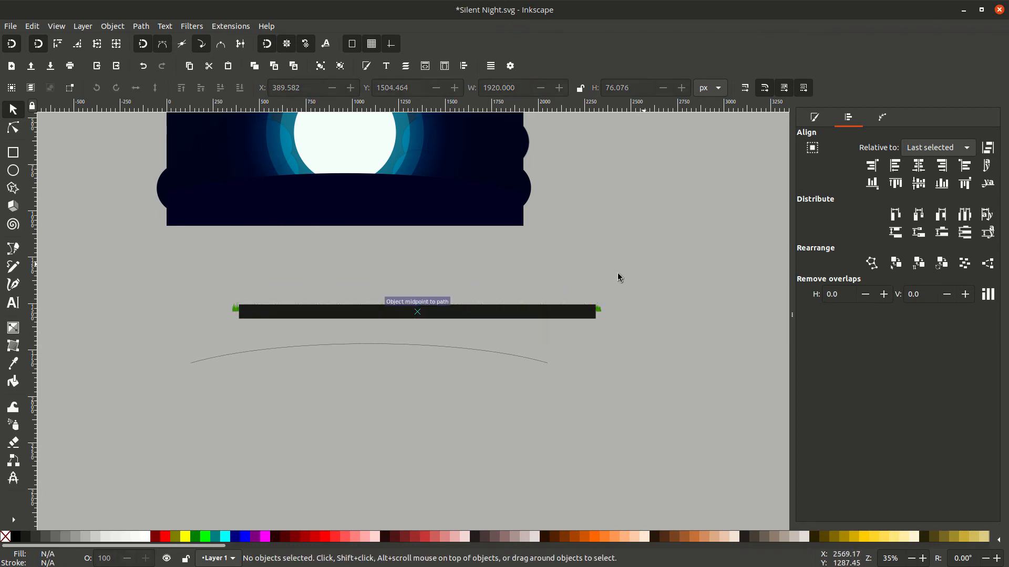
pyautogui.moveTo(616, 274)
pyautogui.mouseDown()
pyautogui.moveTo(493, 336)
pyautogui.moveTo(208, 325)
pyautogui.mouseUp()
pyautogui.scroll(3, 379, 320)
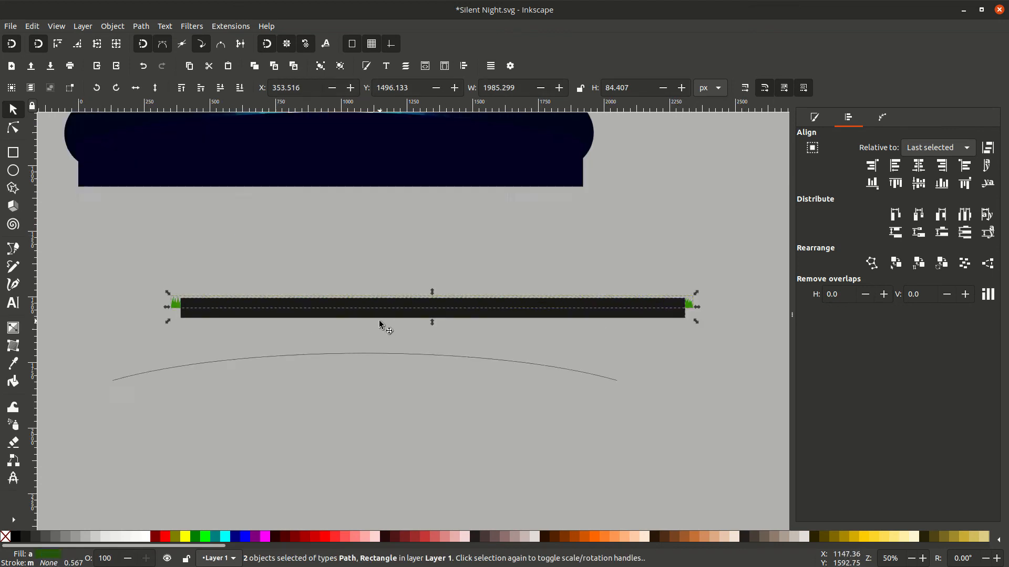
pyautogui.press('Escape')
pyautogui.moveTo(483, 287); pyautogui.dragTo(482, 292)
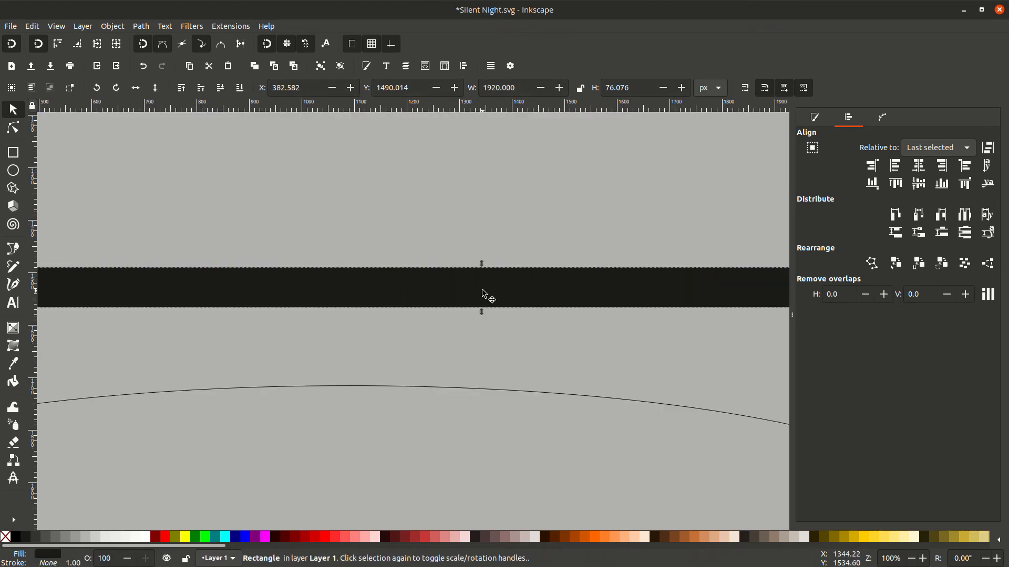
# Step: Trim the long green grass strip to the black rectangle's 1920 px width using Intersection
pyautogui.press('-')
pyautogui.press('-')
pyautogui.moveTo(156, 282); pyautogui.dragTo(754, 332)
pyautogui.click(140, 26)
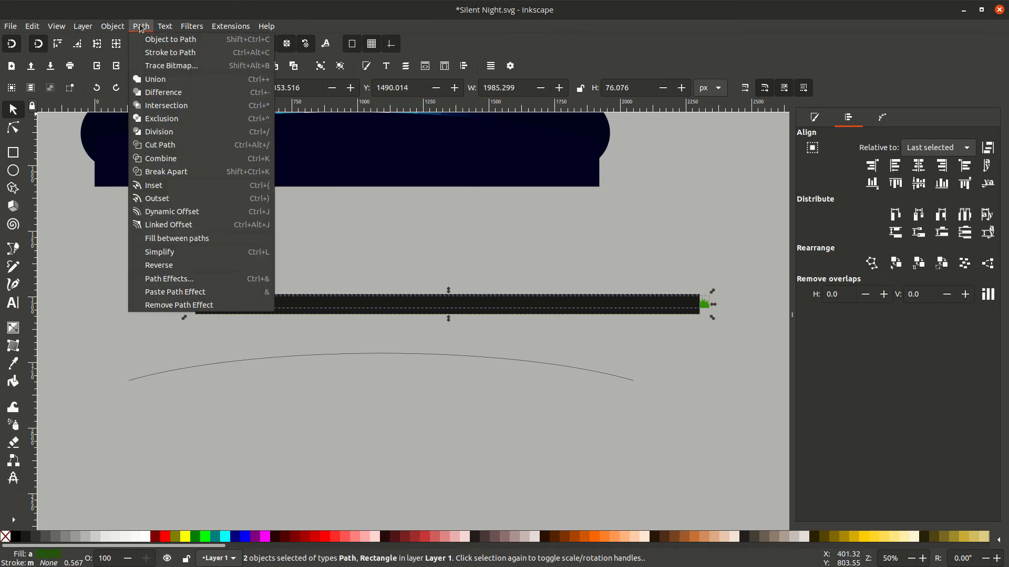
pyautogui.click(166, 106)
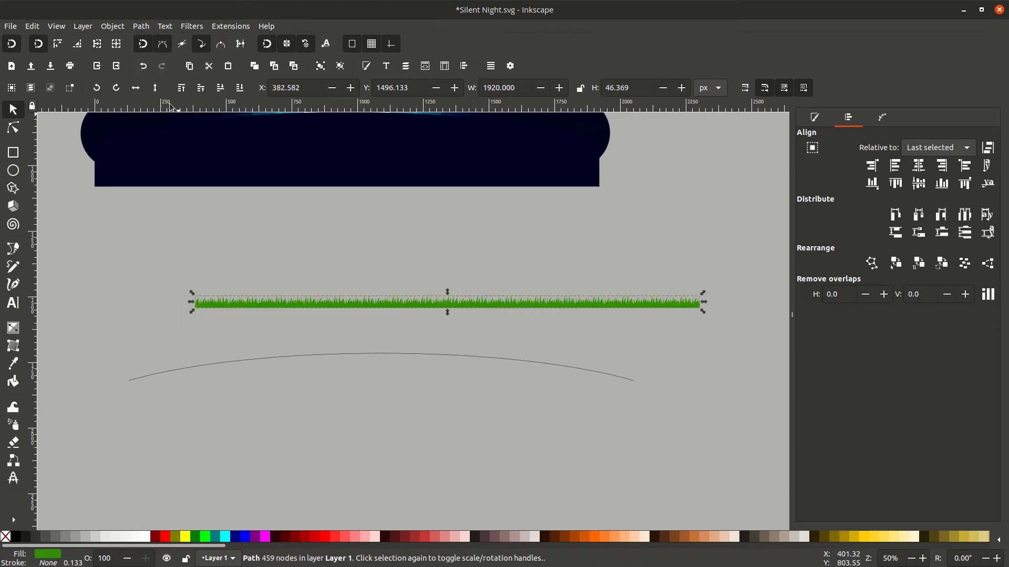
# Step: Position the trimmed grass strip above the curved line at about X 118, Y 1456, and flip the curve vertically
pyautogui.click(375, 290)
pyautogui.moveTo(387, 305)
pyautogui.mouseDown()
pyautogui.moveTo(314, 295)
pyautogui.moveTo(371, 290)
pyautogui.mouseUp()
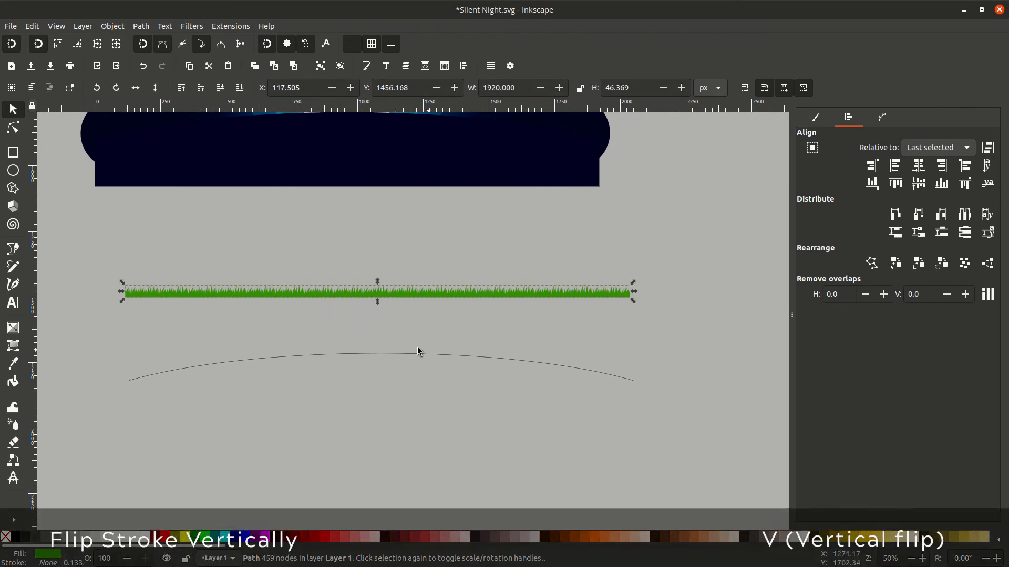
pyautogui.click(392, 353)
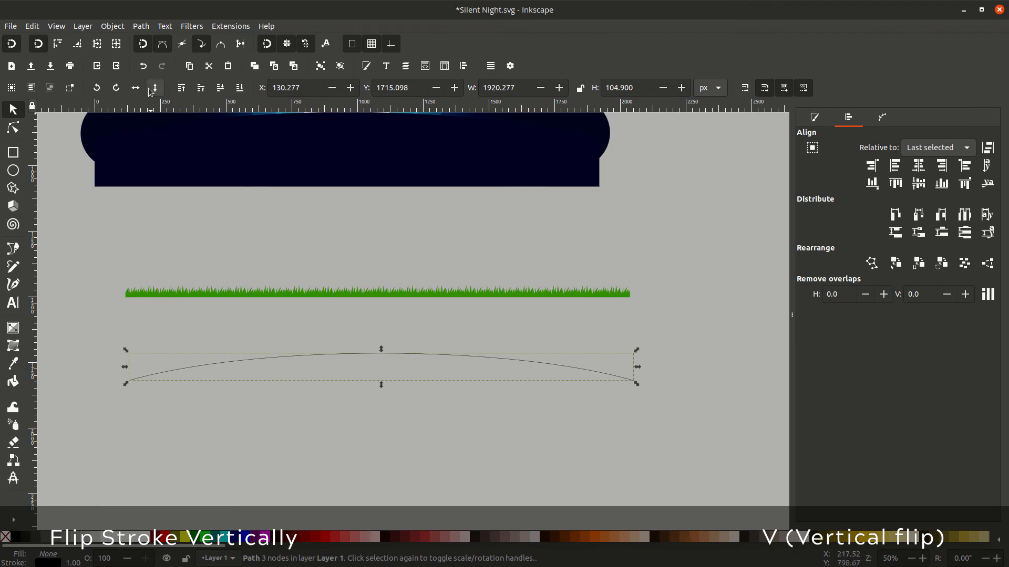
pyautogui.press('v')
# Step: Copy the grass strip and apply it to the flipped curve with a Pattern Along Path effect linked to the clipboard item
pyautogui.rightClick(377, 290)
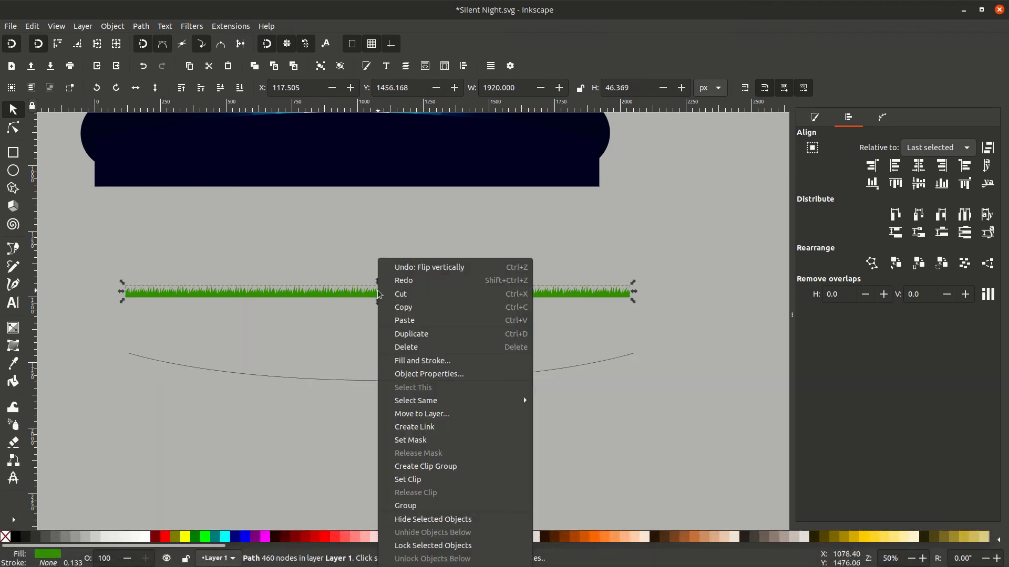
pyautogui.click(420, 312)
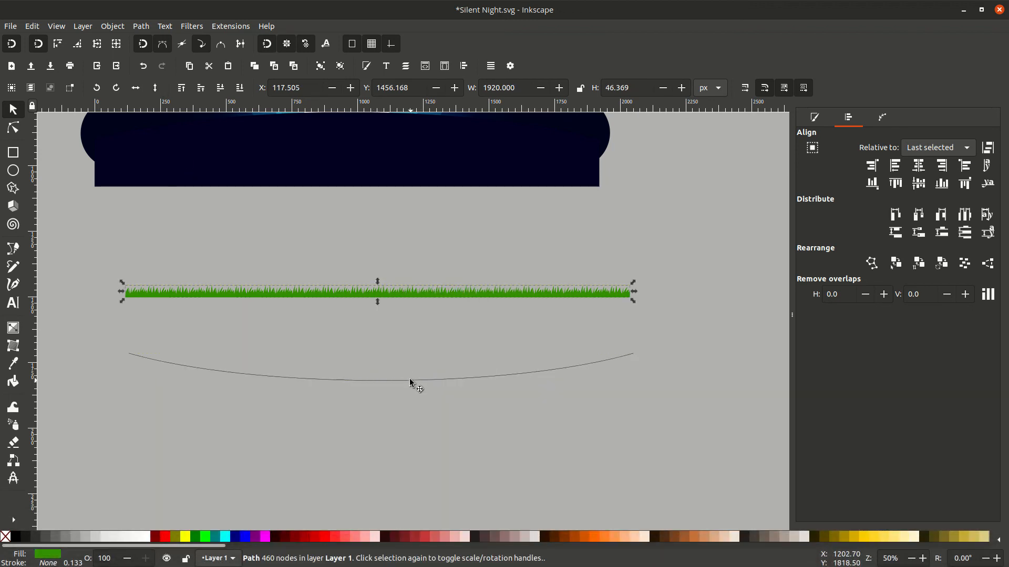
pyautogui.click(410, 381)
pyautogui.click(880, 117)
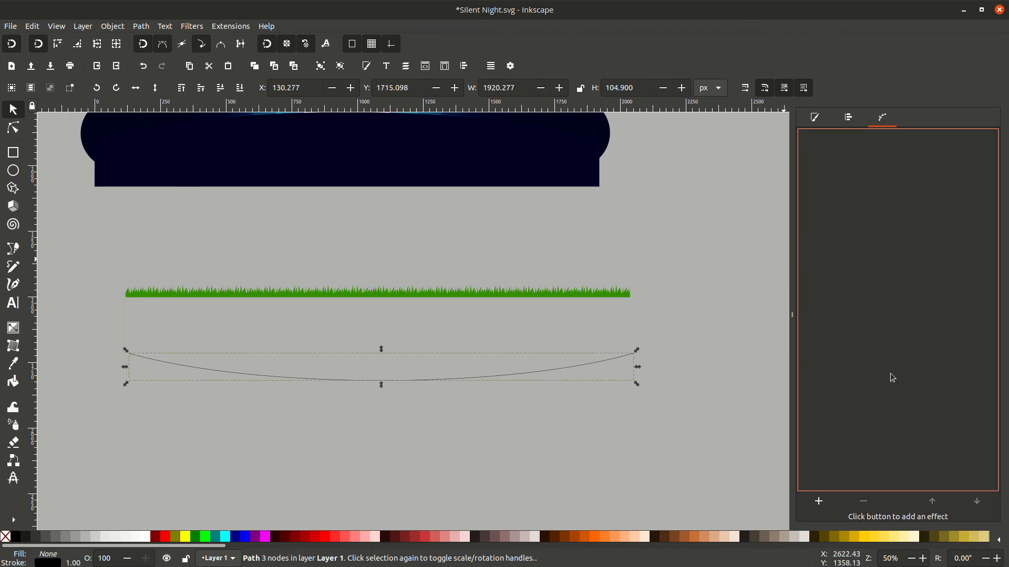
pyautogui.click(820, 502)
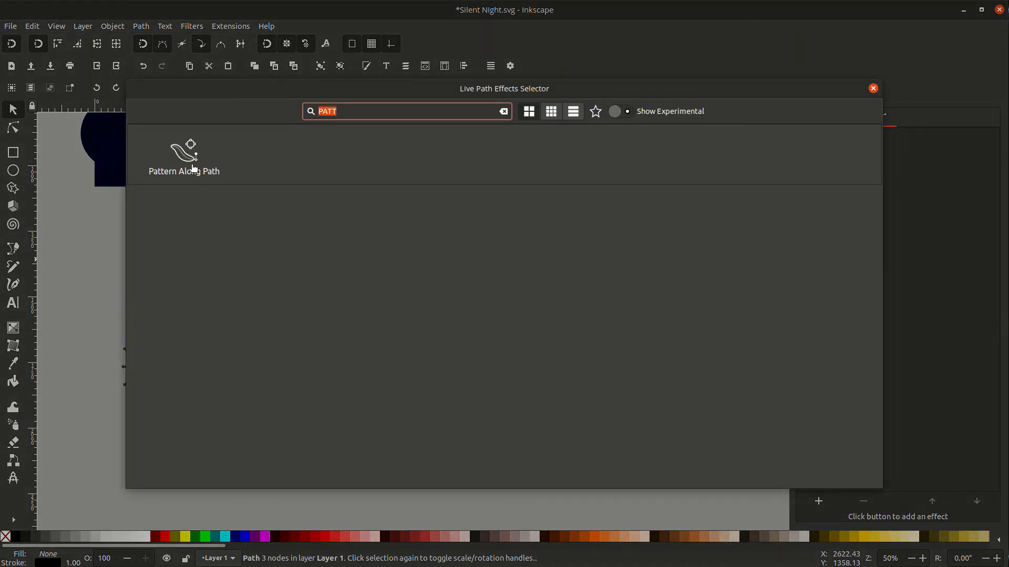
pyautogui.click(191, 158)
pyautogui.click(485, 315)
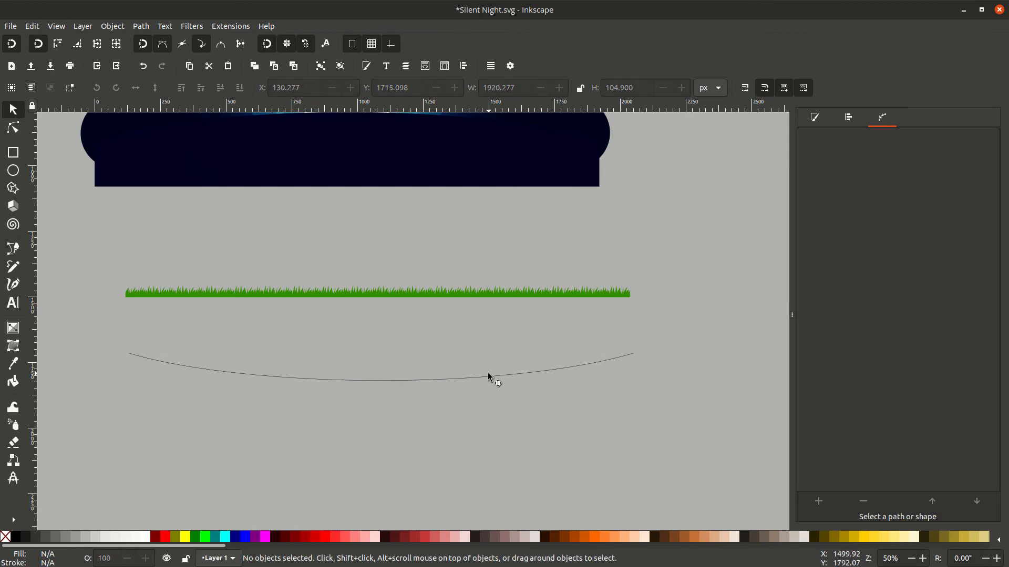
pyautogui.click(488, 376)
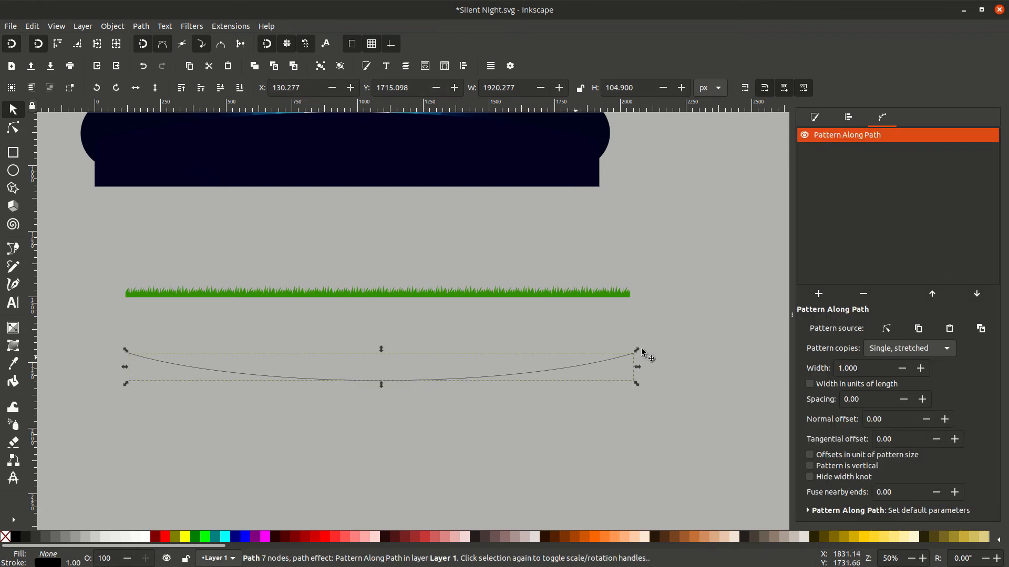
pyautogui.click(979, 329)
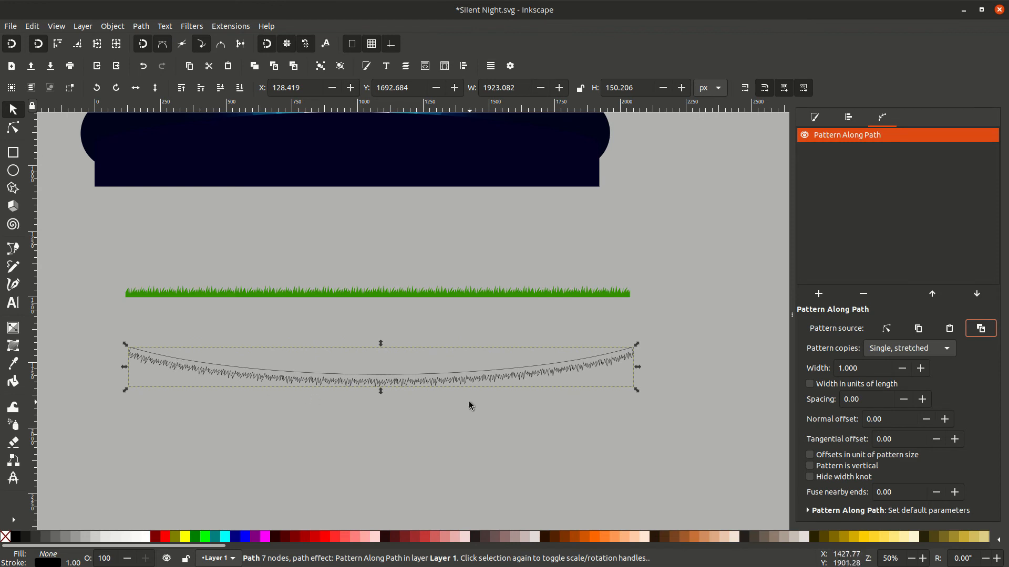
# Step: Convert the curved grass outline from a path effect to a plain path and flip it vertically
pyautogui.click(141, 25)
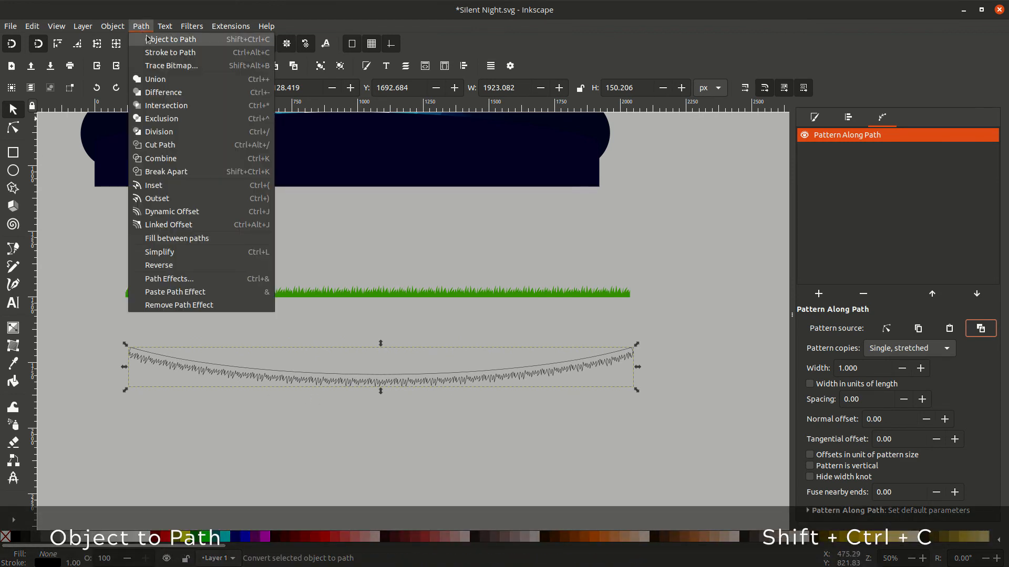
pyautogui.click(146, 39)
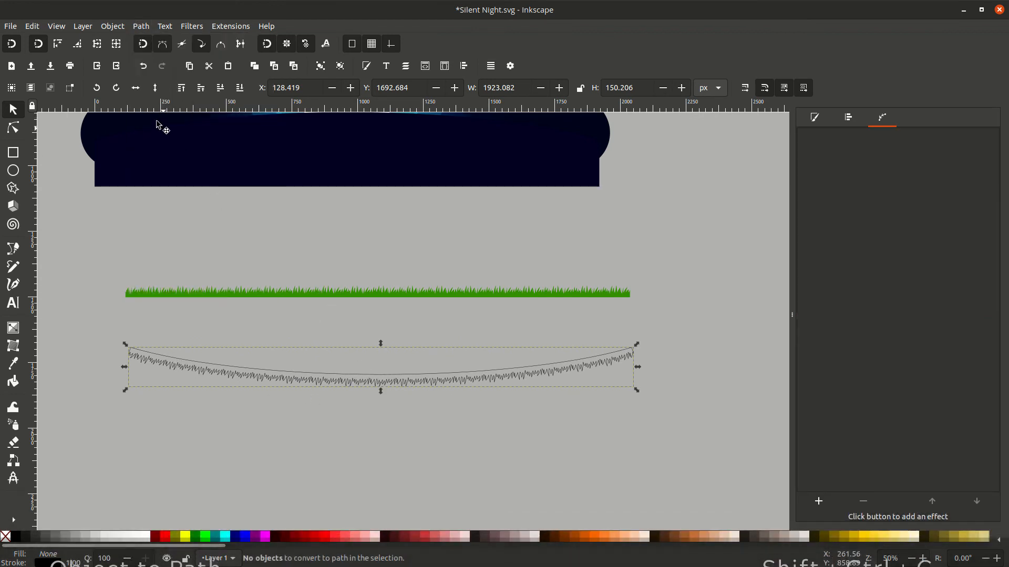
pyautogui.click(155, 87)
pyautogui.click(847, 118)
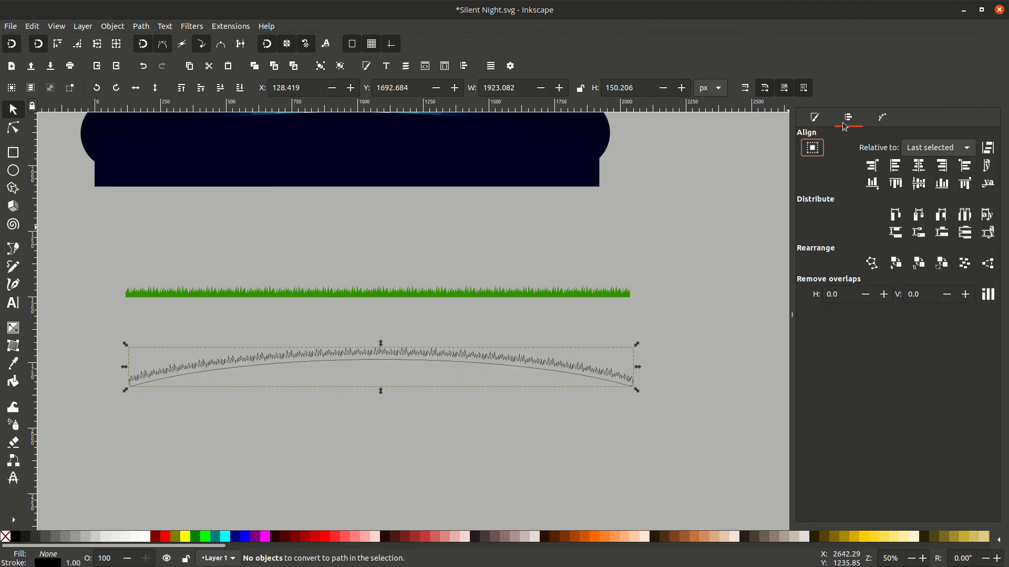
# Step: Bring the curved grass just below the scene, fill it with the ground's dark navy sampled from the artwork, and remove its stroke
pyautogui.moveTo(405, 351); pyautogui.dragTo(386, 241)
pyautogui.scroll(4, 385, 243)
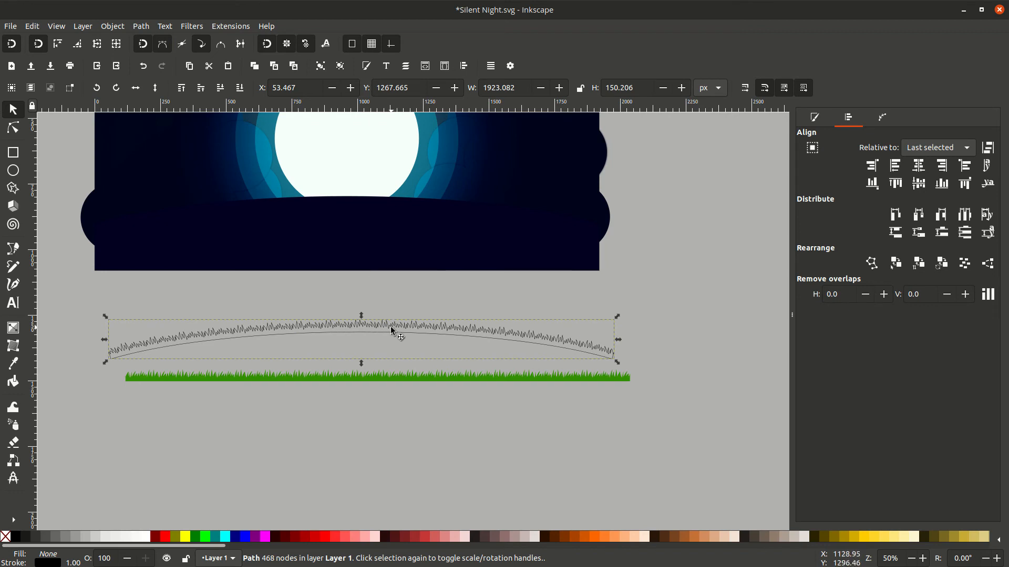
pyautogui.click(13, 364)
pyautogui.click(387, 254)
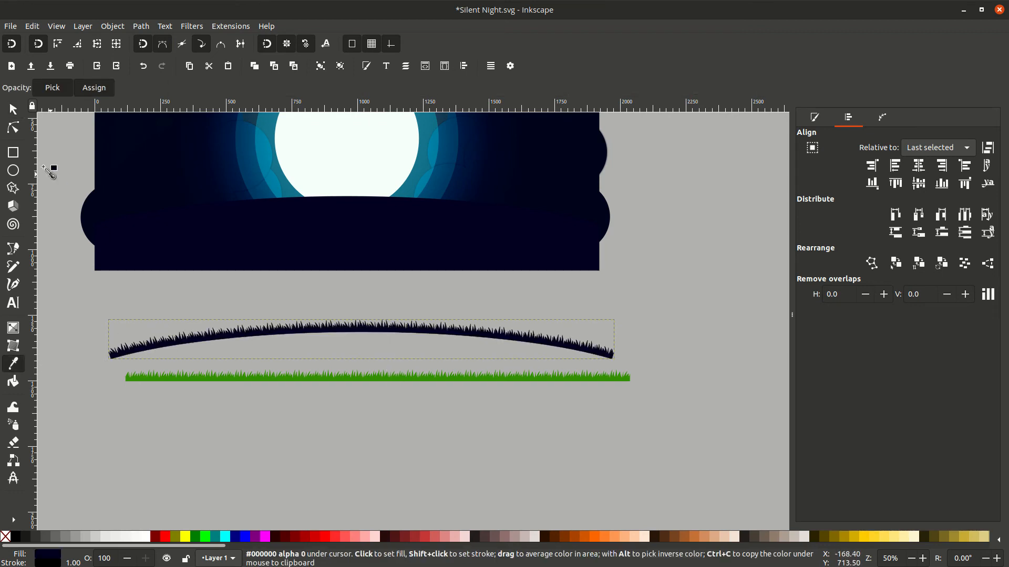
pyautogui.click(13, 108)
pyautogui.middleClick(50, 566)
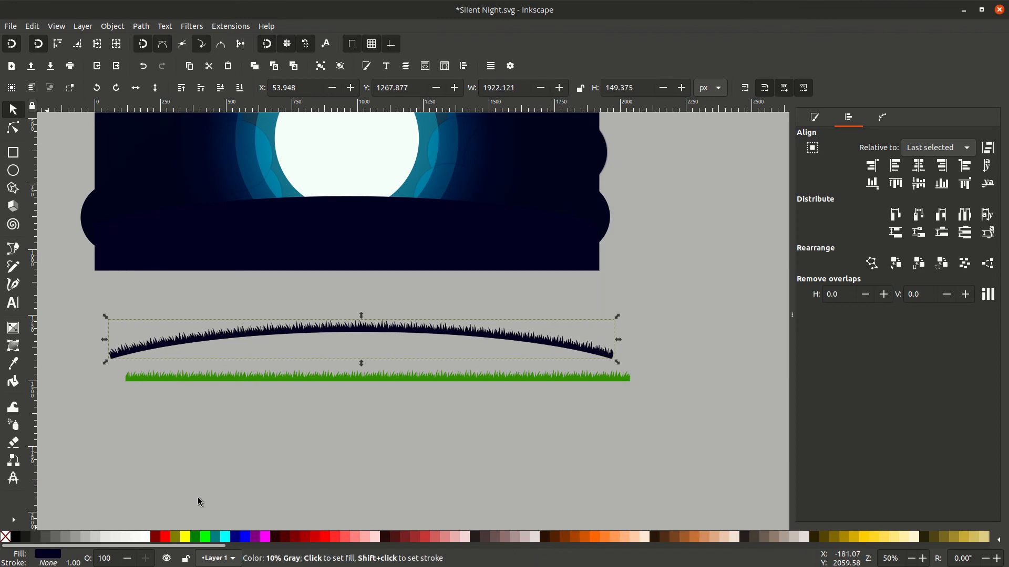
# Step: Place the dark curved grass along the hill's top edge at about Y 755 and centre it horizontally relative to the page
pyautogui.moveTo(398, 328); pyautogui.dragTo(376, 191)
pyautogui.click(937, 147)
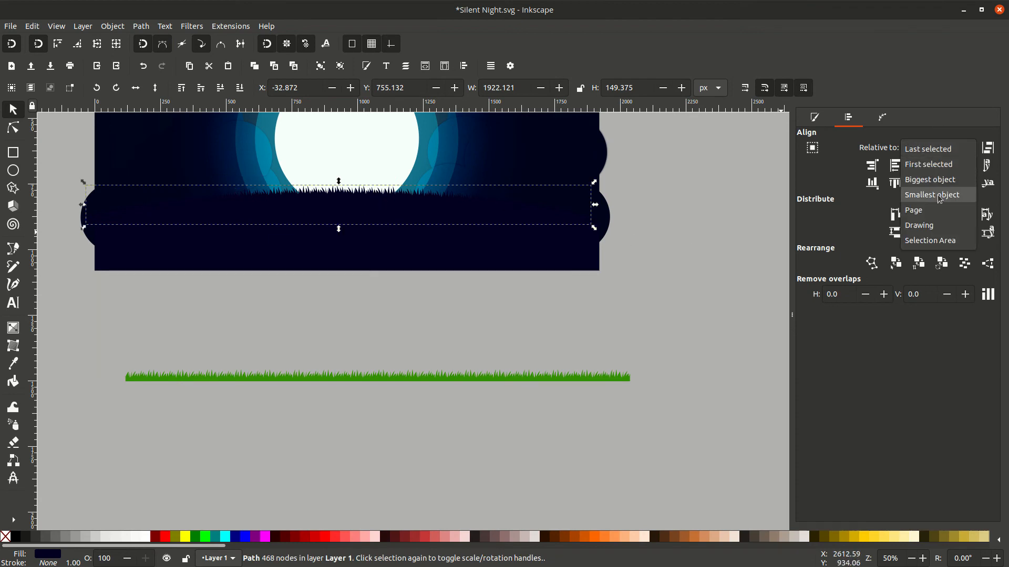
pyautogui.click(923, 209)
pyautogui.click(919, 166)
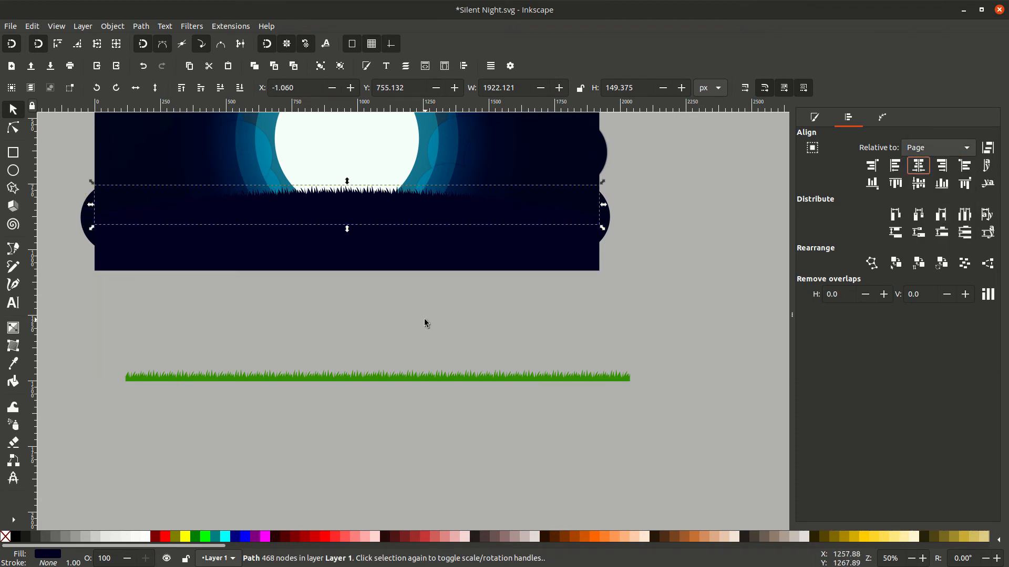
# Step: Delete the leftover straight green grass strip below the scene
pyautogui.scroll(4, 424, 319)
pyautogui.scroll(-1, 428, 323)
pyautogui.click(455, 502)
pyautogui.press('Delete')
pyautogui.moveTo(391, 369); pyautogui.dragTo(436, 421)
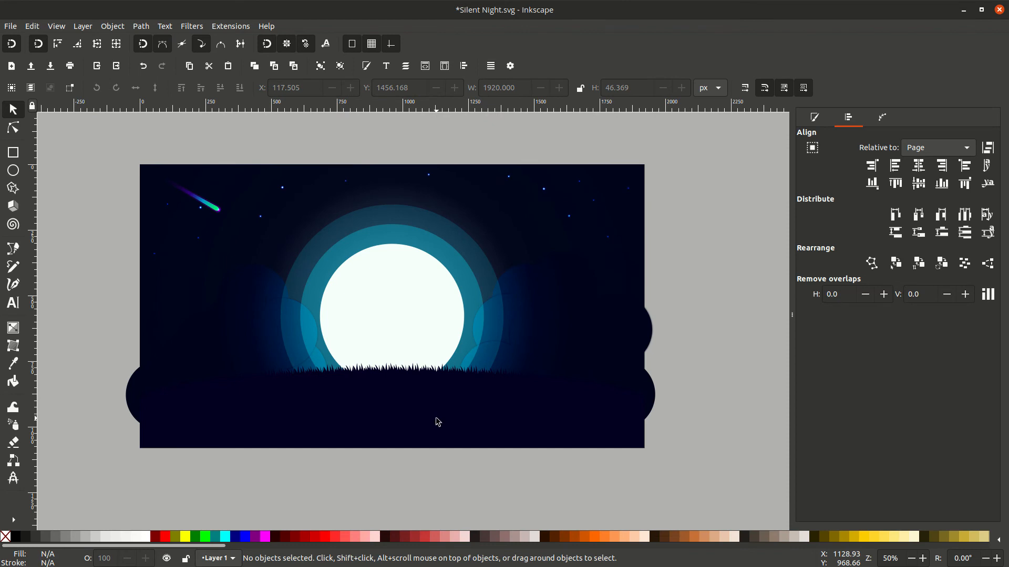
# Step: Inspect the scene's outlines by sweeping the Split view divider across the artwork, and set the split mode back to None
pyautogui.click(56, 26)
pyautogui.moveTo(79, 79)
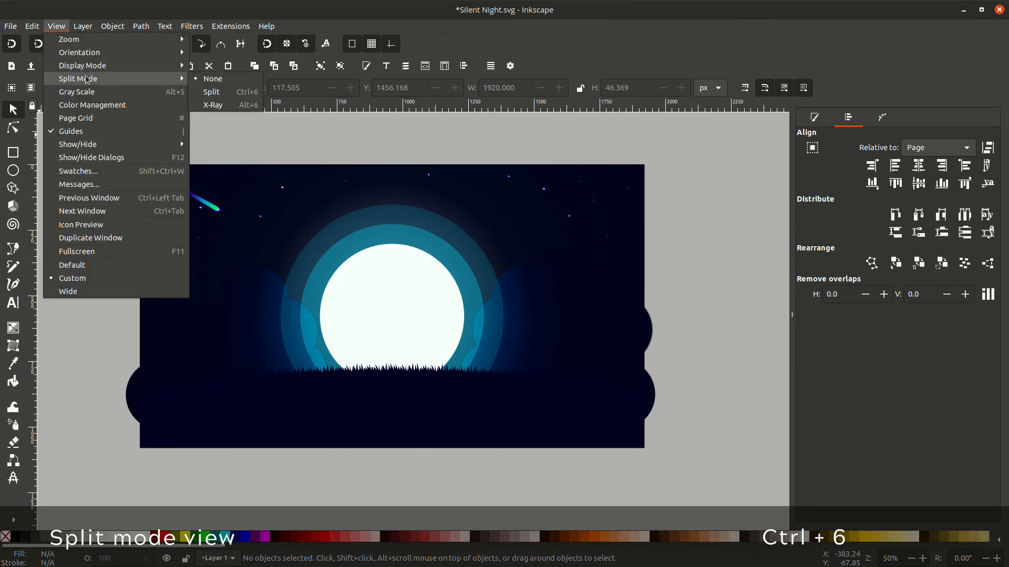
pyautogui.click(222, 98)
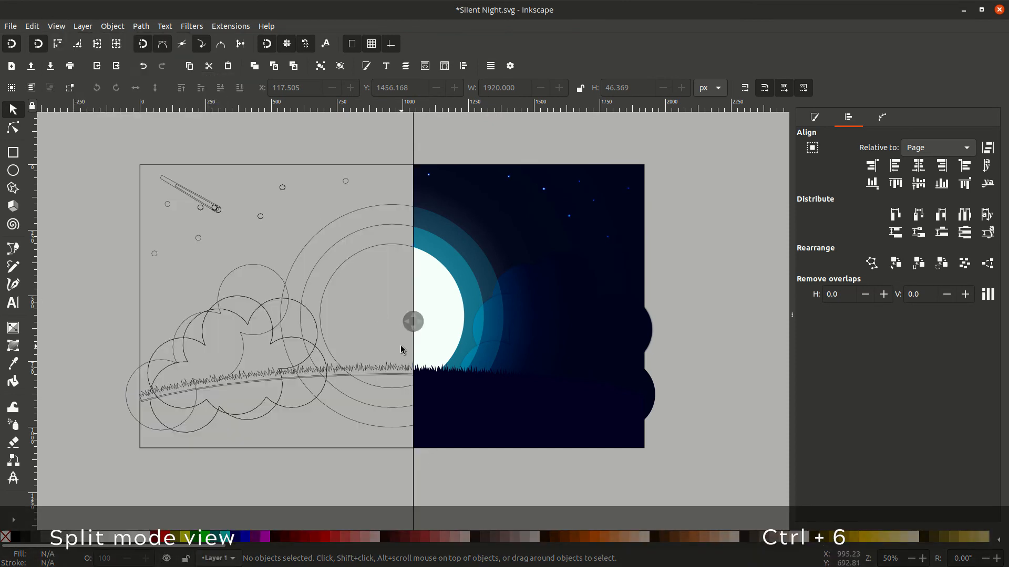
pyautogui.moveTo(413, 322); pyautogui.dragTo(684, 325)
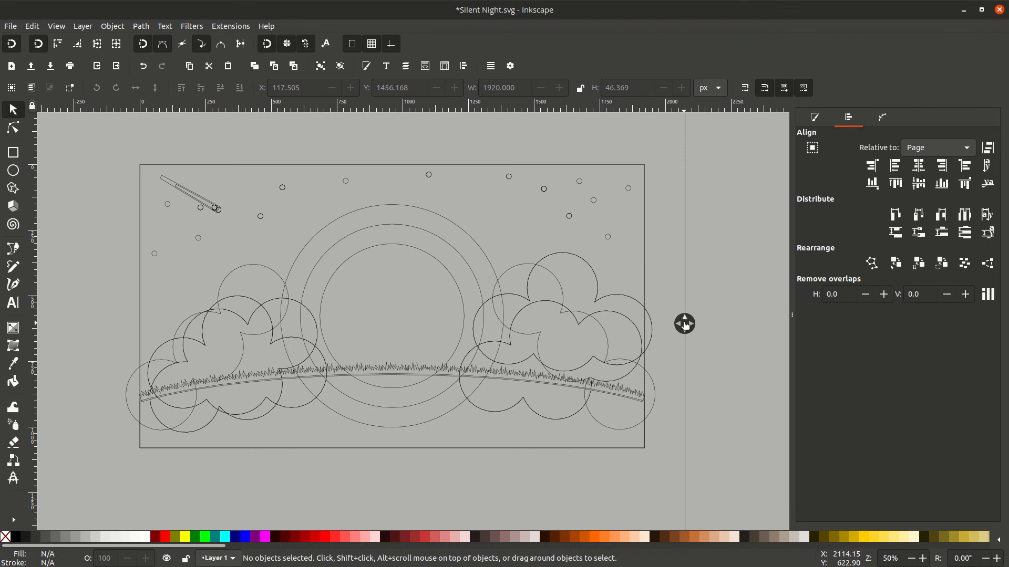
pyautogui.moveTo(684, 324); pyautogui.dragTo(105, 354)
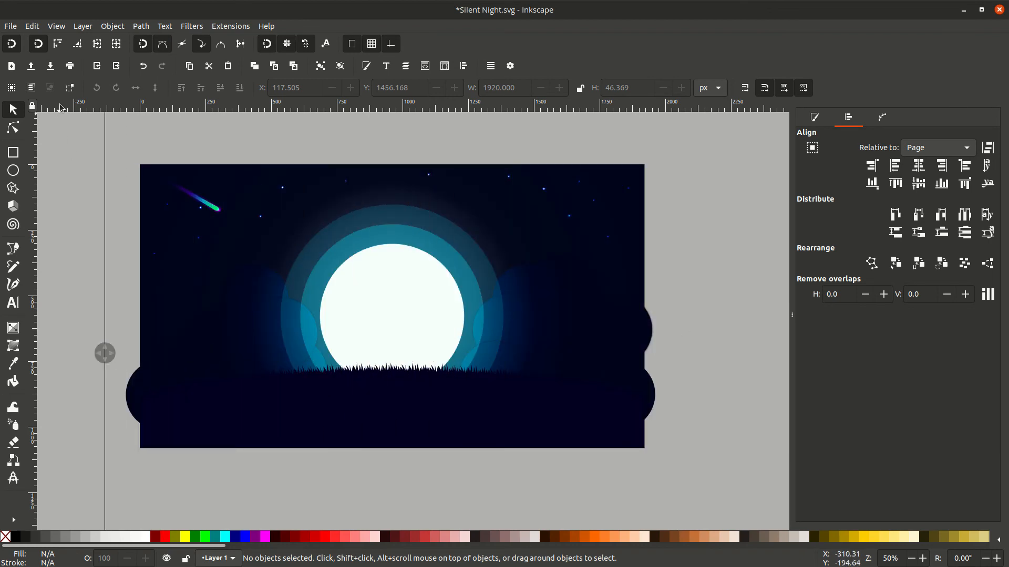
pyautogui.click(57, 26)
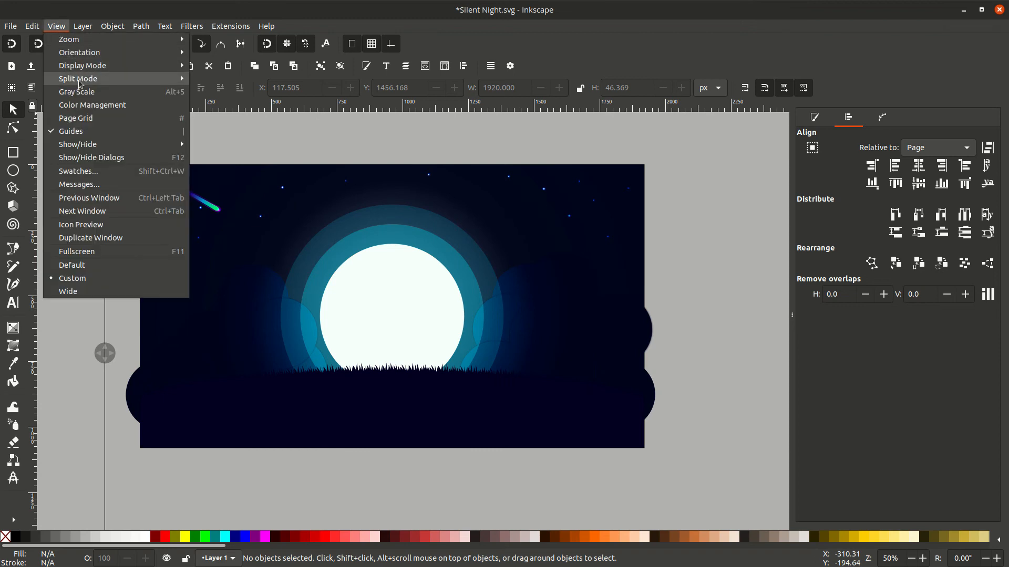
pyautogui.moveTo(158, 79)
pyautogui.click(214, 79)
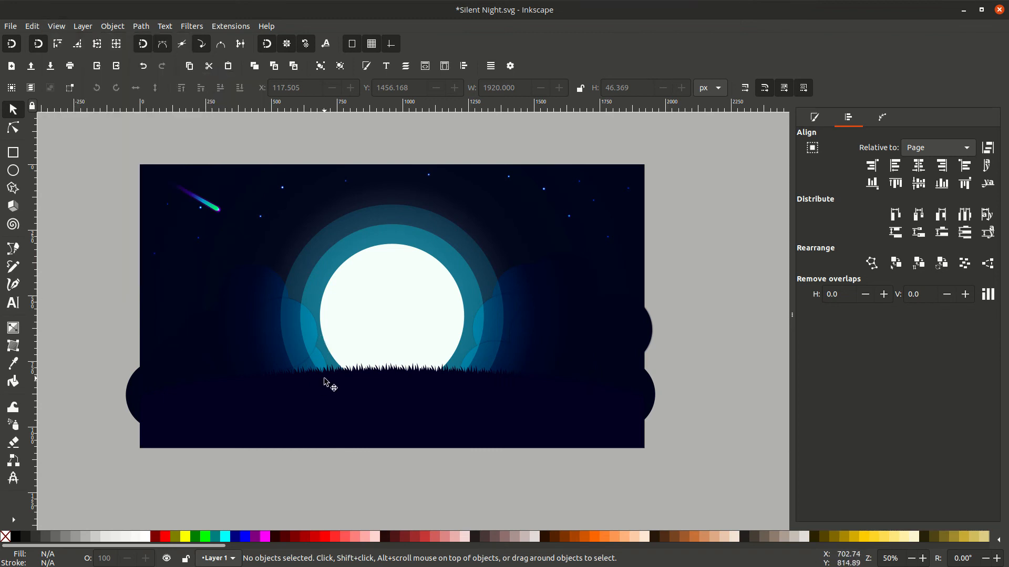
# Step: Move the antelope and tree silhouettes together beside the night scene, to about X 2203, Y 351
pyautogui.press('5')
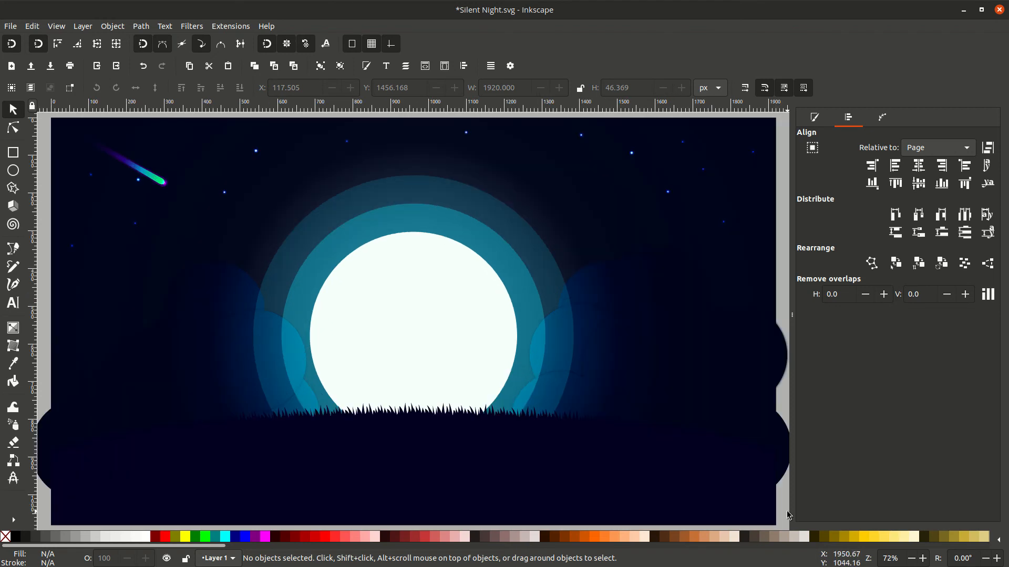
pyautogui.press('-')
pyautogui.press('-')
pyautogui.press('-')
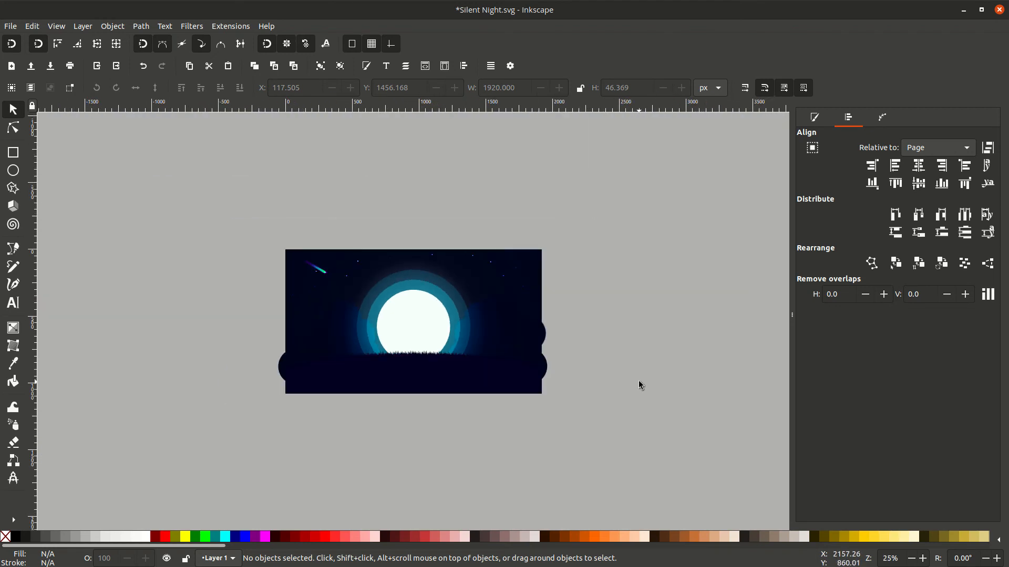
pyautogui.press('-')
pyautogui.scroll(8, 631, 375)
pyautogui.moveTo(297, 144); pyautogui.dragTo(622, 520)
pyautogui.scroll(-8, 578, 420)
pyautogui.moveTo(578, 316); pyautogui.dragTo(580, 372)
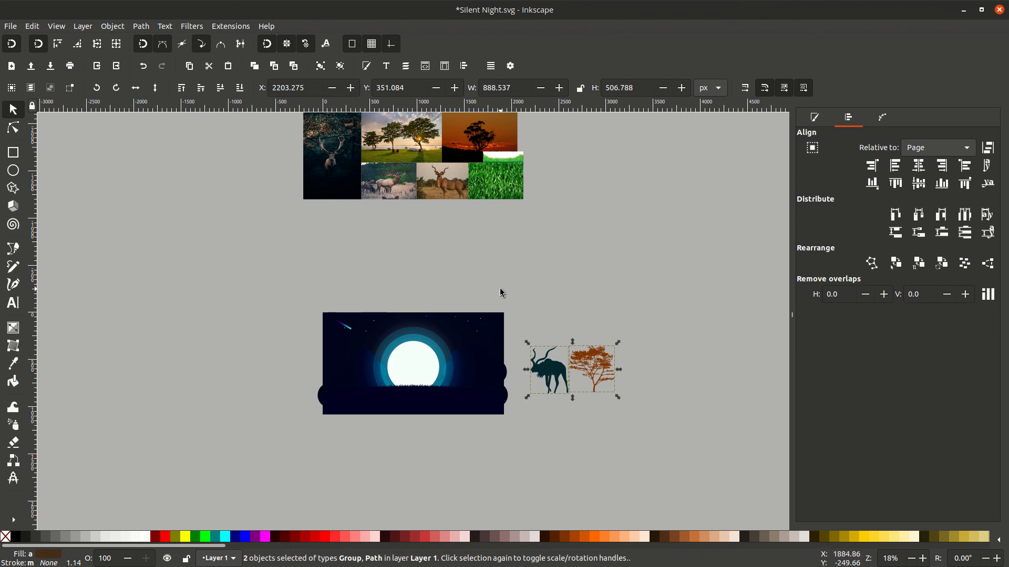
# Step: Recolour the antelope silhouette with the dark navy sampled from the scene's ground
pyautogui.press('+')
pyautogui.press('+')
pyautogui.scroll(-4, 531, 317)
pyautogui.moveTo(652, 445); pyautogui.dragTo(597, 442)
pyautogui.click(596, 442)
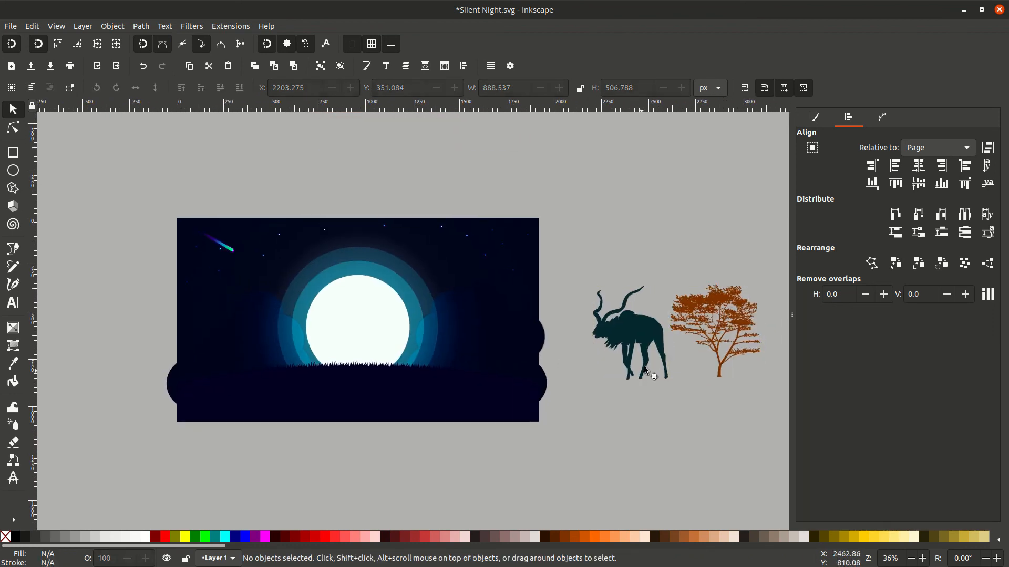
pyautogui.click(646, 341)
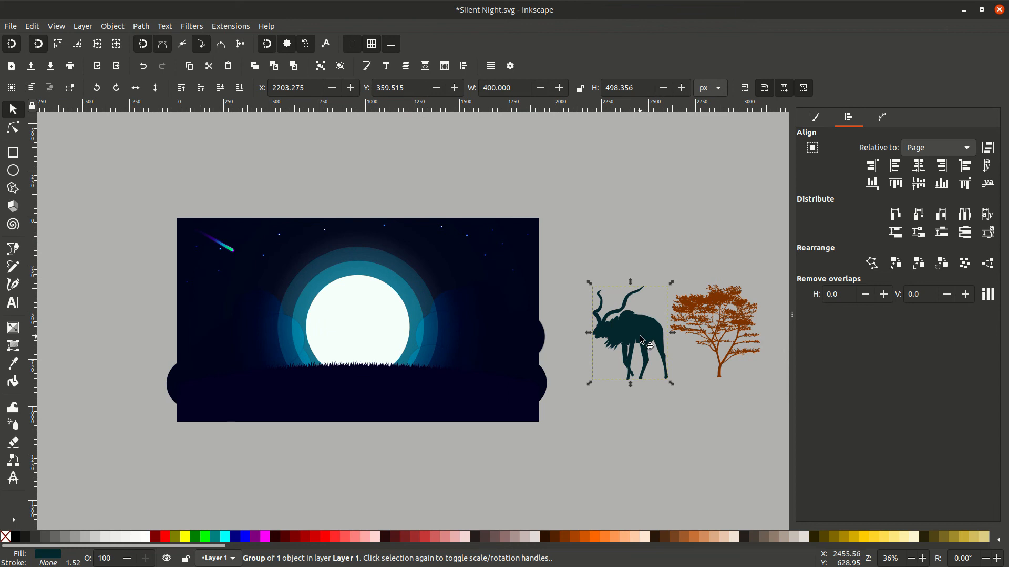
pyautogui.click(13, 363)
pyautogui.click(342, 405)
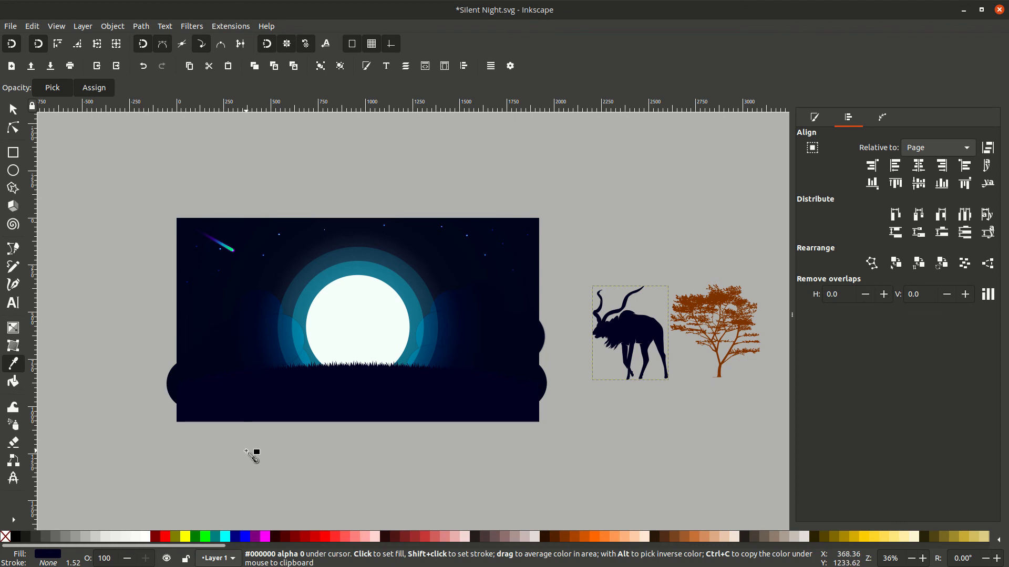
# Step: Place the antelope in front of the moon at about X 760, Y 291, and set its width to 200 px with proportions locked
pyautogui.press('s')
pyautogui.moveTo(598, 337); pyautogui.dragTo(358, 322)
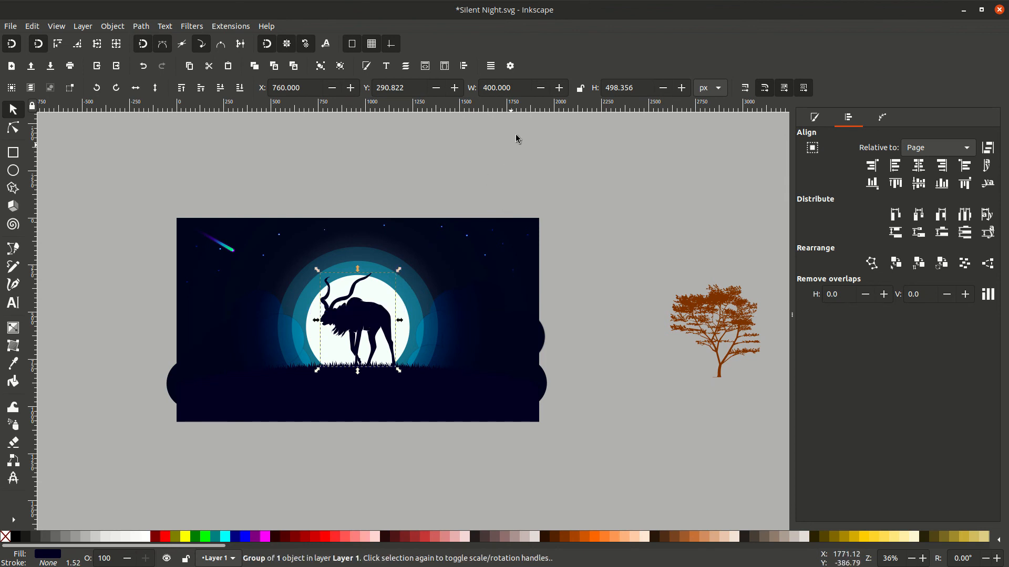
pyautogui.click(579, 88)
pyautogui.tripleClick(508, 93)
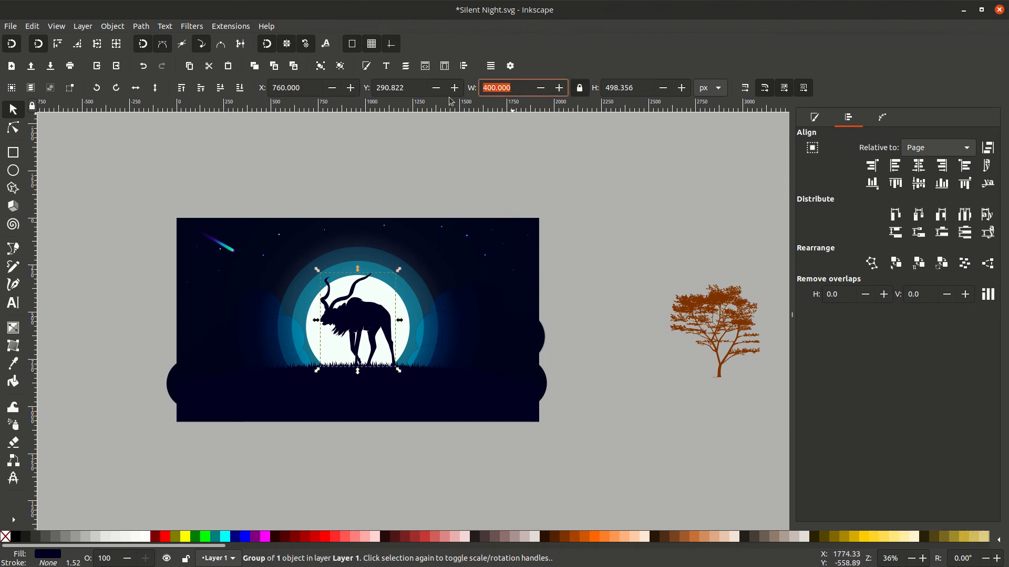
pyautogui.write('200')
pyautogui.press('Return')
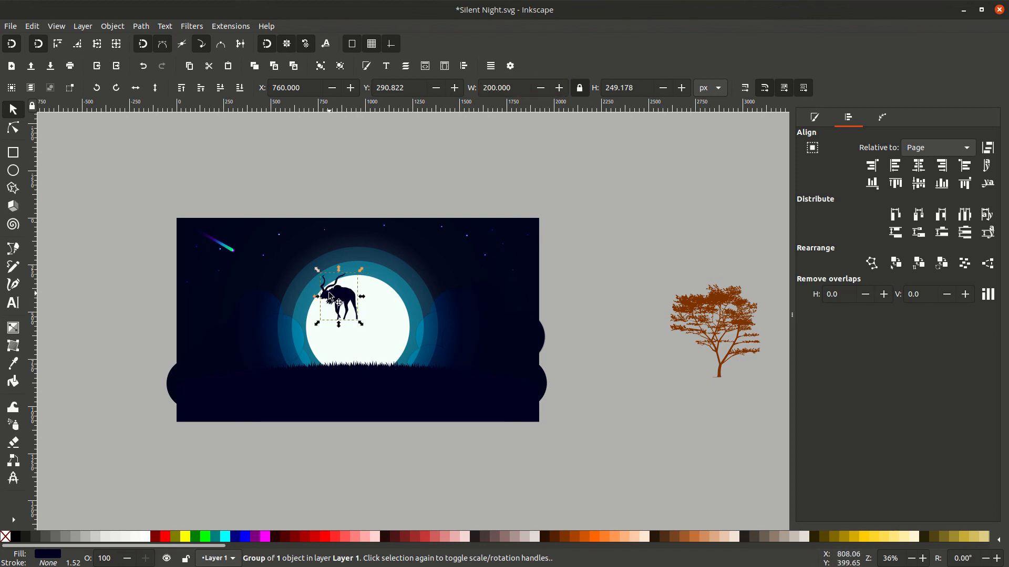
# Step: Stand the antelope on the grass before the moon at about X 792, Y 430, enlarged to about 296 px wide
pyautogui.moveTo(334, 302); pyautogui.dragTo(354, 340)
pyautogui.scroll(2, 347, 343)
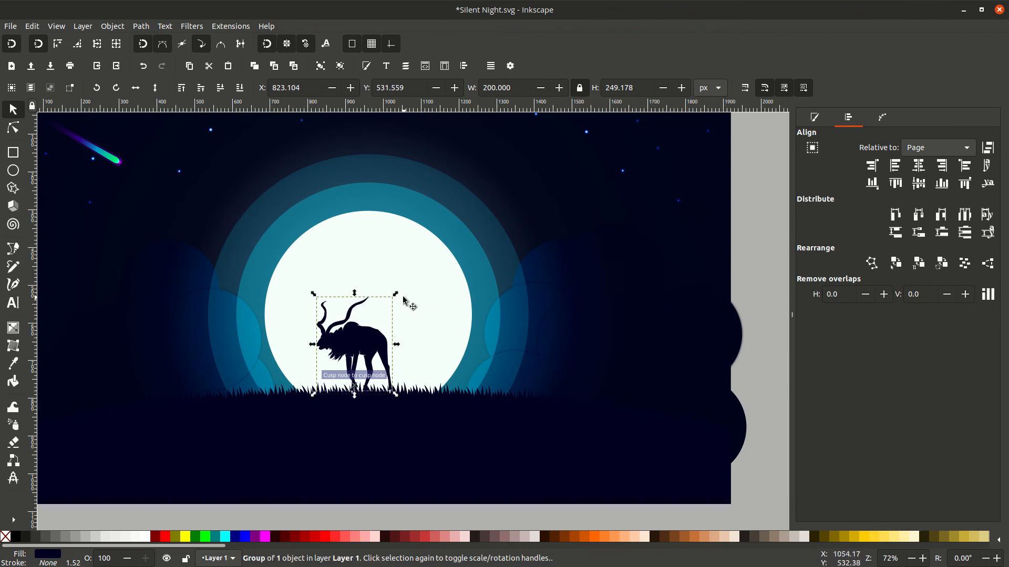
pyautogui.moveTo(396, 299); pyautogui.dragTo(431, 248)
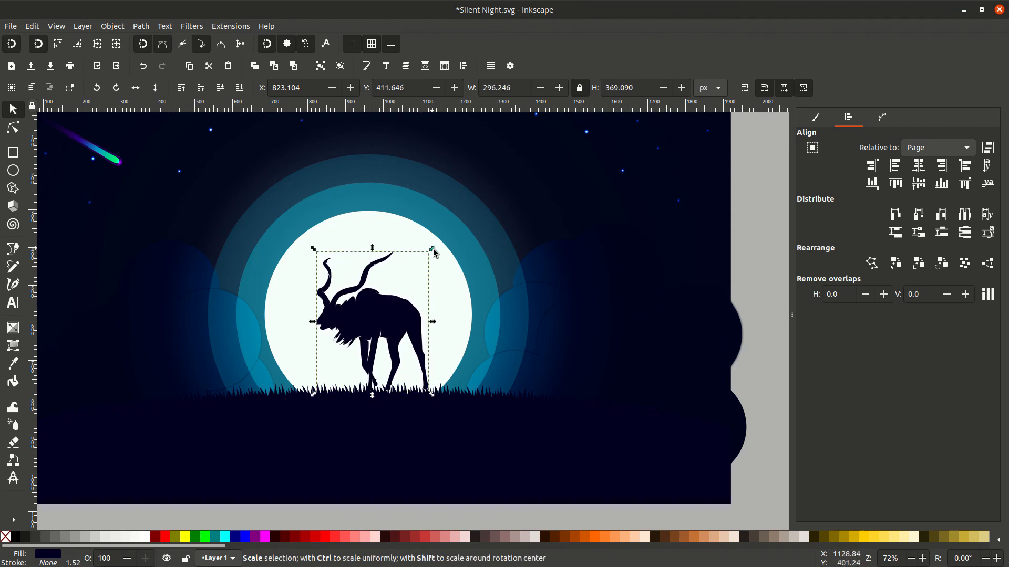
pyautogui.moveTo(378, 331); pyautogui.dragTo(366, 336)
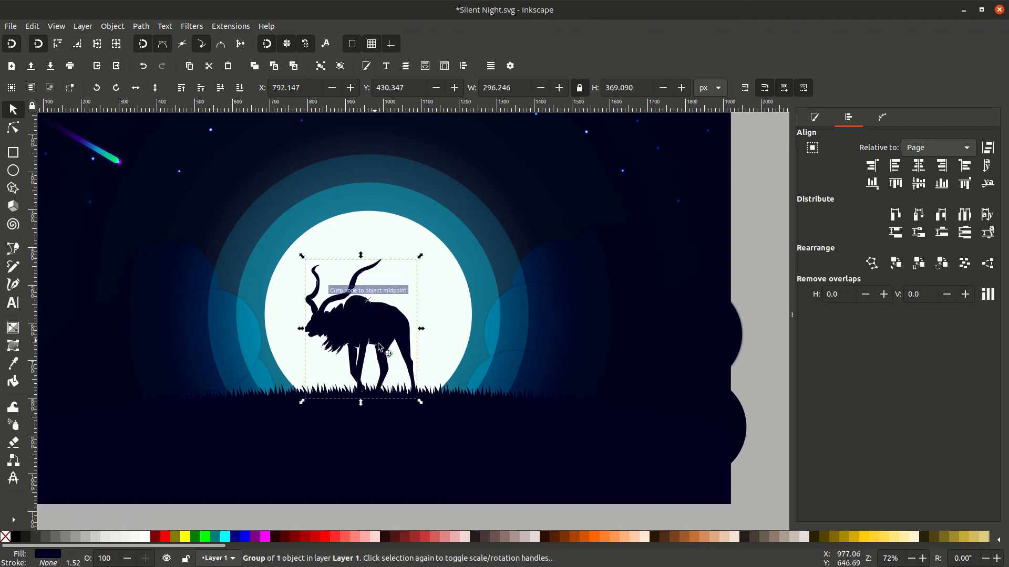
pyautogui.click(754, 368)
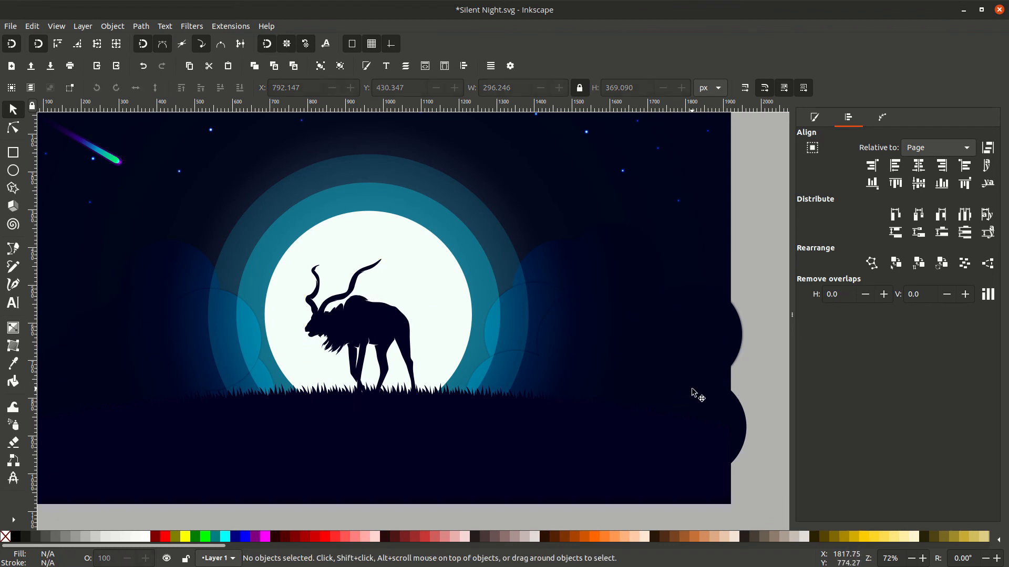
# Step: Recolour the brown tree silhouette with the dark navy sampled from the scene's ground
pyautogui.press('-')
pyautogui.press('-')
pyautogui.press('-')
pyautogui.click(597, 333)
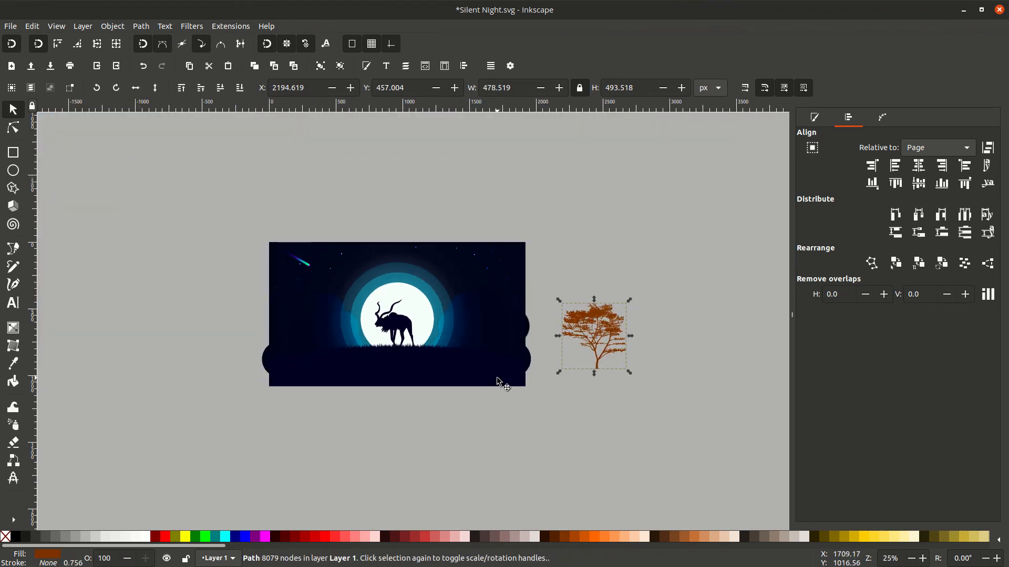
pyautogui.press('d')
pyautogui.click(499, 383)
pyautogui.press('d')
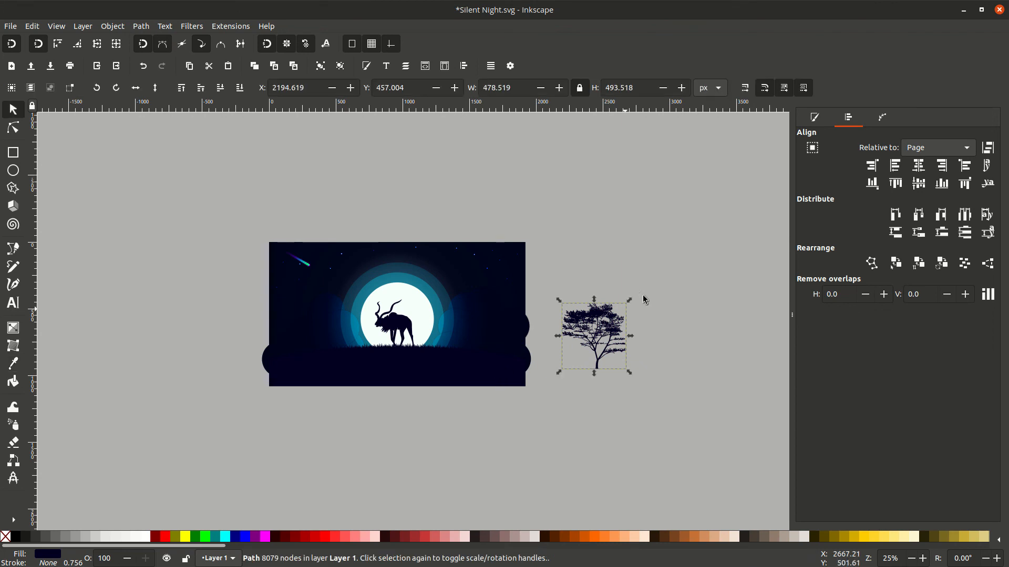
# Step: Shrink the tree silhouette and set its width to 105 px with proportions locked
pyautogui.moveTo(630, 300); pyautogui.dragTo(609, 343)
pyautogui.click(513, 89)
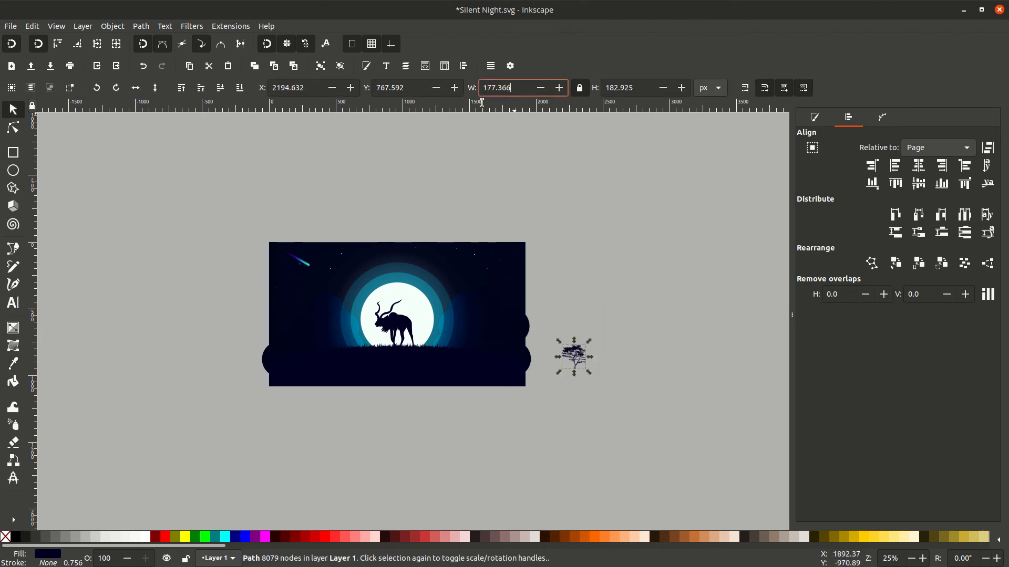
pyautogui.doubleClick(517, 89)
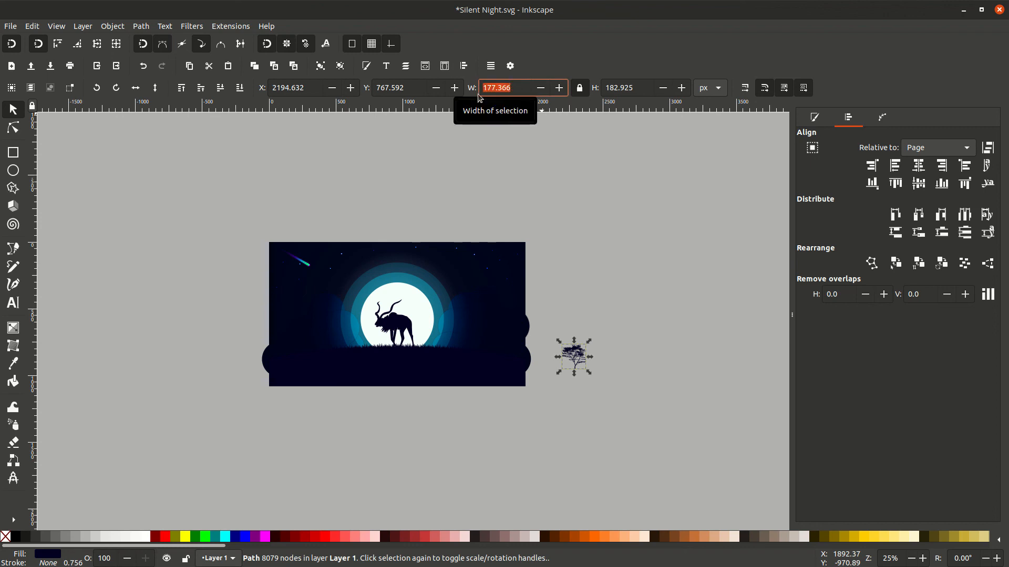
pyautogui.write('105')
pyautogui.press('Return')
# Step: Place the small tree on the grassy horizon at the moon's right edge, at about X 1198, Y 681
pyautogui.moveTo(571, 351); pyautogui.dragTo(523, 399)
pyautogui.press('5')
pyautogui.click(782, 287)
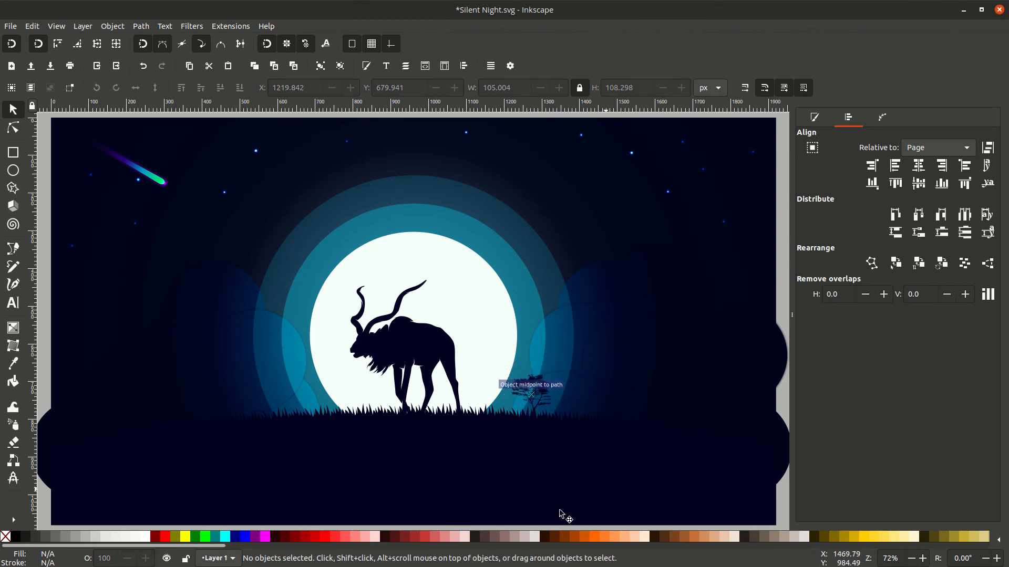
pyautogui.moveTo(519, 393); pyautogui.dragTo(519, 392)
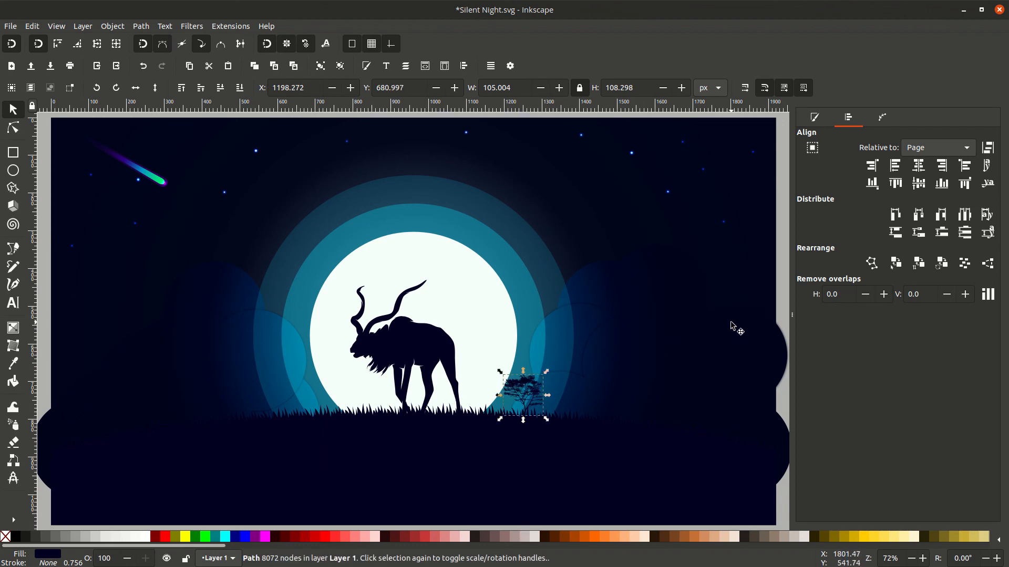
pyautogui.press('Escape')
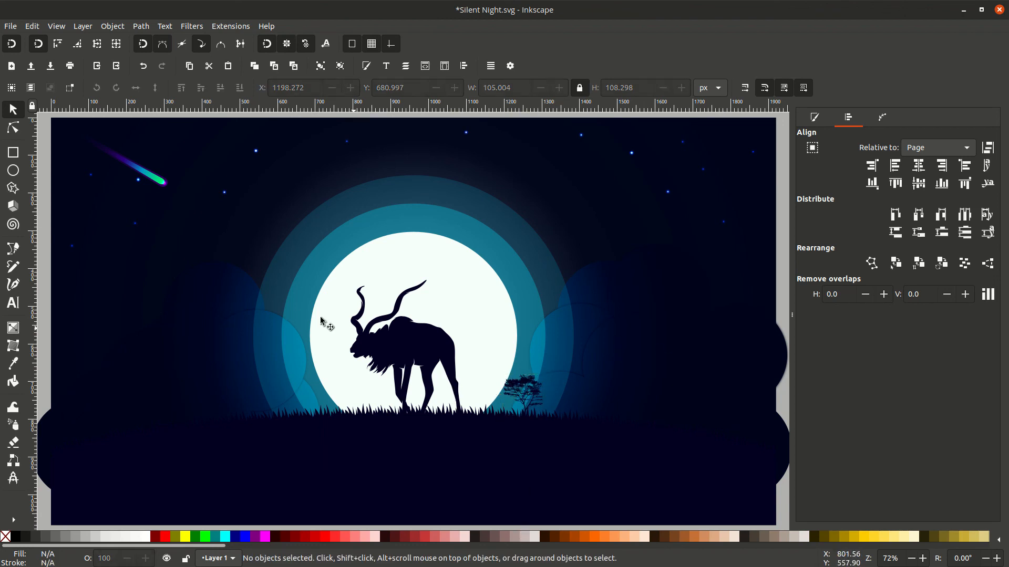
# Step: Draw a white circle about 57 px wide and place it on the moon's upper right at about X 1049, Y 376
pyautogui.click(14, 170)
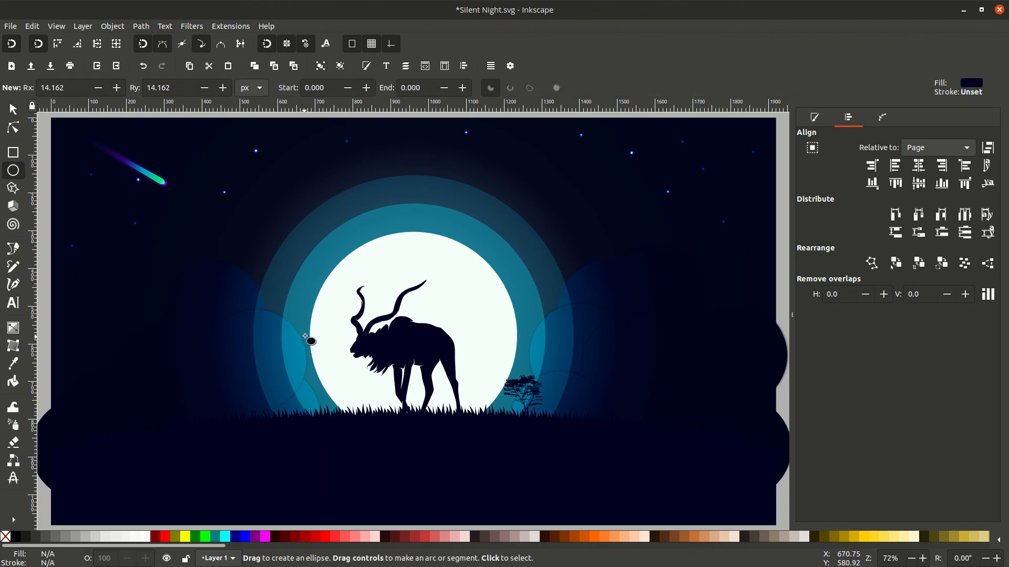
pyautogui.click(144, 537)
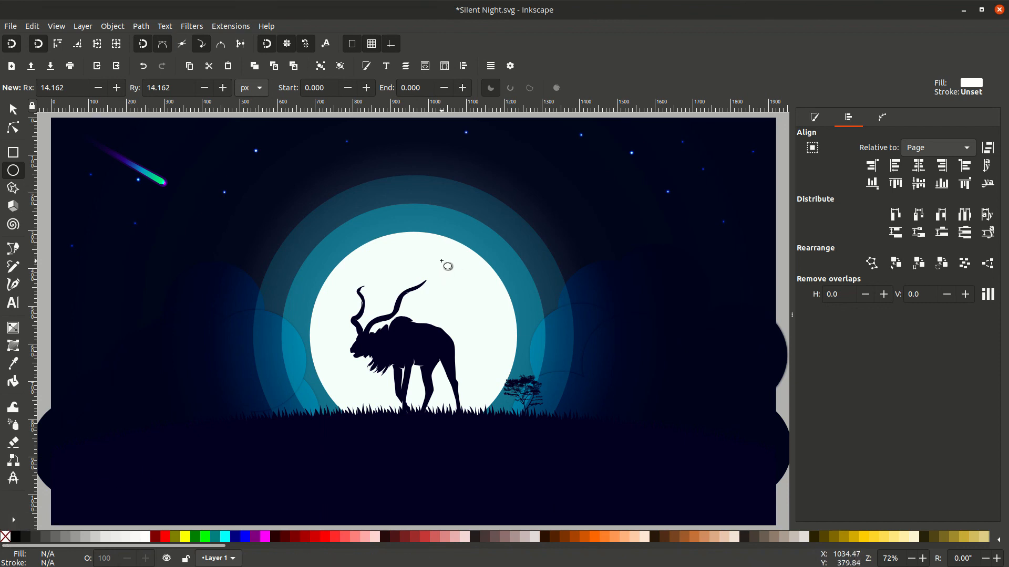
pyautogui.moveTo(580, 209); pyautogui.dragTo(603, 231)
pyautogui.press('s')
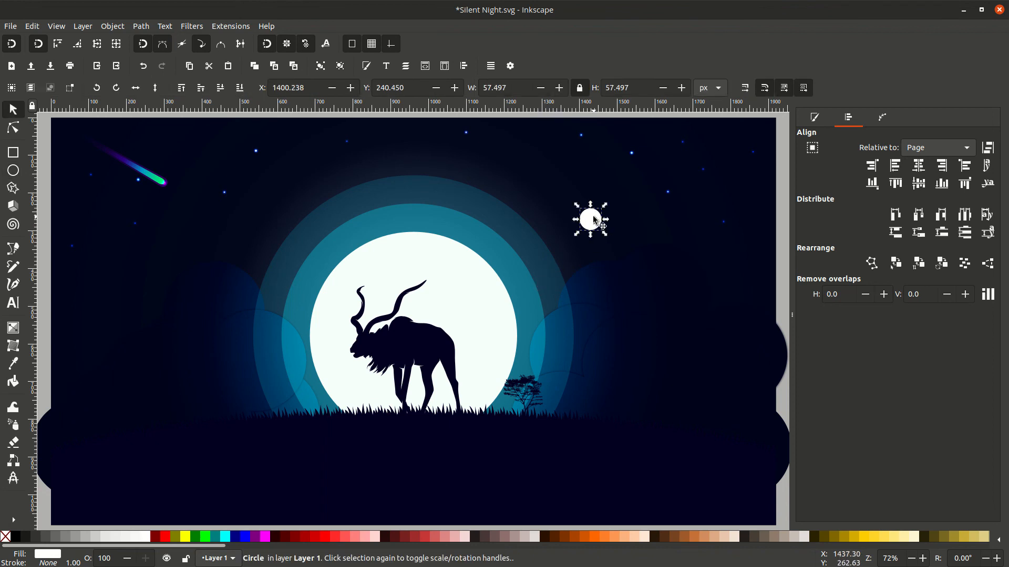
pyautogui.moveTo(594, 220); pyautogui.dragTo(461, 270)
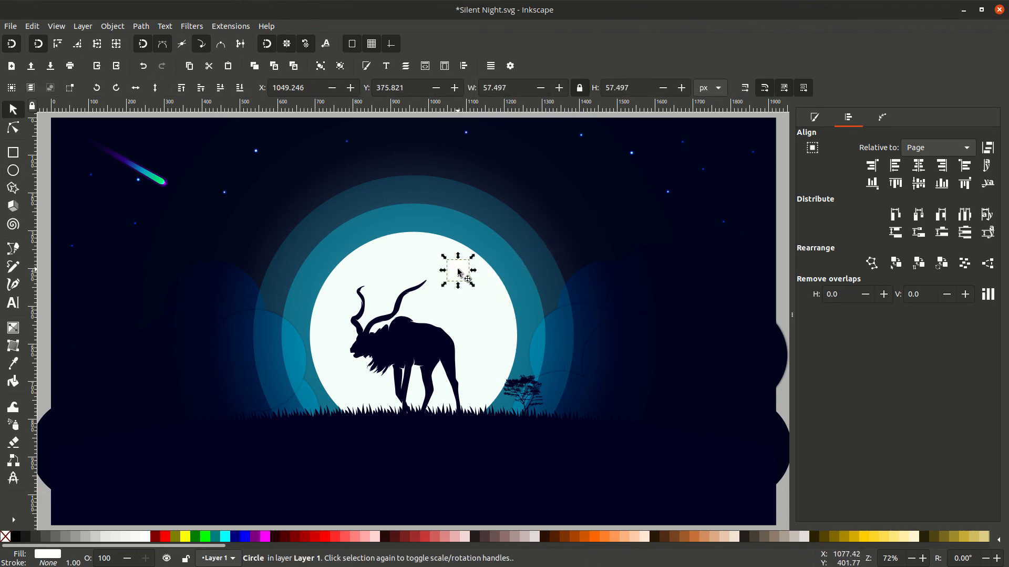
# Step: Set the small circle's flat fill to HSV hue 200, saturation 10, value 95
pyautogui.click(815, 117)
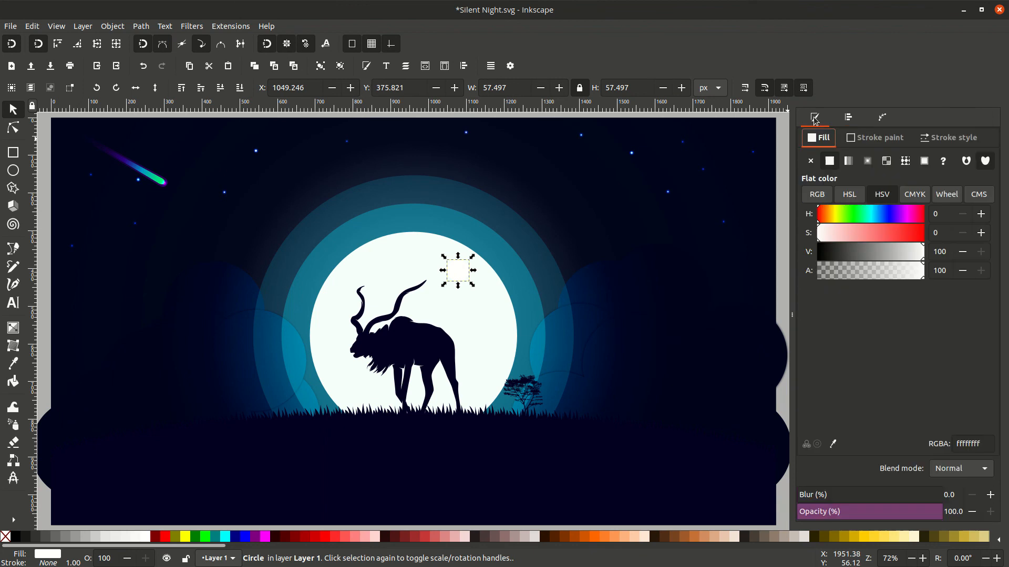
pyautogui.click(947, 218)
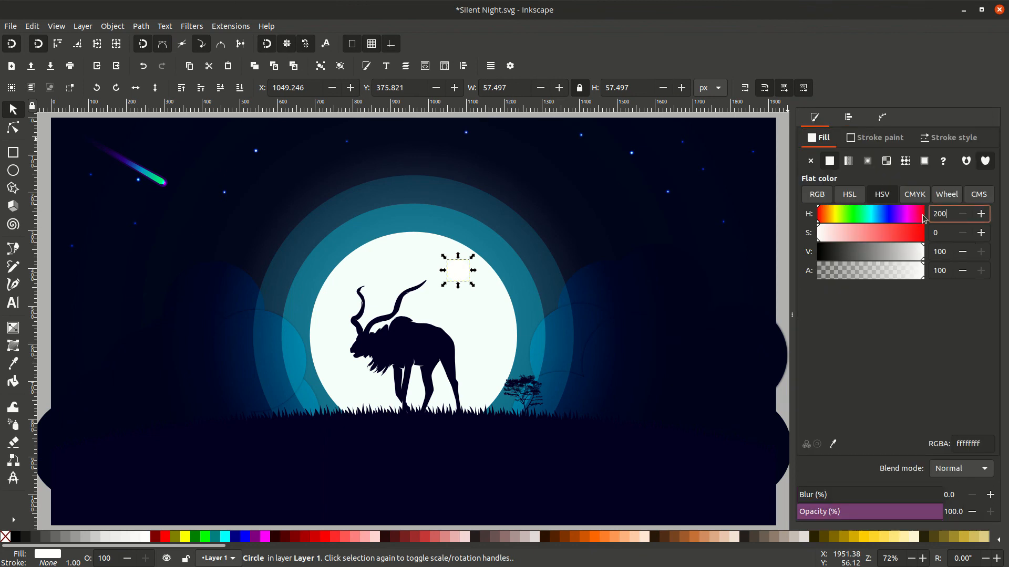
pyautogui.press('Tab')
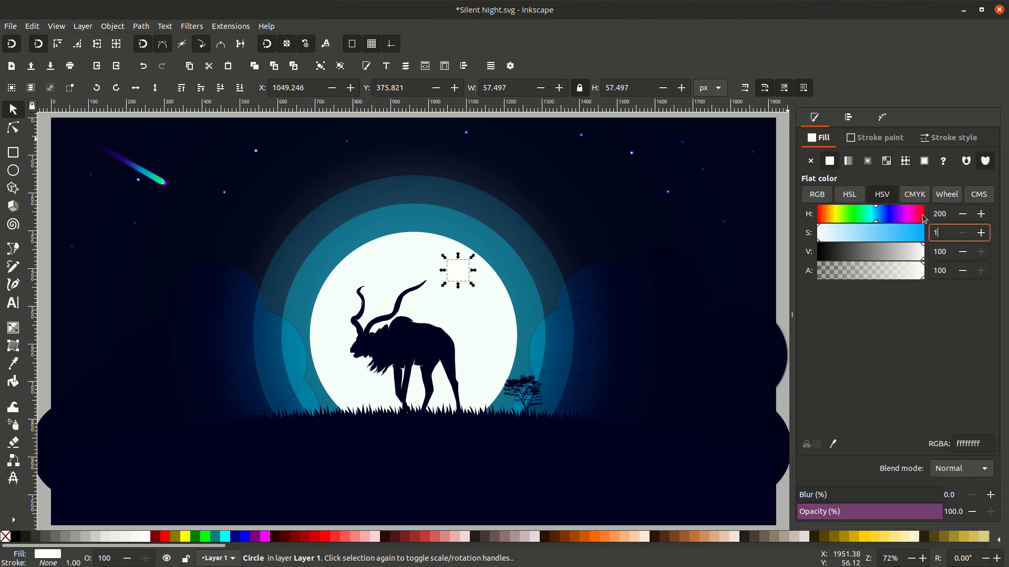
pyautogui.write('10')
pyautogui.press('Tab')
pyautogui.write('9')
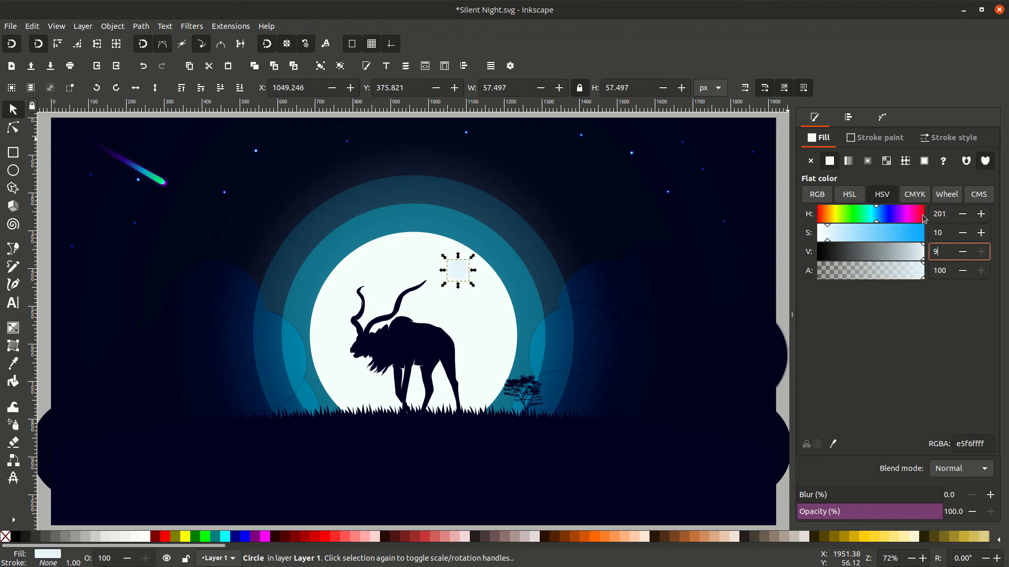
pyautogui.press('Return')
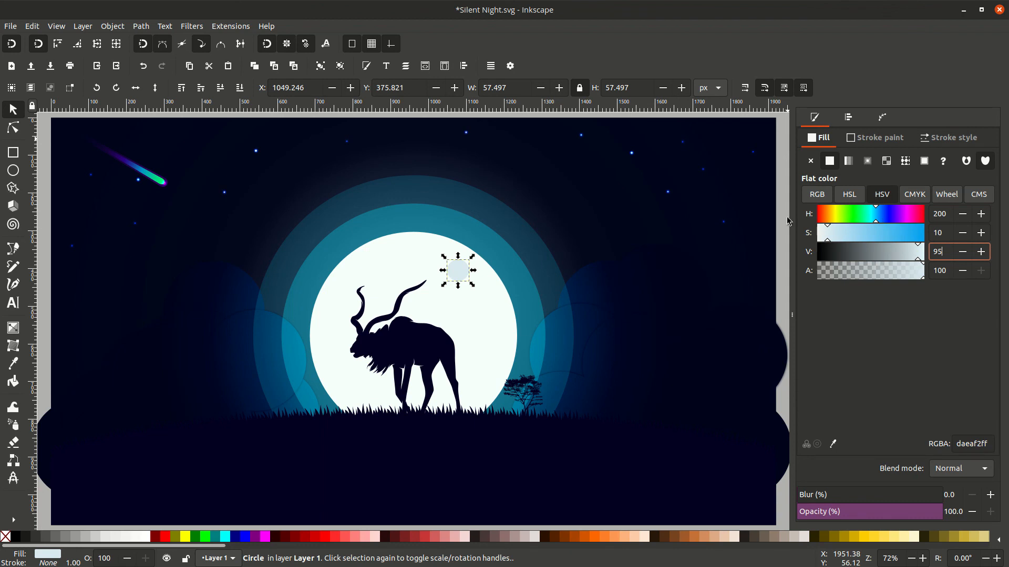
# Step: Shrink the crater circle to about 42 px and place a duplicate near the moon's upper-left edge as a tilted ellipse about 32 × 36 px
pyautogui.moveTo(471, 257)
pyautogui.mouseDown()
pyautogui.moveTo(459, 266)
pyautogui.moveTo(466, 260)
pyautogui.mouseUp()
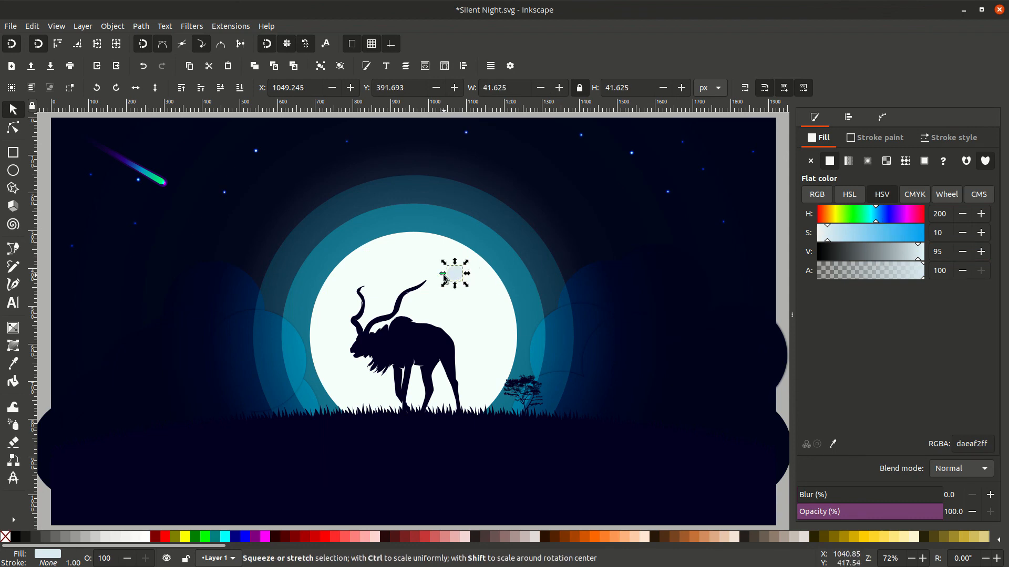
pyautogui.scroll(1, 444, 277)
pyautogui.press('ctrl')
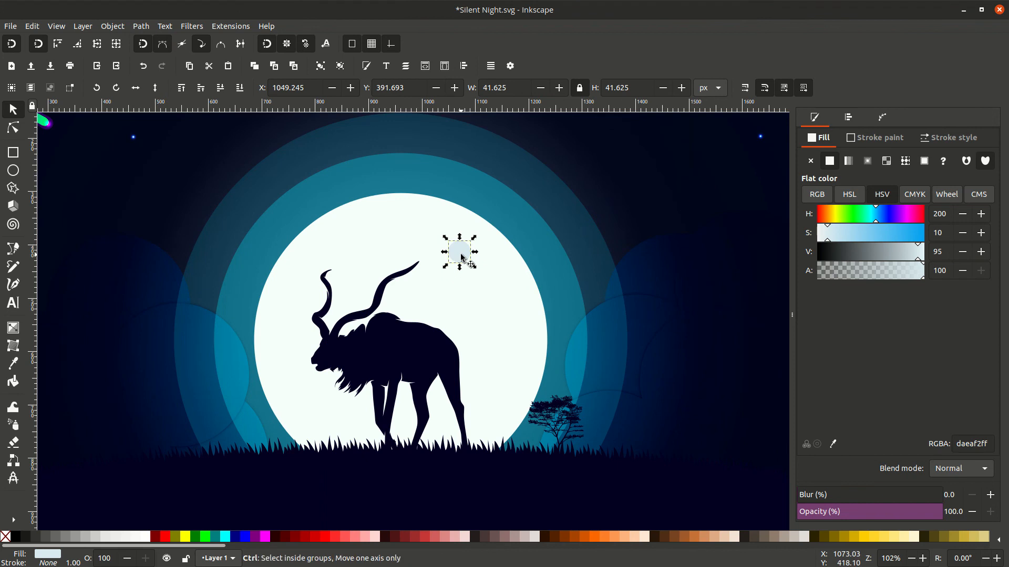
pyautogui.hotkey('ctrl', 'd')
pyautogui.moveTo(460, 258); pyautogui.dragTo(299, 260)
pyautogui.click(309, 262)
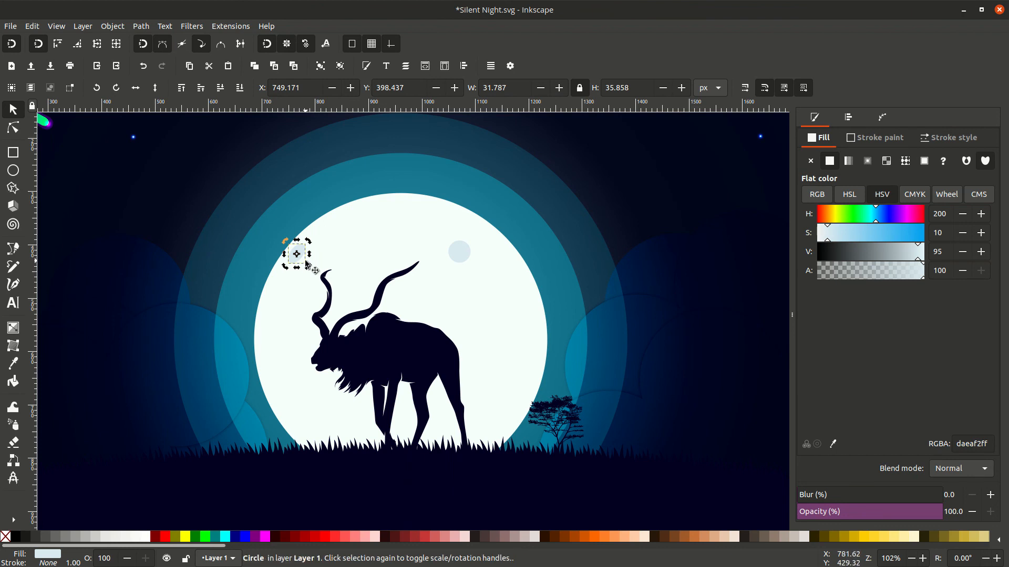
pyautogui.click(302, 261)
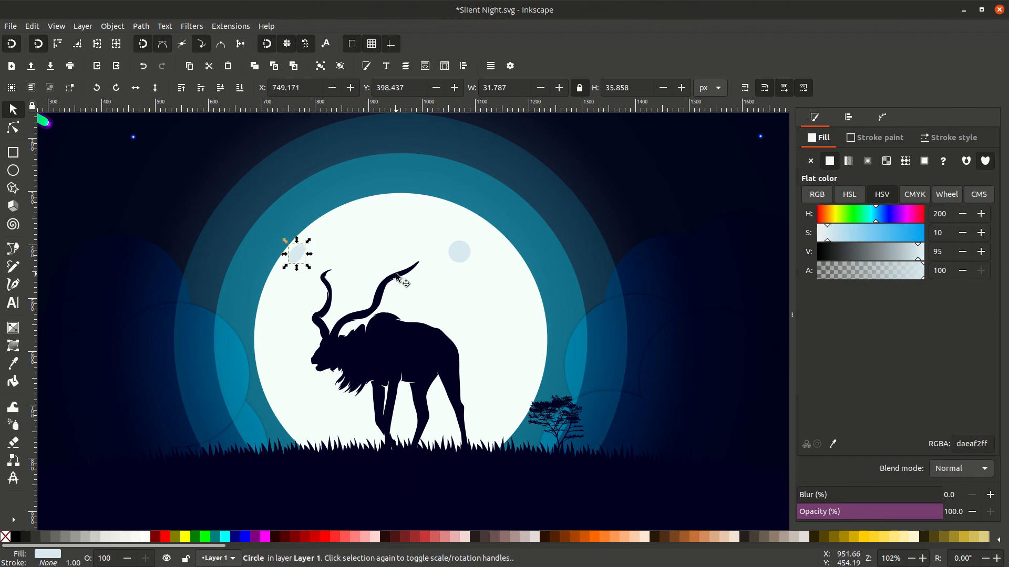
# Step: Add a copied crater about 19 px wide near the moon's right edge and set its fill alpha to 75
pyautogui.click(461, 254)
pyautogui.moveTo(461, 256); pyautogui.dragTo(527, 329)
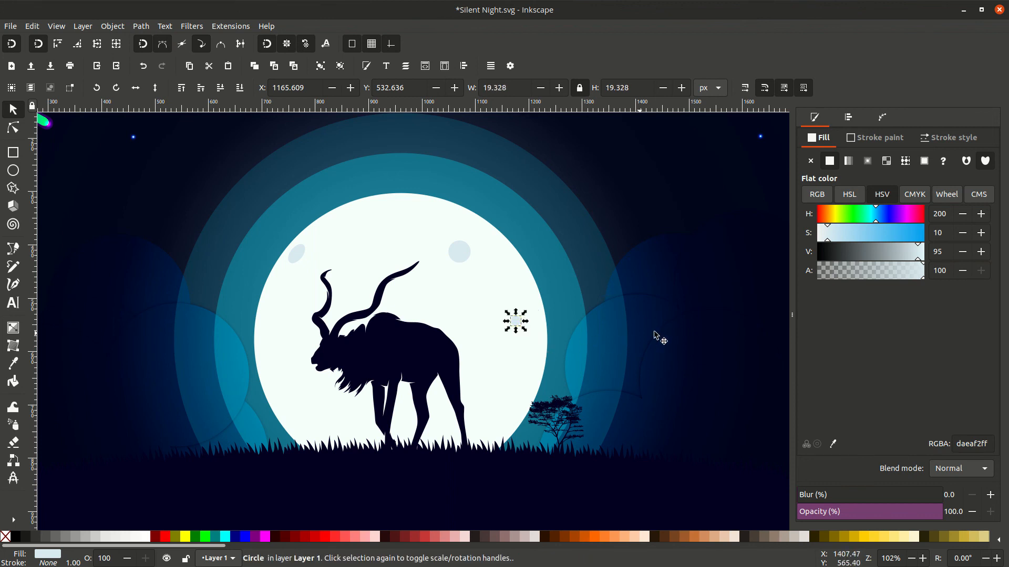
pyautogui.doubleClick(953, 272)
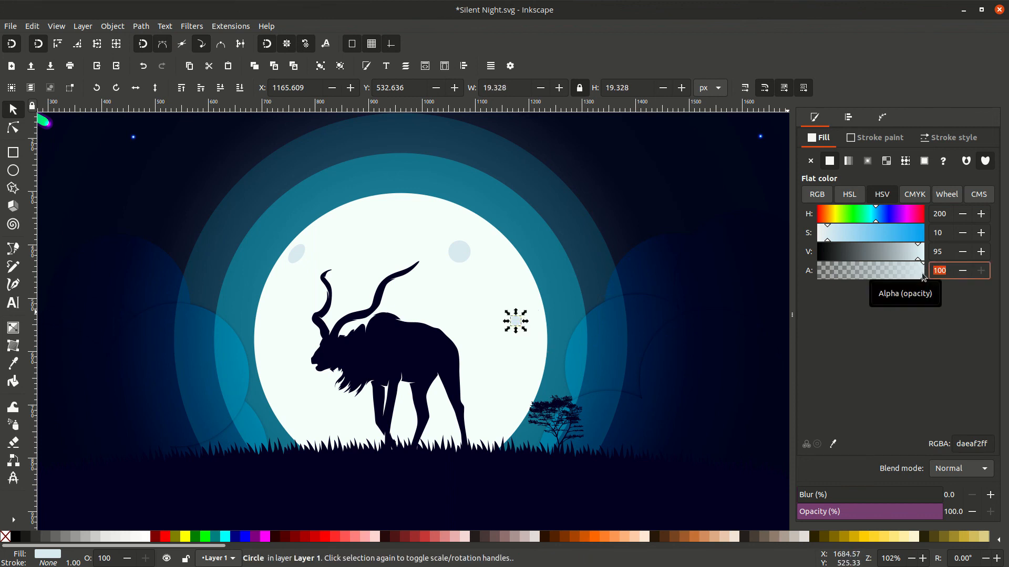
pyautogui.write('5')
pyautogui.press('Return')
pyautogui.write('75')
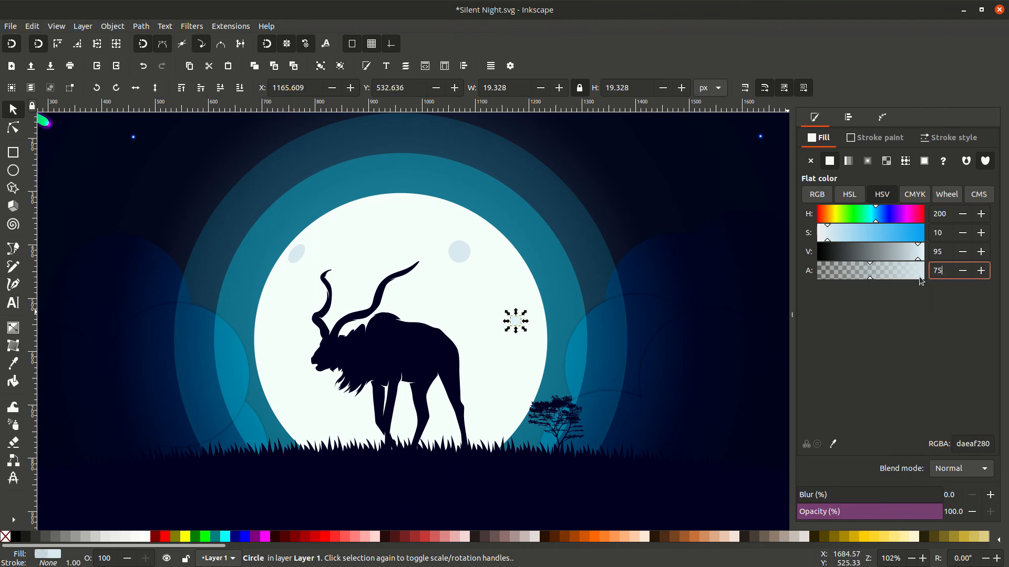
pyautogui.press('Return')
pyautogui.press('Escape')
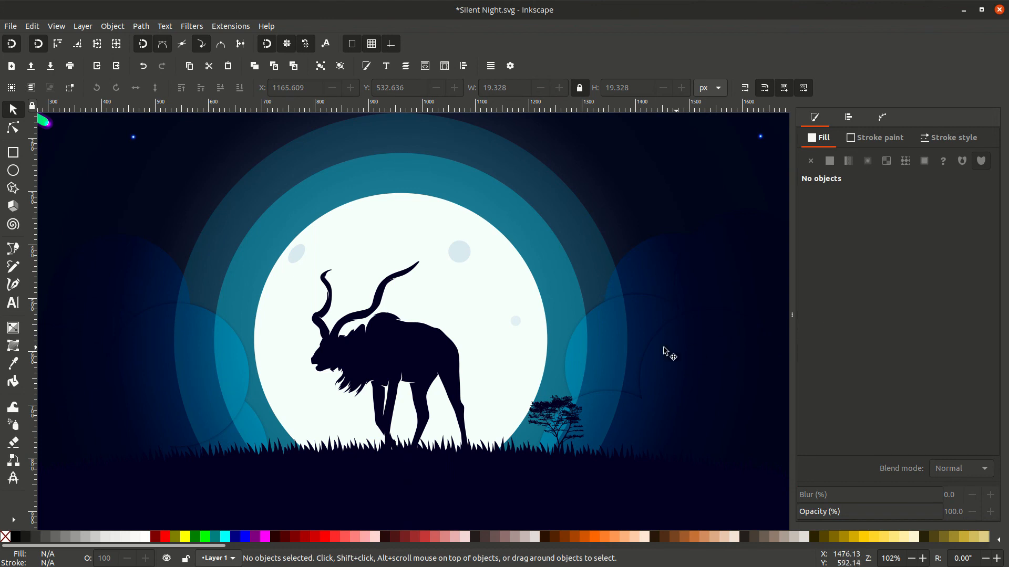
# Step: Shrink the tilted crater near the moon's upper-left edge to about 26 × 29 px
pyautogui.click(302, 256)
pyautogui.moveTo(307, 244); pyautogui.dragTo(304, 248)
pyautogui.press('Escape')
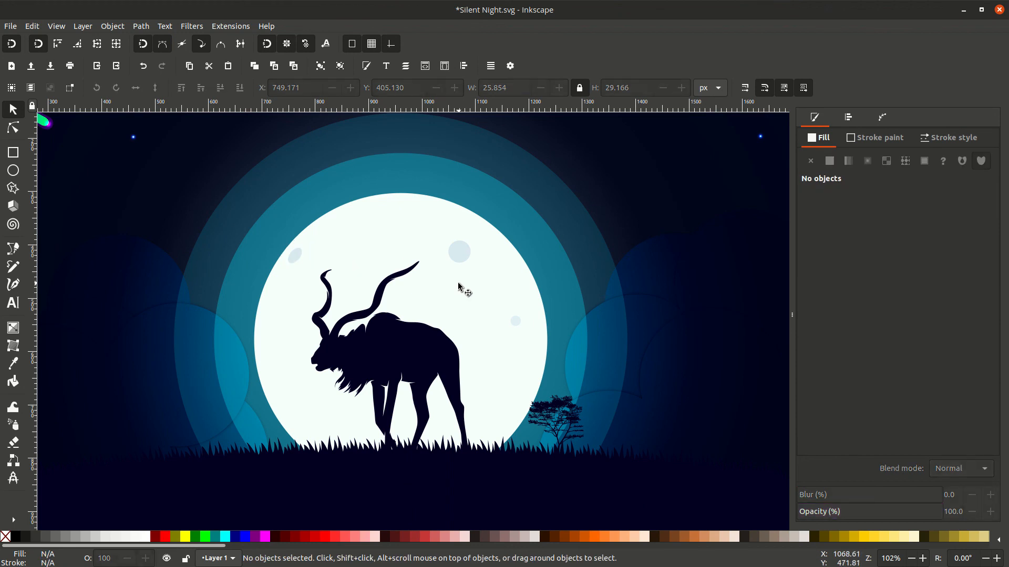
# Step: Shift the shooting star slightly and reposition the stars near its head, placing one at about X 358, Y 224
pyautogui.press('-')
pyautogui.press('-')
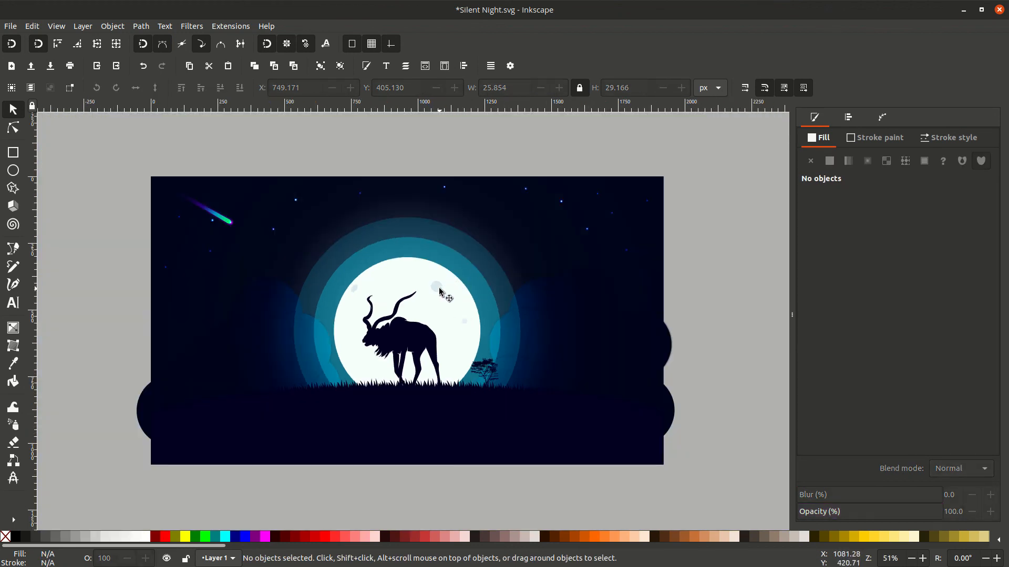
pyautogui.click(232, 224)
pyautogui.moveTo(231, 225); pyautogui.dragTo(531, 229)
pyautogui.keyDown('ctrl'); pyautogui.click(227, 220); pyautogui.keyUp('ctrl')
pyautogui.moveTo(185, 165); pyautogui.dragTo(251, 243)
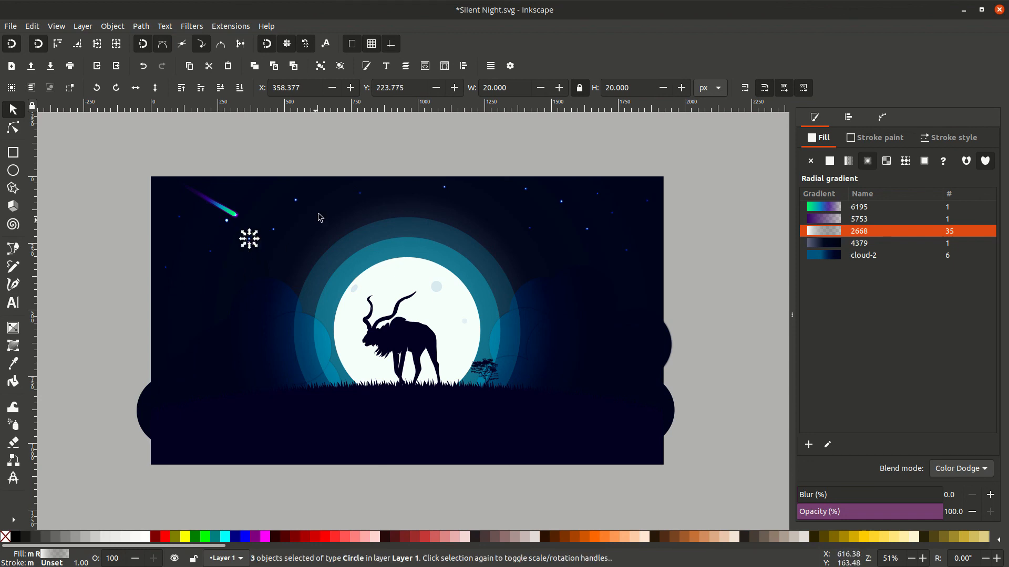
pyautogui.press('Escape')
# Step: Nudge the tree silhouette slightly right along the horizon to about X 1210
pyautogui.click(489, 373)
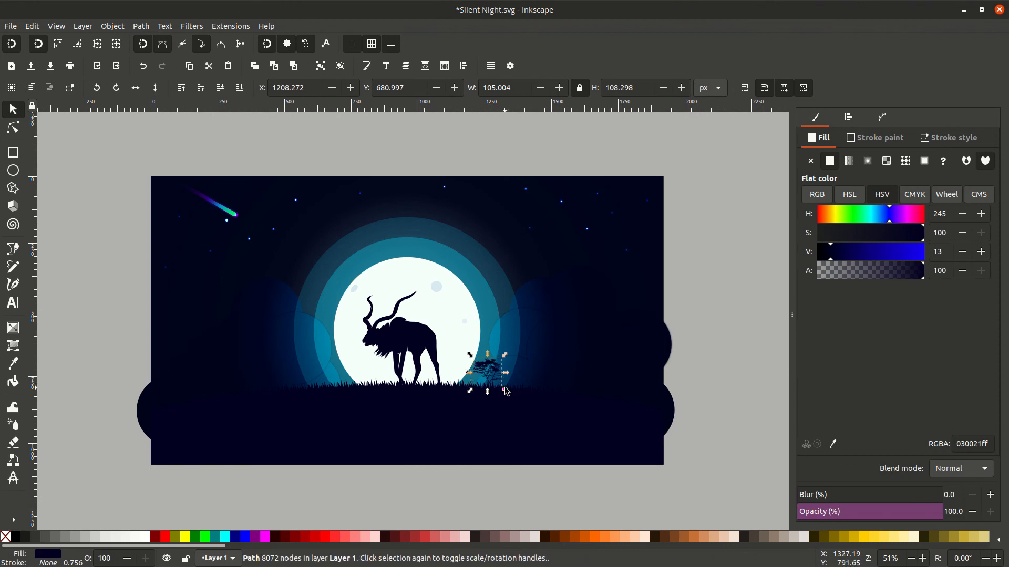
pyautogui.press('Right')
pyautogui.press('Right')
pyautogui.press('Right')
pyautogui.press('Right')
pyautogui.press('Right')
pyautogui.press('Right')
pyautogui.click(693, 412)
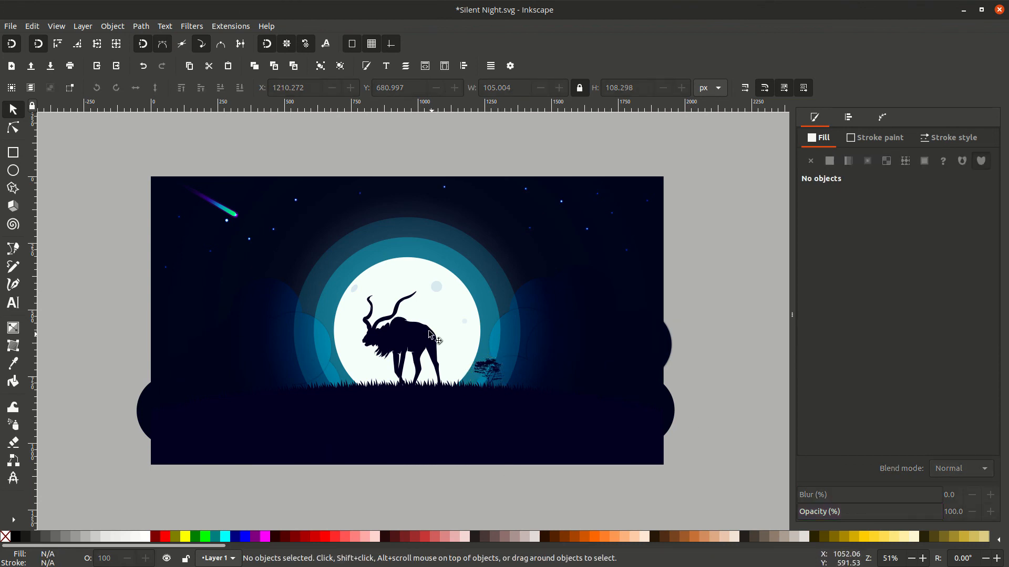
# Step: Move the star to the right of the shooting star up to about X 387, Y 62
pyautogui.moveTo(273, 229); pyautogui.dragTo(257, 196)
pyautogui.press('Escape')
pyautogui.press('5')
pyautogui.press('-')
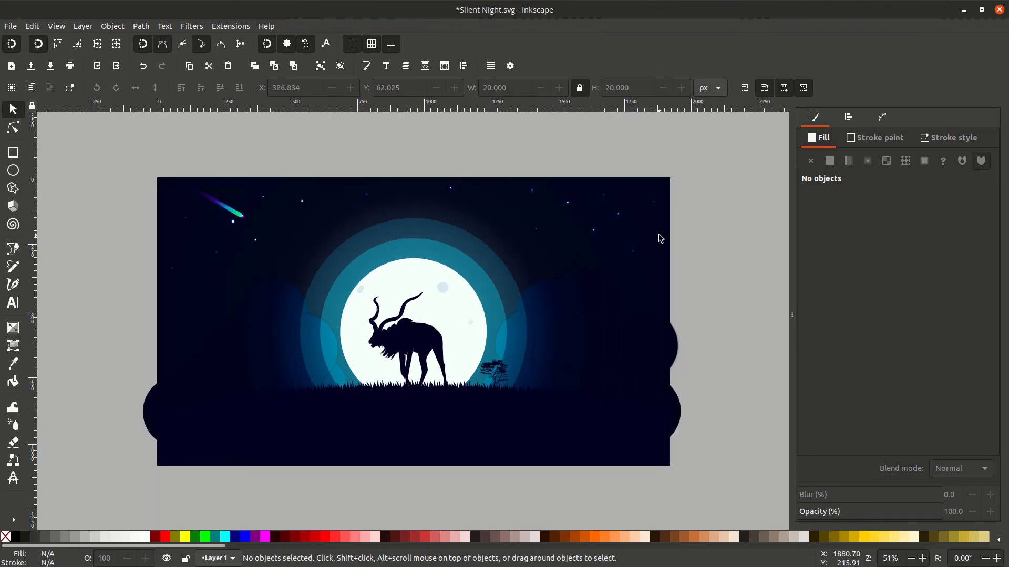
# Step: Cover the page with a 1920 × 1080 px rectangle at X 0, Y 0 and set its fill alpha to 100
pyautogui.click(13, 153)
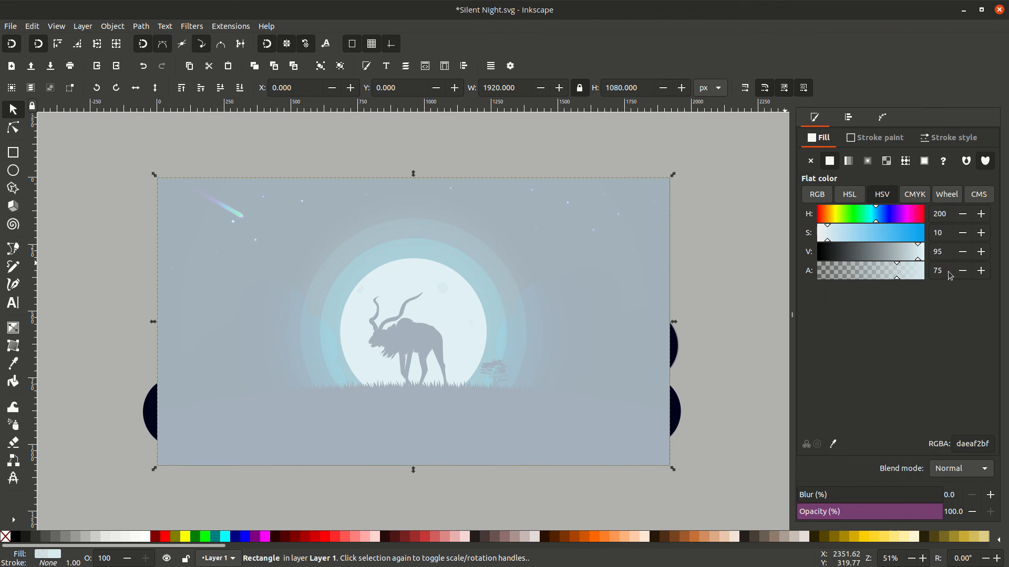
pyautogui.moveTo(950, 275); pyautogui.dragTo(925, 270)
pyautogui.write('100')
pyautogui.press('Return')
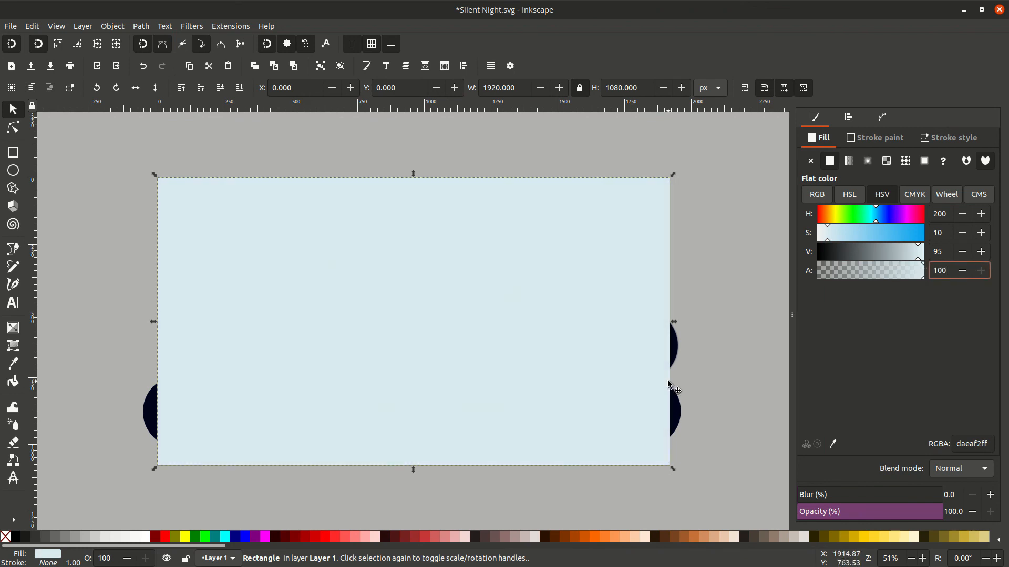
# Step: Clip the overhanging hill shapes on both sides, including the blurred one, to the page-sized rectangle and fit the page in view
pyautogui.keyDown('shift'); pyautogui.click(678, 415); pyautogui.keyUp('shift')
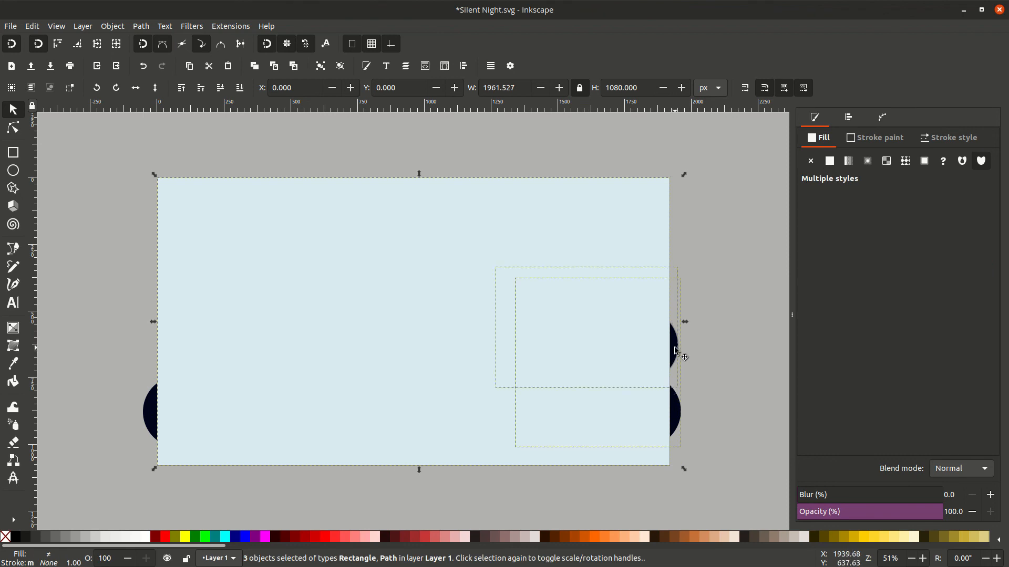
pyautogui.keyDown('alt'); pyautogui.keyDown('shift'); pyautogui.click(557, 378); pyautogui.keyUp('shift'); pyautogui.keyUp('alt')
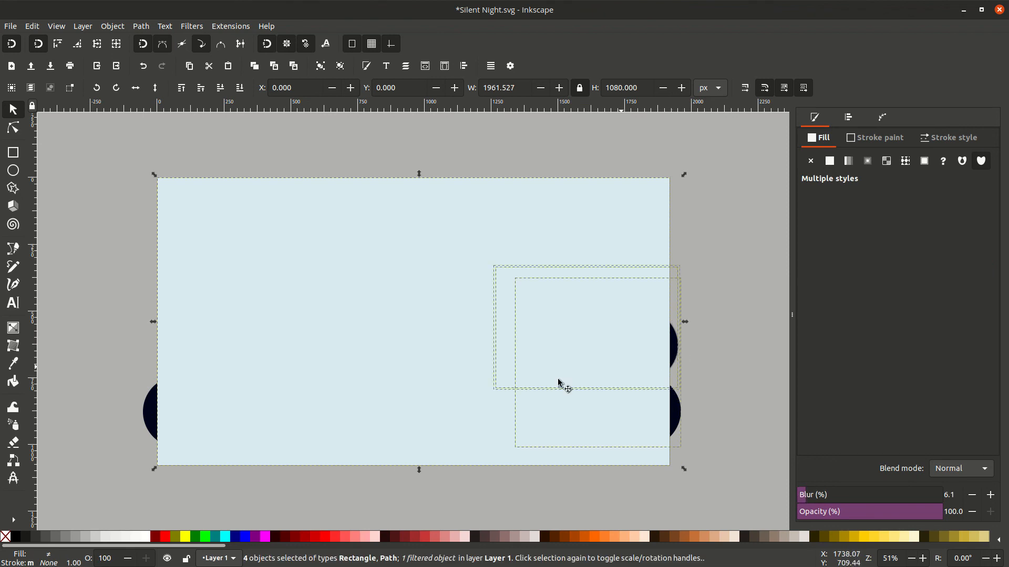
pyautogui.keyDown('shift'); pyautogui.click(149, 417); pyautogui.keyUp('shift')
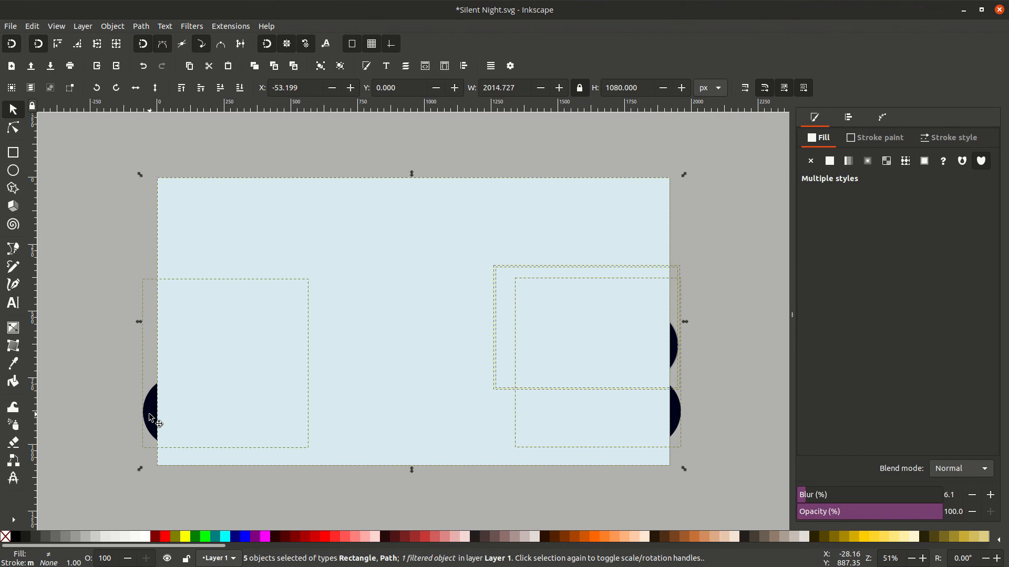
pyautogui.rightClick(327, 422)
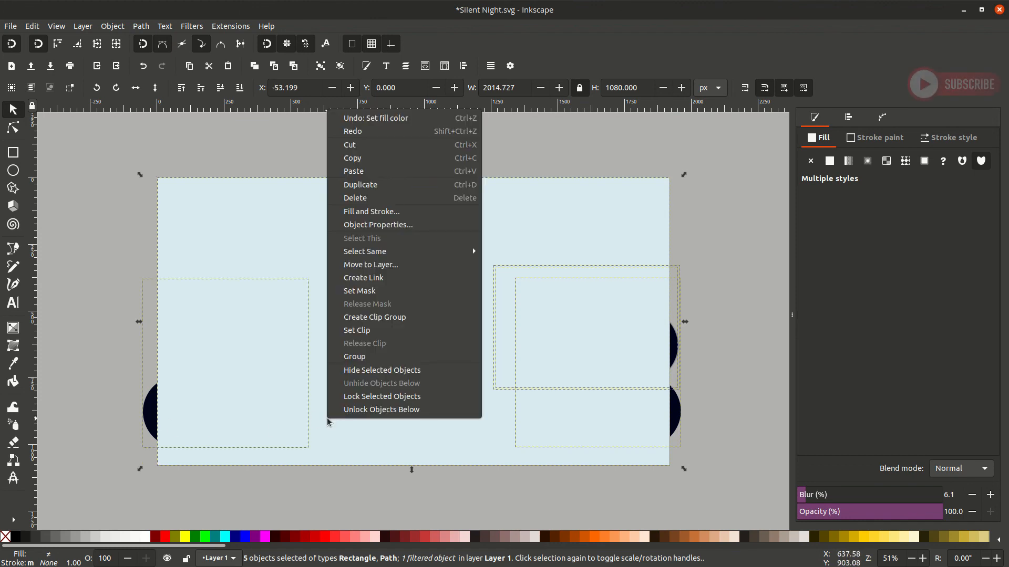
pyautogui.click(356, 331)
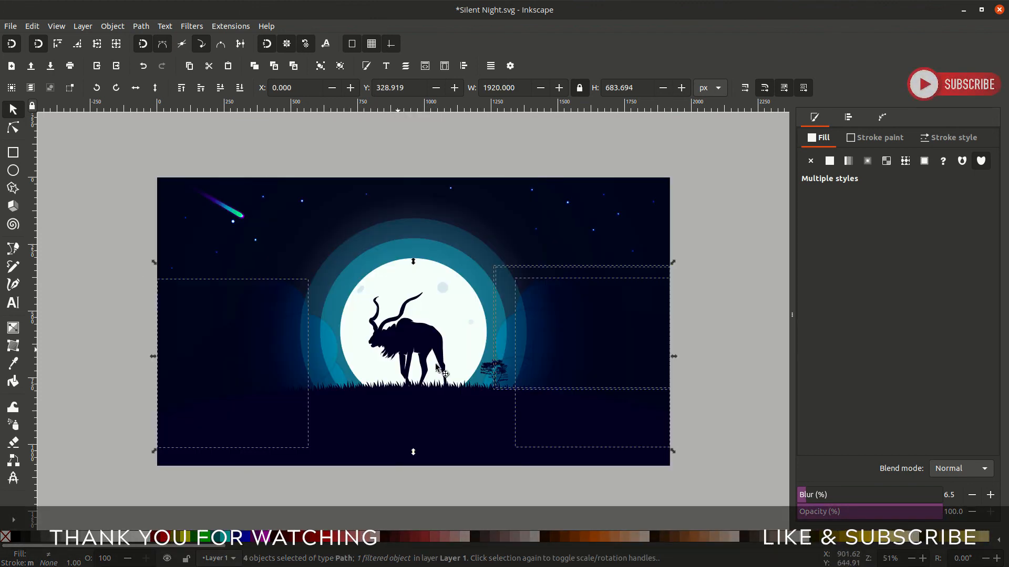
pyautogui.click(637, 481)
pyautogui.press('5')
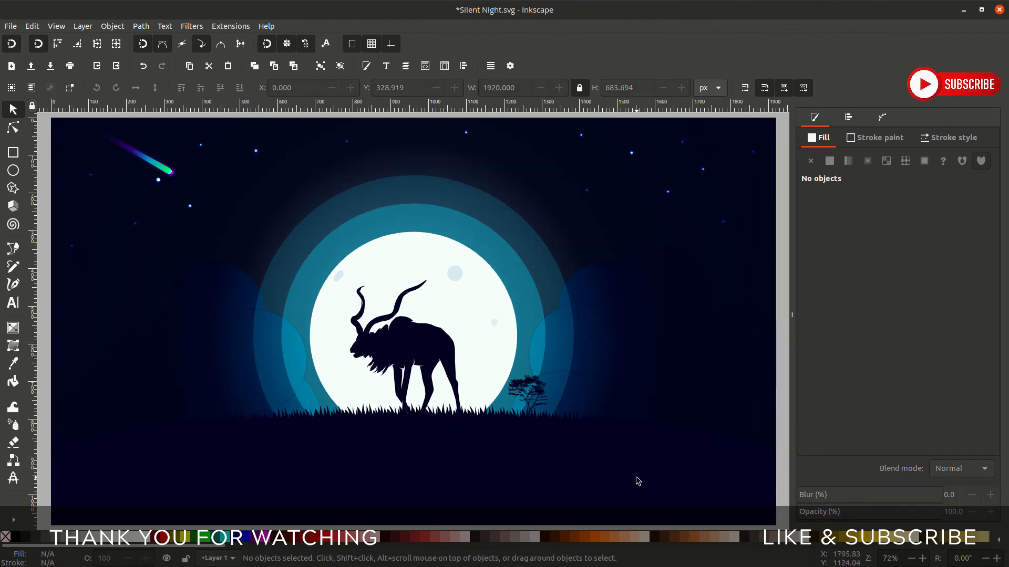